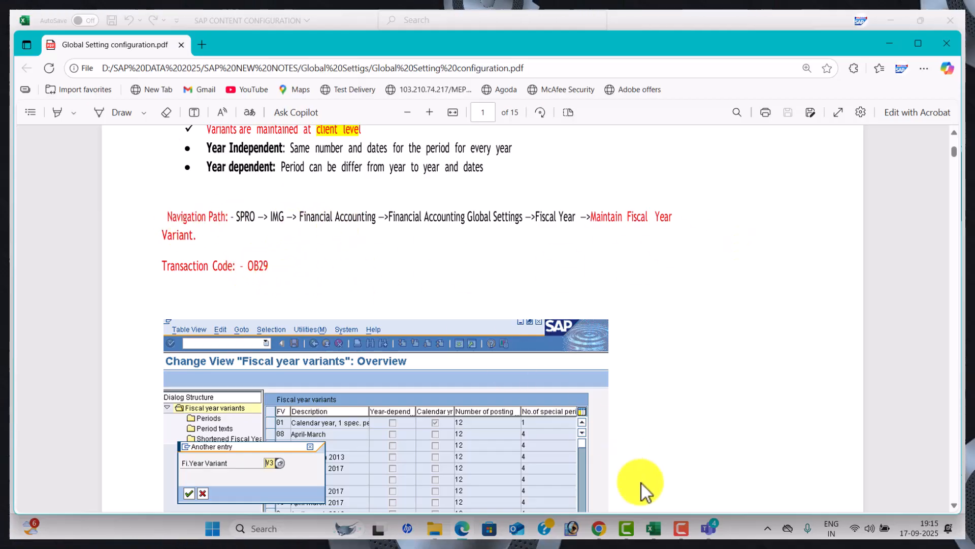
Launch SAP Logon, maximize its window and open the logon screen of the listed connection.
left_click(284, 523)
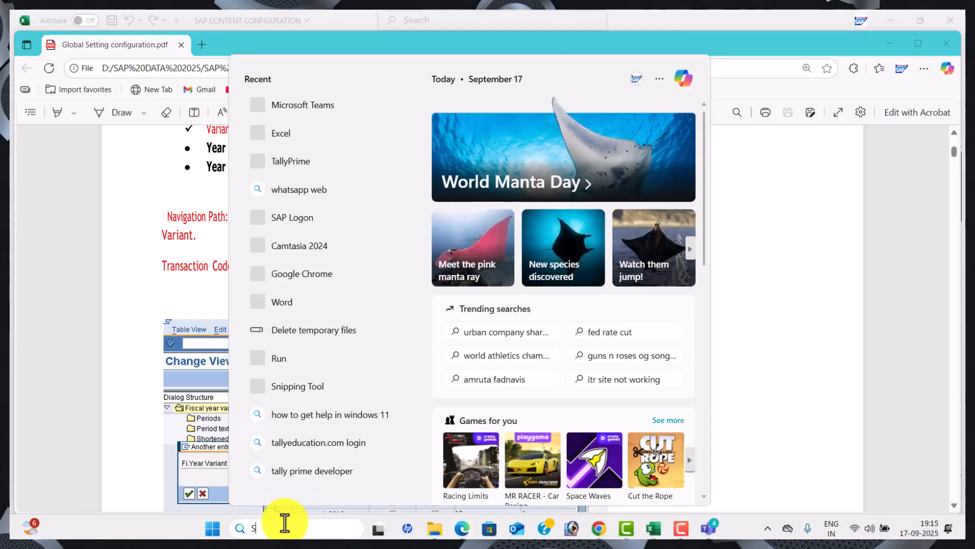
type("SAP Logon")
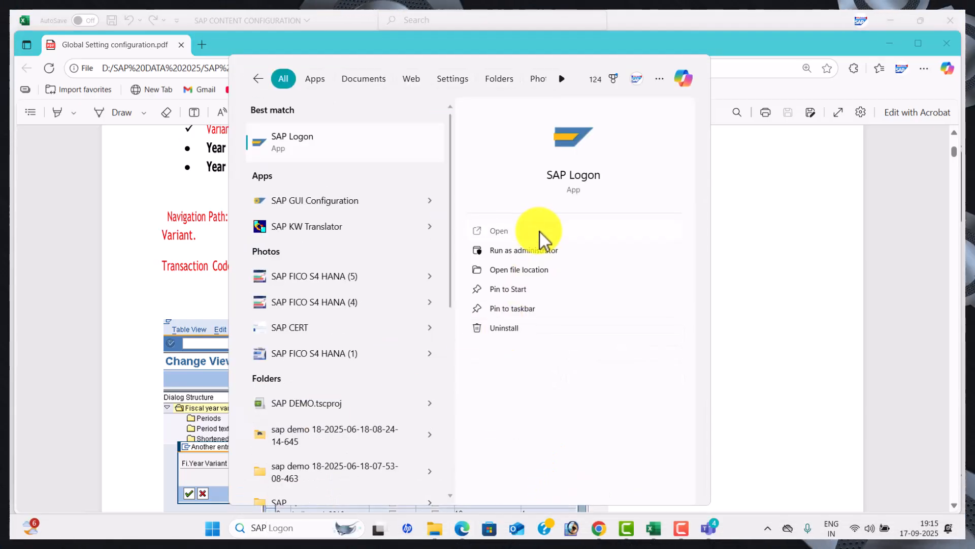
left_click(541, 233)
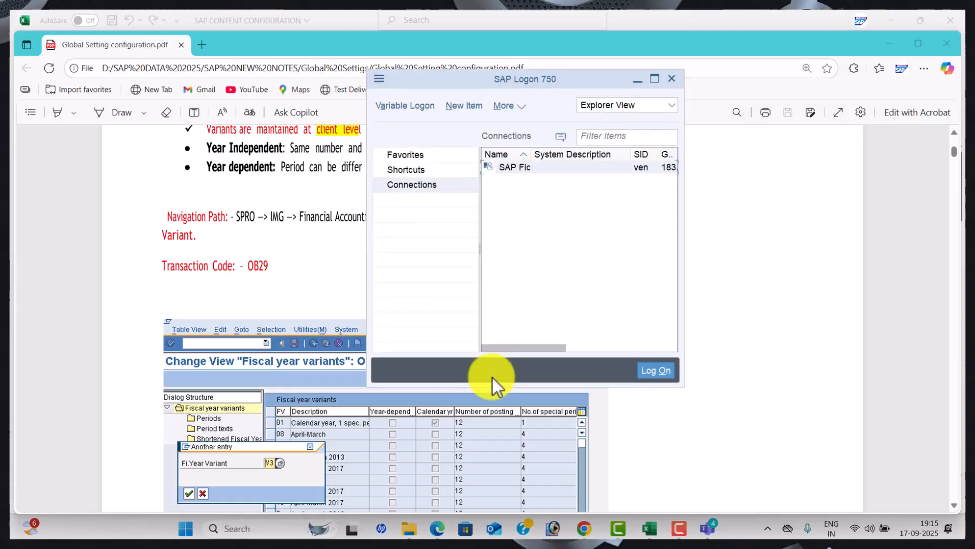
left_click(654, 80)
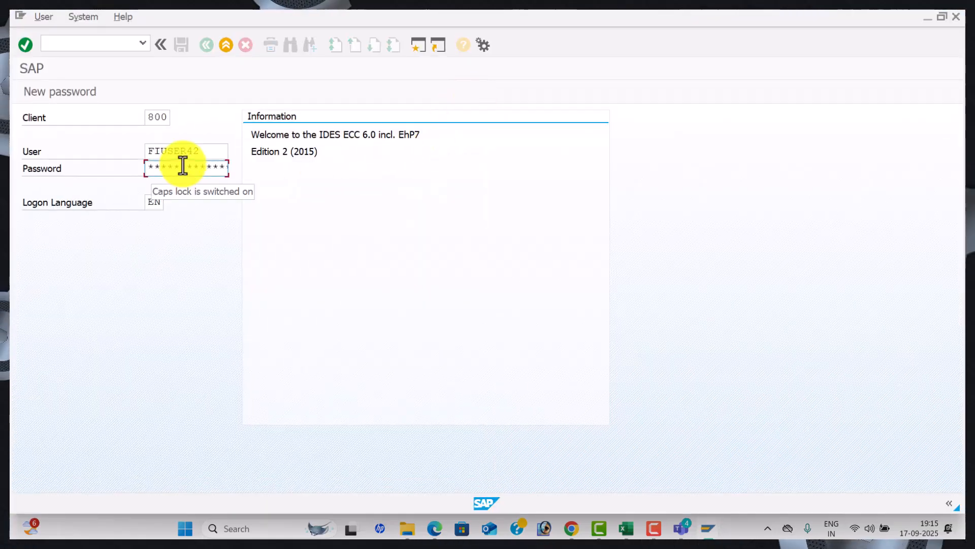
Log on to the system by entering the account password.
type("**")
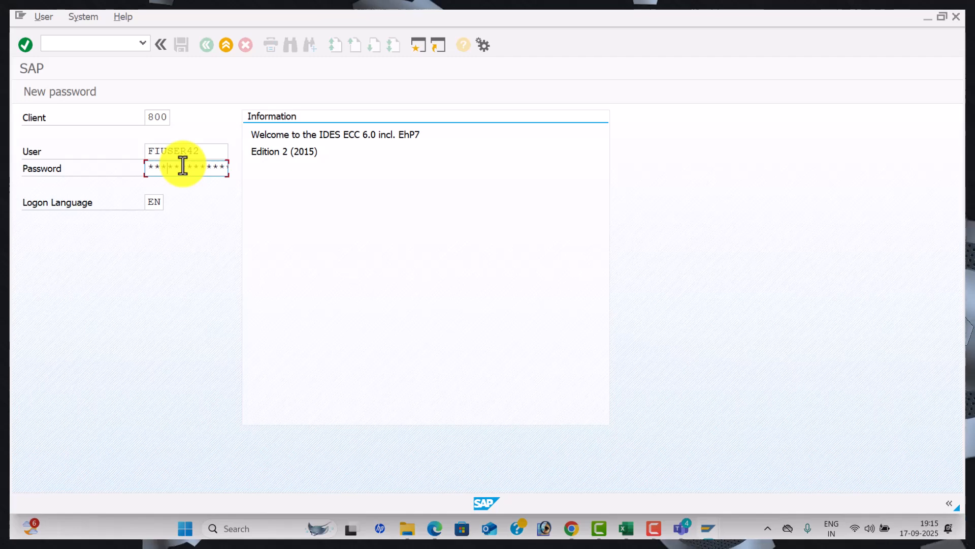
type("**")
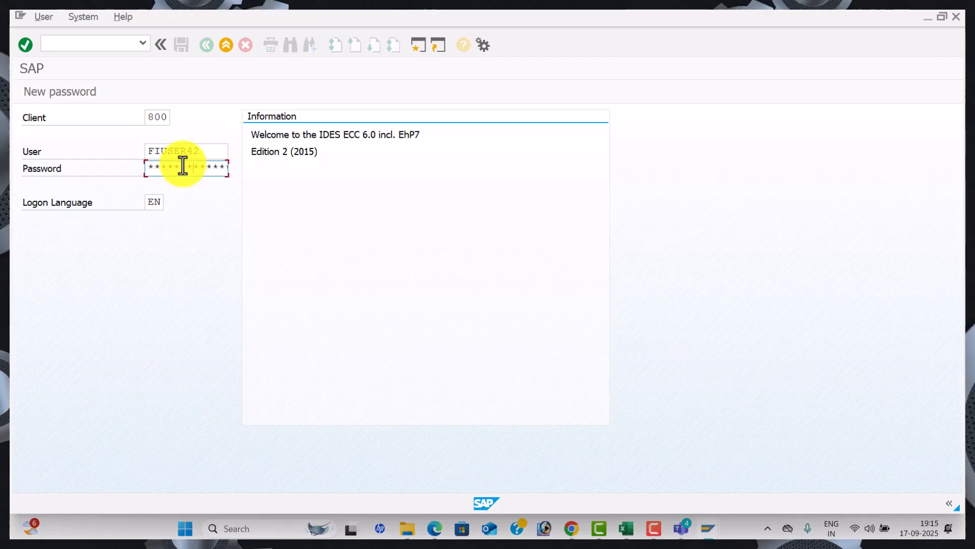
key("Return")
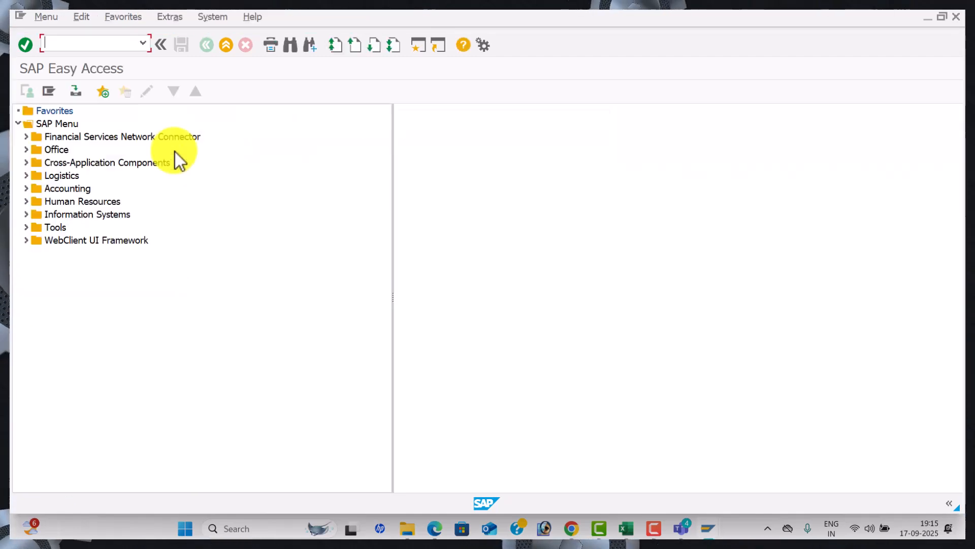
Open the fiscal year variants overview with transaction OB29.
type("OB29")
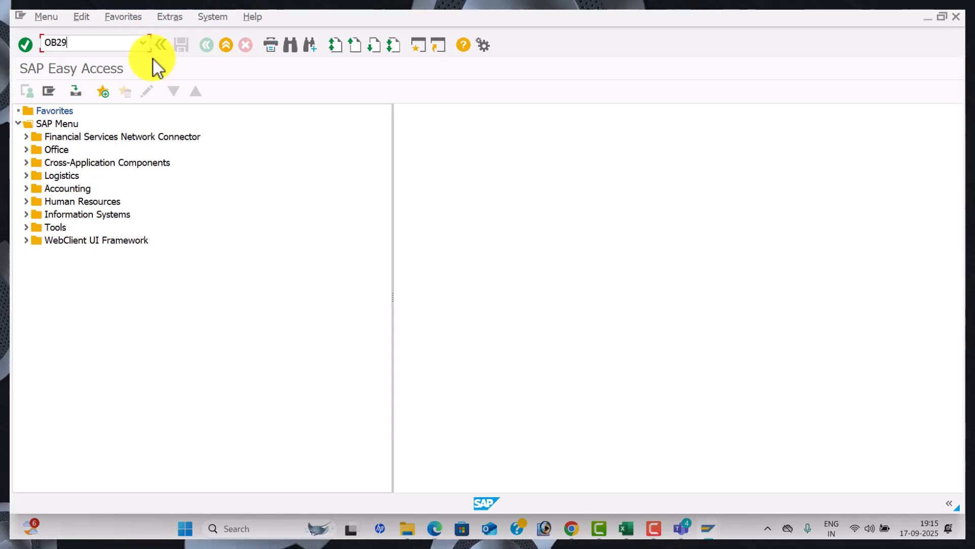
key("Return")
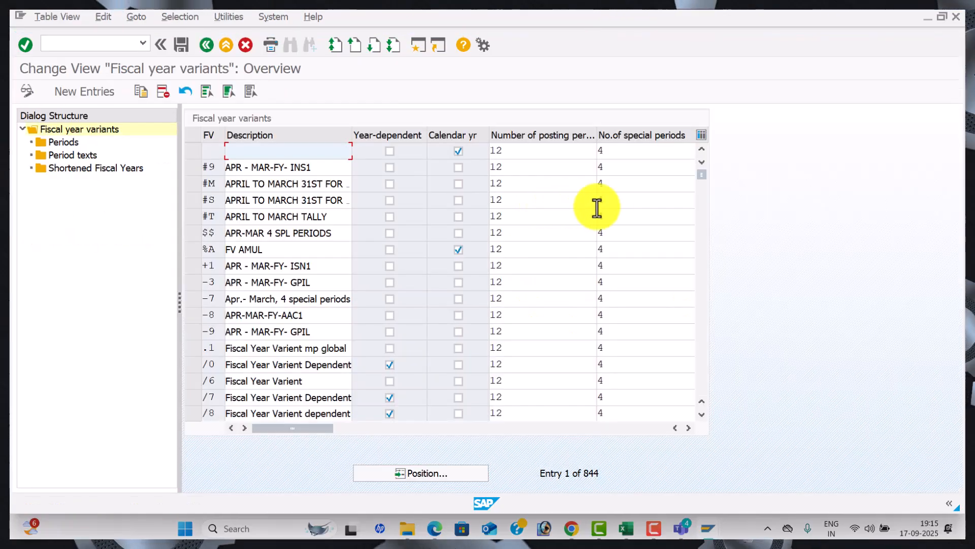
Check the Global Setting configuration PDF for the fiscal year variant that Indian companies follow, and return to the variants overview.
key("alt+Tab")
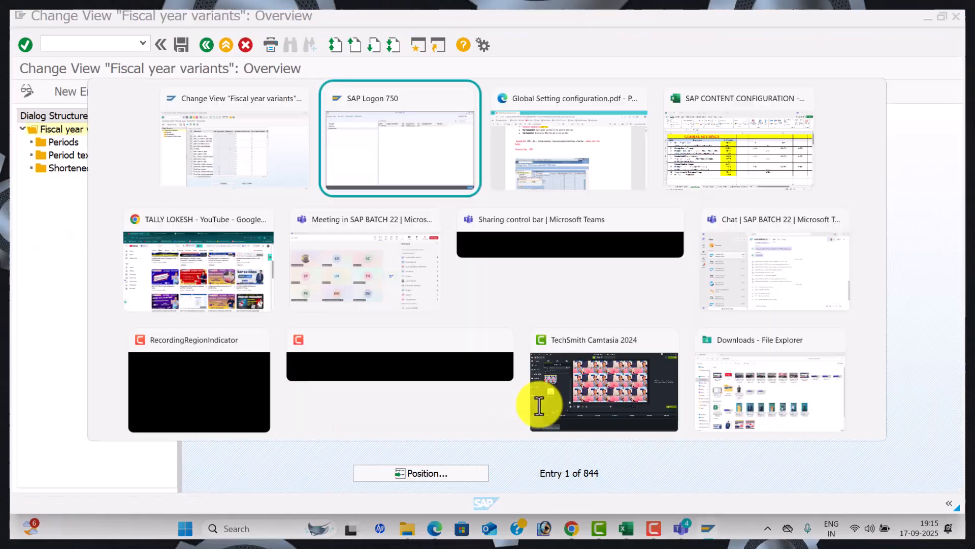
key("alt+Tab")
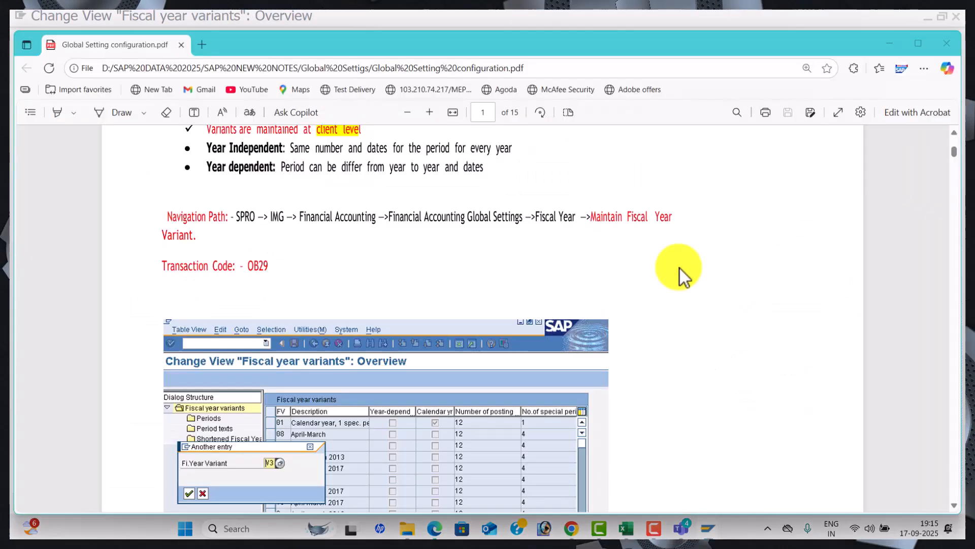
scroll(477, 279, "up", 7)
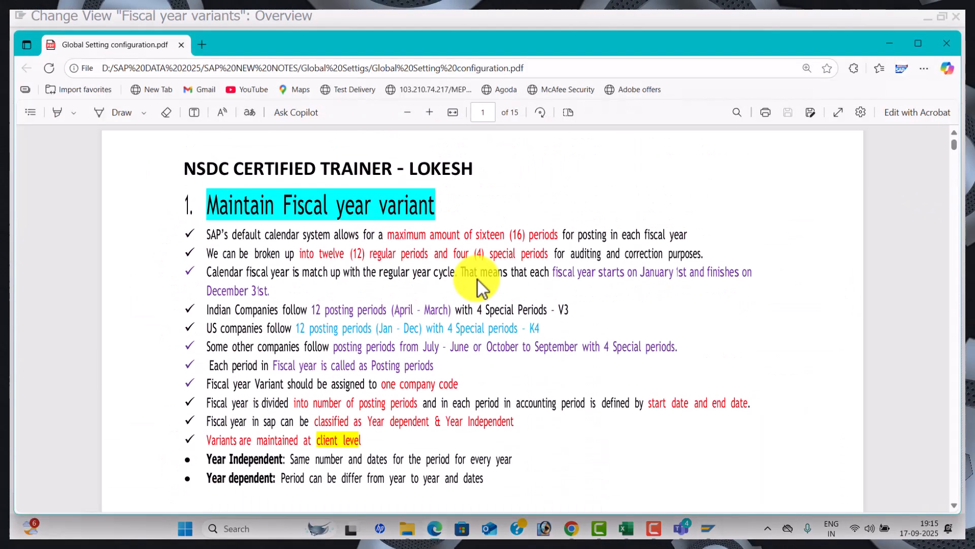
triple_click(572, 312)
key("alt+Tab")
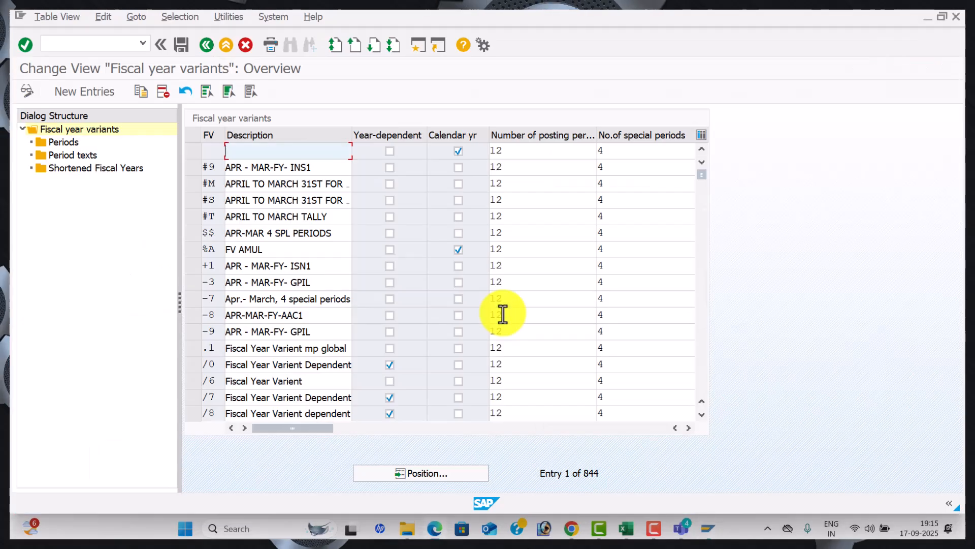
Locate variant V3 in the fiscal year variants list and start copying that entry.
left_click(441, 470)
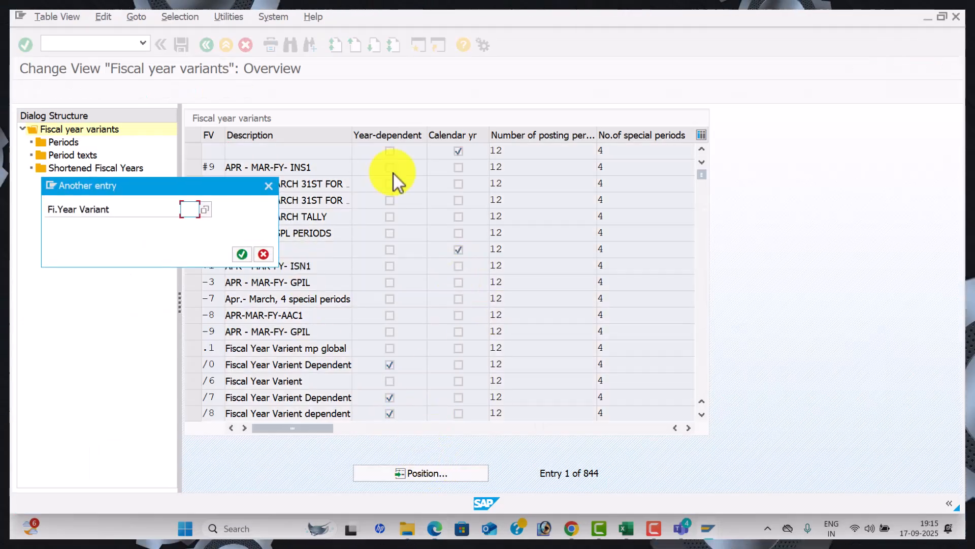
type("V3")
key("Return")
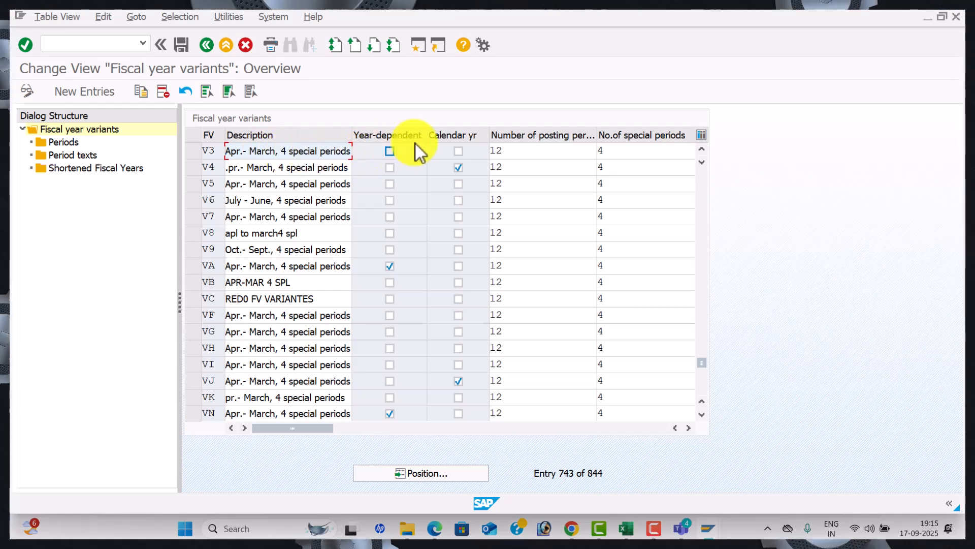
left_click(528, 151)
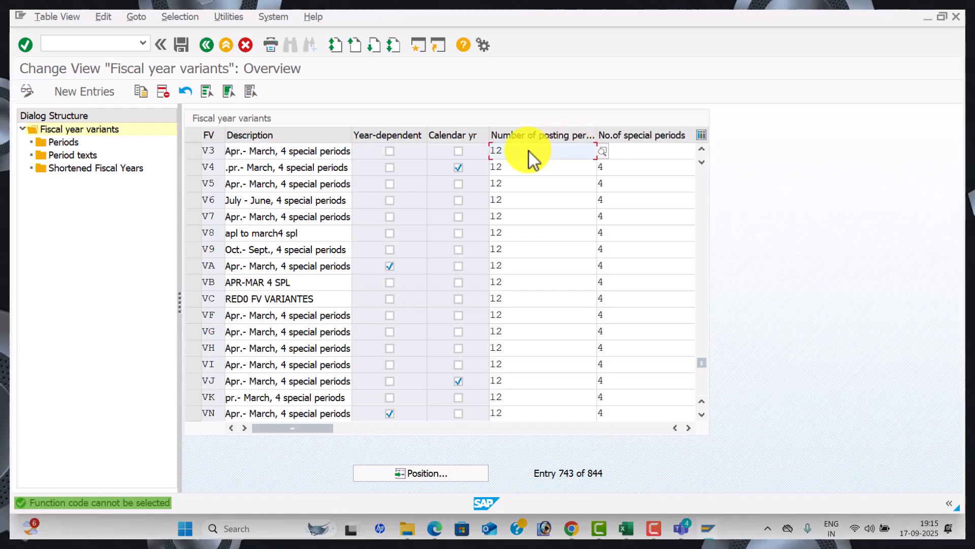
double_click(635, 152)
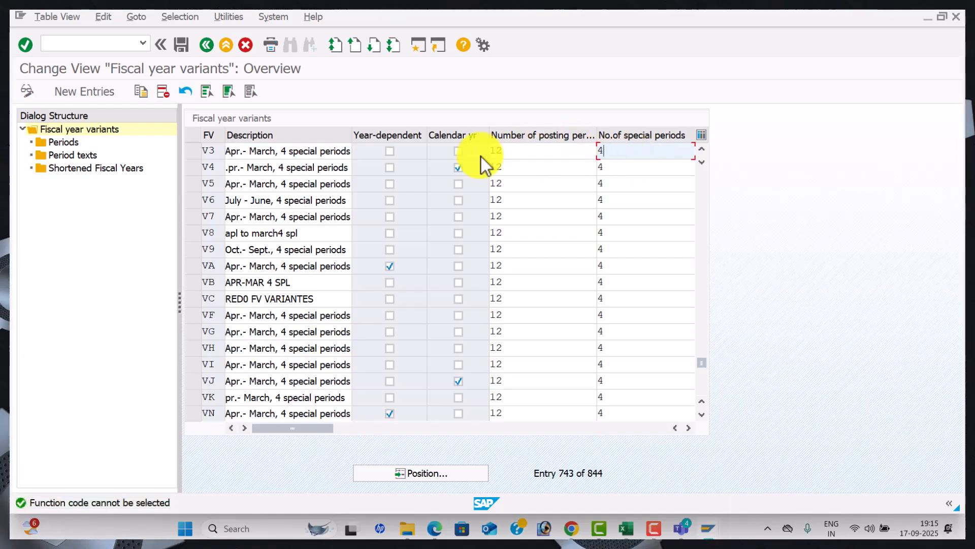
left_click(201, 154)
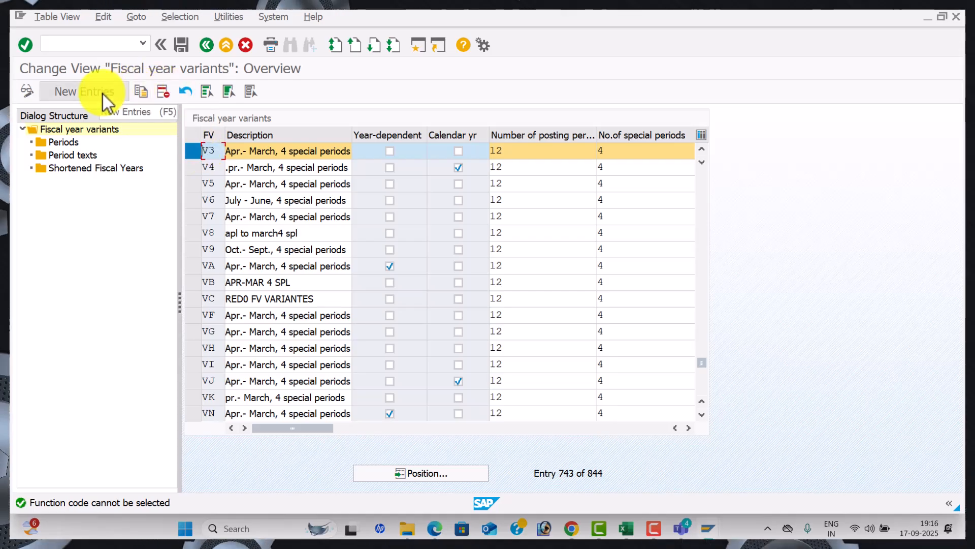
left_click(137, 92)
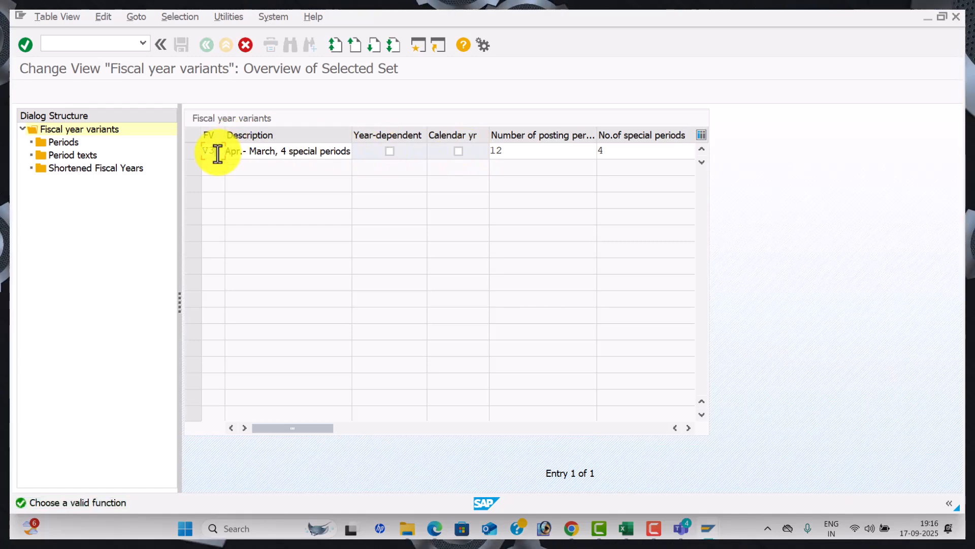
Try to assign the key W1 to the copy of fiscal year variant V3.
key("BackSpace")
key("BackSpace")
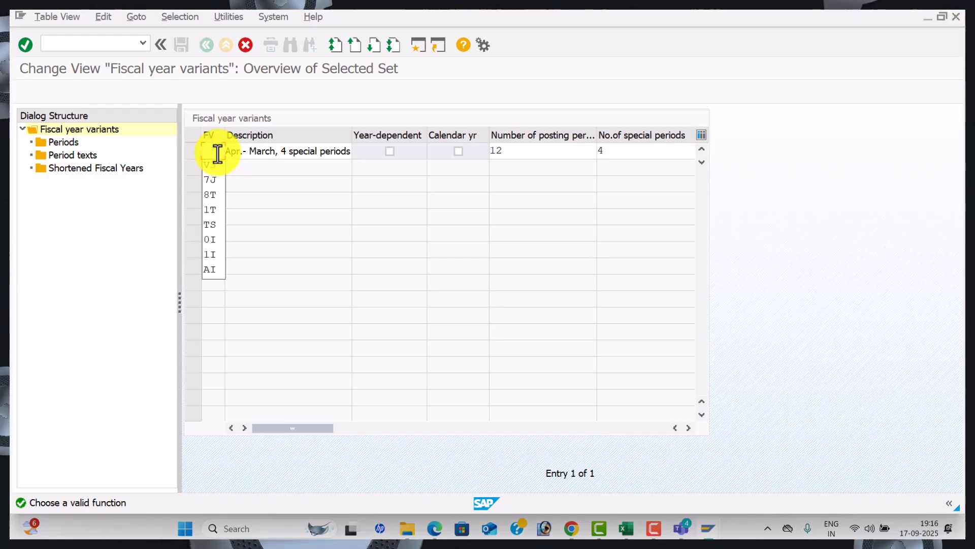
type("W")
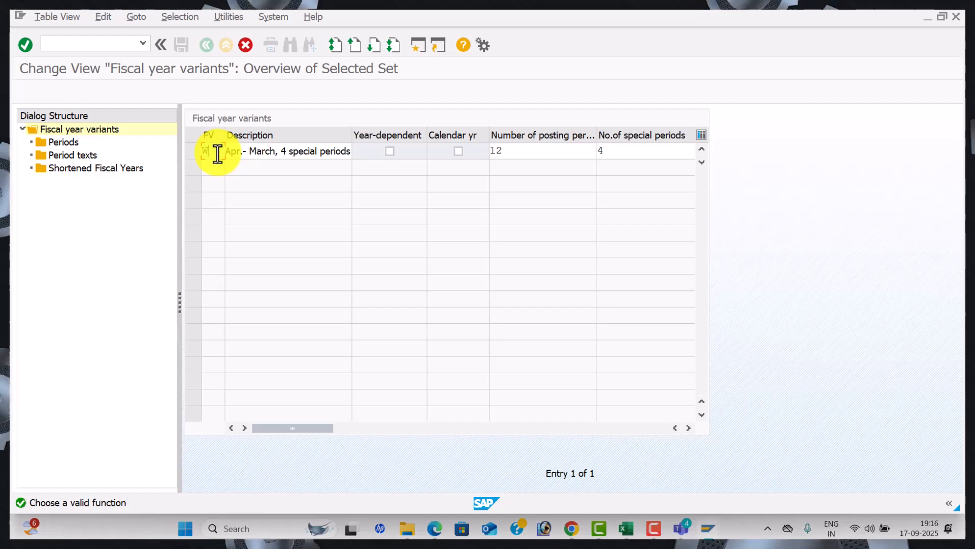
type("1")
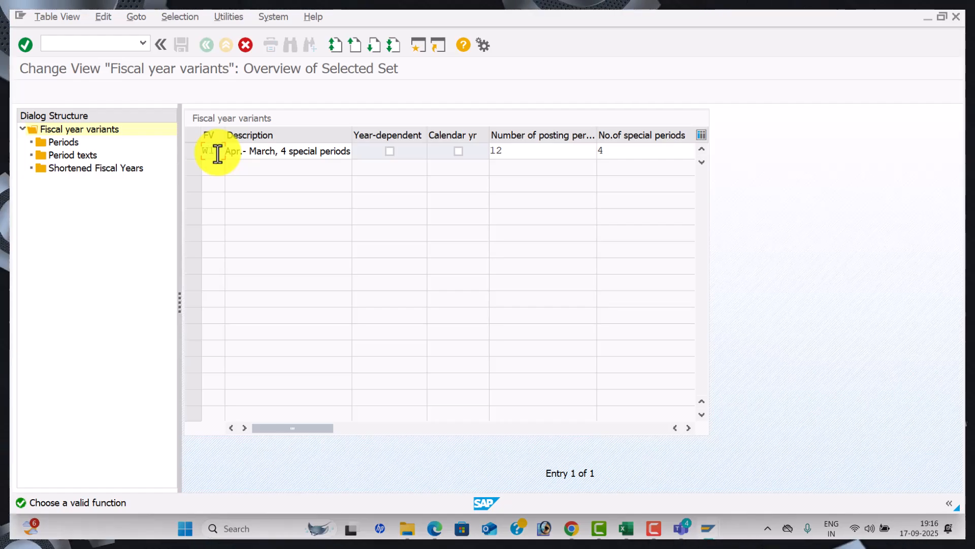
key("Return")
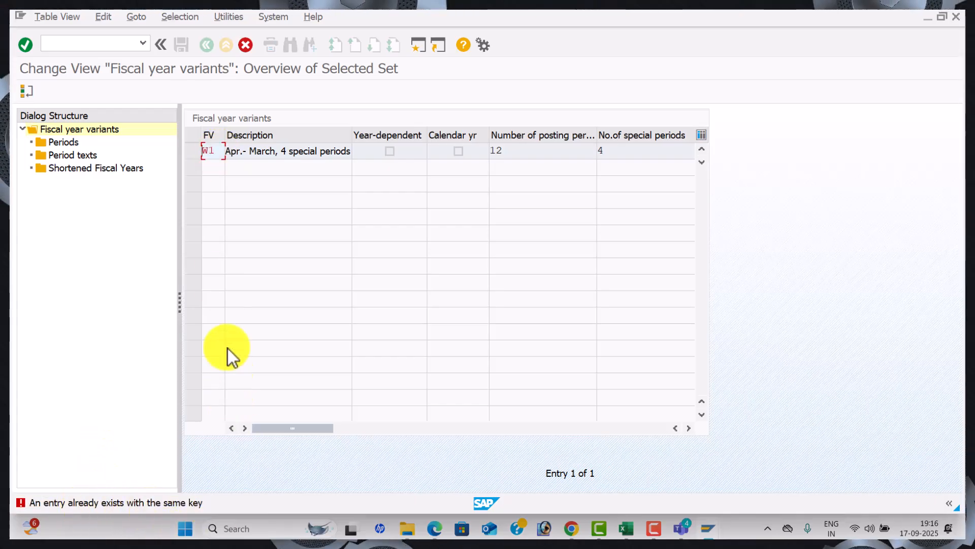
Try 1W as the key of the copied fiscal year variant.
left_click(214, 150)
key("BackSpace")
key("BackSpace")
type("1")
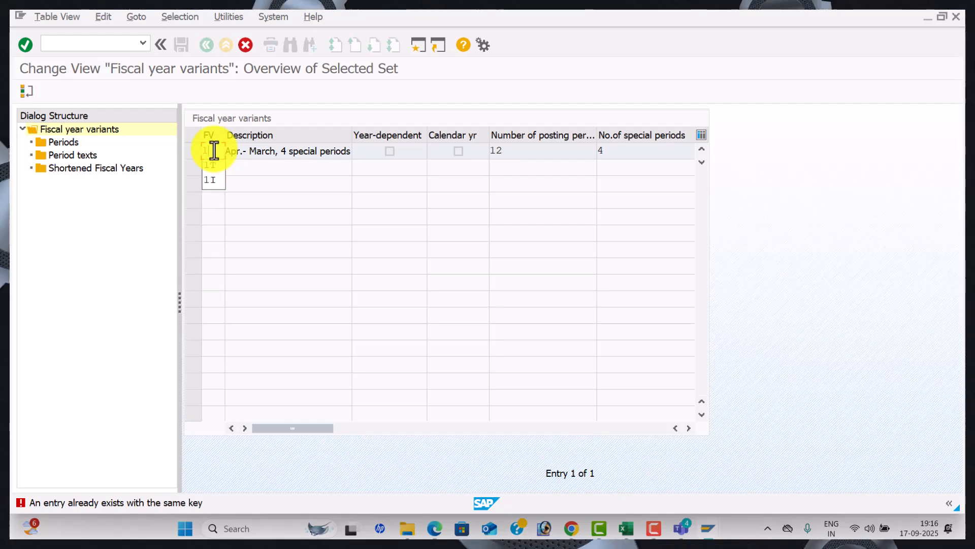
key("Return")
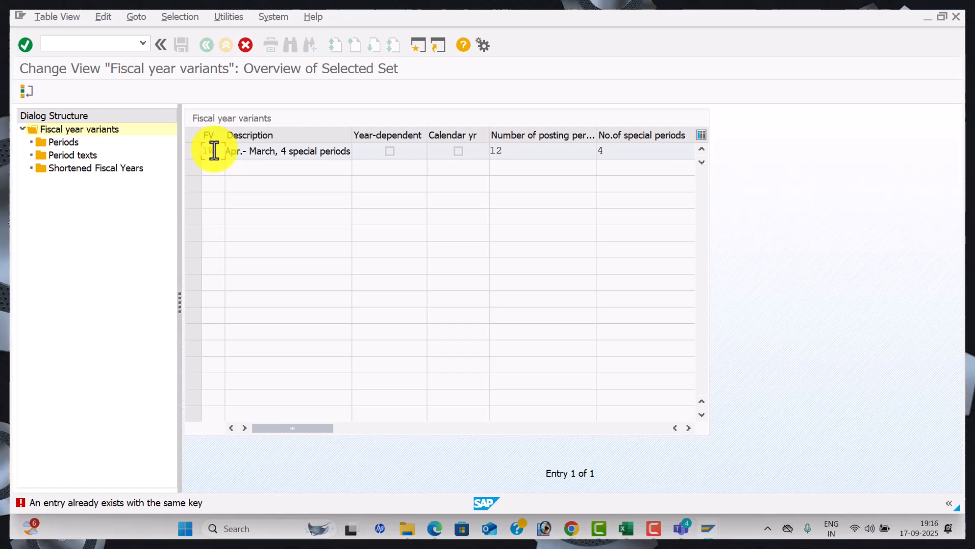
Set the copied fiscal year variant's key to 7W and copy it with all dependent entries.
key("BackSpace")
key("BackSpace")
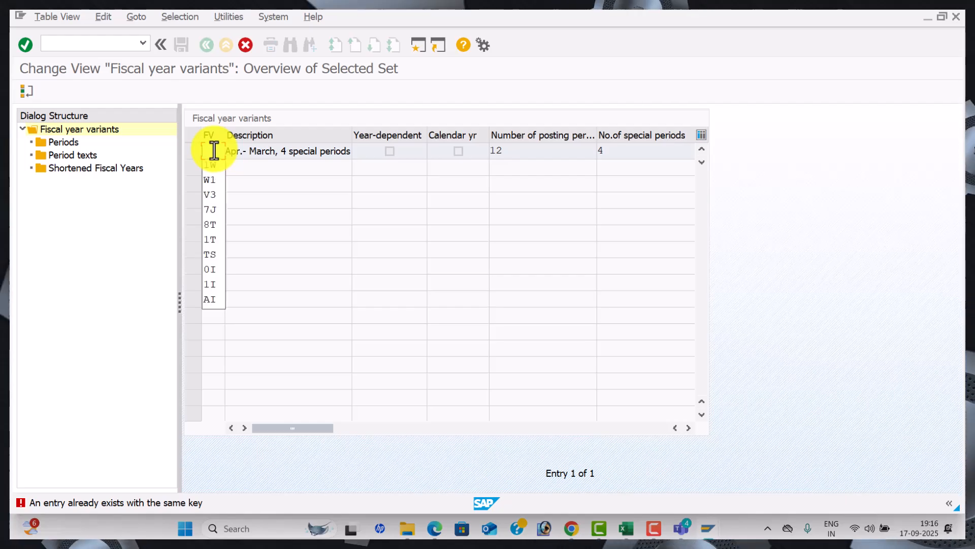
type("7W")
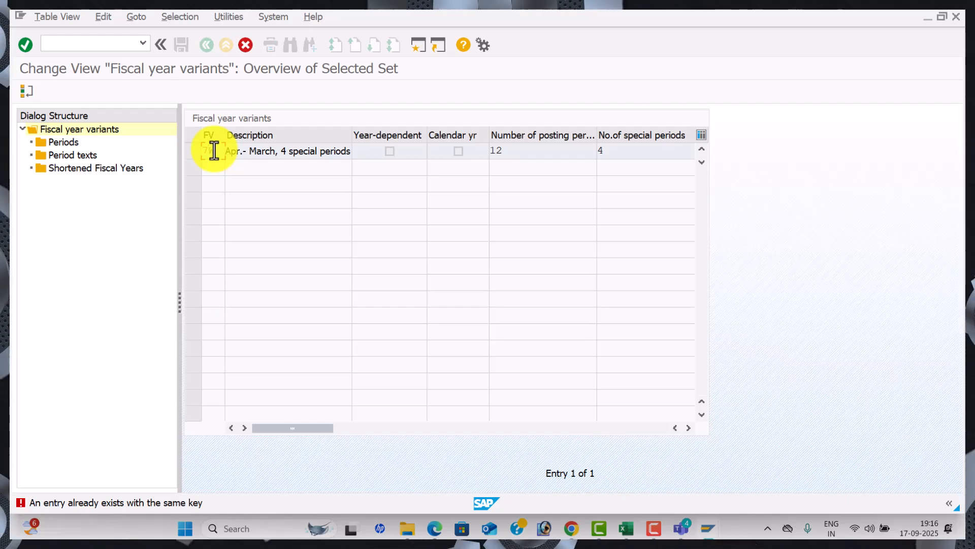
key("Return")
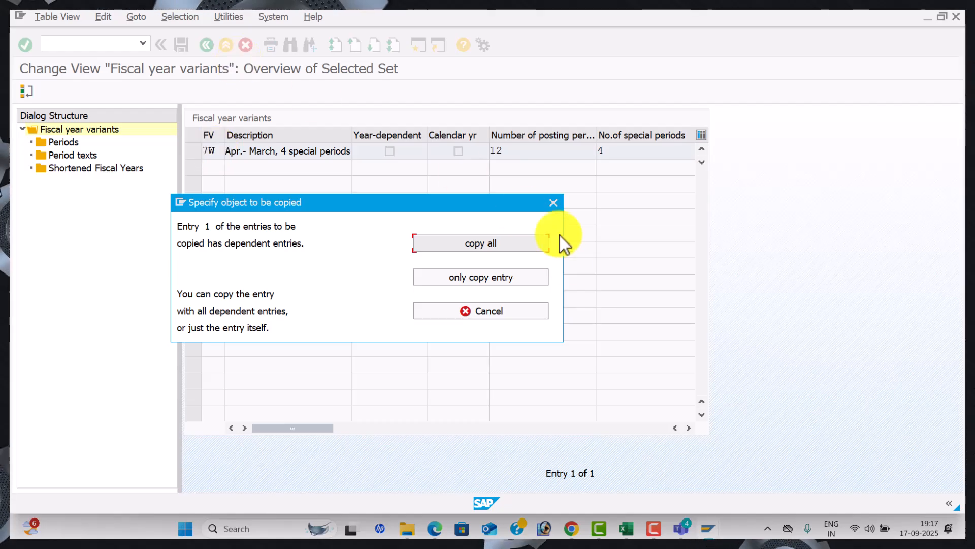
left_click(490, 241)
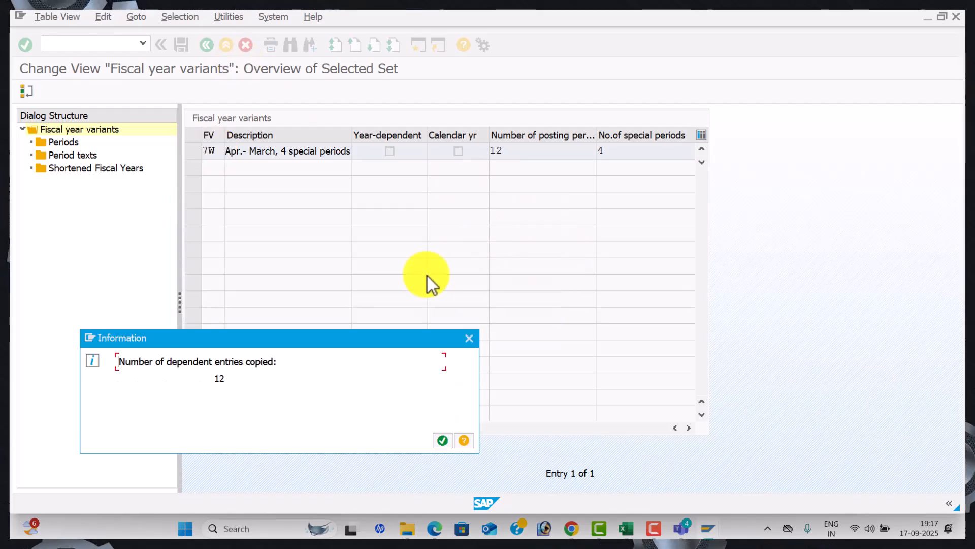
left_click(440, 441)
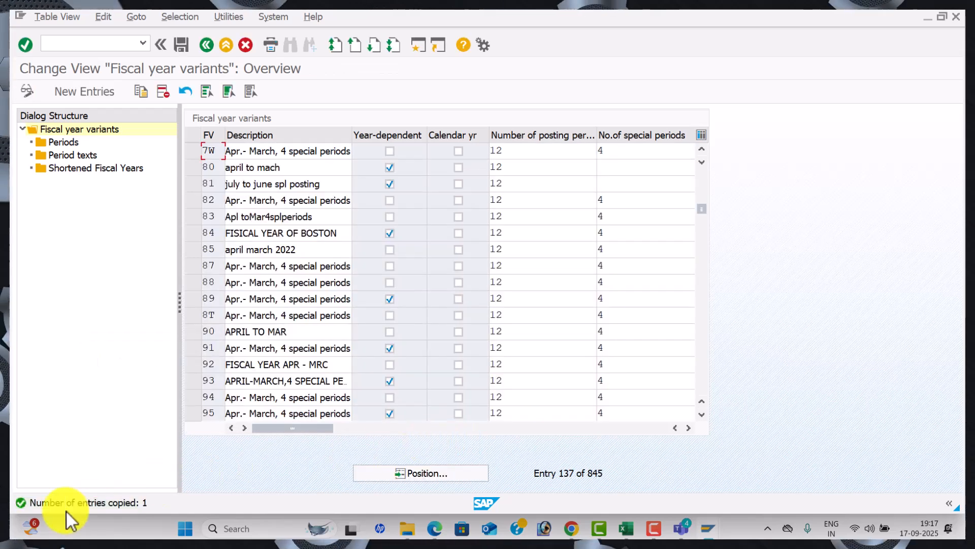
Save the variant and start a new customizing request with the short description "Fiscal Year Variant", copied from cell B3 of the Excel Global Settings sheet.
left_click(184, 46)
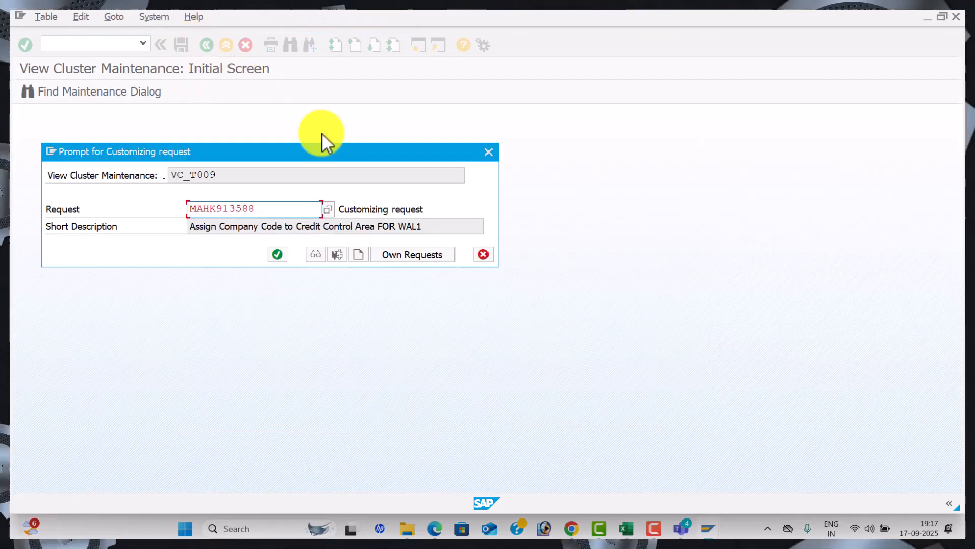
left_click(364, 254)
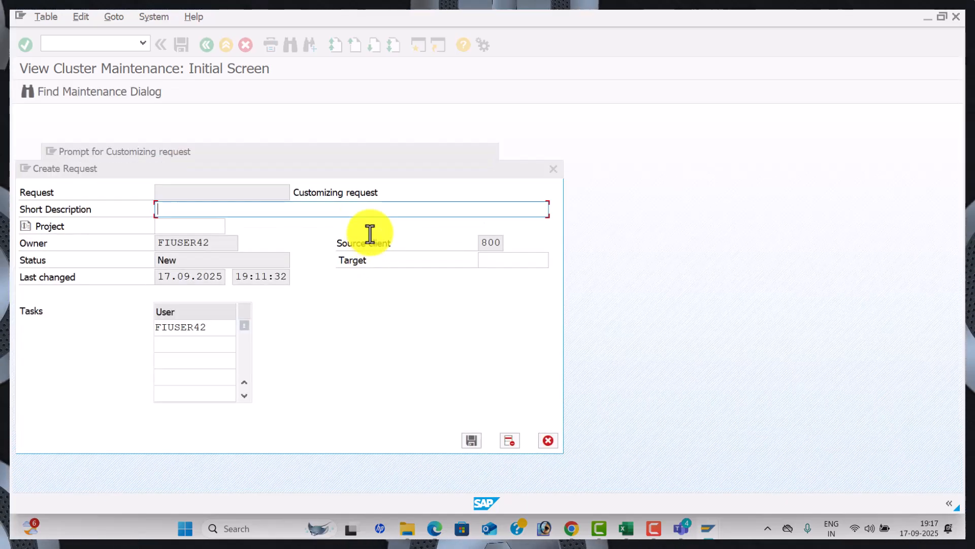
key("alt+Tab")
key("alt+Tab")
key("alt+Tab")
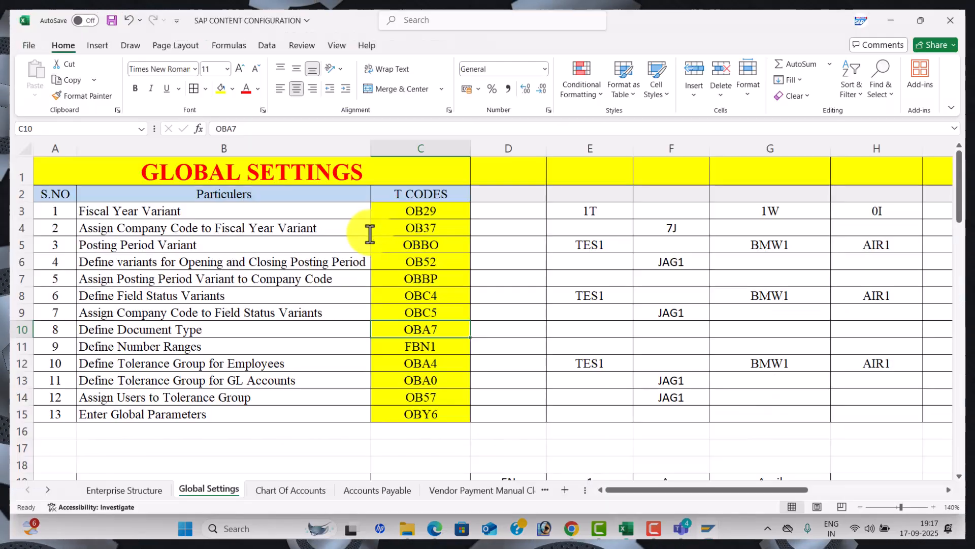
left_click(191, 211)
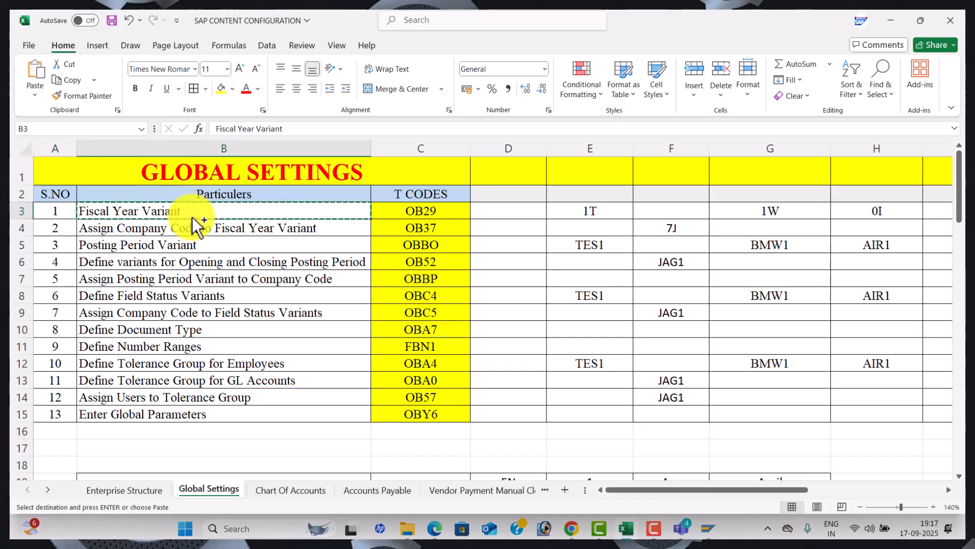
key("alt+Tab")
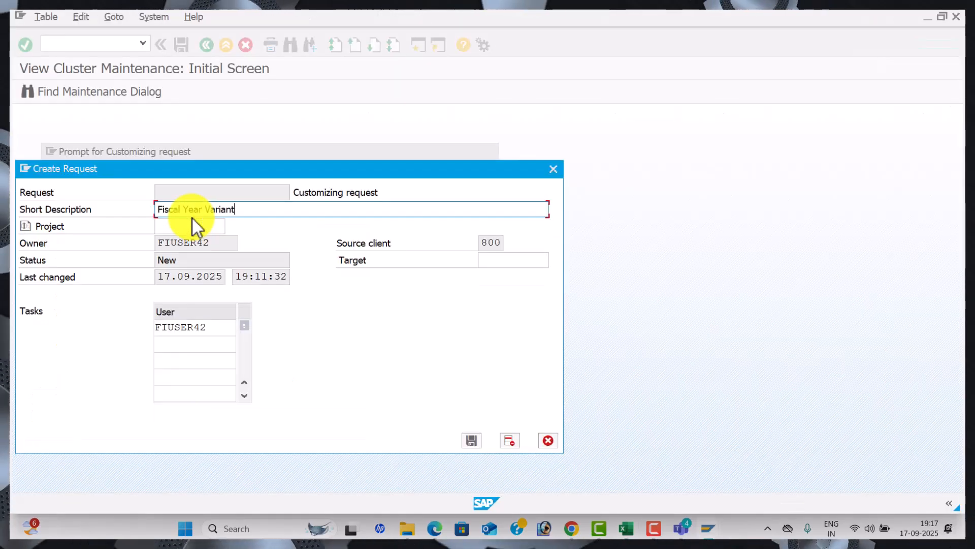
Complete the request's short description as "Fiscal Year Variant FOR WAL1" and save the customizing request.
type("WAL1")
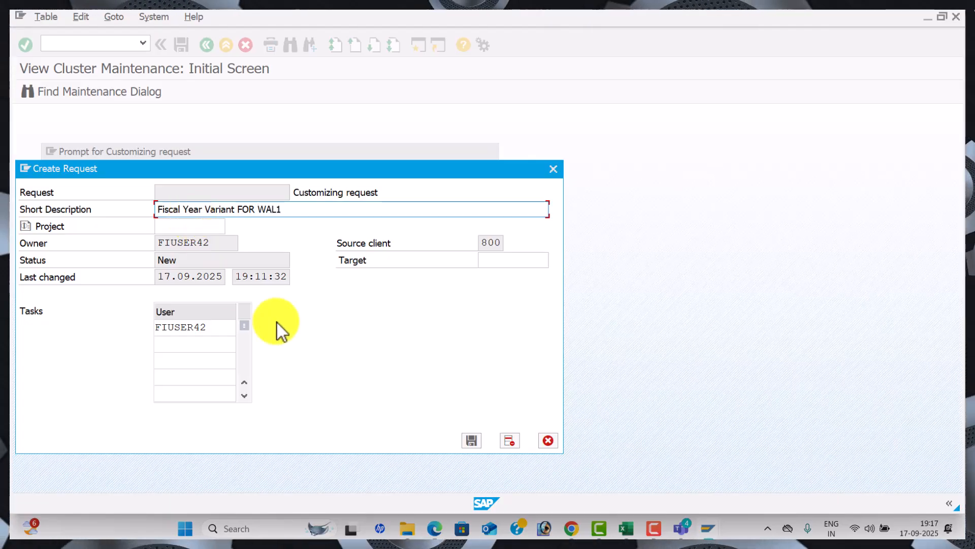
left_click(471, 440)
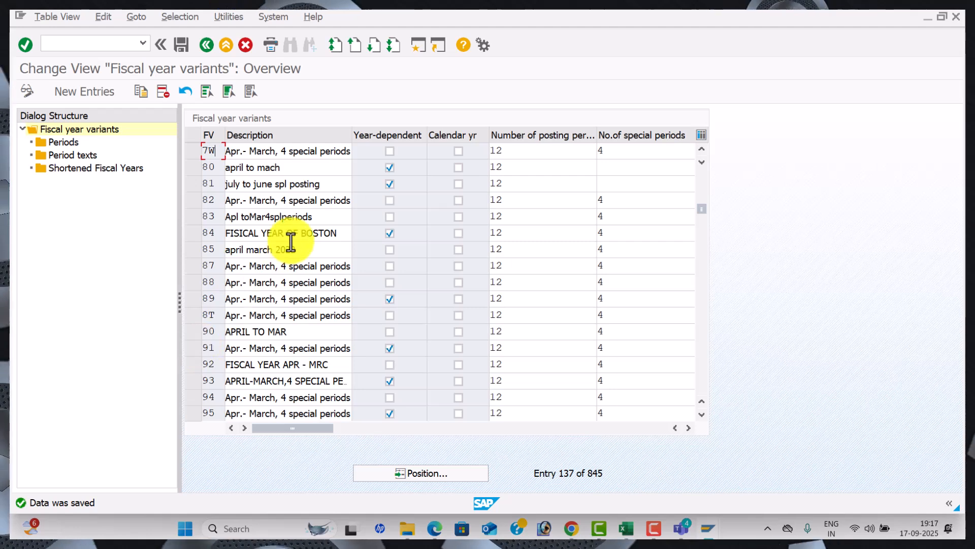
Select fiscal year variant 7W and open its periods to check the assignment of month 4.
left_click(192, 151)
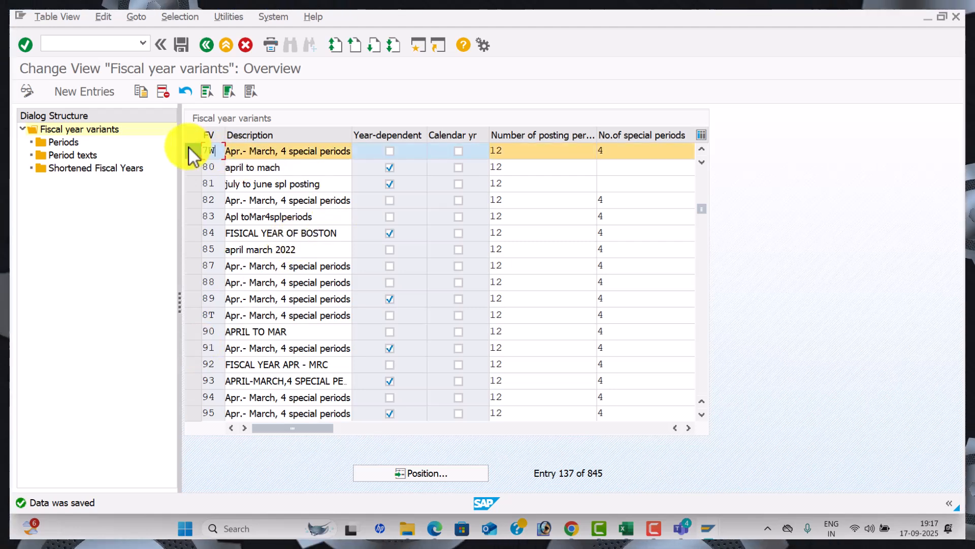
double_click(65, 144)
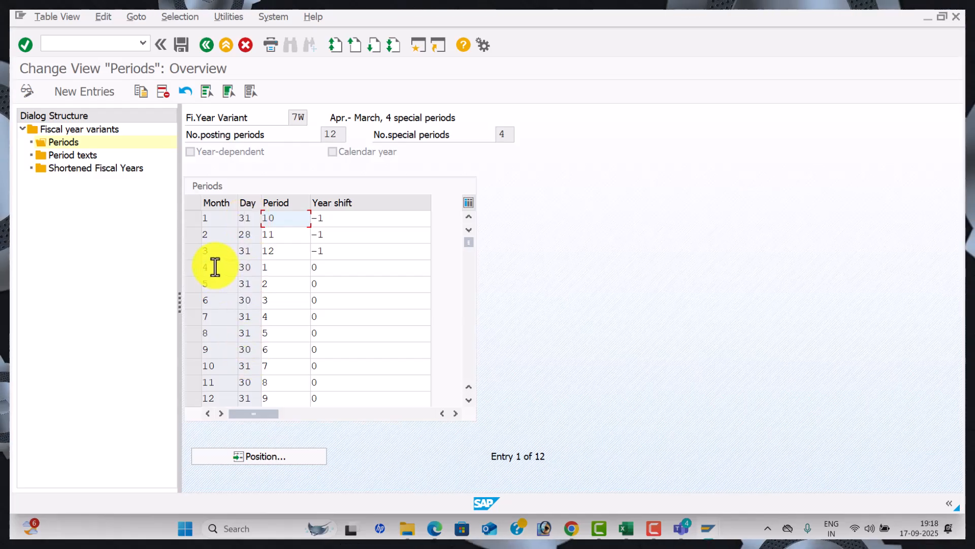
left_click(278, 267)
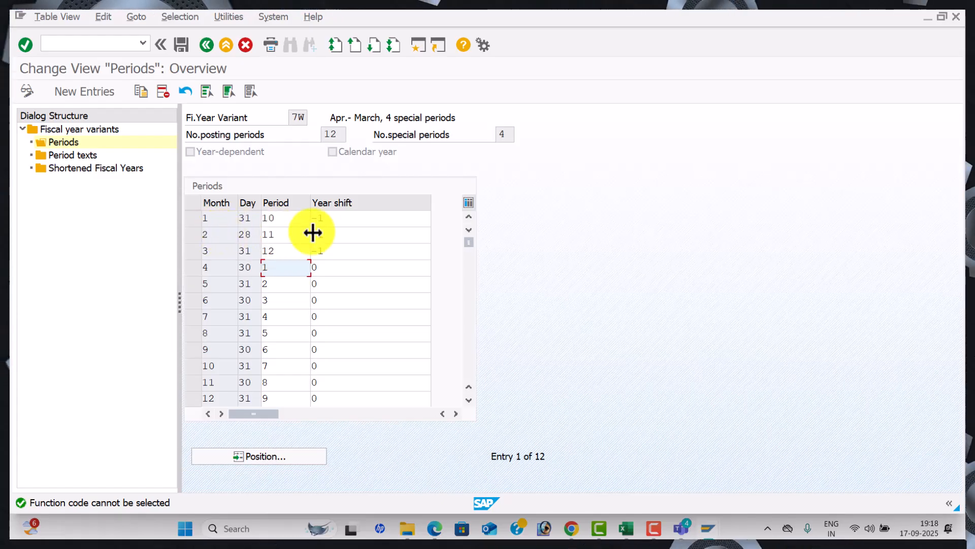
Copy the month, day, period and year shift values in I21:L32 of the Excel Global Settings sheet.
left_click(629, 528)
scroll(681, 382, "down", 2)
scroll(680, 380, "down", 2)
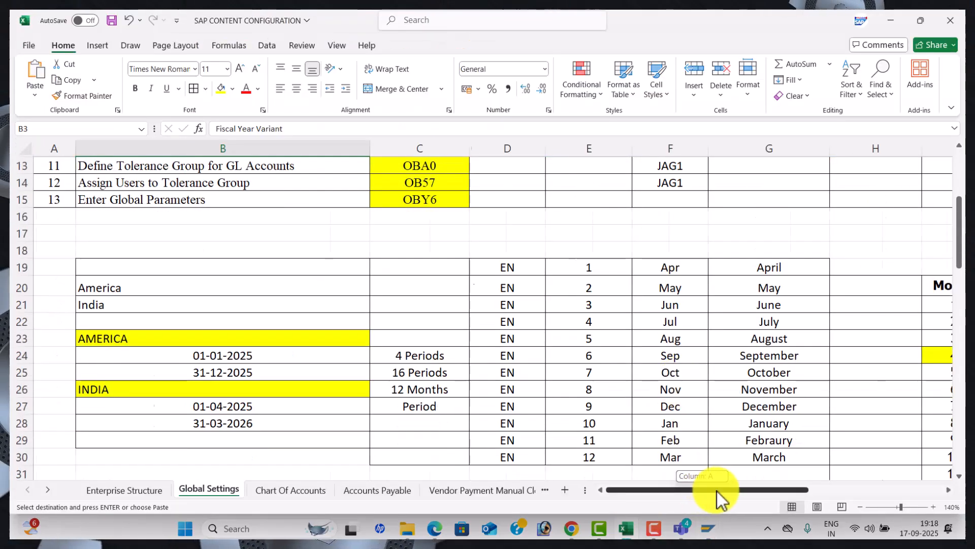
scroll(711, 491, "right", 3)
scroll(684, 440, "down", 1)
left_click(297, 254)
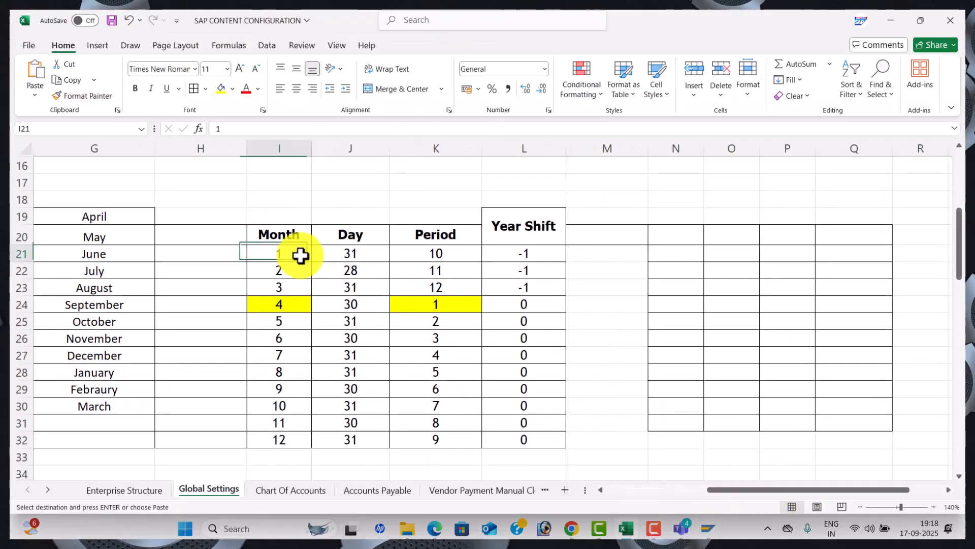
key("Escape")
left_click(628, 326)
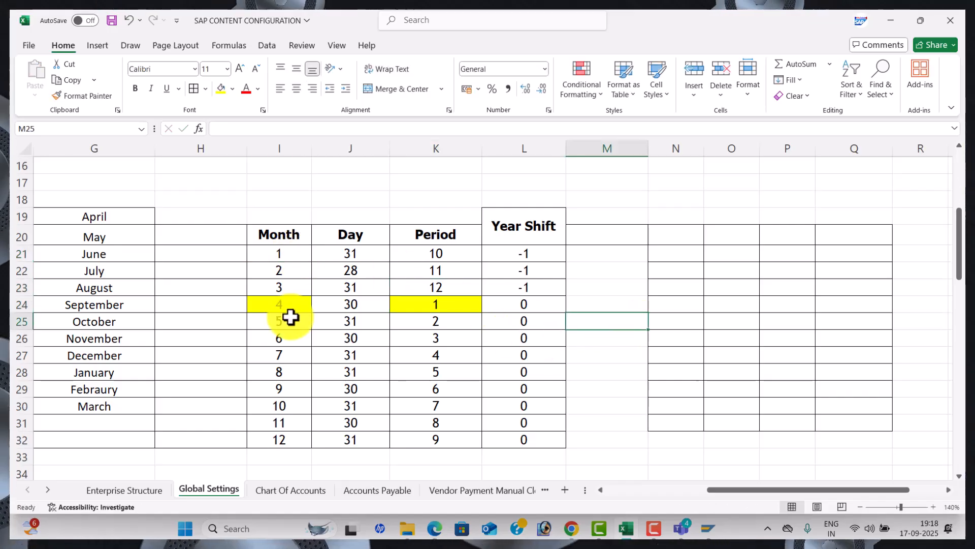
double_click(303, 254)
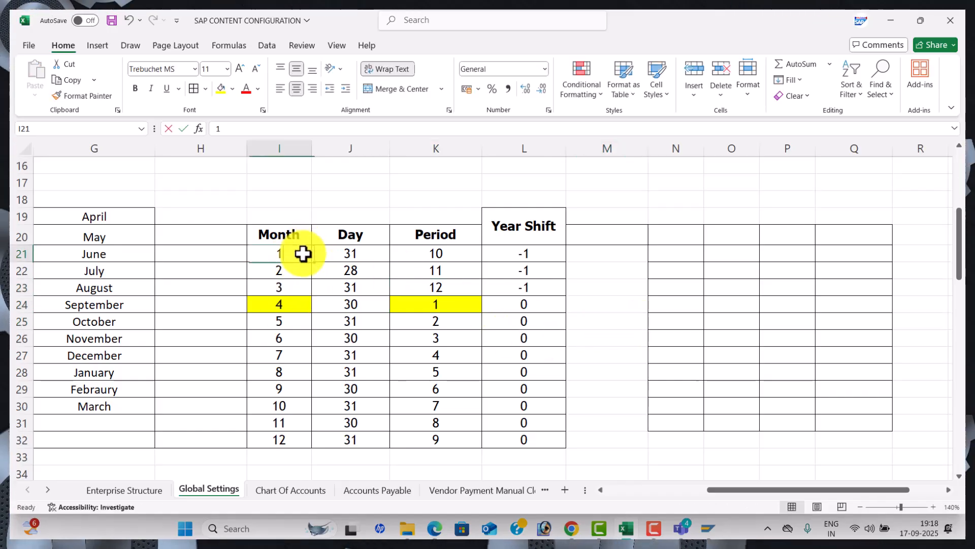
key("Escape")
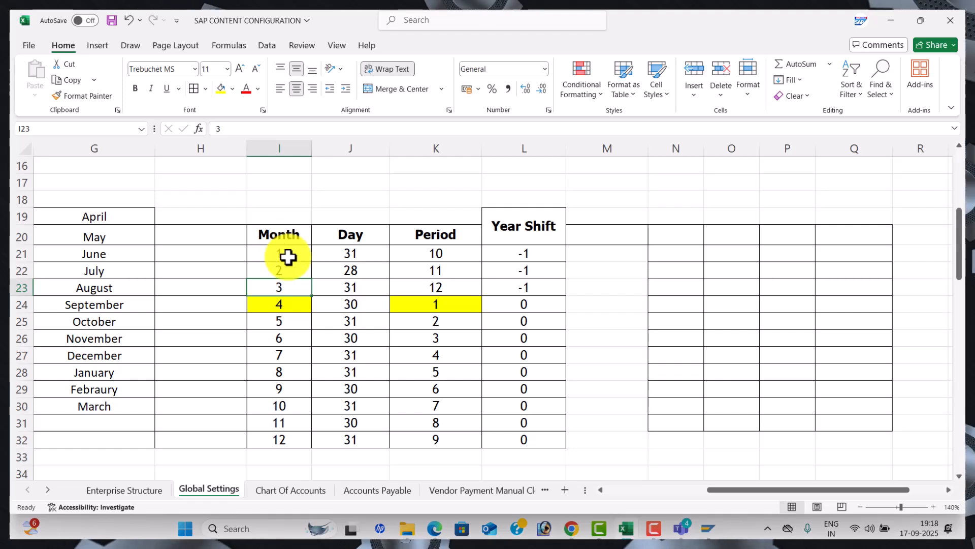
key("shift+Right")
key("shift+Right")
key("shift+Right")
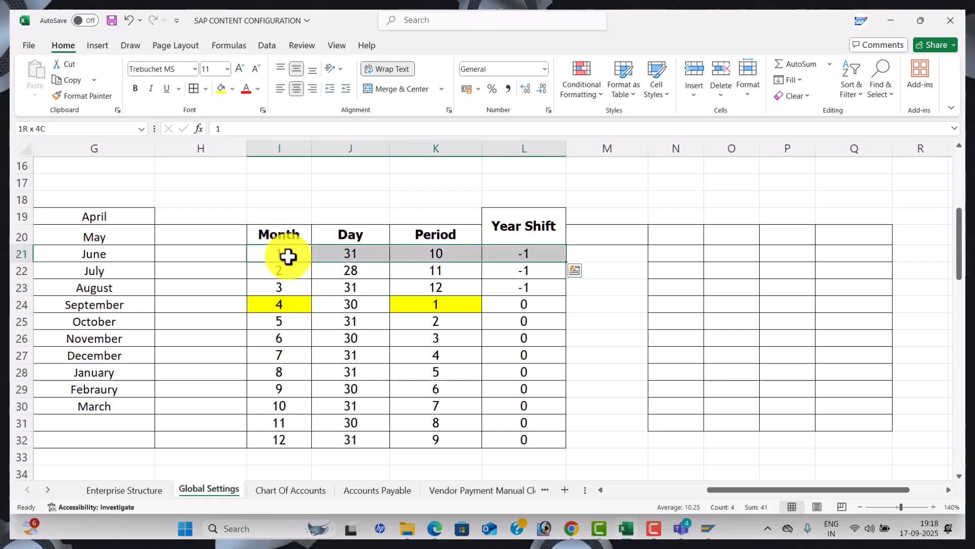
key("shift+Down")
key("shift+Down")
key("shift+Down")
key("shift+Down")
key("shift+Down")
key("shift+Down")
key("shift+Down")
key("shift+Down")
key("shift+Down")
key("shift+Down")
key("shift+Down")
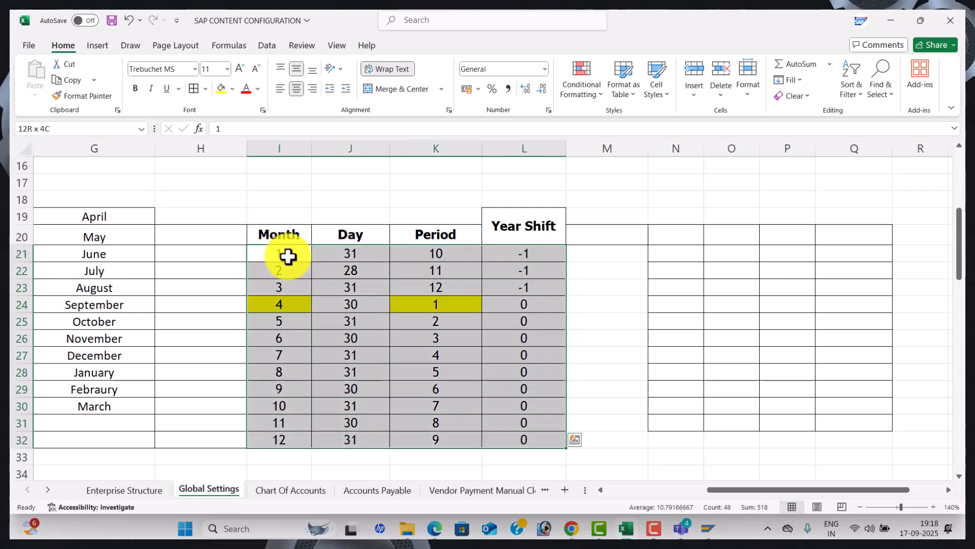
key("ctrl+c")
Try to add the copied month, day, period and year shift rows as new period entries for variant 7W in SAP.
key("alt+Tab")
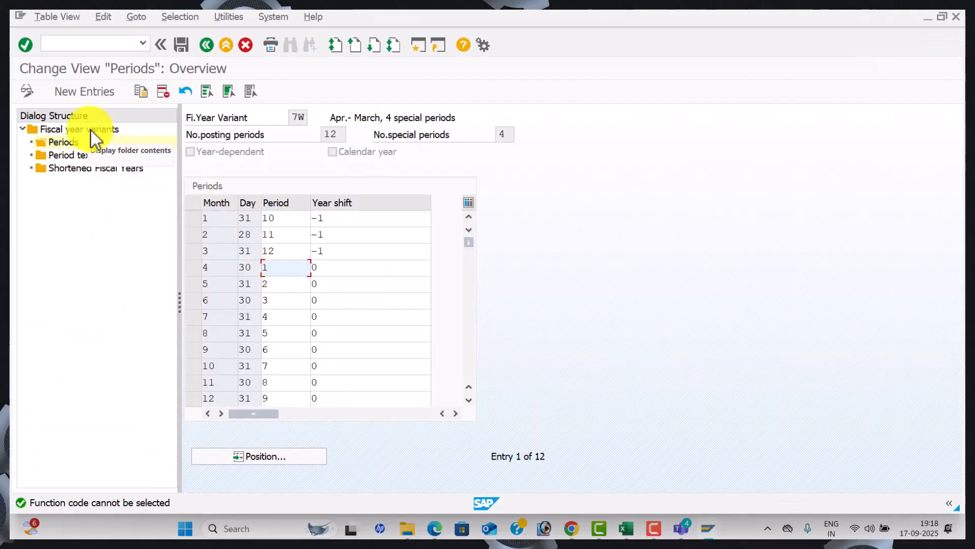
left_click(99, 96)
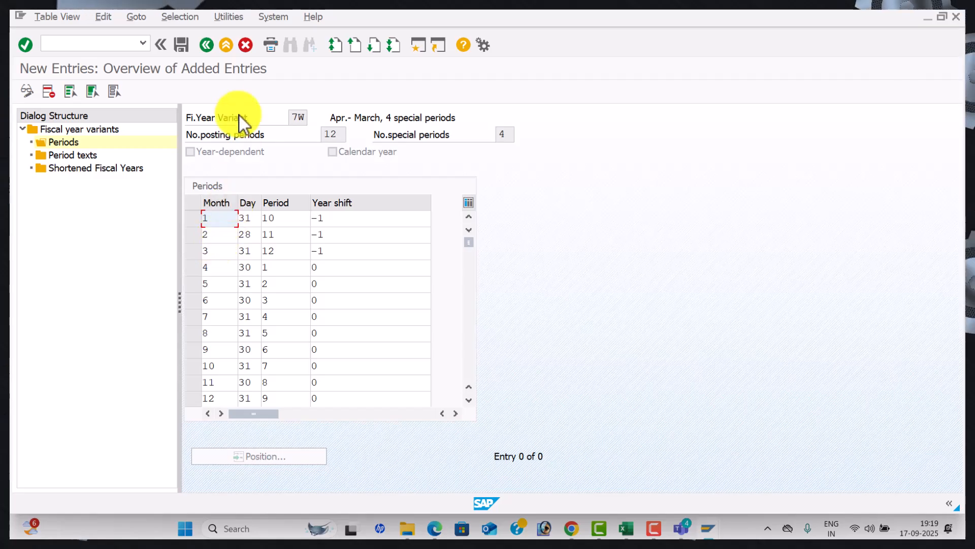
left_click(209, 49)
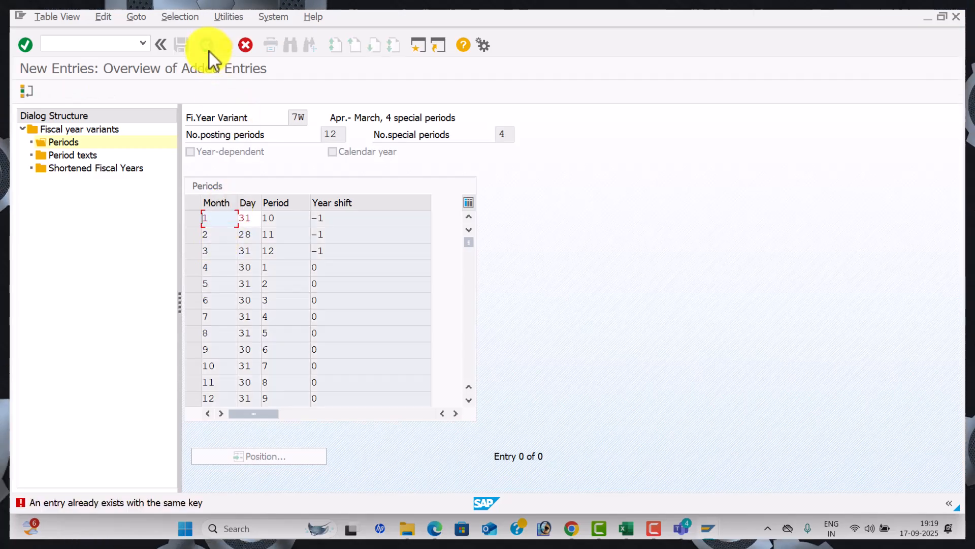
left_click(246, 46)
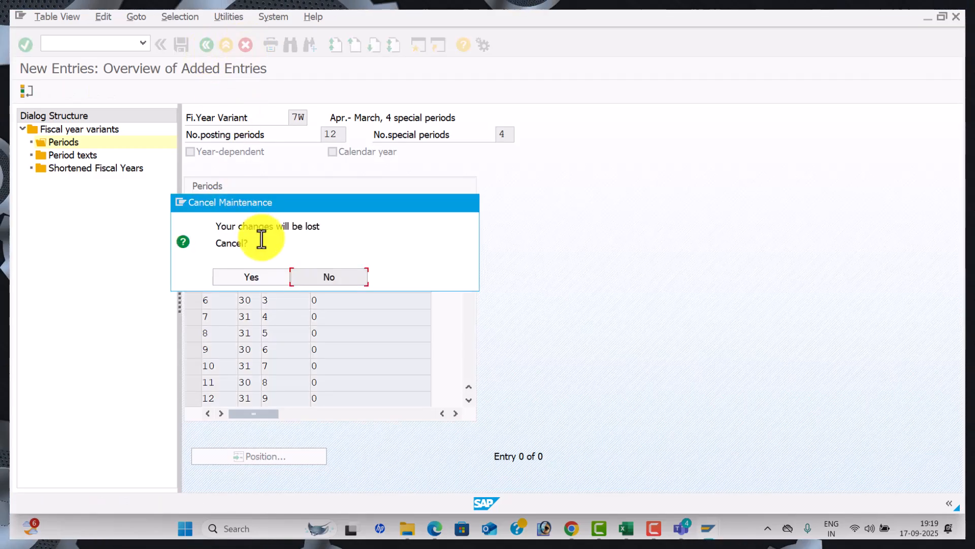
left_click(276, 277)
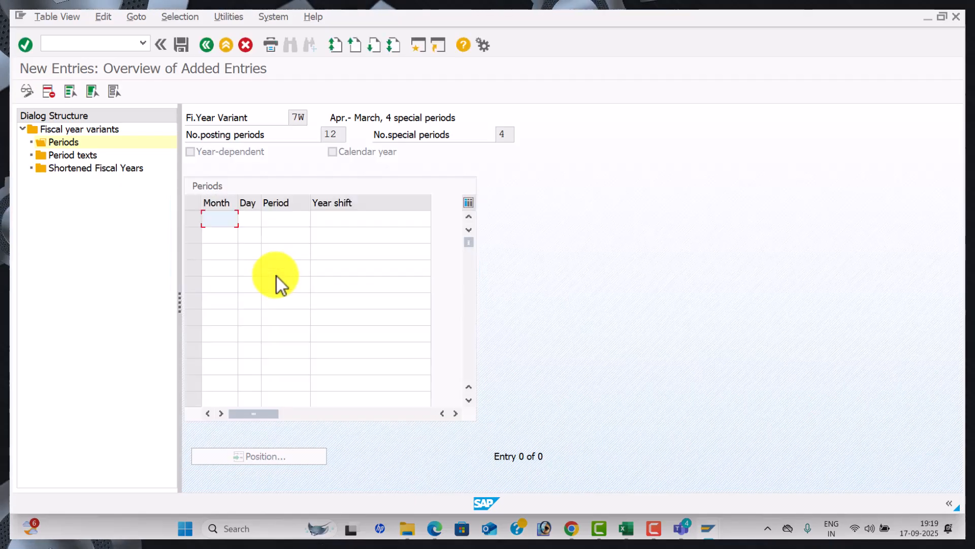
left_click(207, 48)
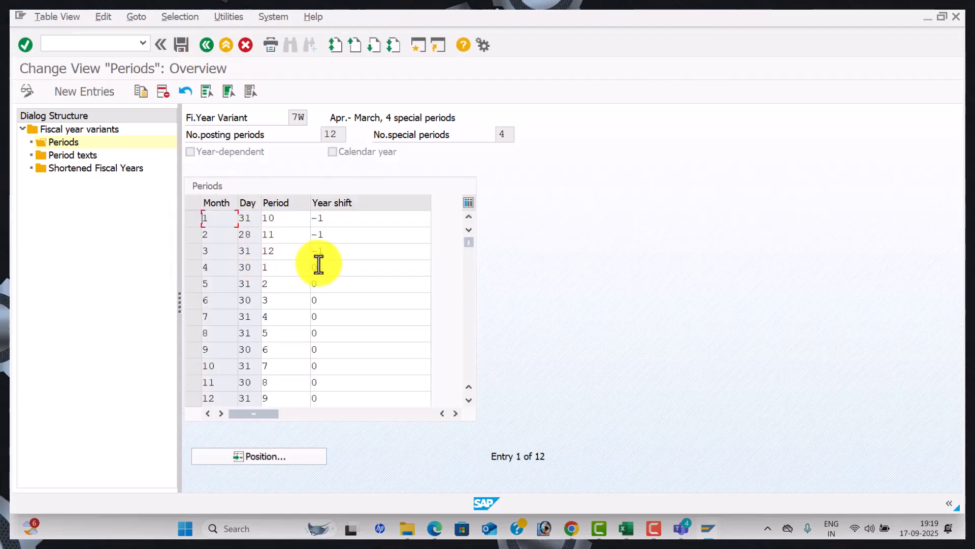
Open the period texts of variant 7W and start new entries.
double_click(78, 159)
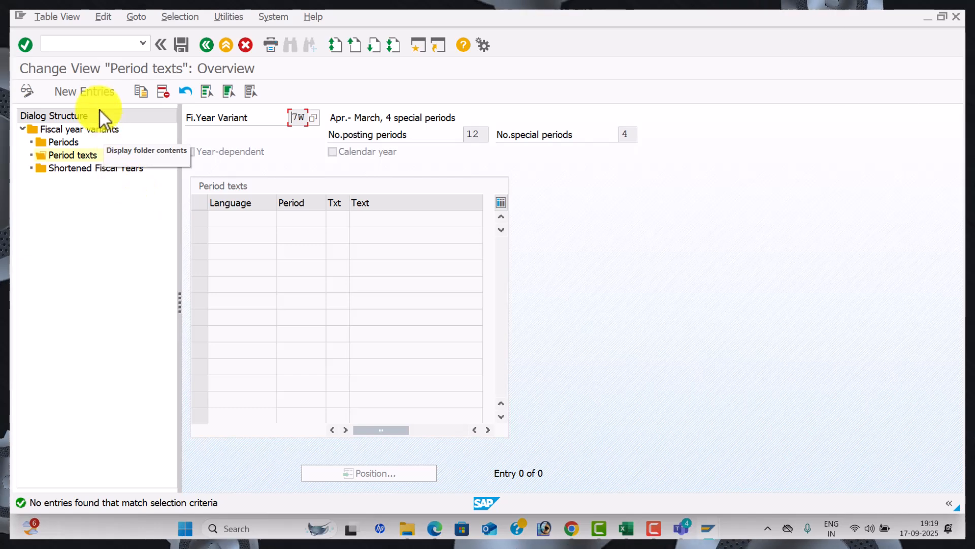
left_click(96, 93)
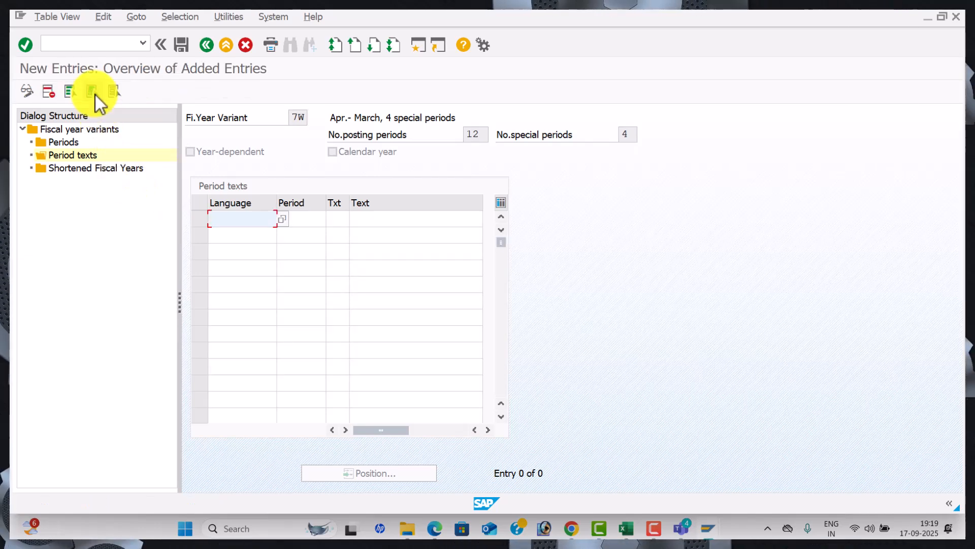
Look through the Global Setting configuration PDF in the browser for the period tables.
left_click(436, 528)
scroll(381, 341, "down", 15)
scroll(384, 342, "down", 15)
scroll(384, 341, "down", 12)
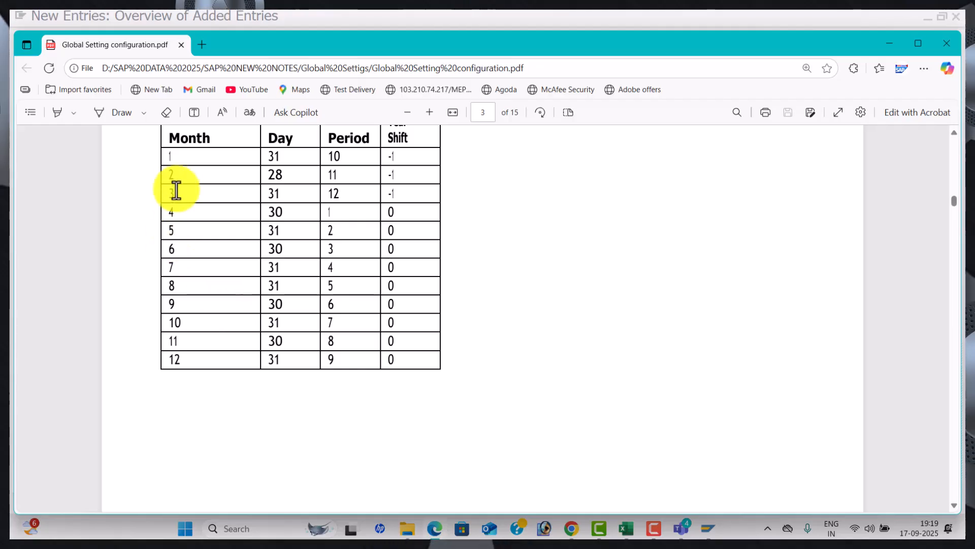
left_click_drag(166, 157, 333, 286)
Copy the English period text table from April to March, D19:G30, in the Excel Global Settings sheet.
left_click(632, 530)
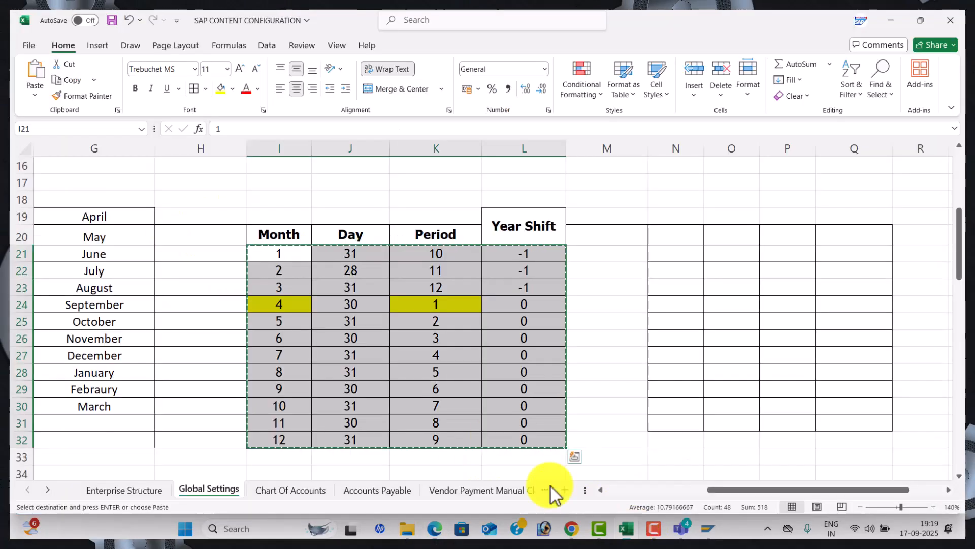
scroll(443, 344, "down", 1)
left_click_drag(743, 491, 658, 490)
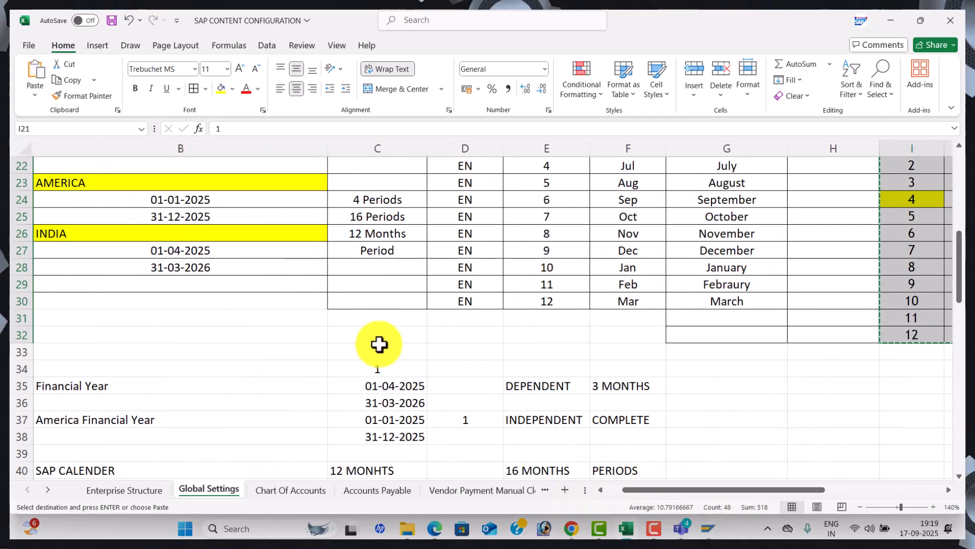
scroll(375, 335, "up", 3)
left_click(525, 373)
left_click_drag(481, 263, 677, 399)
left_click(693, 412)
left_click(475, 268)
key("shift+Right")
key("shift+Right")
key("shift+Right")
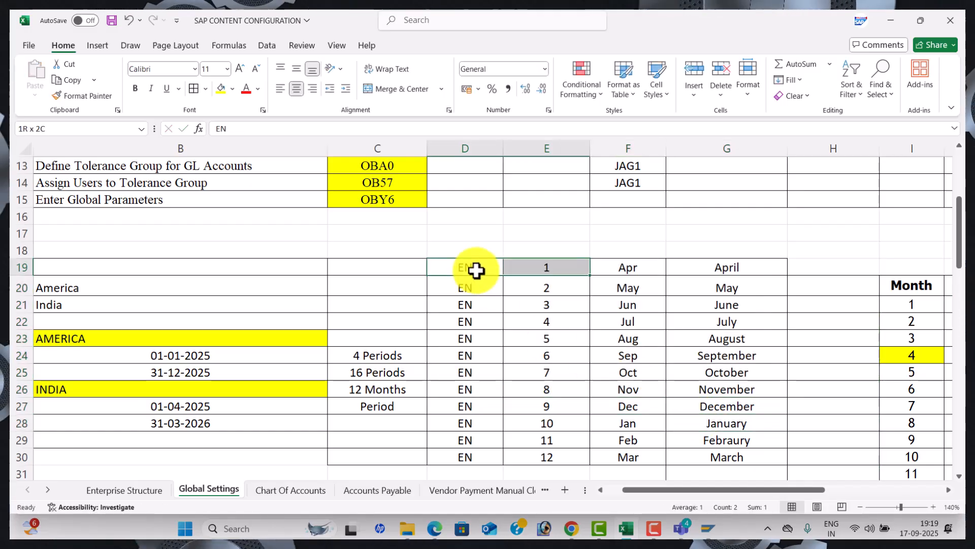
key("shift+Down")
key("shift+Down")
key("shift+Down")
key("shift+Down")
key("shift+Down")
key("shift+Down")
key("shift+Down")
key("shift+Down")
key("shift+Down")
key("shift+Down")
key("shift+Down")
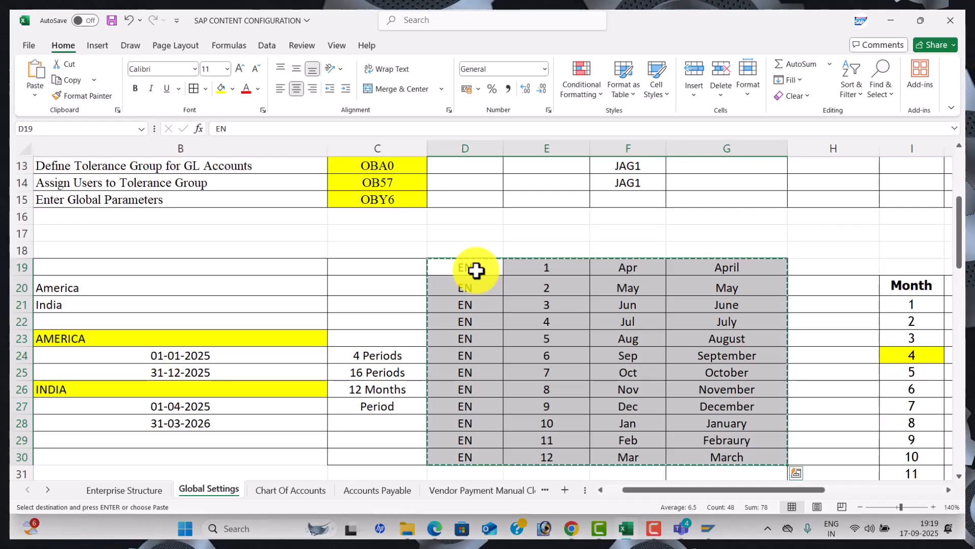
Paste the twelve English period texts, April to March, into the new entries for variant 7W in SAP and save them.
key("alt+Tab")
key("alt+Tab")
key("alt+Tab")
key("ctrl+v")
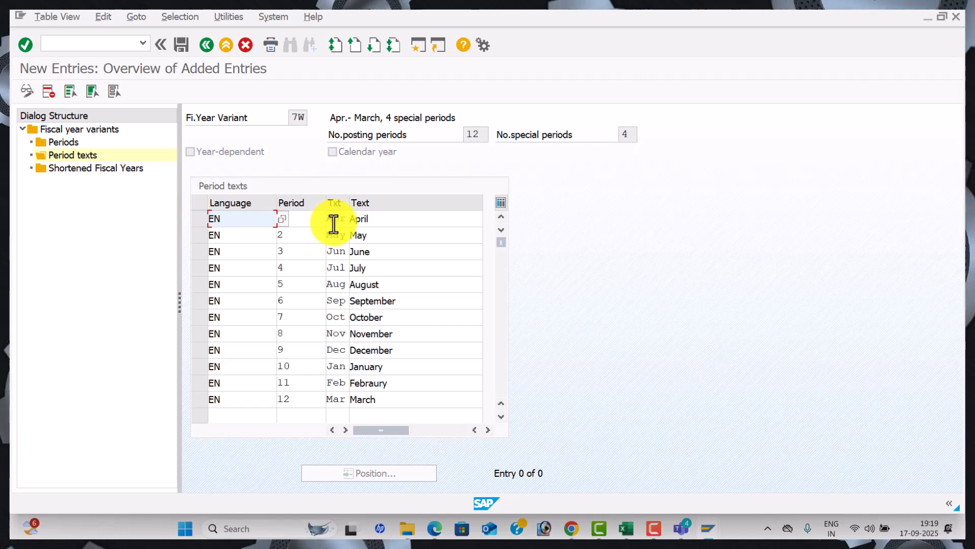
left_click(298, 220)
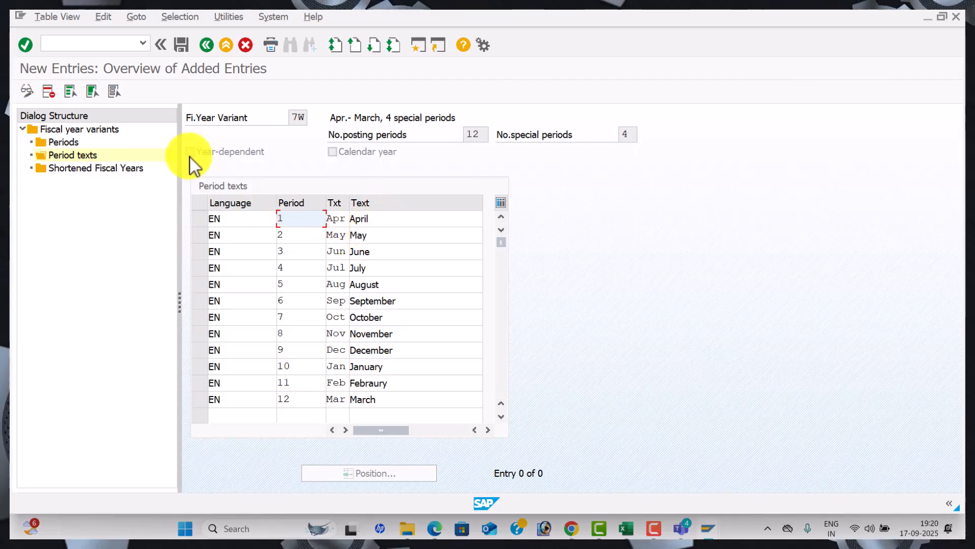
left_click(181, 47)
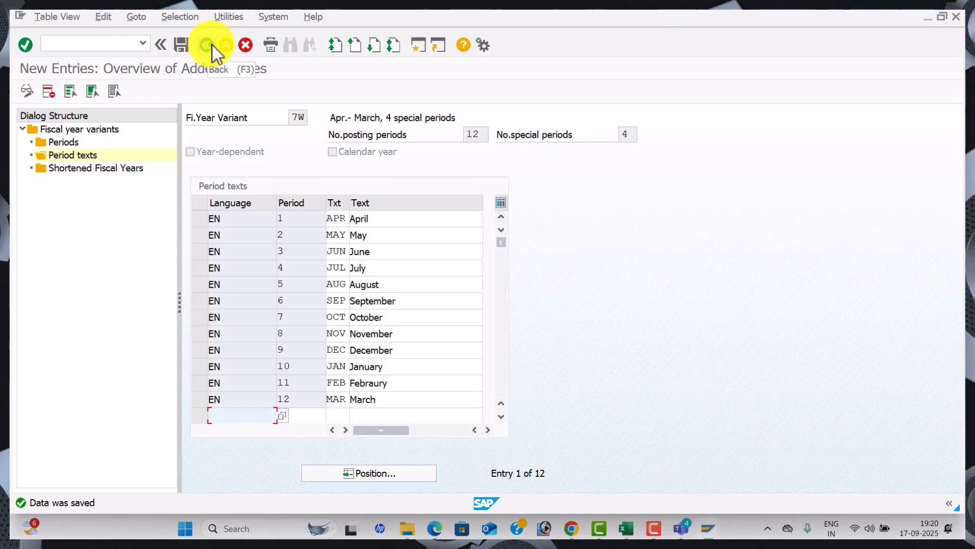
Look up the transaction code for Assign Company Code to Fiscal Year Variant in the Excel Global Settings sheet and return to SAP.
key("alt+Tab")
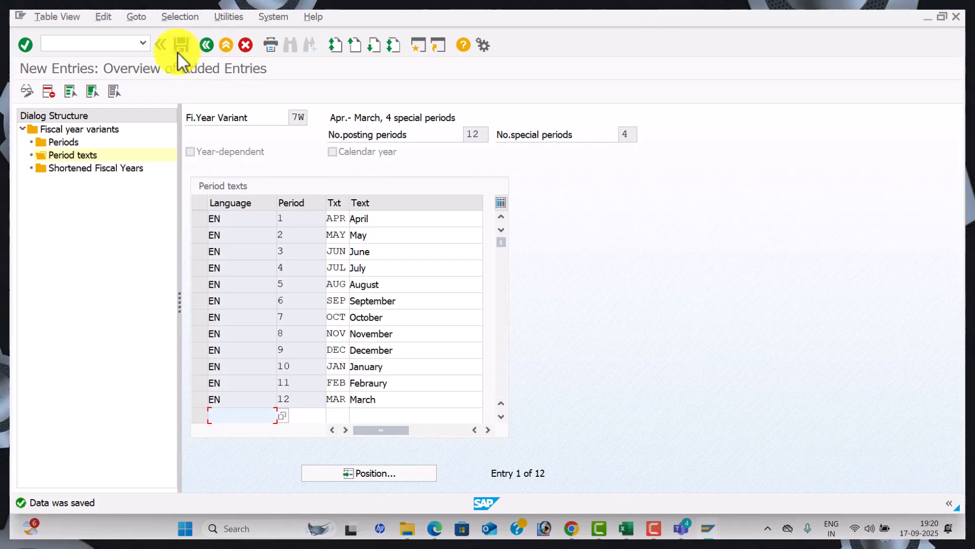
key("alt+Tab")
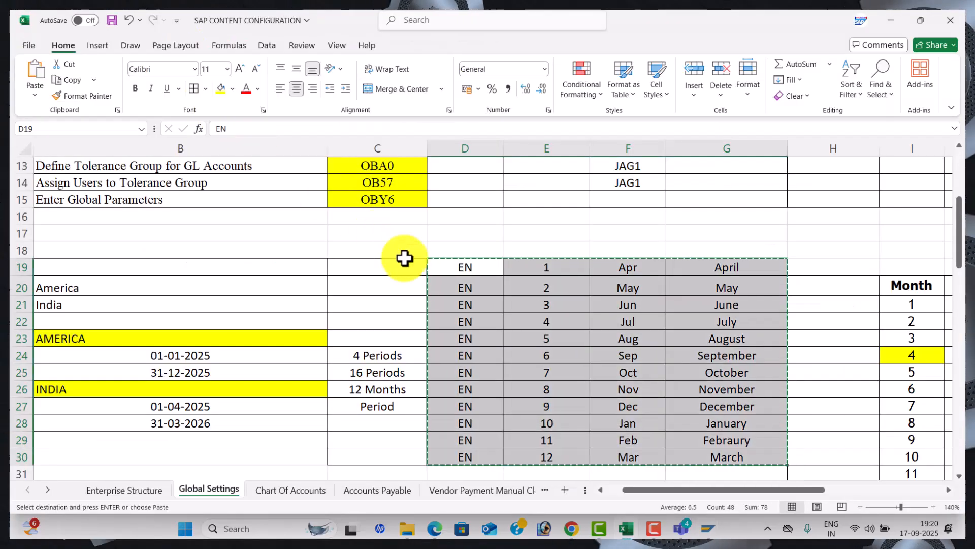
scroll(406, 264, "up", 4)
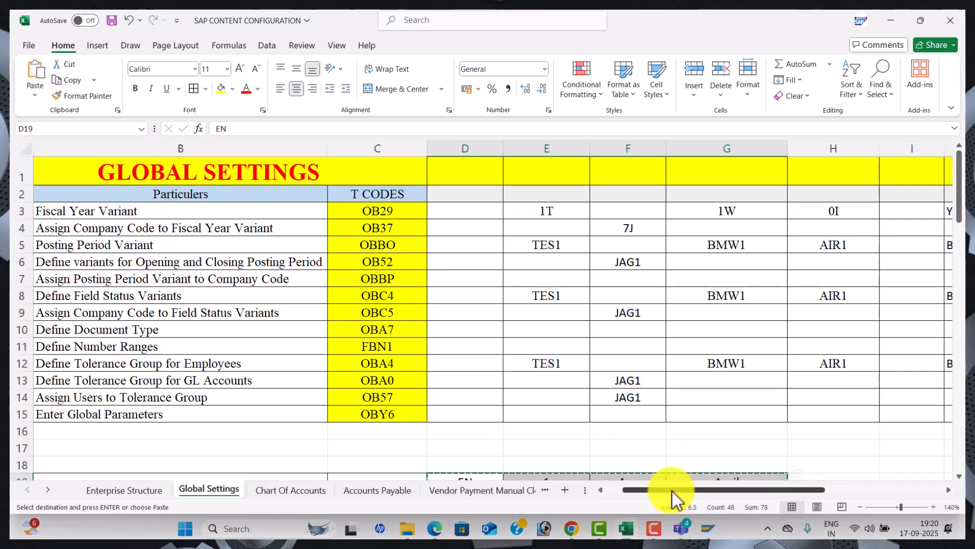
left_click_drag(673, 491, 621, 491)
left_click(133, 227)
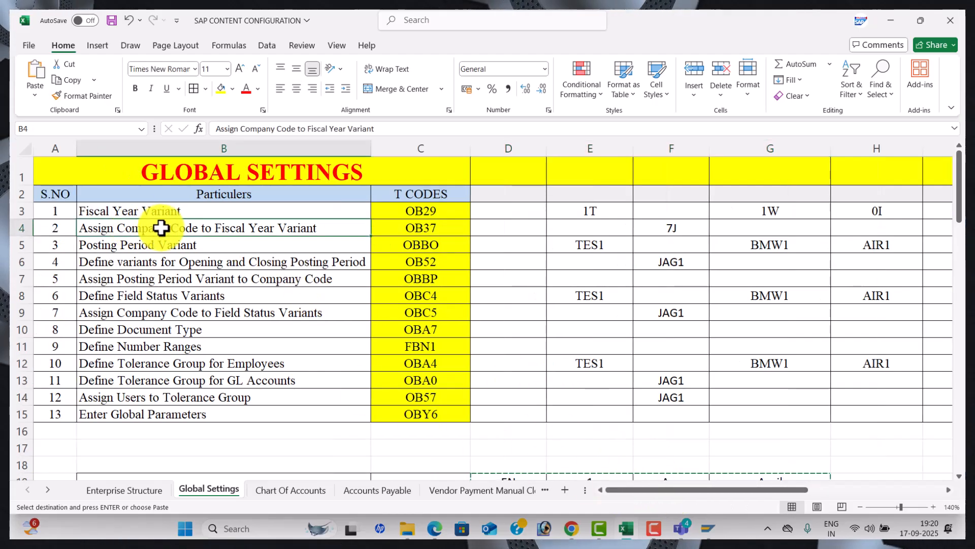
left_click(433, 228)
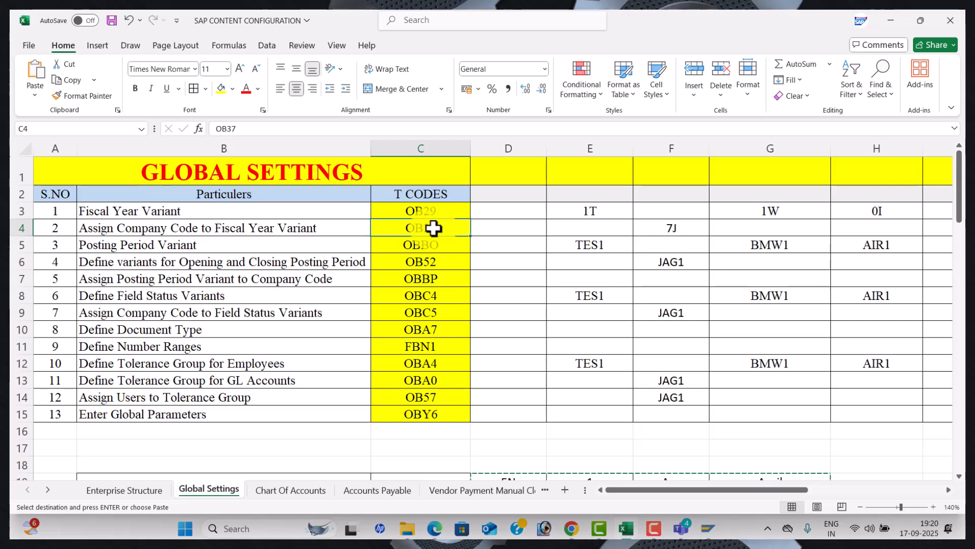
key("alt+Tab")
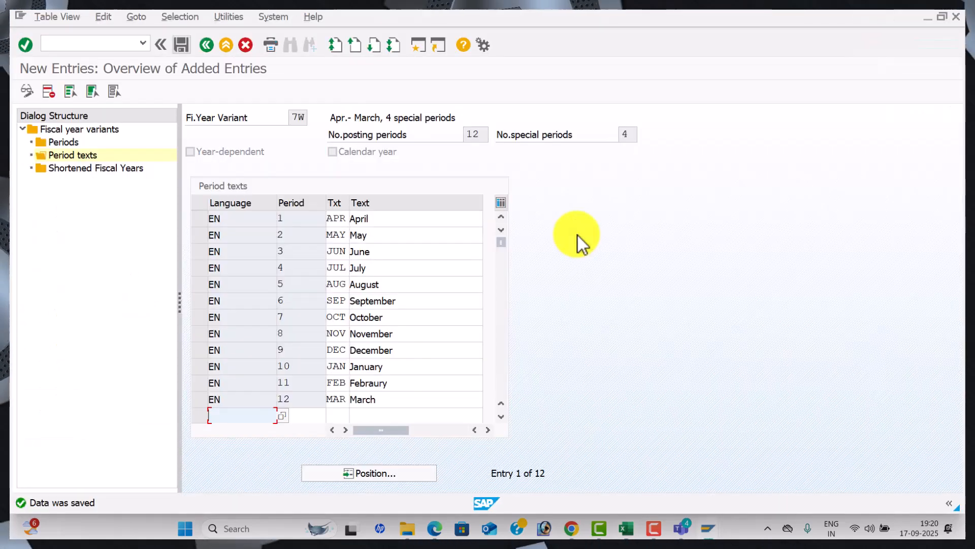
key("alt+Tab")
key("alt+Tab")
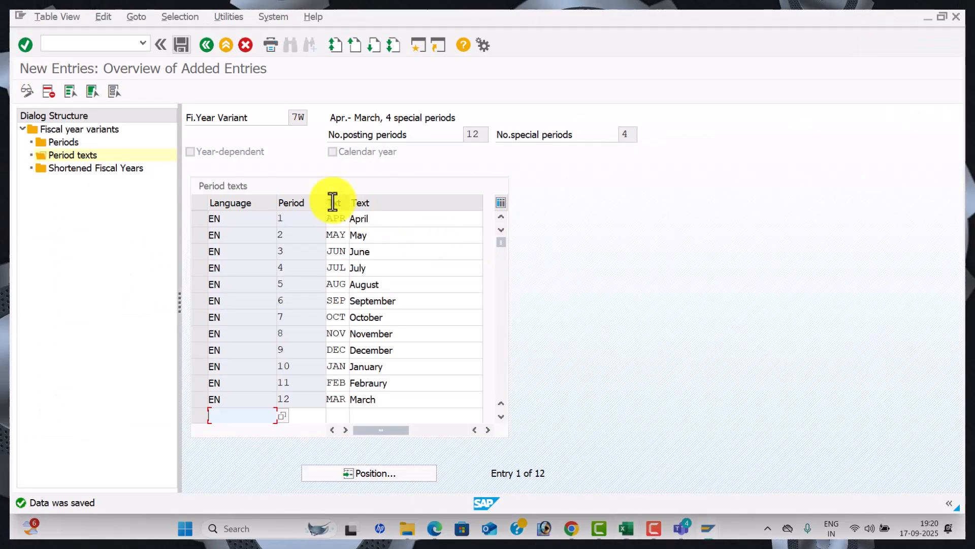
Open the Assign Company Code to Fiscal Year Variant transaction OB37 and position the list at company code WAL1.
left_click(100, 47)
type("/NO")
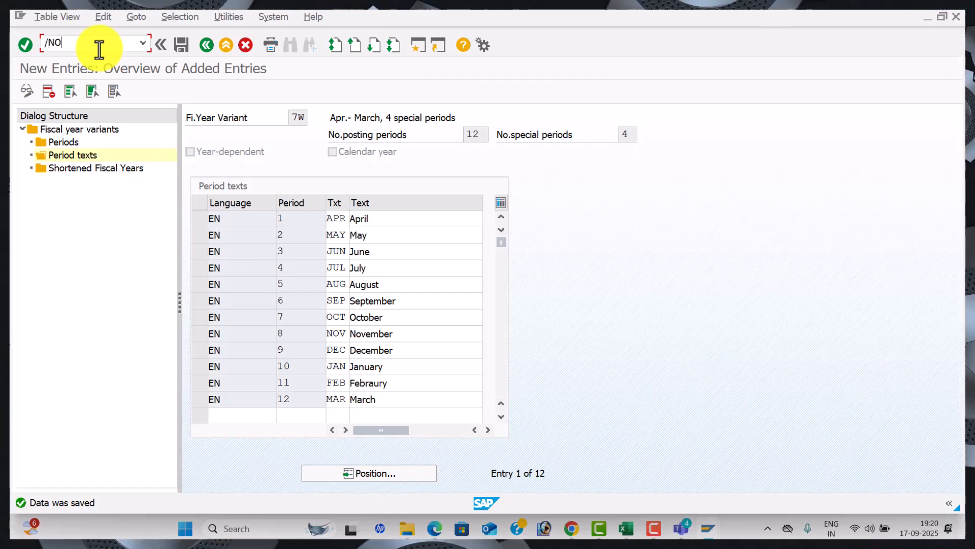
type("B")
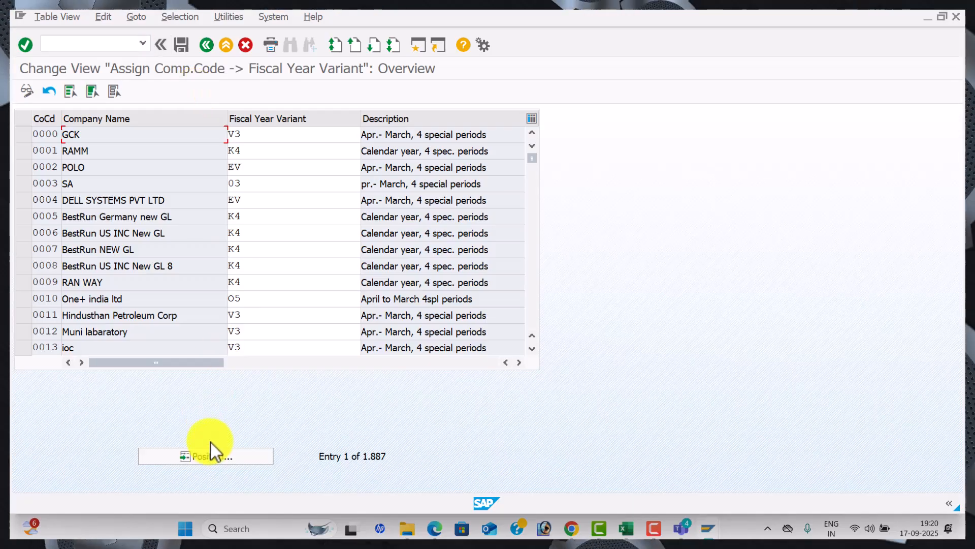
left_click(218, 459)
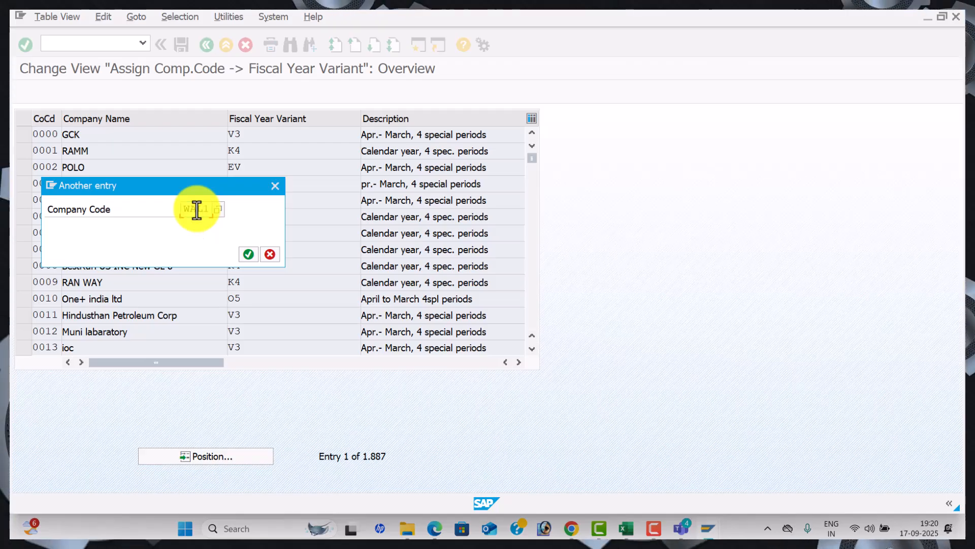
key("Return")
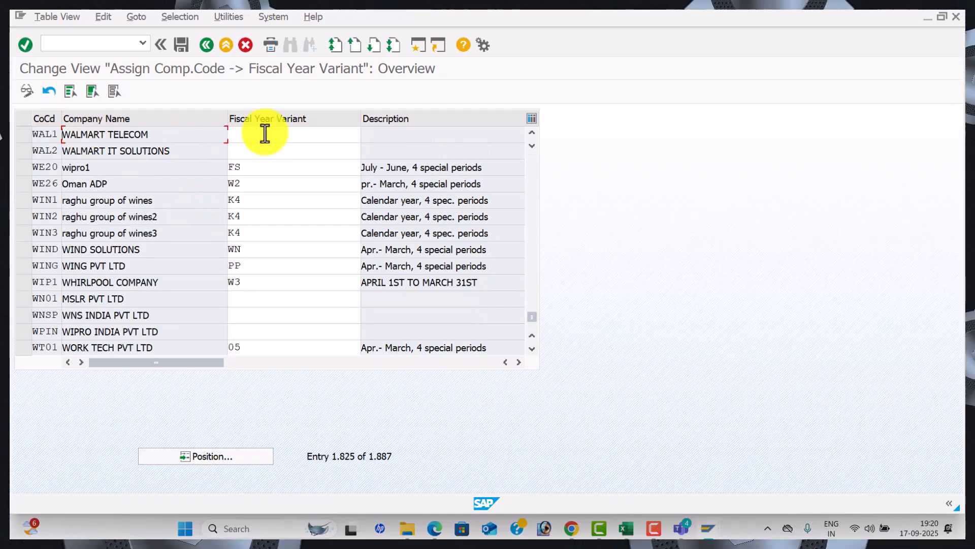
Switch to the Excel Global Settings sheet and record 7W as the Fiscal Year Variant in D3.
key("alt+Tab")
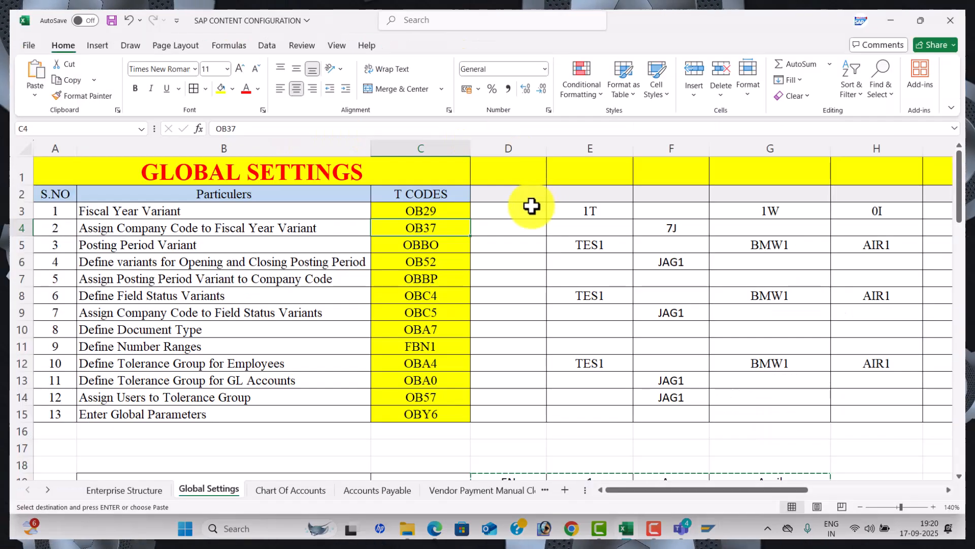
left_click(531, 205)
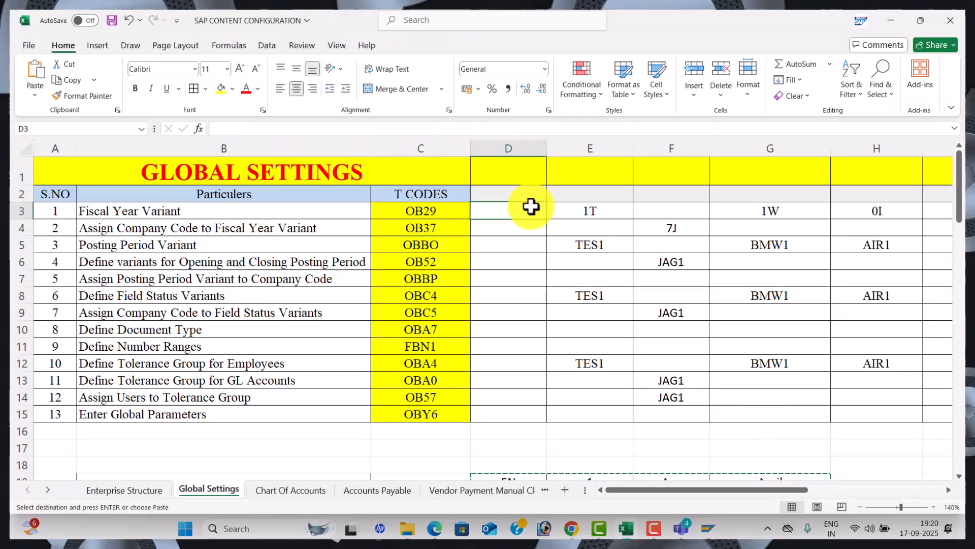
type("7W")
key("Return")
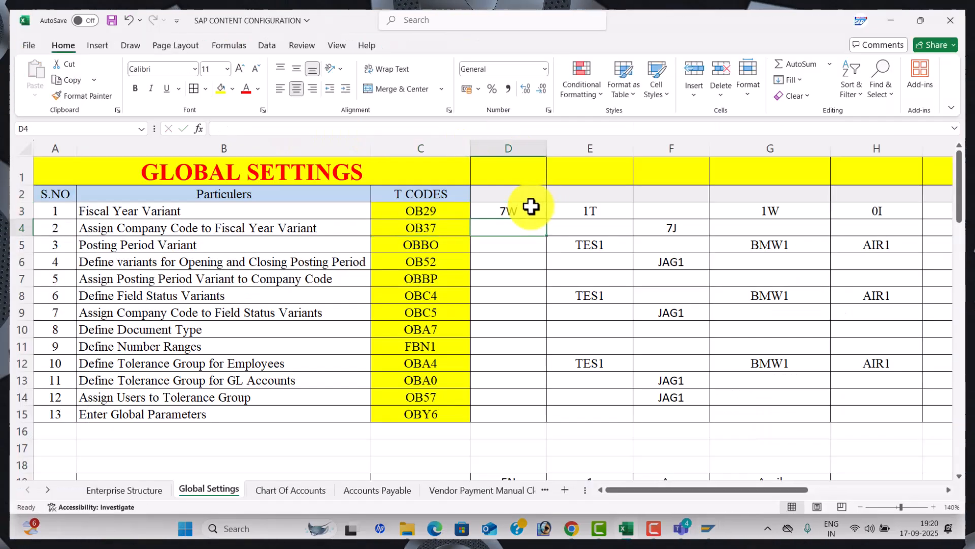
Return to SAP and assign fiscal year variant 7W to company code WAL1, WALMART TELECOM.
key("alt+Tab")
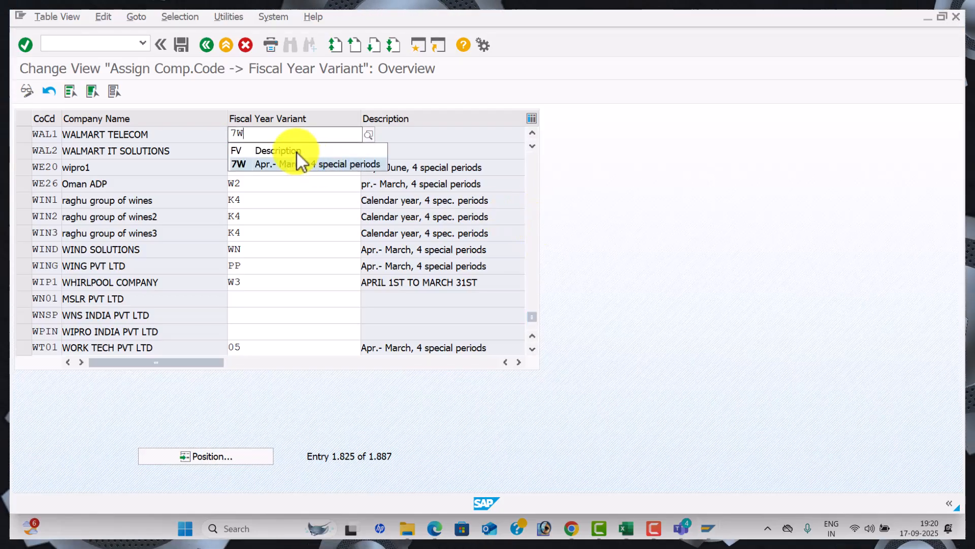
left_click(293, 163)
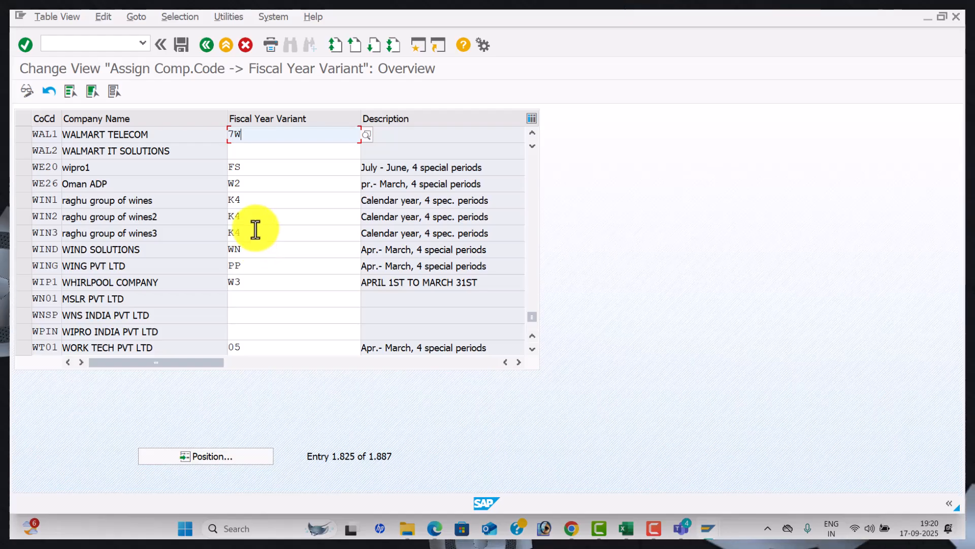
key("Return")
key("Return")
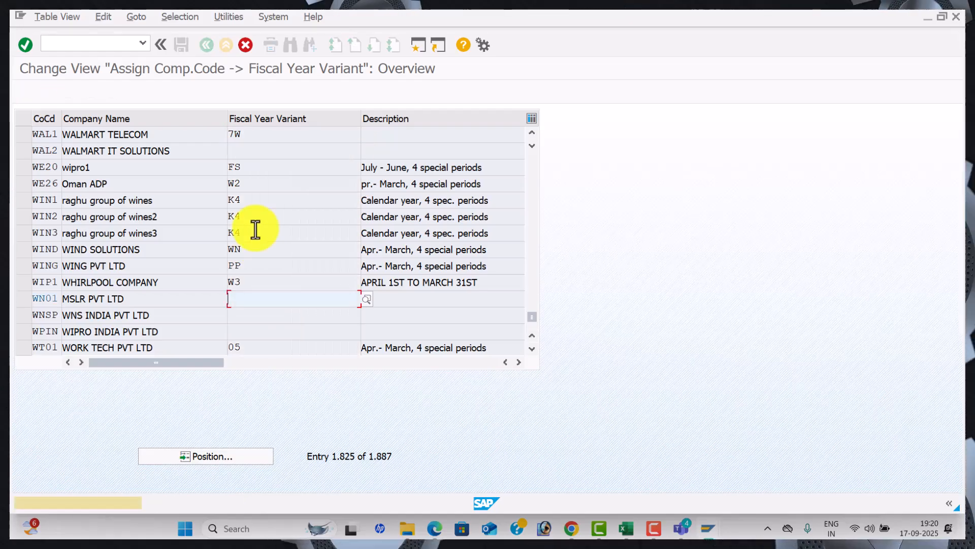
key("Return")
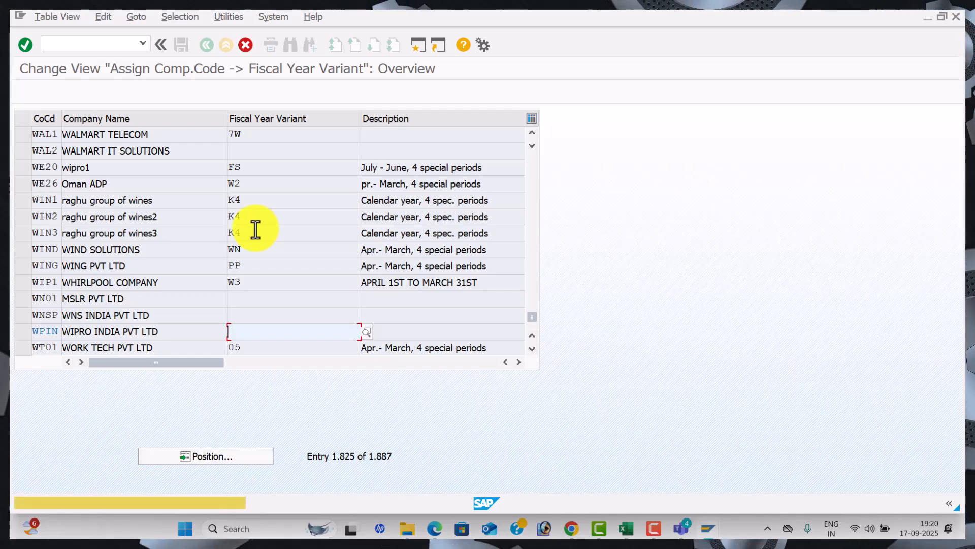
key("Return")
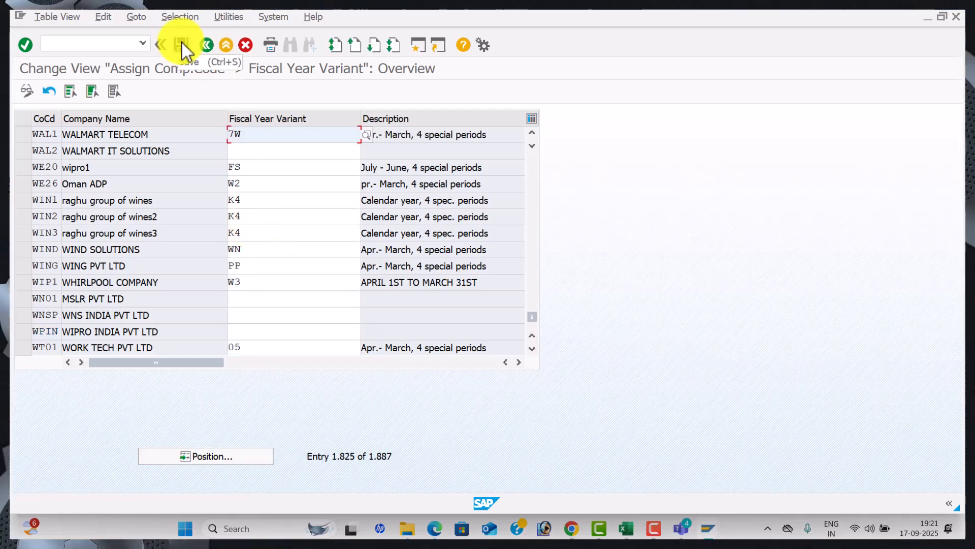
Save the company code assignment under the customizing request described as Fiscal Year Variant FOR WAL1.
left_click(182, 44)
key("Return")
key("Return")
key("Return")
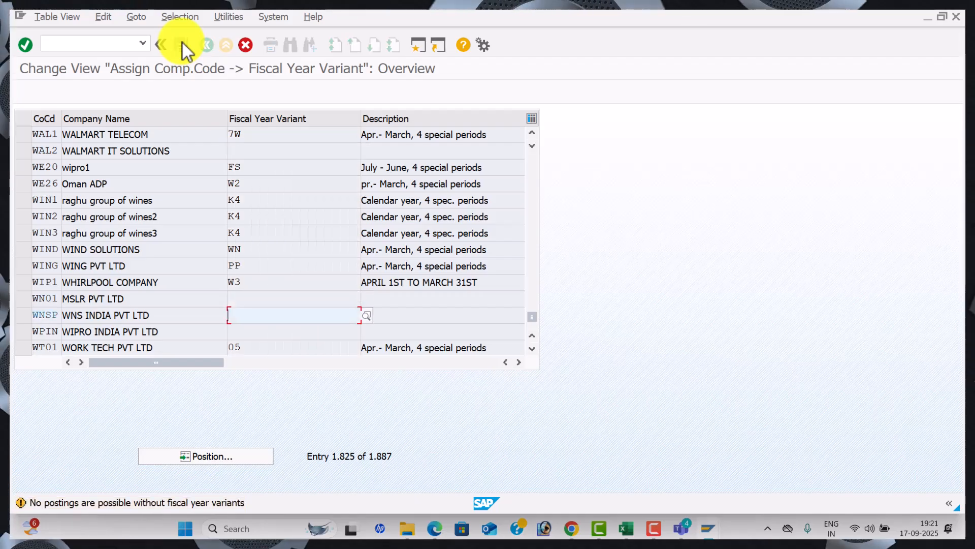
key("Return")
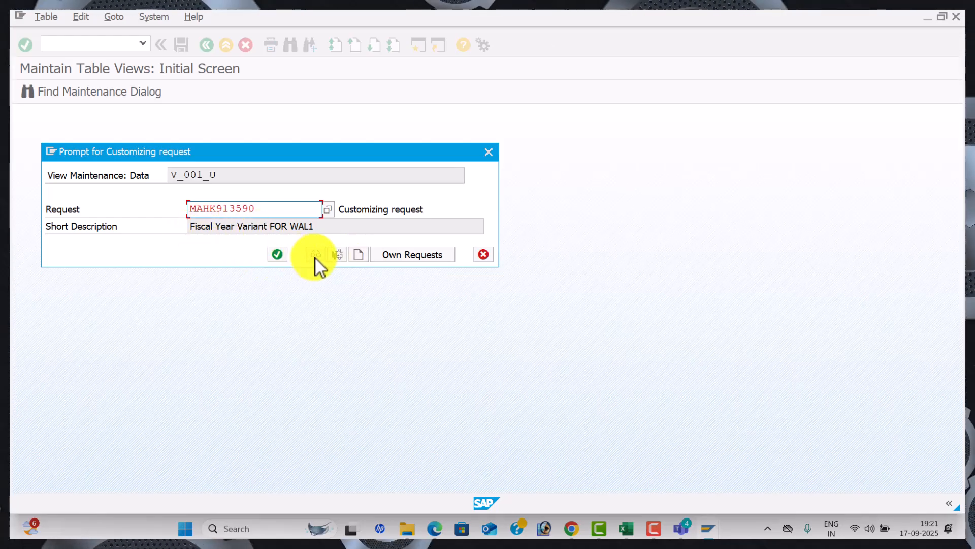
left_click(277, 255)
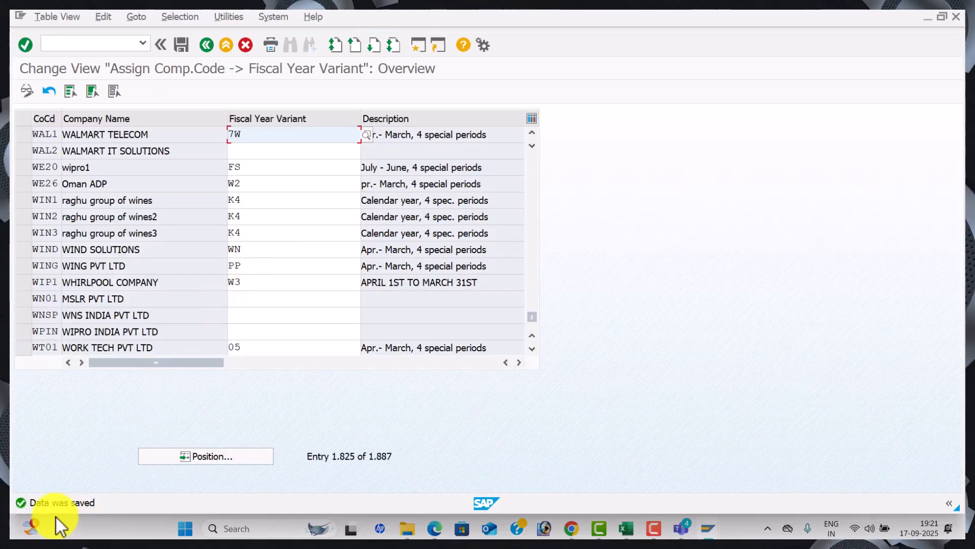
Review the company code assignment and posting period sections in the browser PDF, and look up the Posting Period Variant transaction code in Excel.
left_click(445, 533)
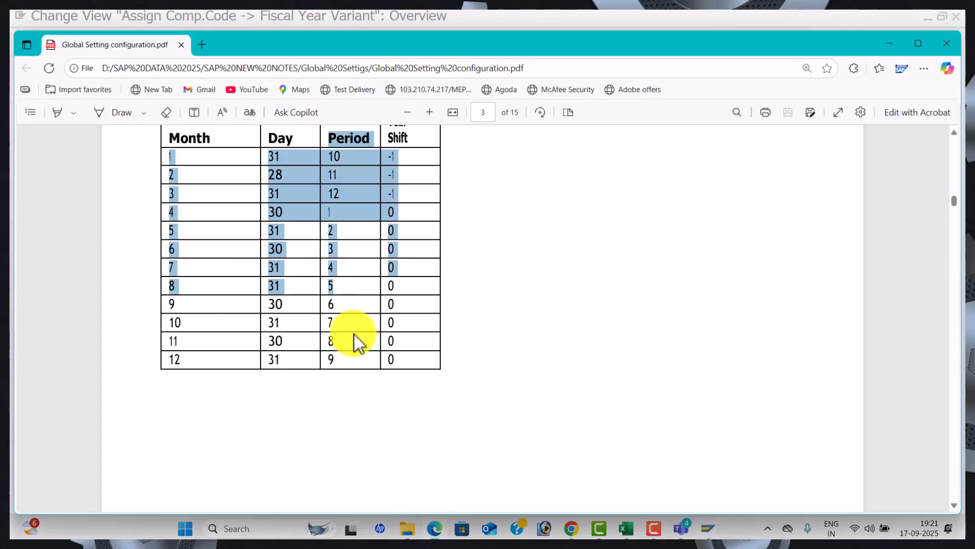
scroll(358, 325, "down", 15)
scroll(359, 325, "down", 15)
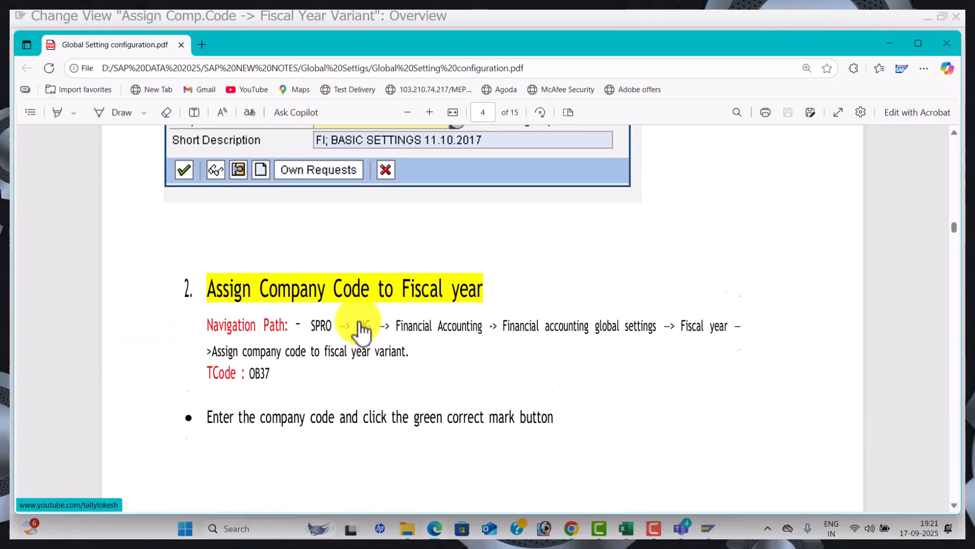
scroll(362, 331, "down", 10)
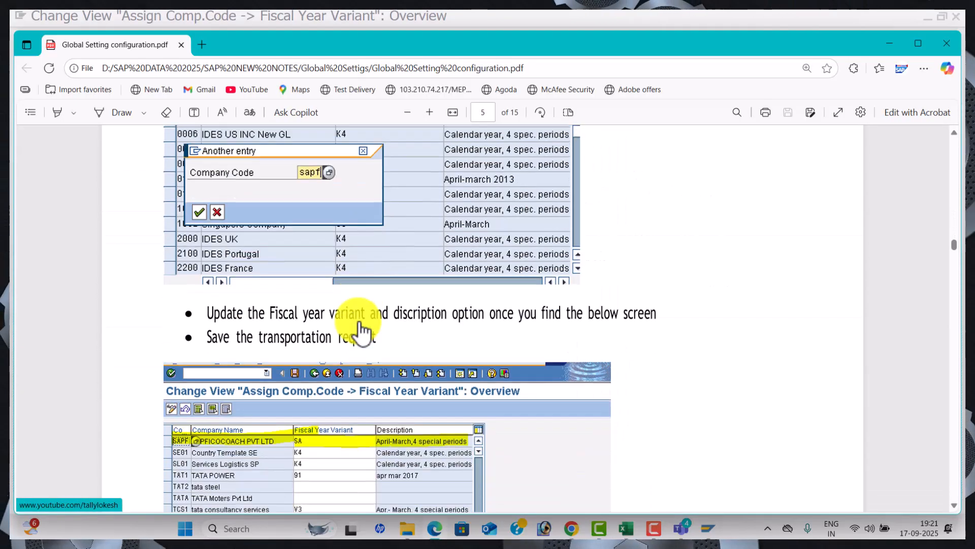
scroll(362, 333, "down", 5)
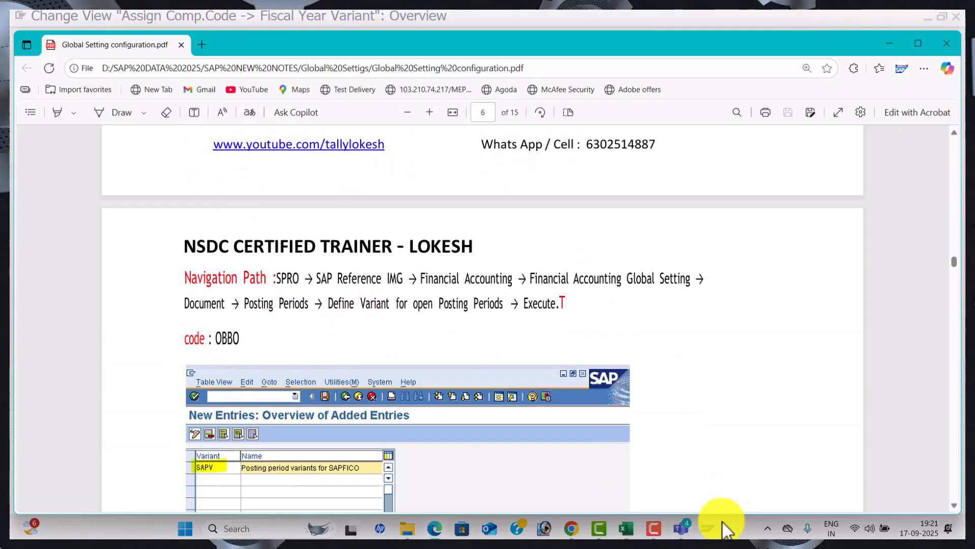
left_click(627, 528)
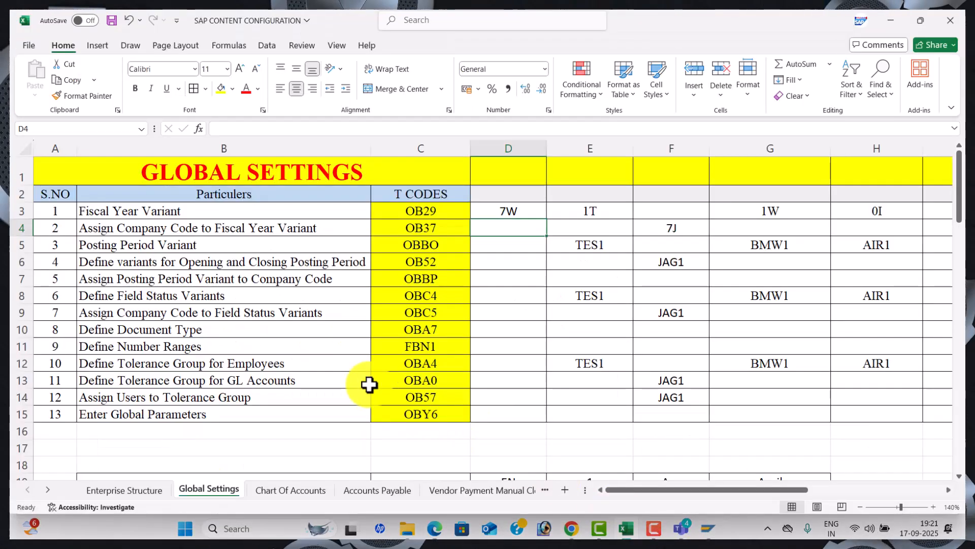
left_click(440, 245)
Switch to SAP, open the posting period variant transaction OBBO and start new entries.
mouse_move(703, 533)
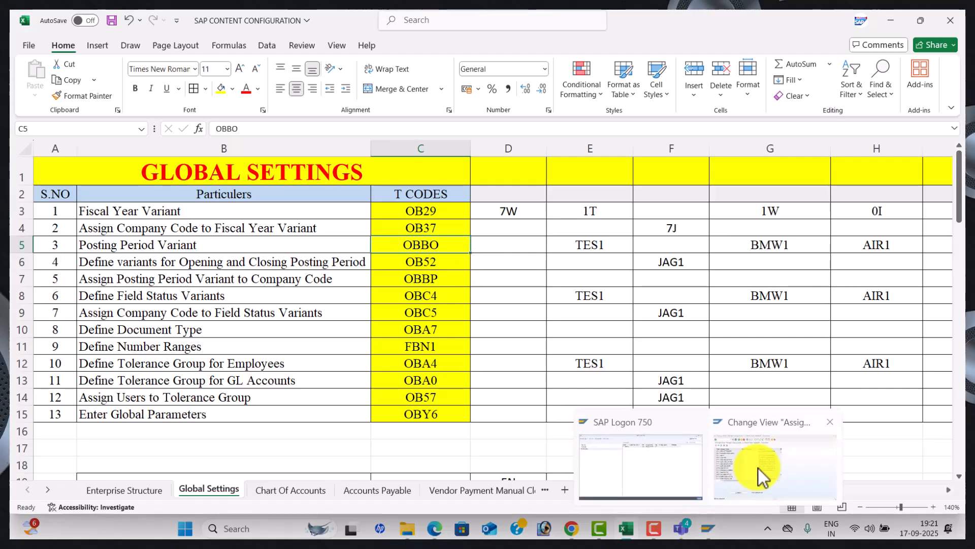
left_click(756, 470)
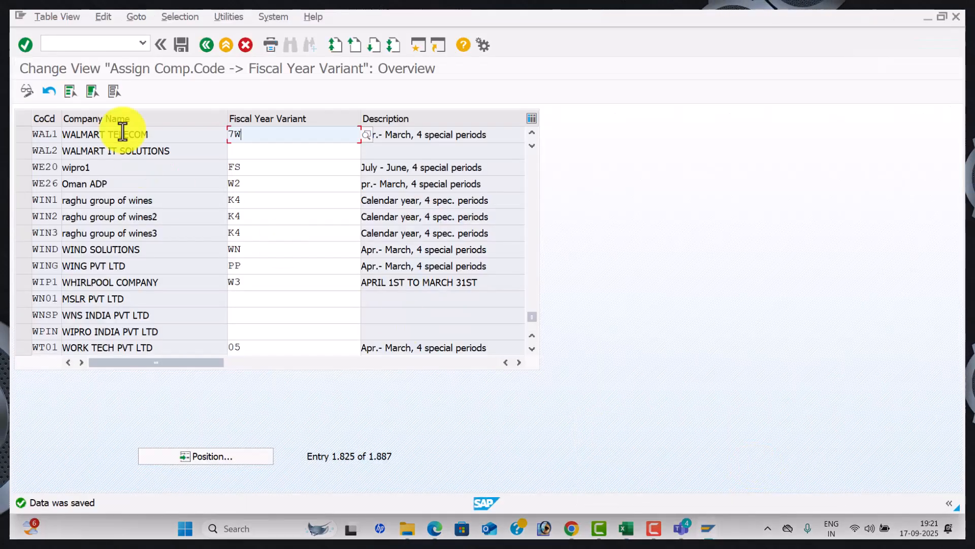
left_click(119, 45)
type("/NOBBO")
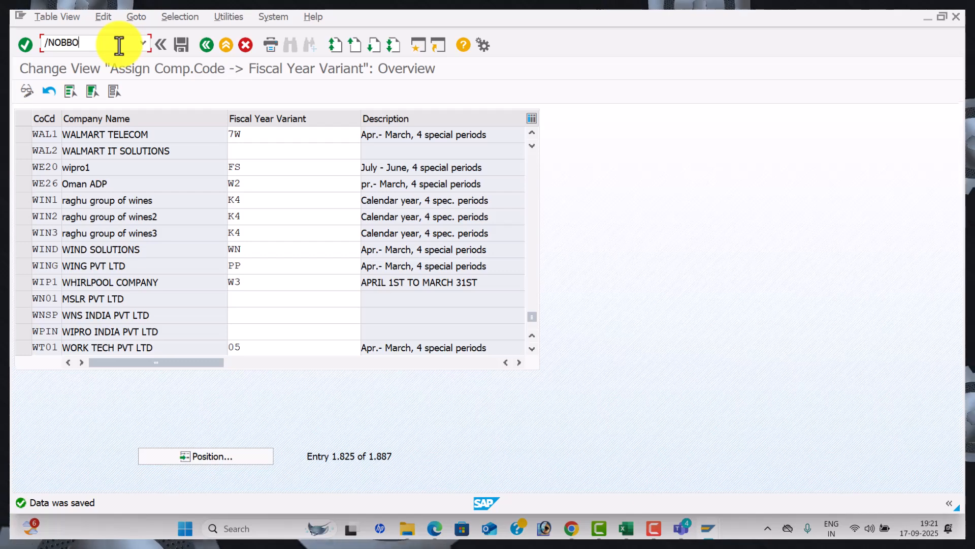
key("Return")
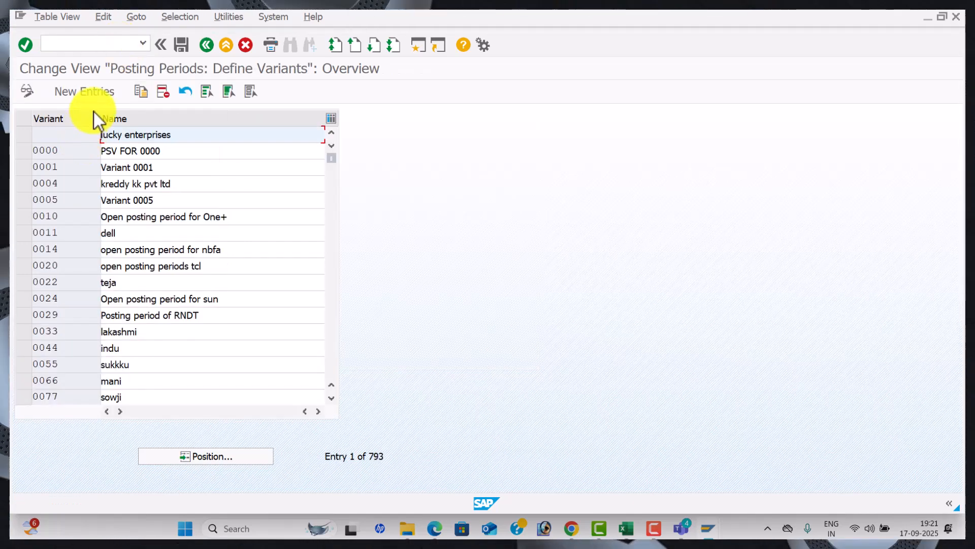
left_click(101, 93)
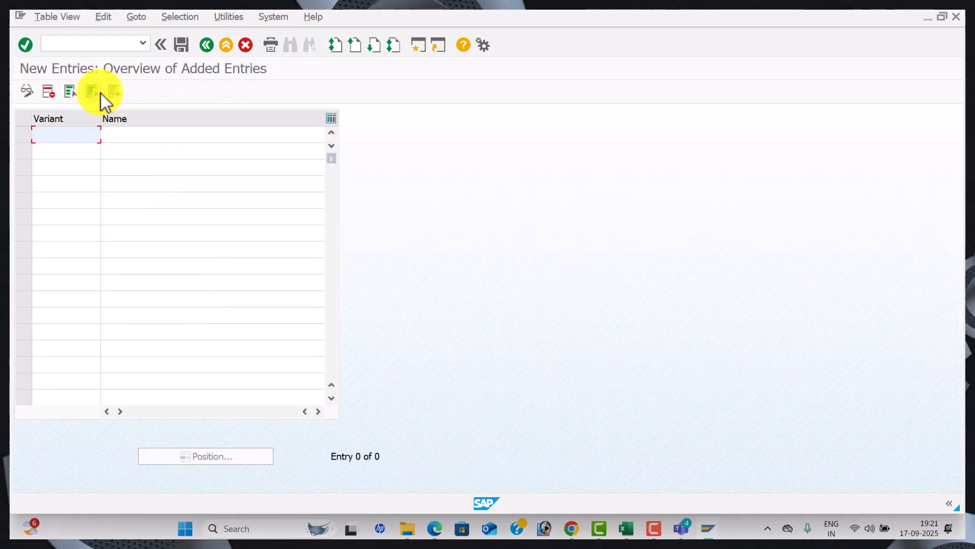
Enter posting period variant WAL1 with the suggested name Posting Period Variant for JAG1.
type("WAL1")
key("Tab")
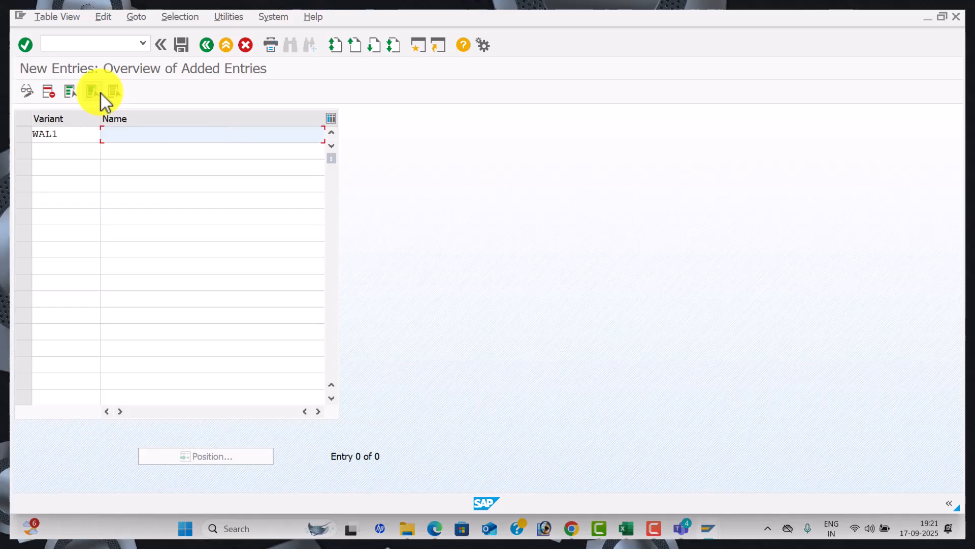
key("Down")
key("Tab")
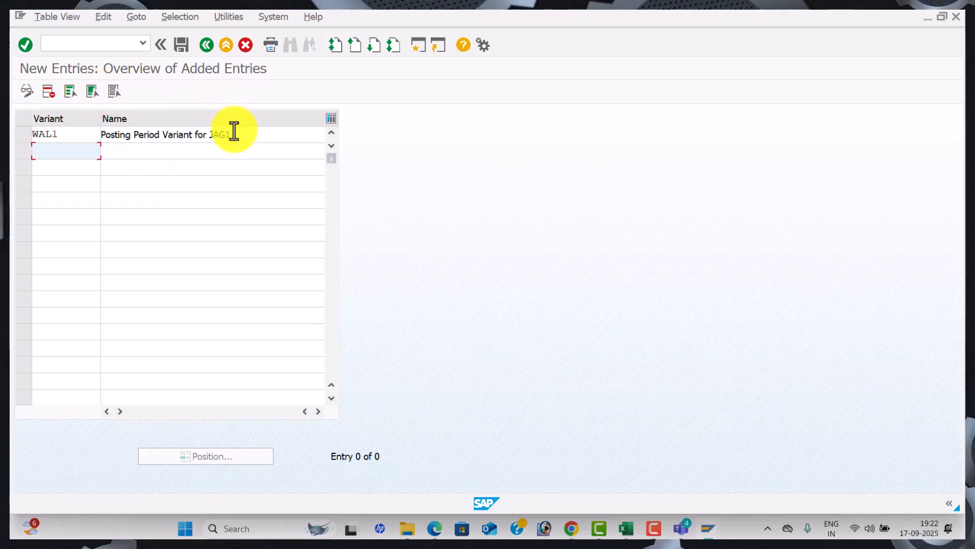
Change the name of variant WAL1 to Posting Period Variant for WAL1.
double_click(236, 133)
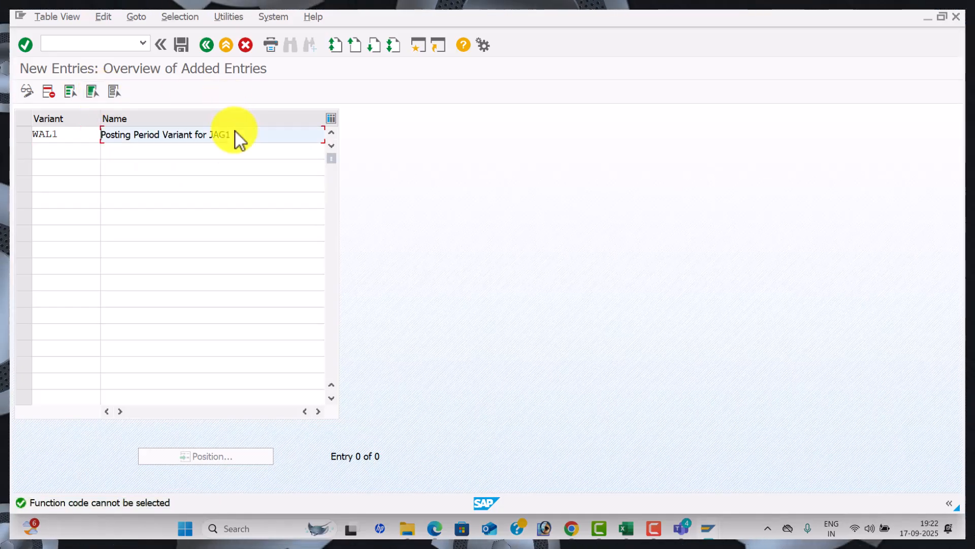
double_click(234, 132)
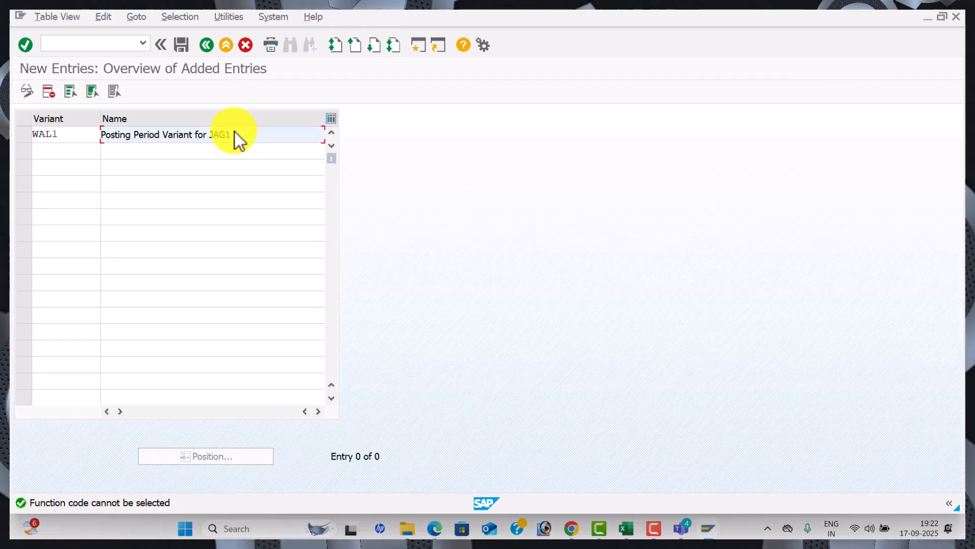
key("BackSpace")
type("WAL")
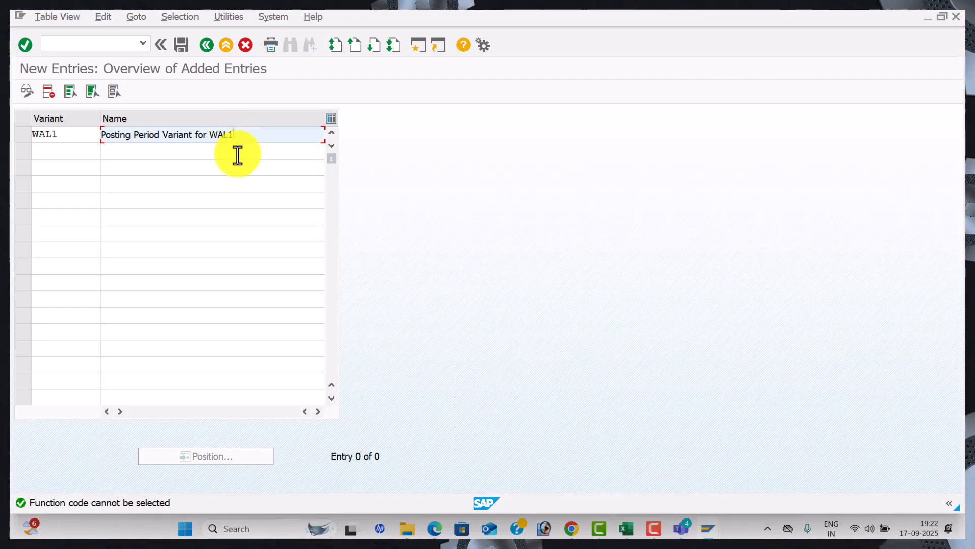
Check the OBBO example in the browser PDF, and save posting period variant WAL1 in SAP under the Fiscal Year Variant FOR WAL1 customizing request.
key("alt+Tab")
key("Tab")
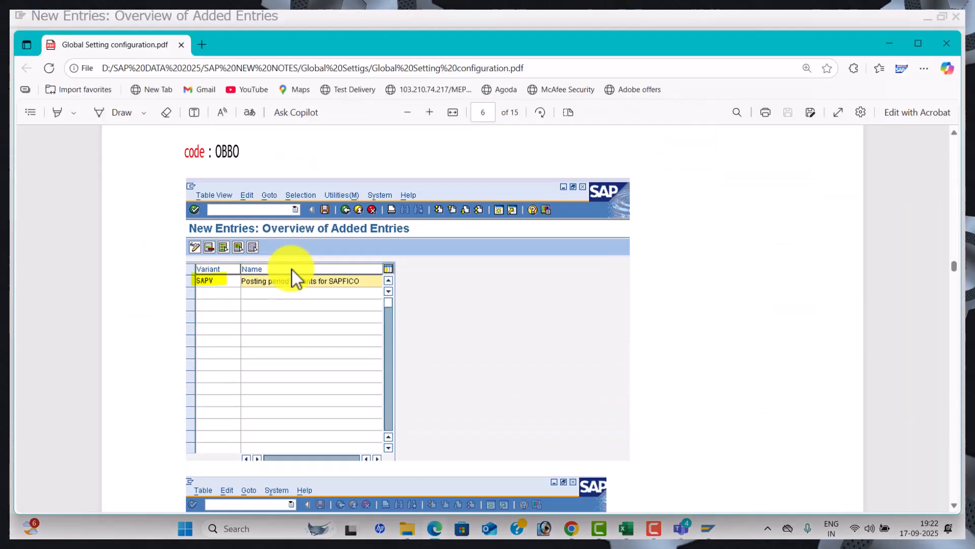
key("alt+Tab")
left_click(182, 45)
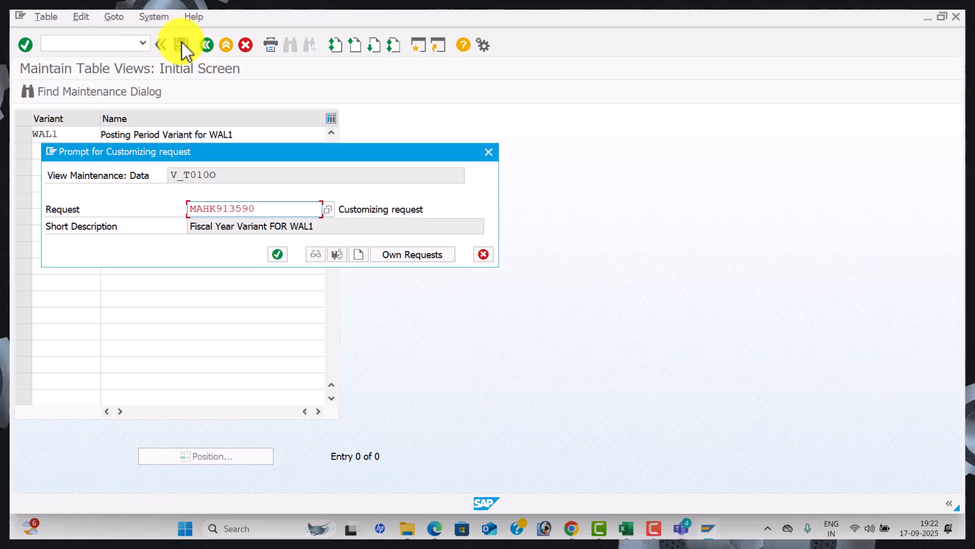
left_click(275, 258)
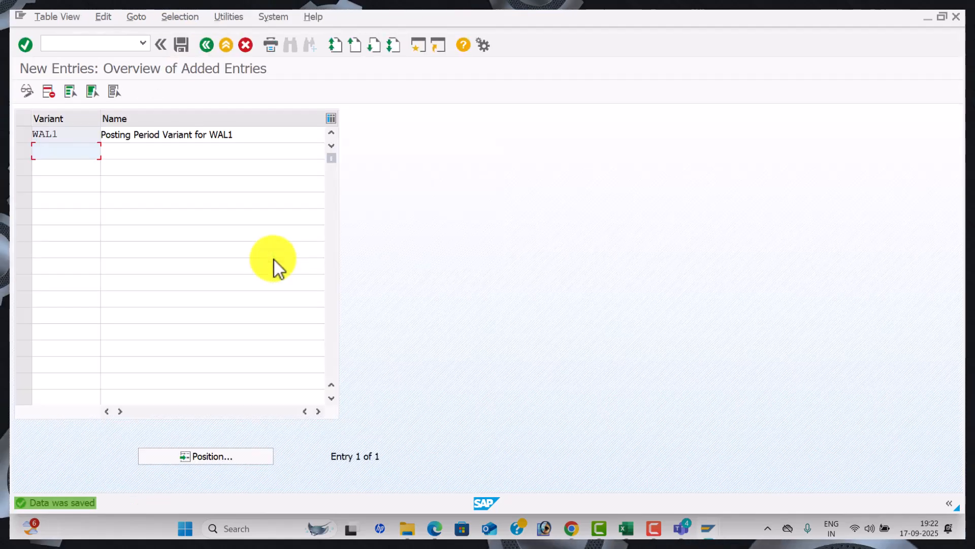
Switch to the Excel Global Settings sheet and record WAL1 as the Posting Period Variant in D5.
key("alt+Tab")
key("Tab")
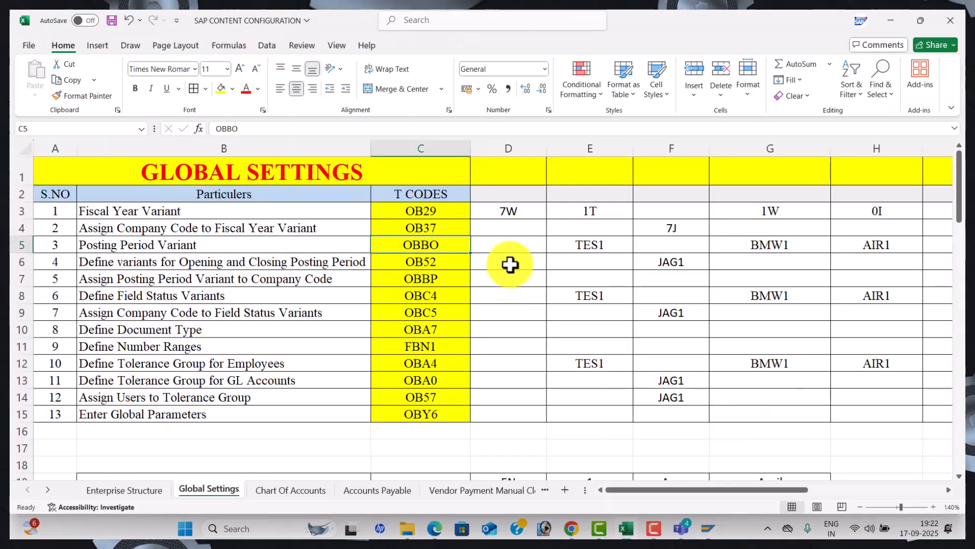
left_click(516, 246)
type("WAL1")
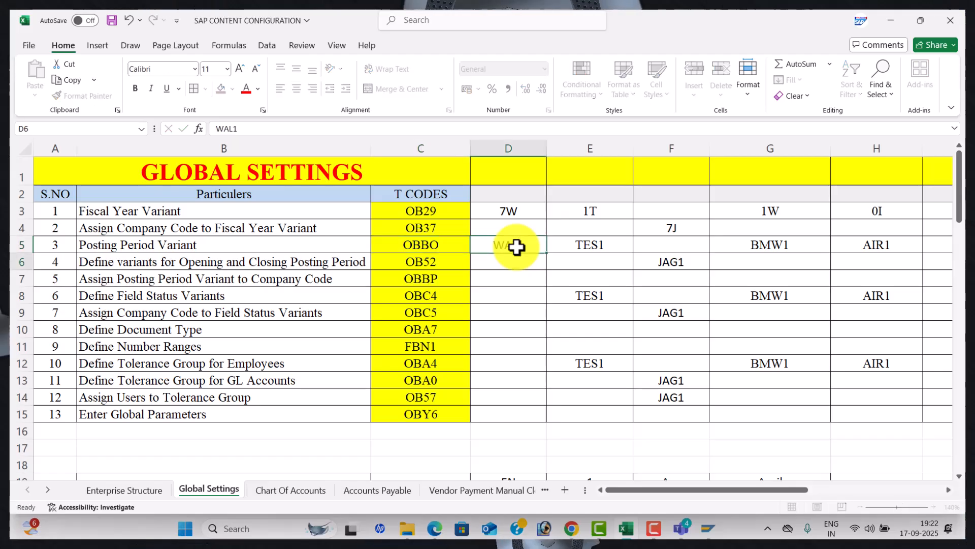
Switch to SAP and open the posting period time intervals overview with transaction OB52.
key("Return")
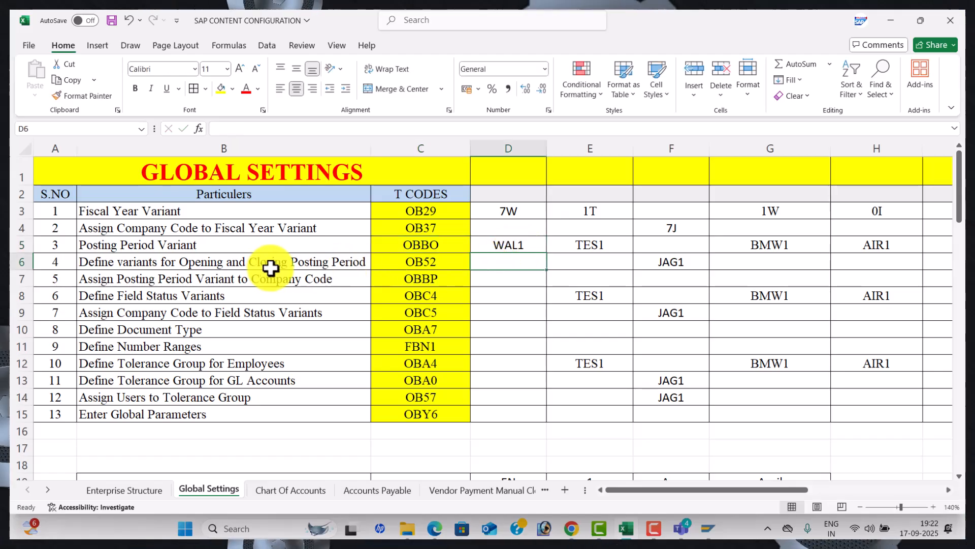
key("alt+Tab")
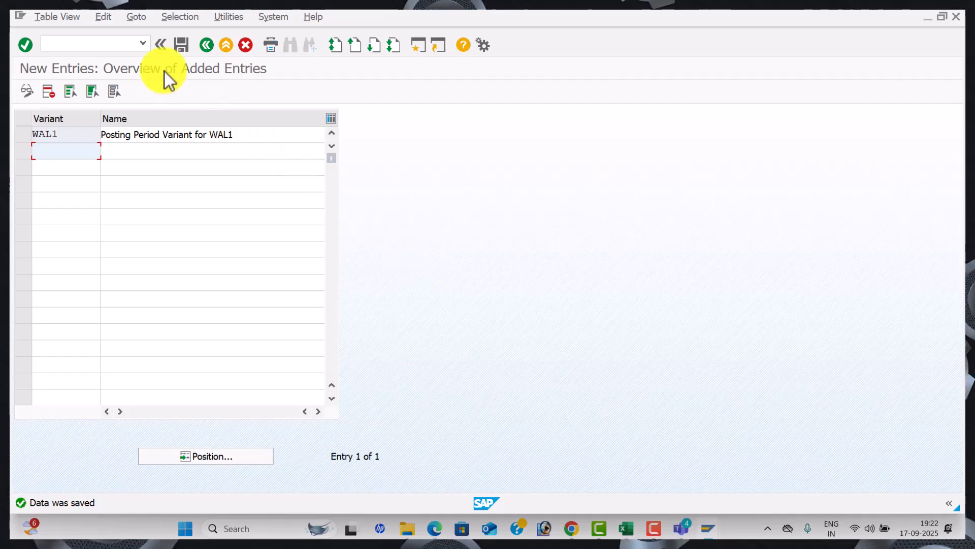
left_click(99, 38)
type("/N")
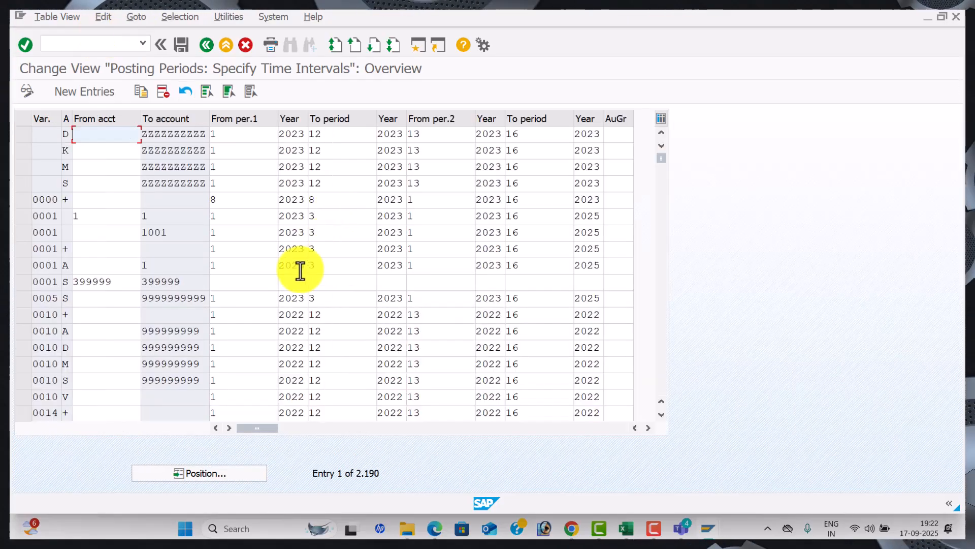
scroll(268, 283, "down", 3)
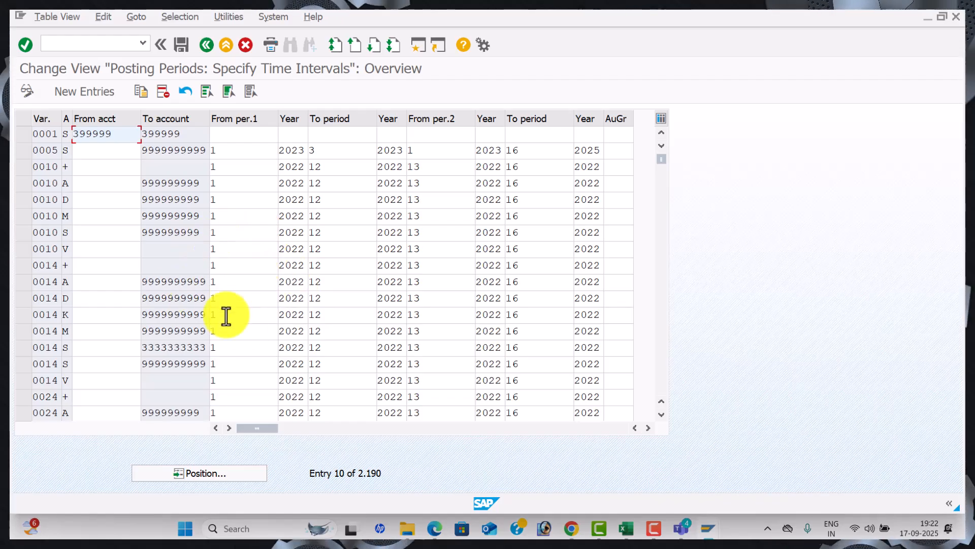
left_click(20, 267)
left_click_drag(25, 279, 22, 354)
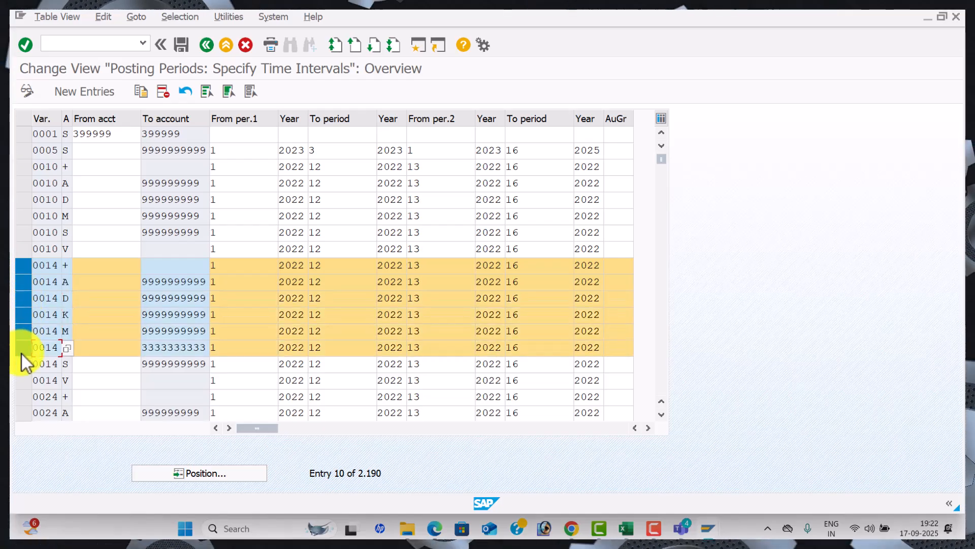
left_click(27, 382)
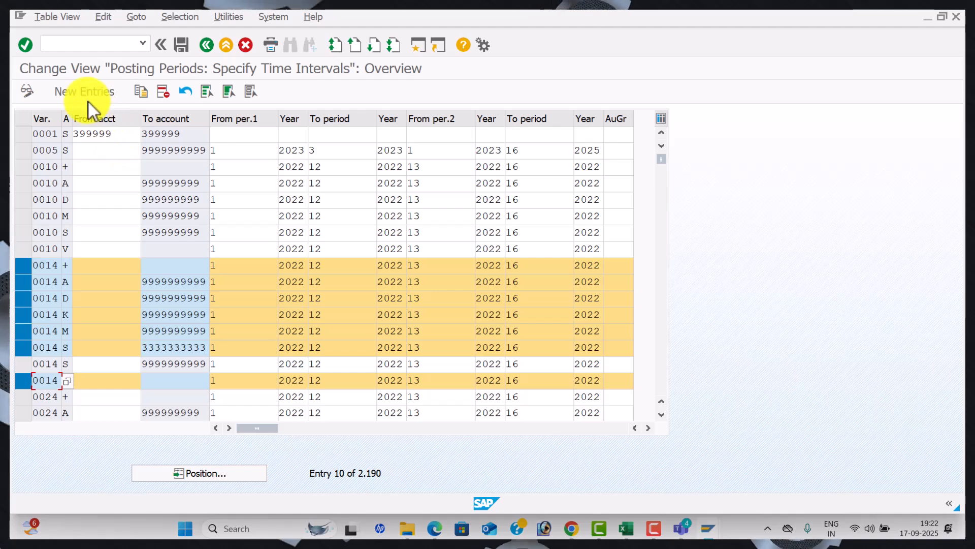
left_click(138, 95)
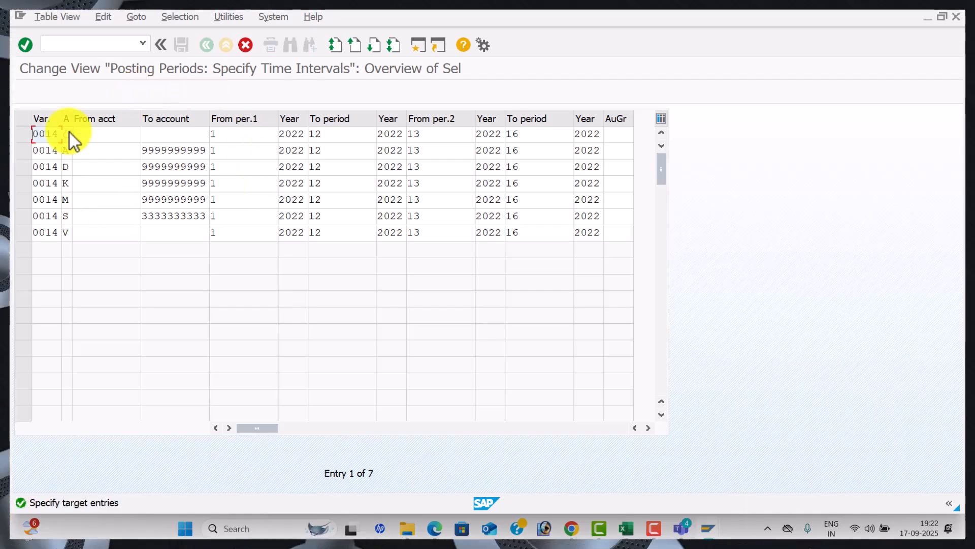
left_click(81, 147)
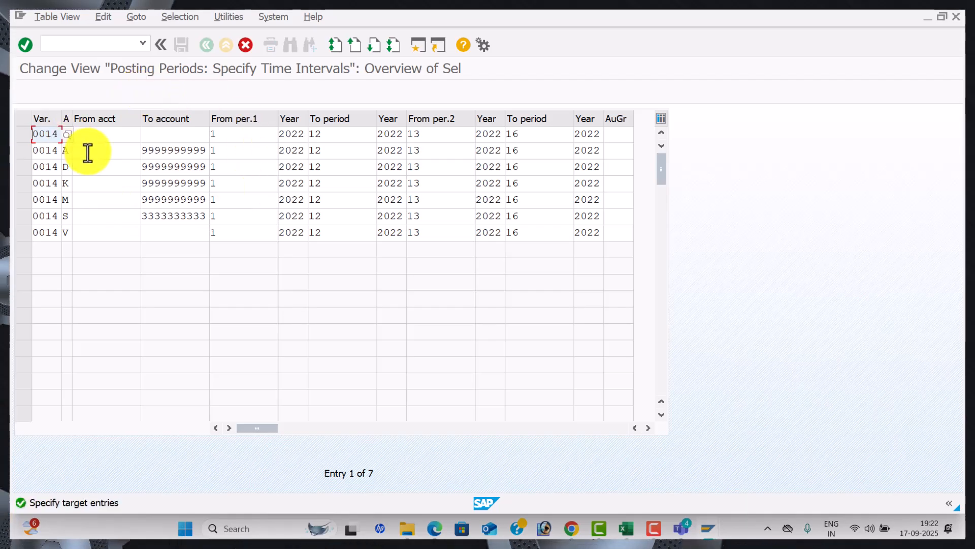
left_click(38, 152)
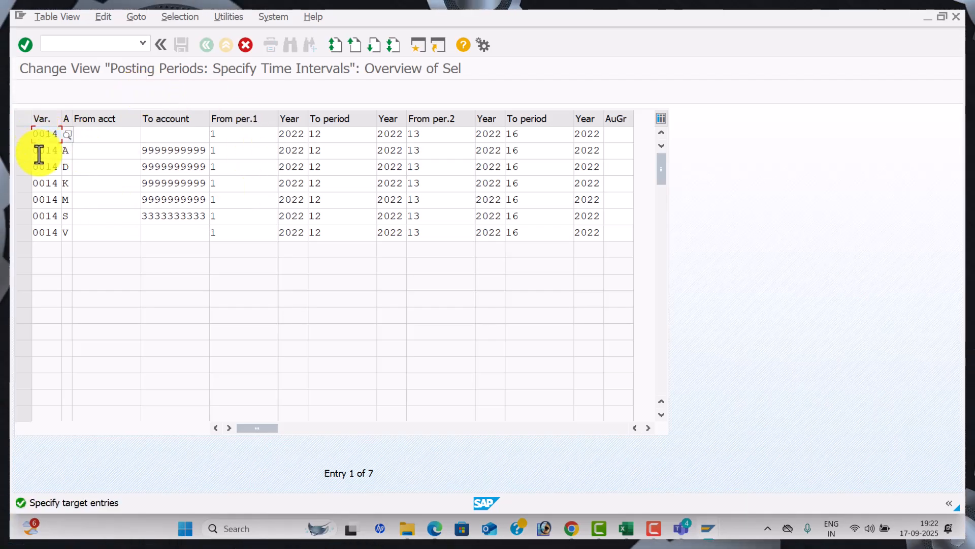
left_click(46, 184)
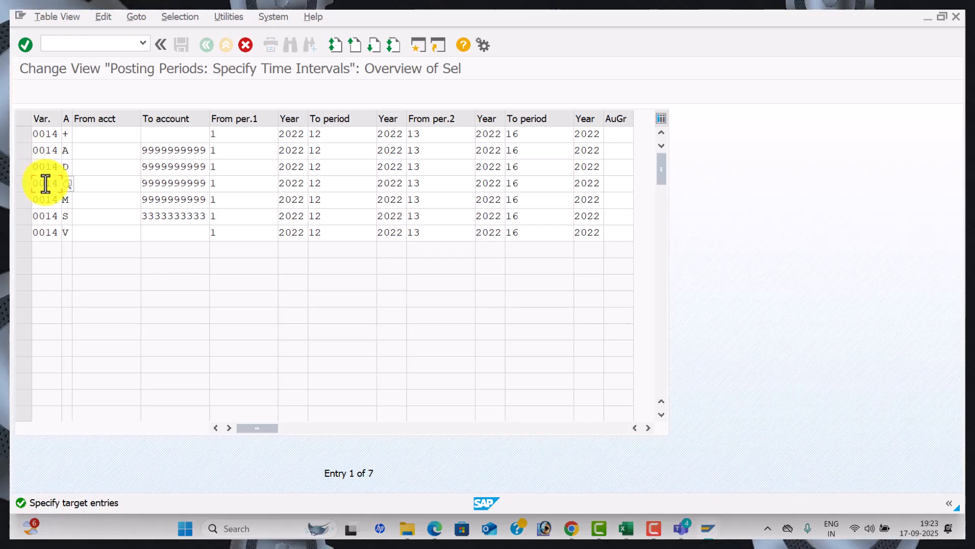
Switch to Excel and fill the WAL1 posting period variant cell D5 with orange.
left_click(626, 528)
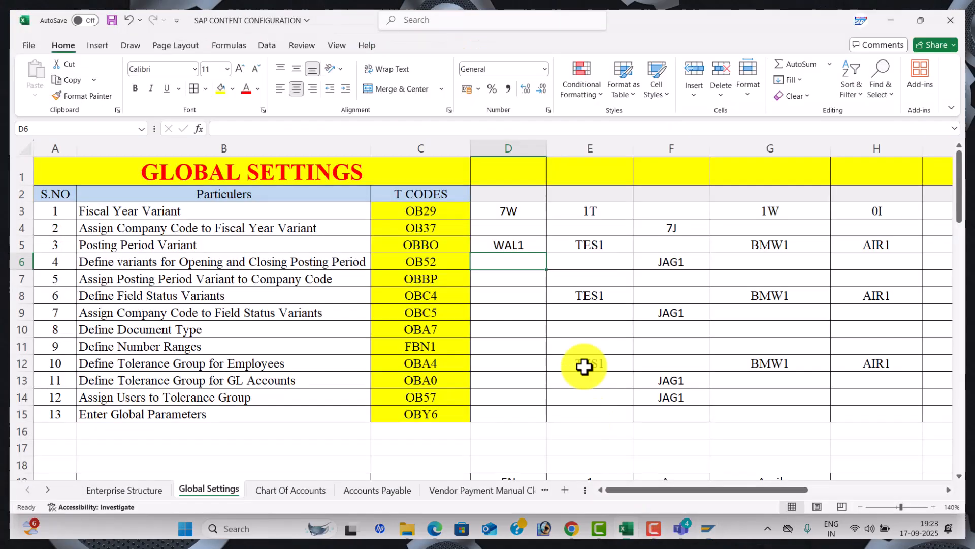
left_click(232, 89)
left_click(306, 152)
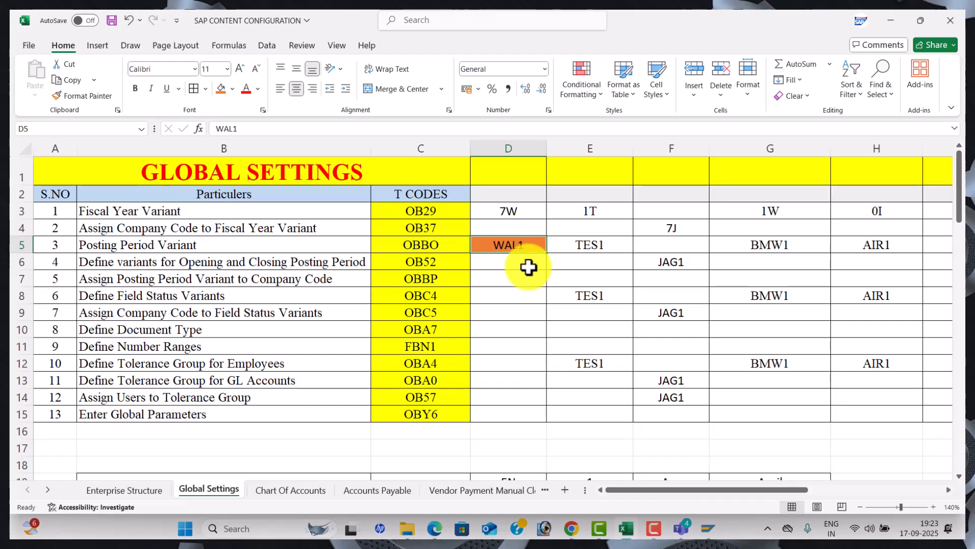
Return to SAP and set the variant to WAL1 in the copied rows for account types + and A.
key("alt+Tab")
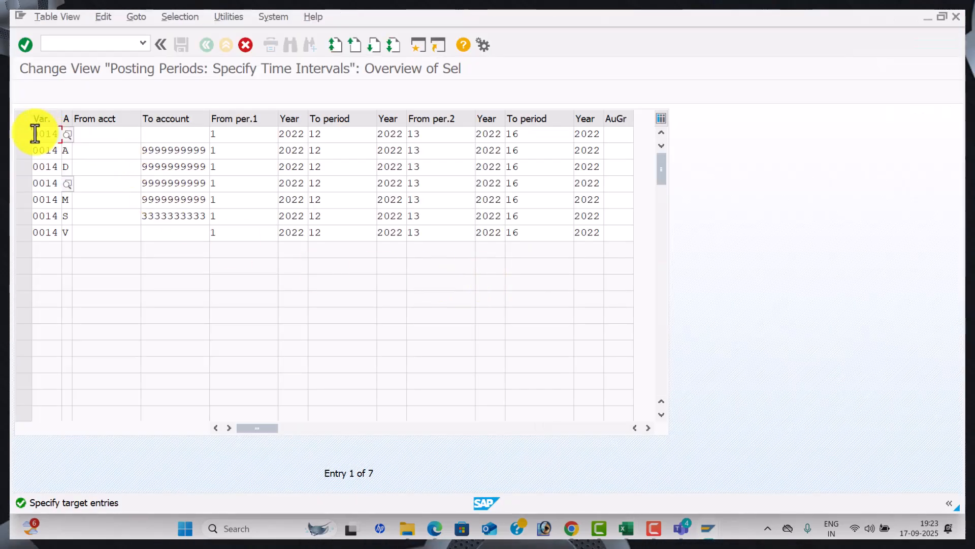
double_click(35, 133)
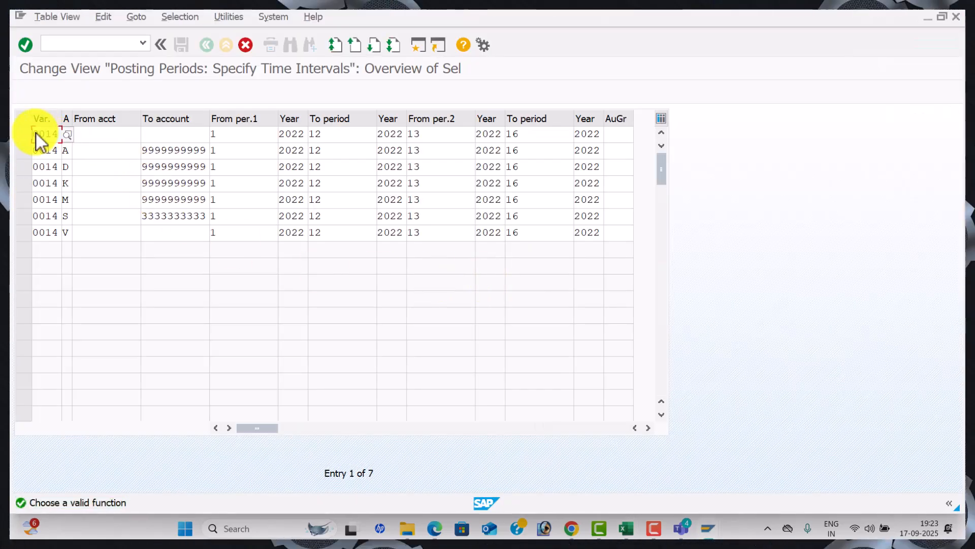
type("WAL1")
key("Tab")
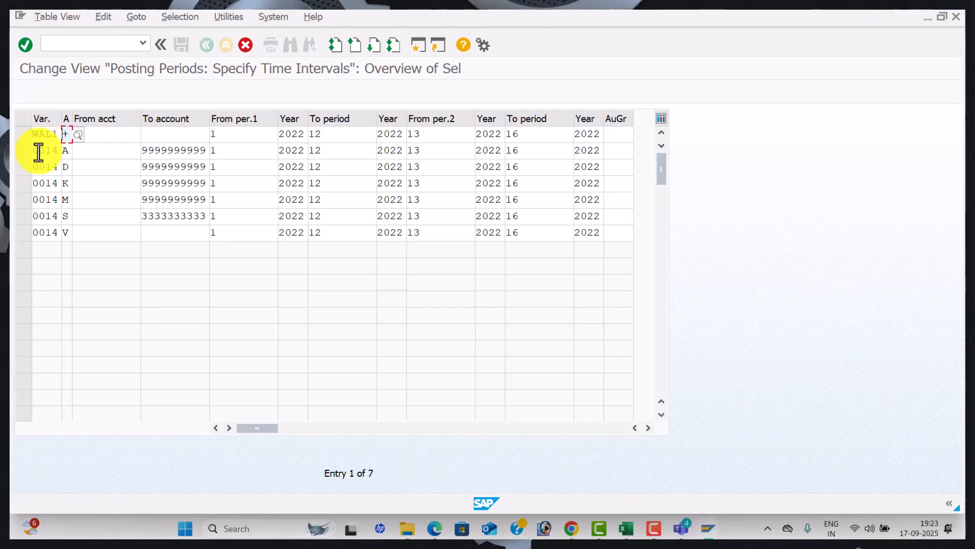
double_click(34, 152)
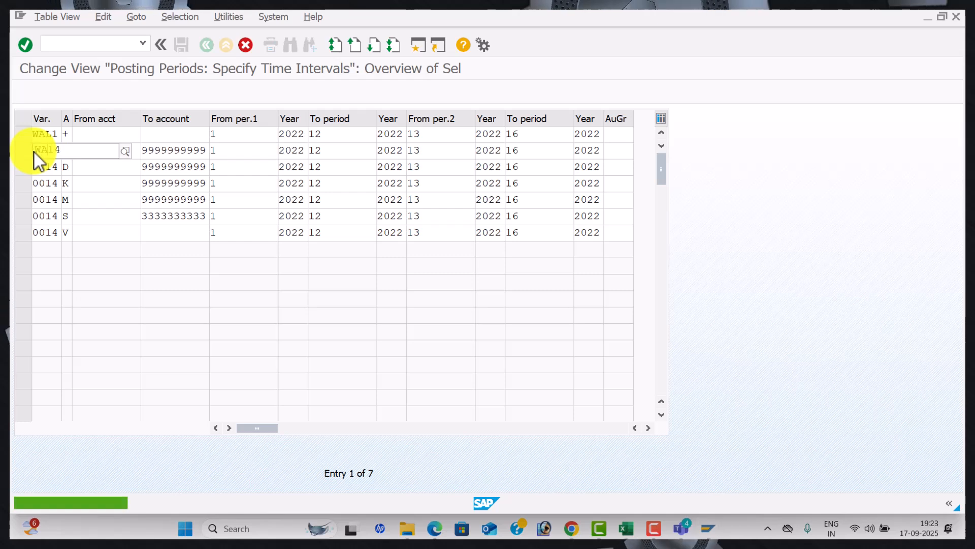
type("WAL1")
key("Tab")
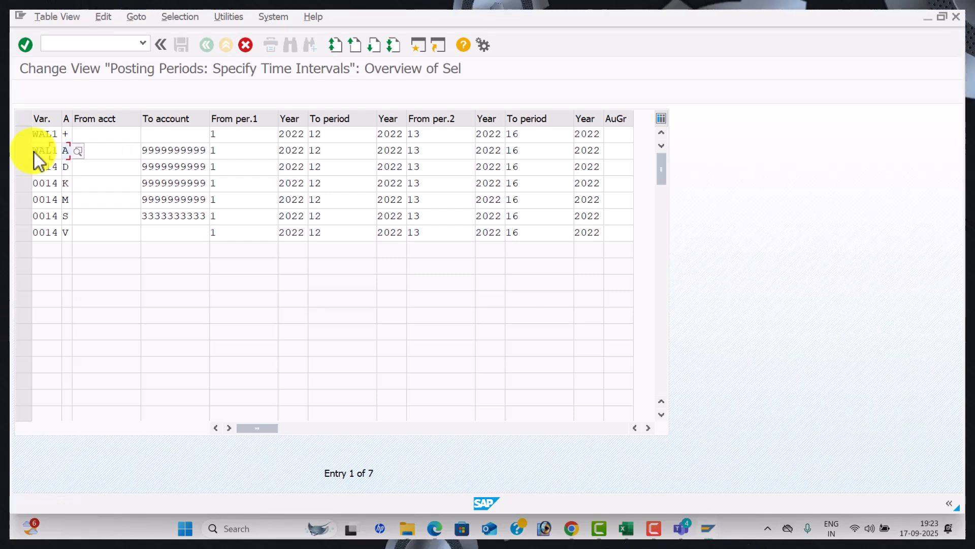
Set the variant to WAL1 in the copied rows for account types D and K.
left_click(34, 173)
double_click(34, 174)
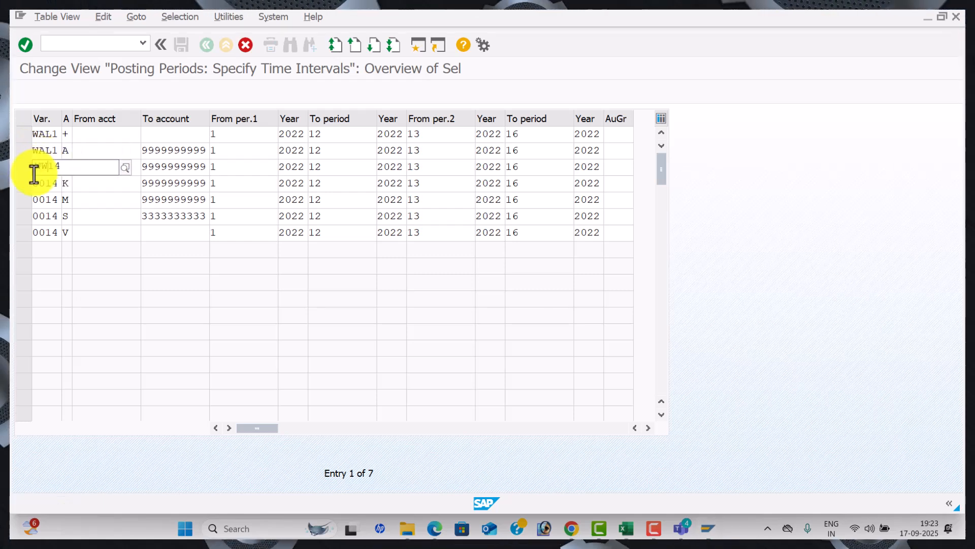
type("WAL1")
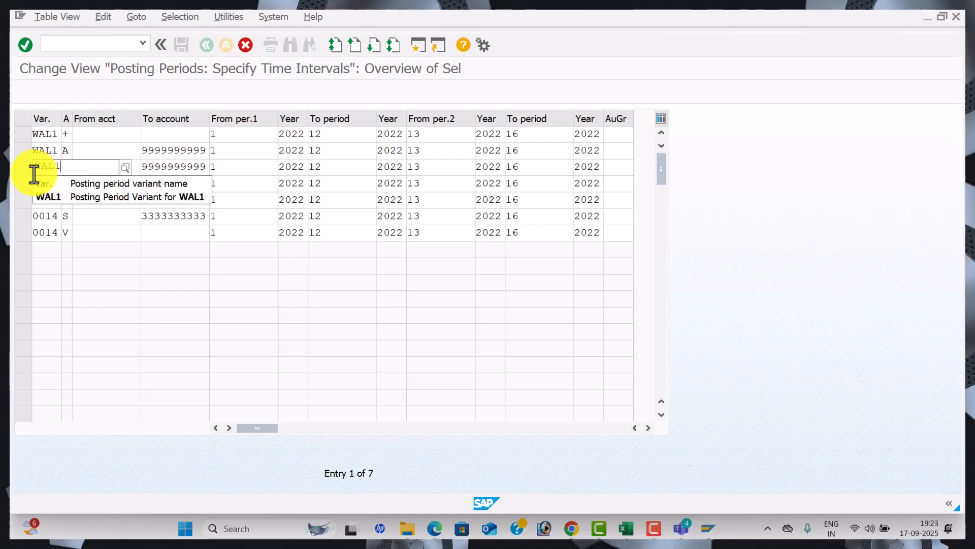
key("Tab")
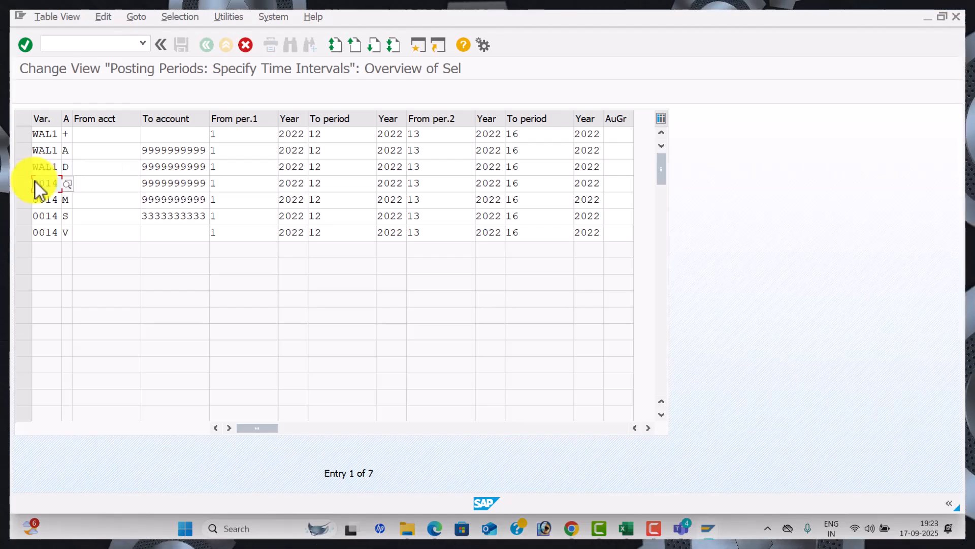
double_click(34, 182)
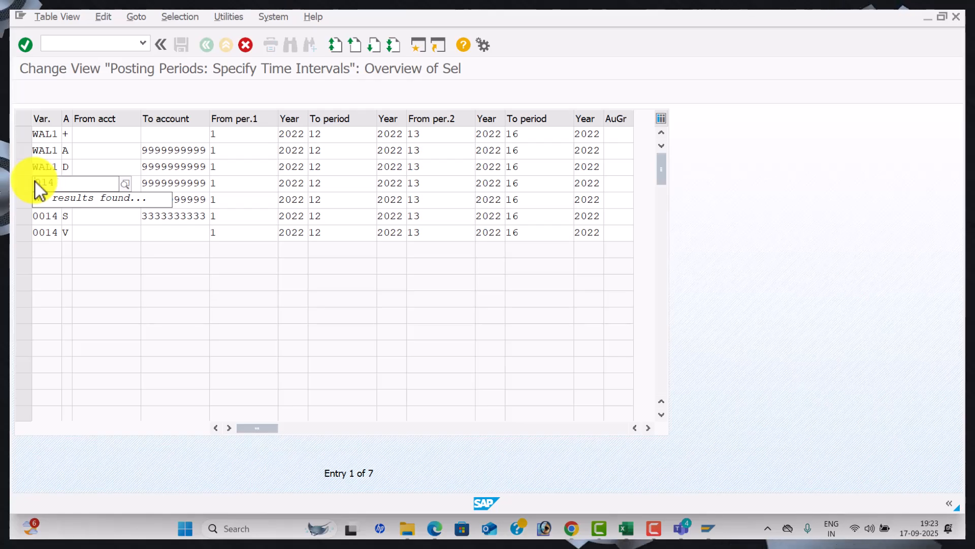
type("WAL1")
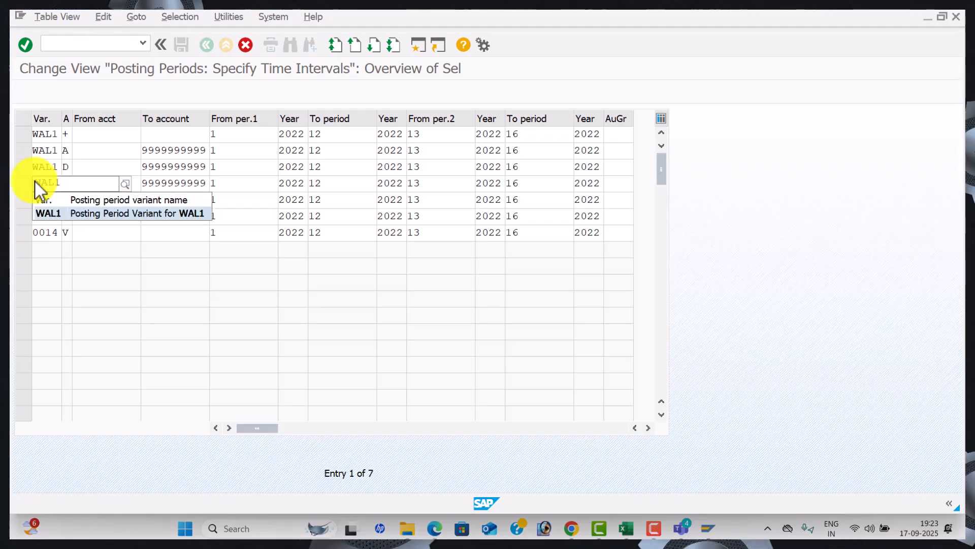
key("Tab")
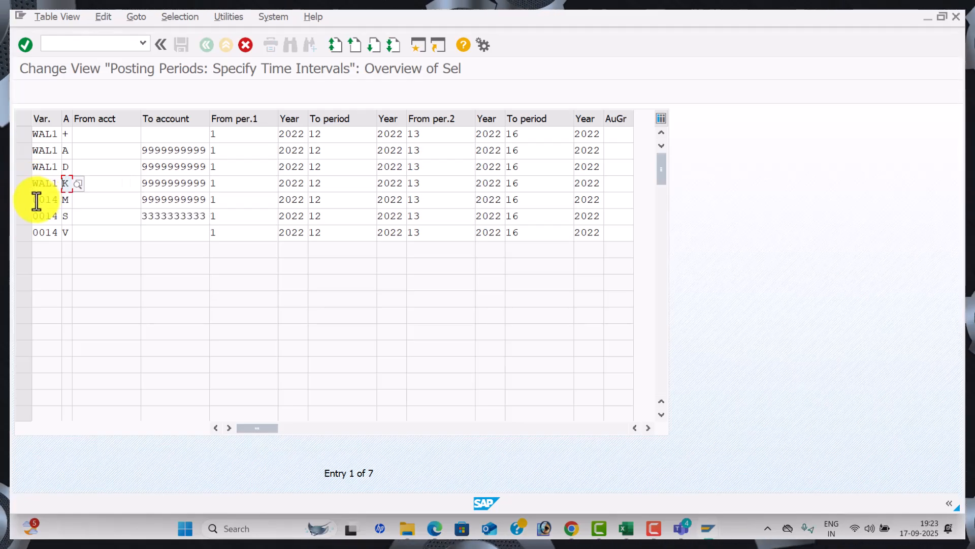
Set the variant to WAL1 in the copied row for account type M.
left_click(36, 202)
type("WAL1")
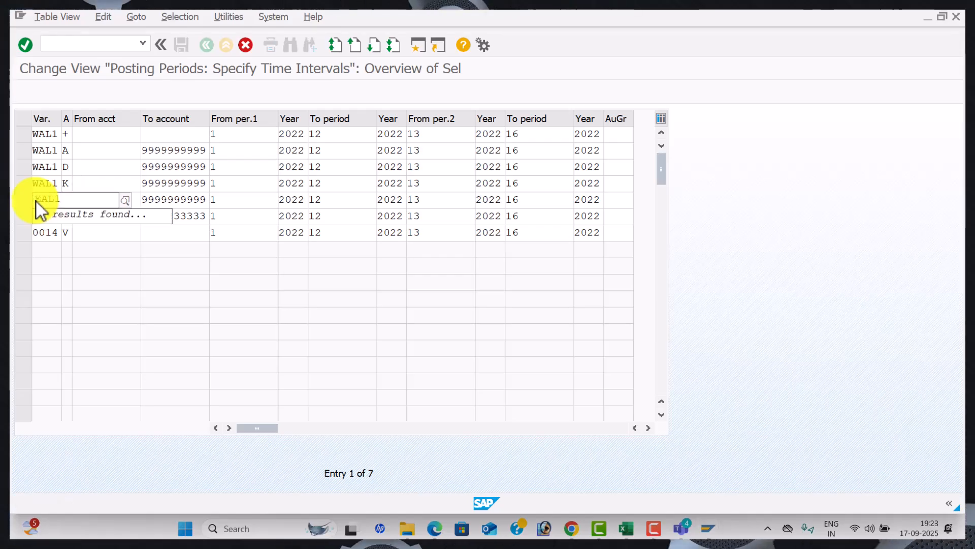
key("Tab")
key("shift+Tab")
type("WAL1")
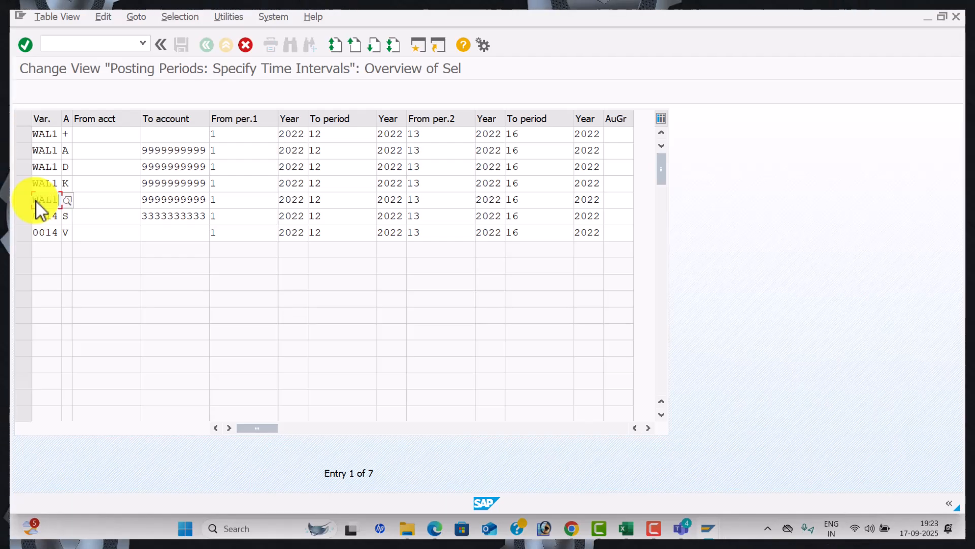
key("Tab")
type("M")
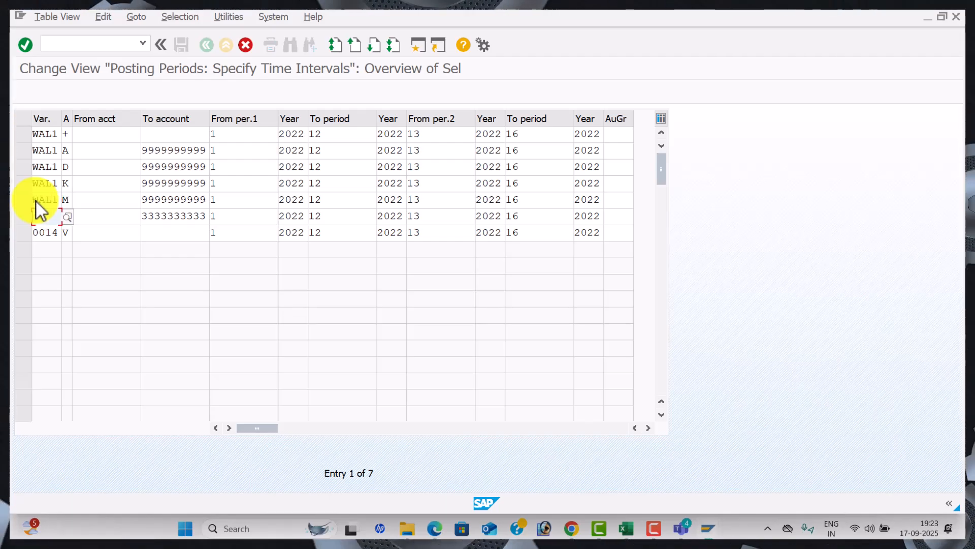
Set the variant to WAL1 in the copied rows for account types S and V.
type("WAL1")
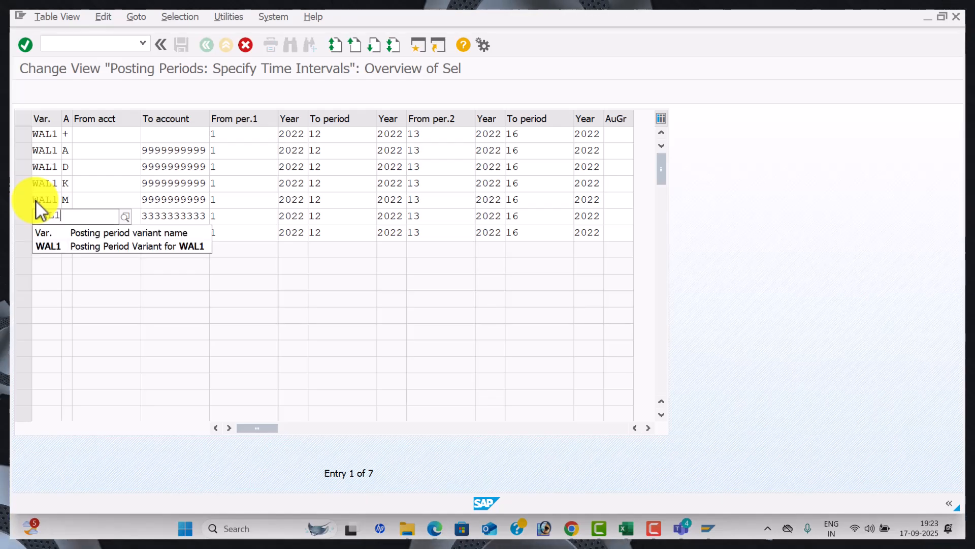
key("Tab")
type("S")
left_click(52, 233)
type("WAL1")
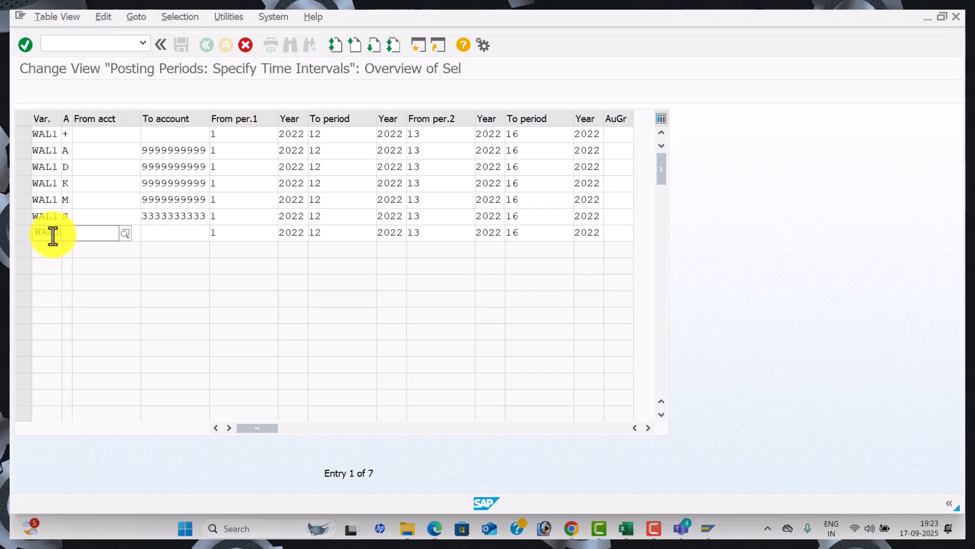
key("Tab")
type("V")
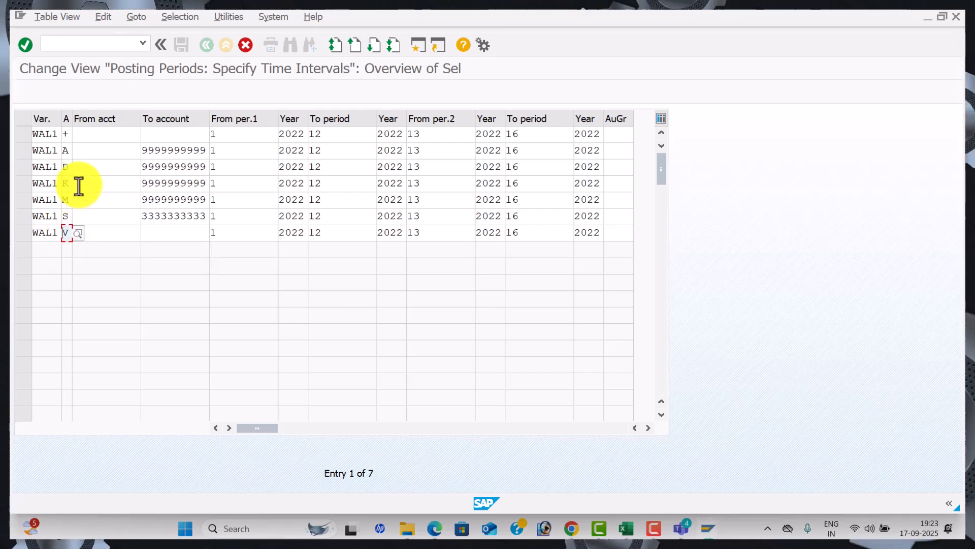
Review the list of possible account types and their descriptions, and close it.
left_click(79, 136)
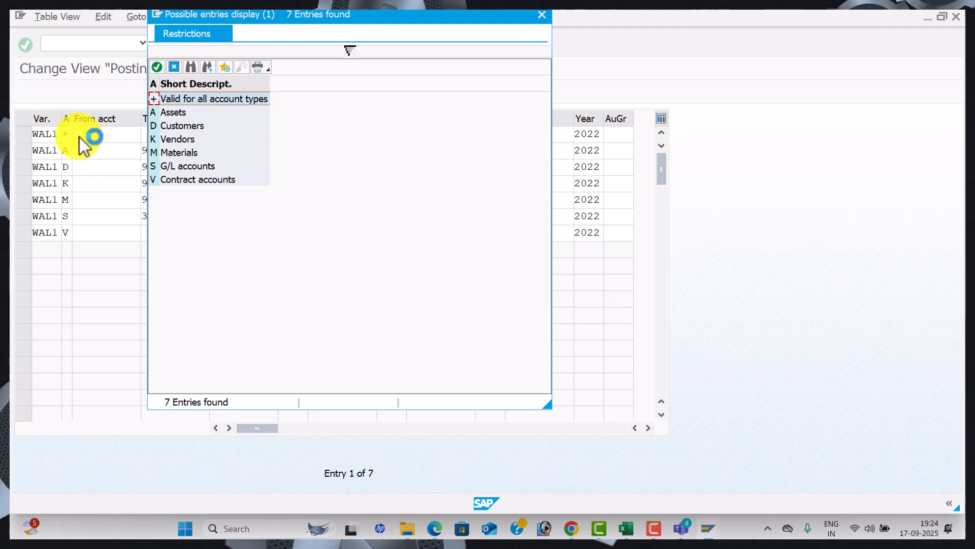
left_click_drag(370, 16, 389, 65)
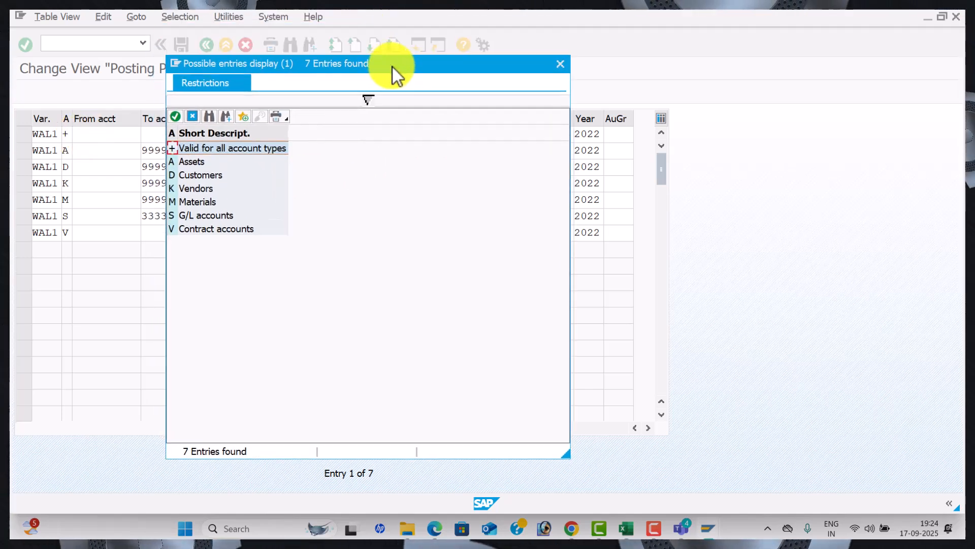
left_click(561, 63)
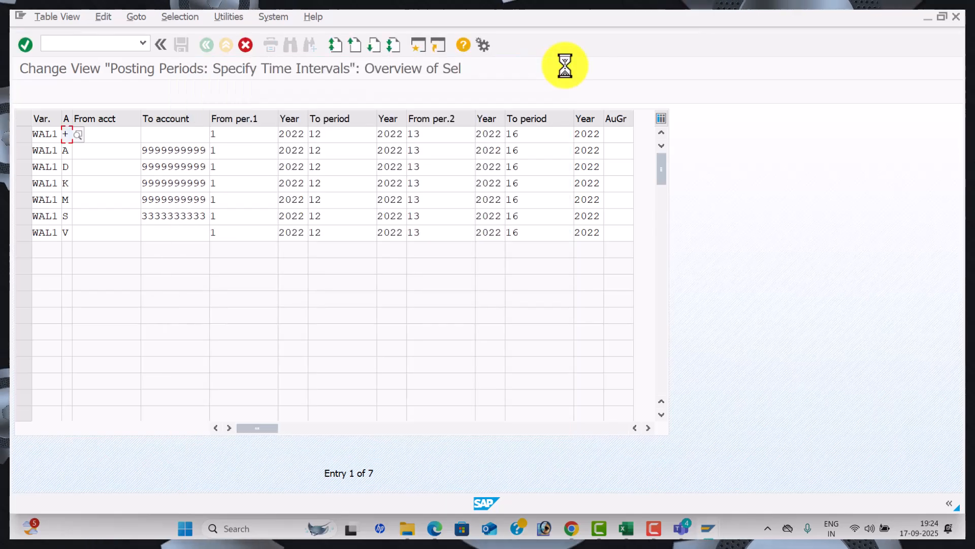
Set the first interval's starting period (From per.1) to 9 in all seven WAL1 rows.
left_click(227, 154)
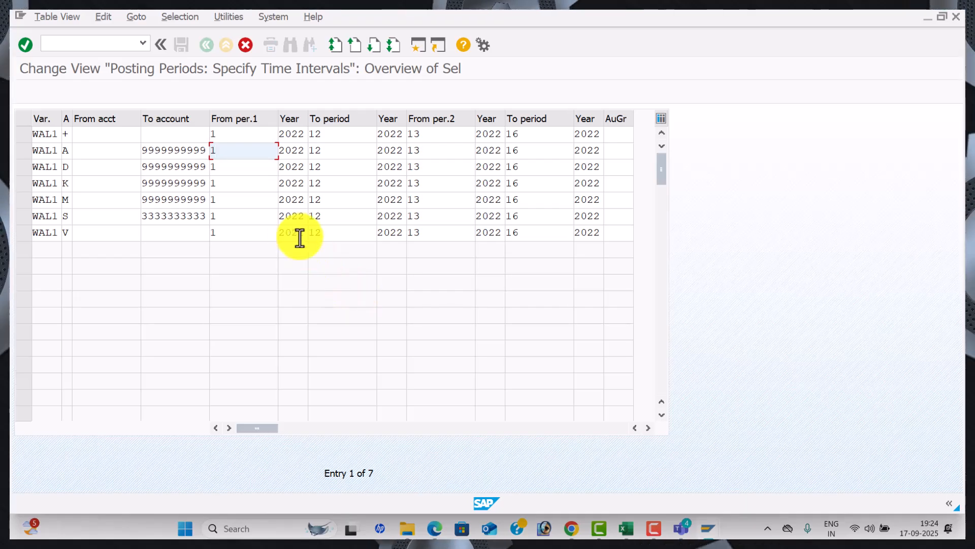
left_click(231, 135)
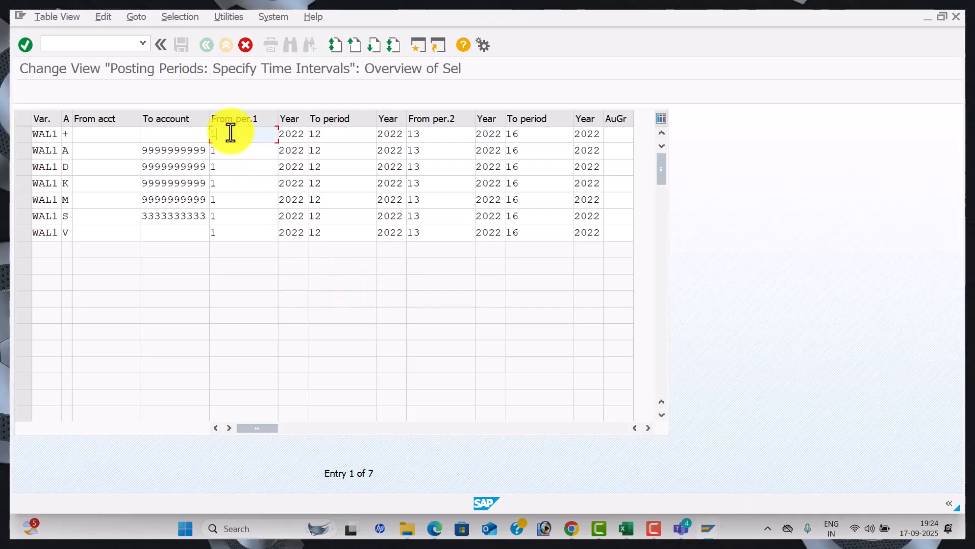
type("9")
key("Down")
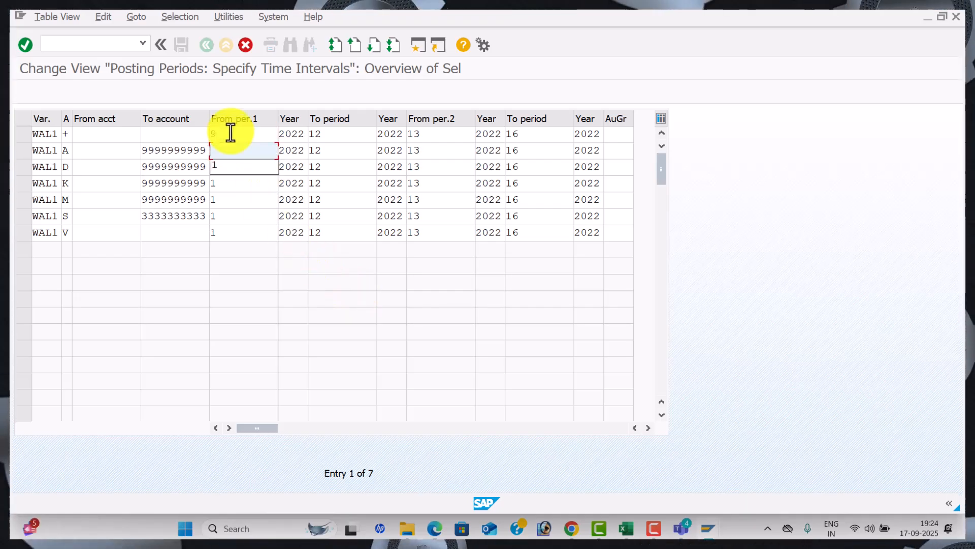
type("9")
key("Down")
type("9")
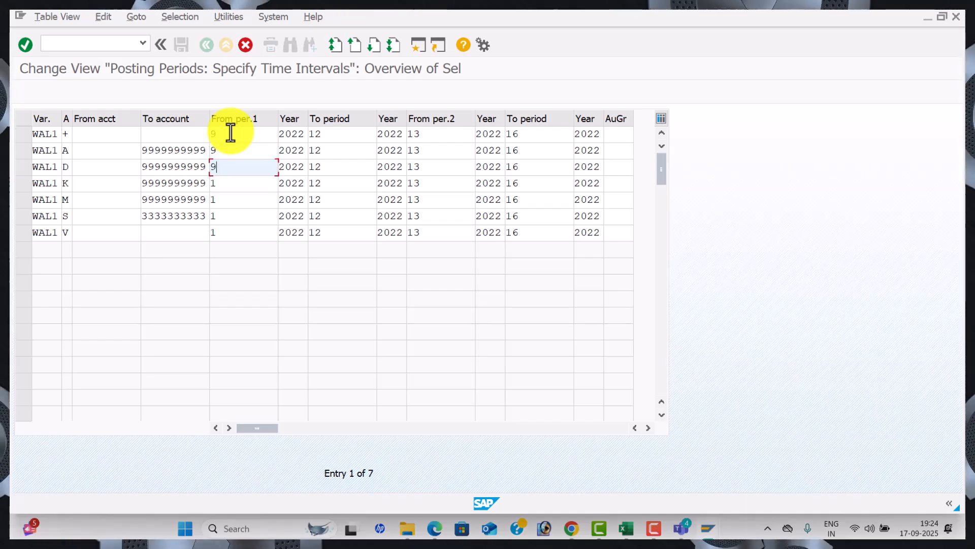
key("Down")
type("9")
key("Down")
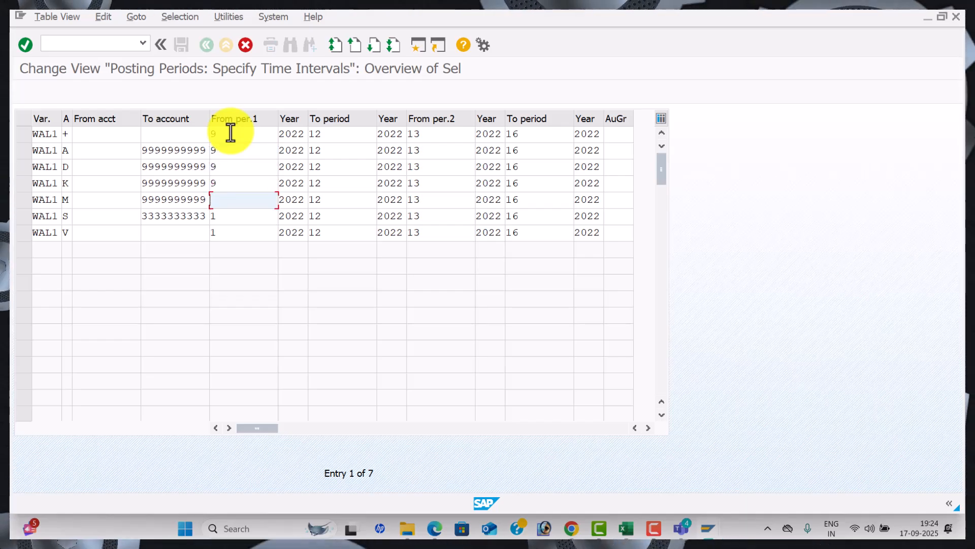
type("9")
key("Down")
type("9")
key("Down")
key("Delete")
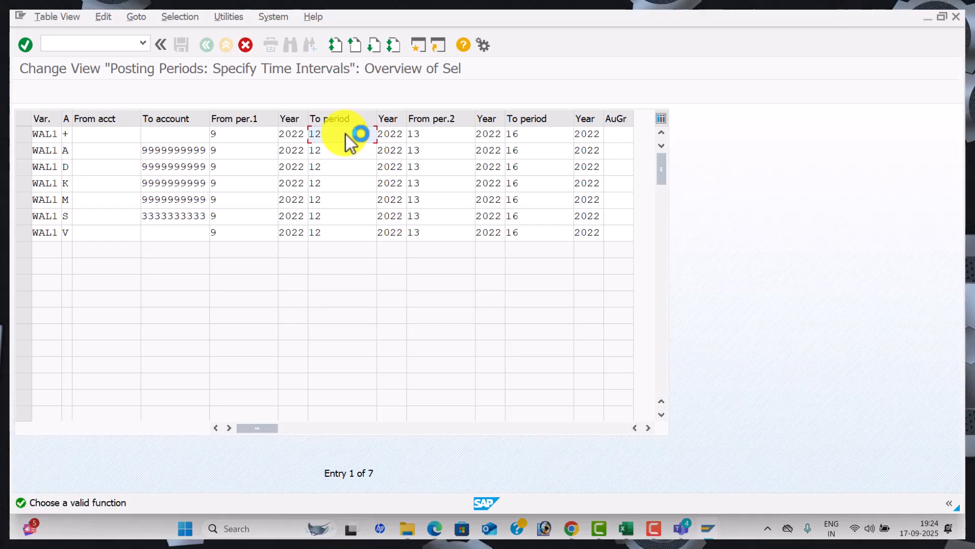
Set the first interval's ending period to 9 in all seven WAL1 rows.
key("BackSpace")
key("Down")
type("9")
key("Down")
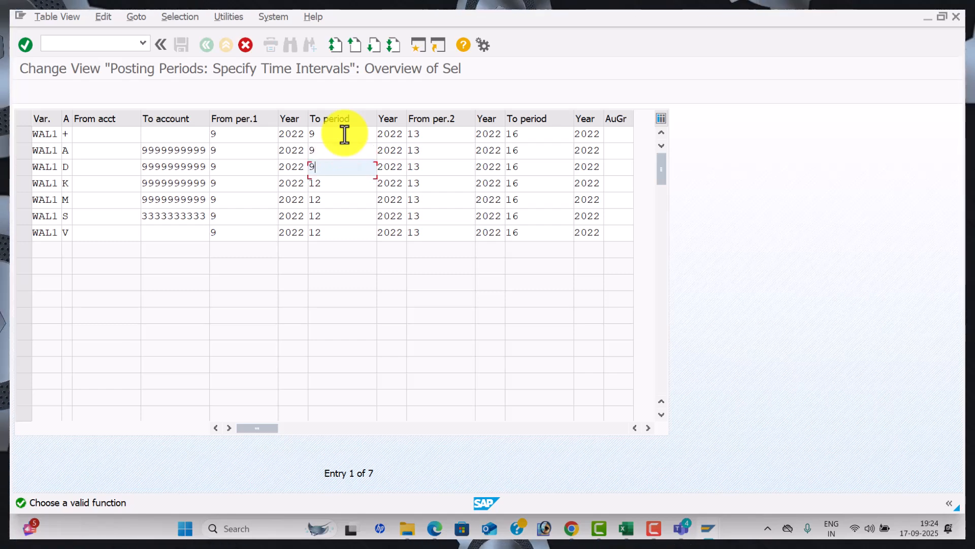
type("9")
key("Down")
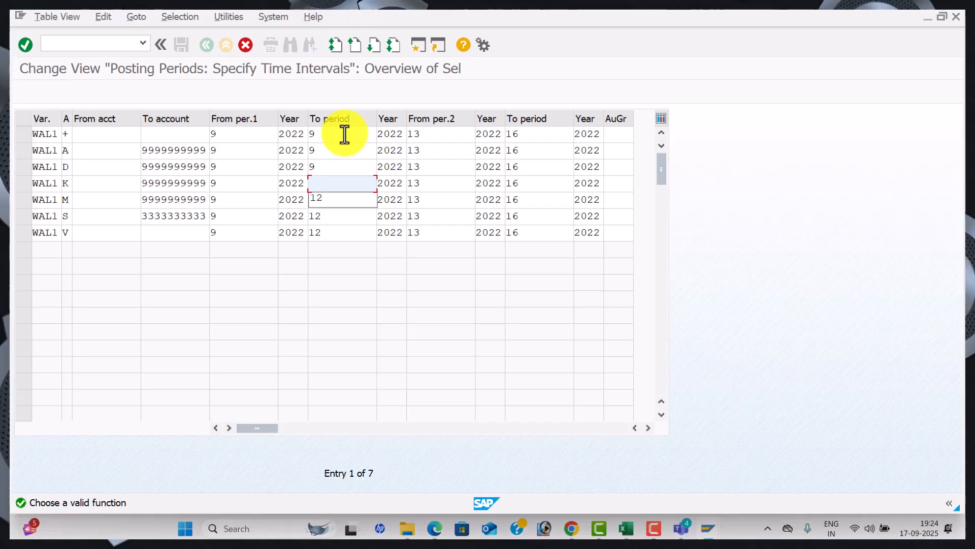
key("Down")
key("BackSpace")
key("BackSpace")
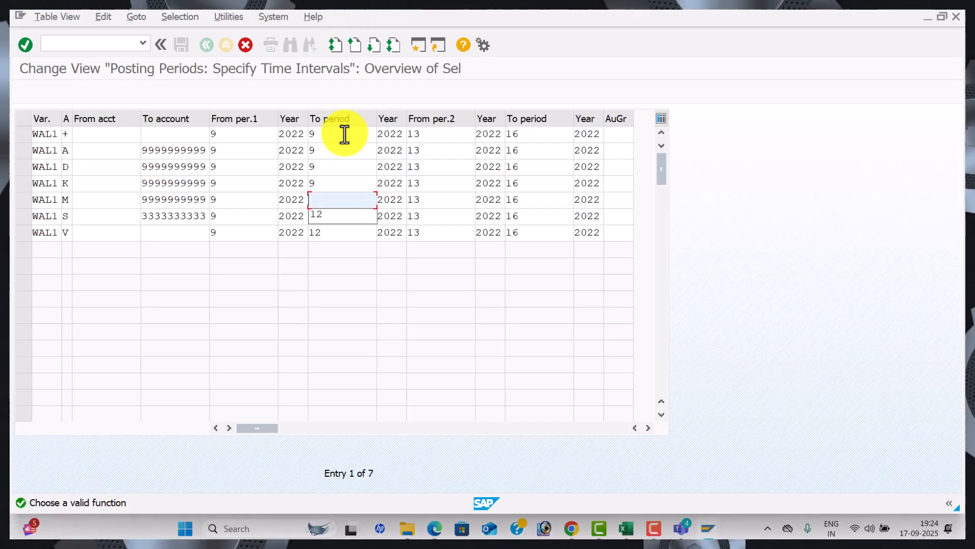
type("9")
key("Down")
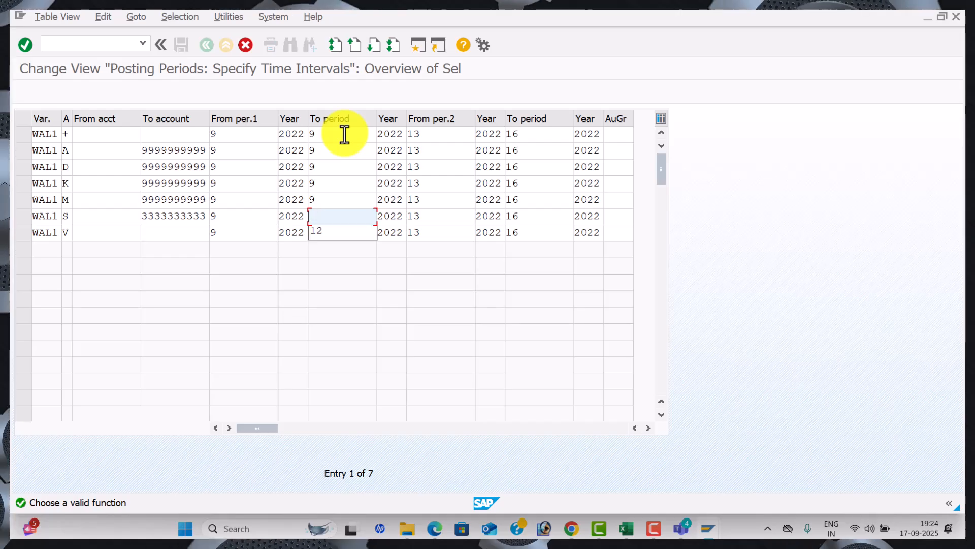
key("BackSpace")
key("BackSpace")
type("9")
key("Down")
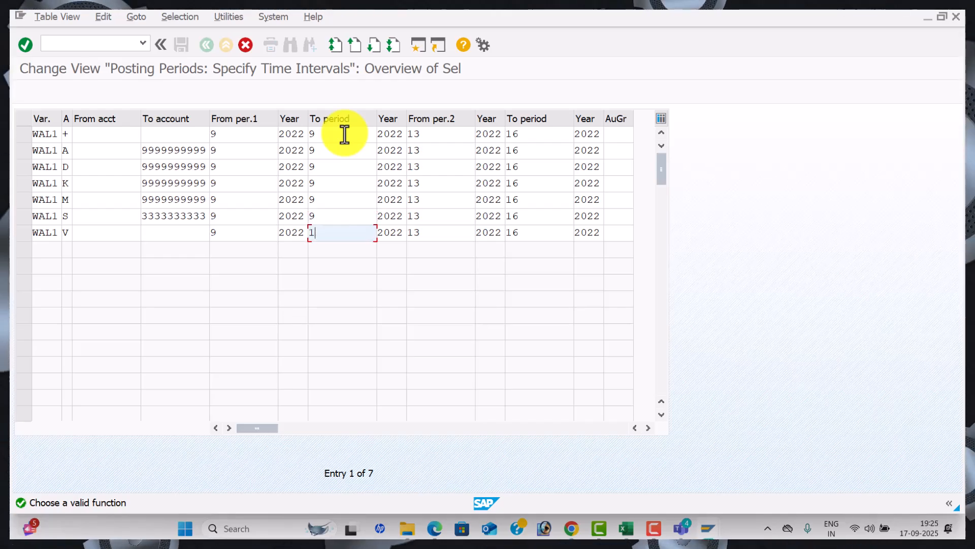
key("BackSpace")
key("BackSpace")
double_click(344, 134)
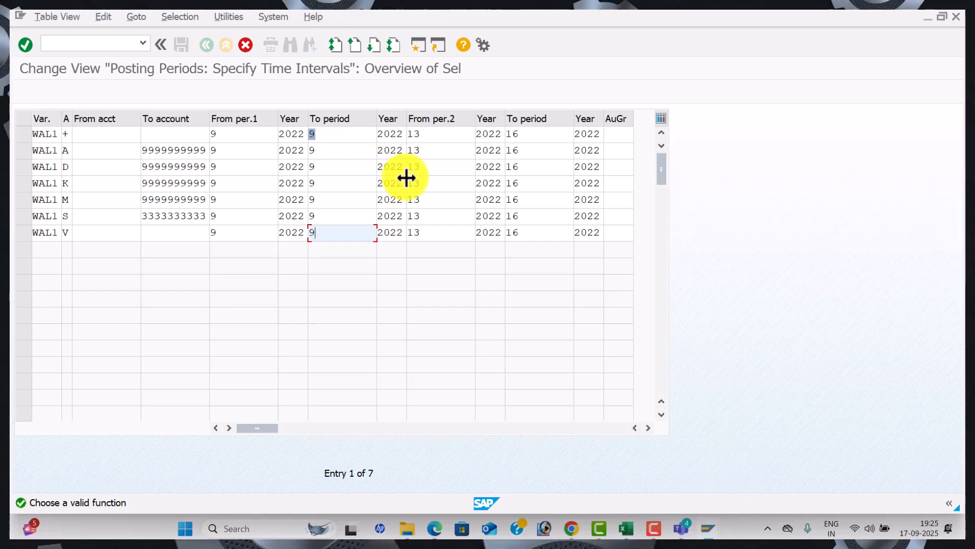
Set the first interval's starting period (From per.1) back to 1 in all seven WAL1 rows.
left_click(229, 137)
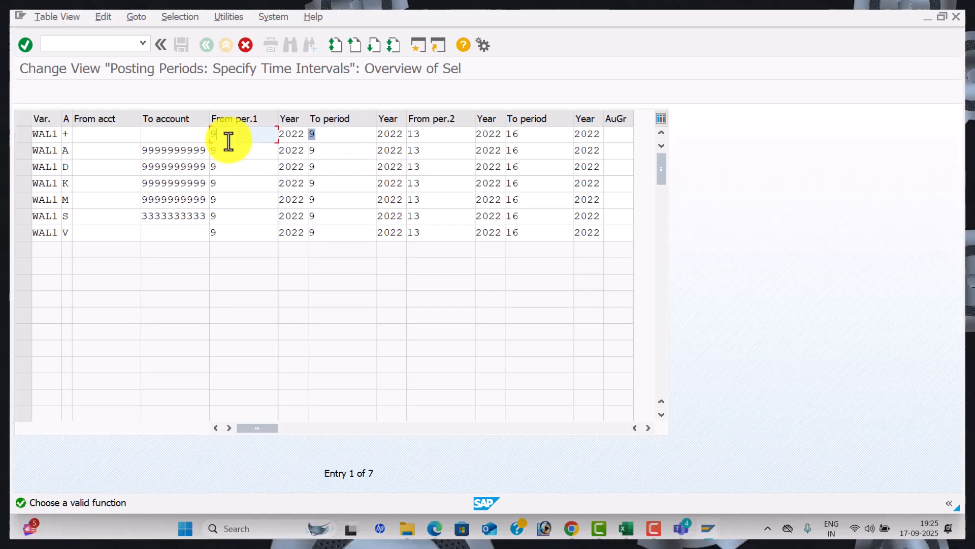
type("1")
key("Down")
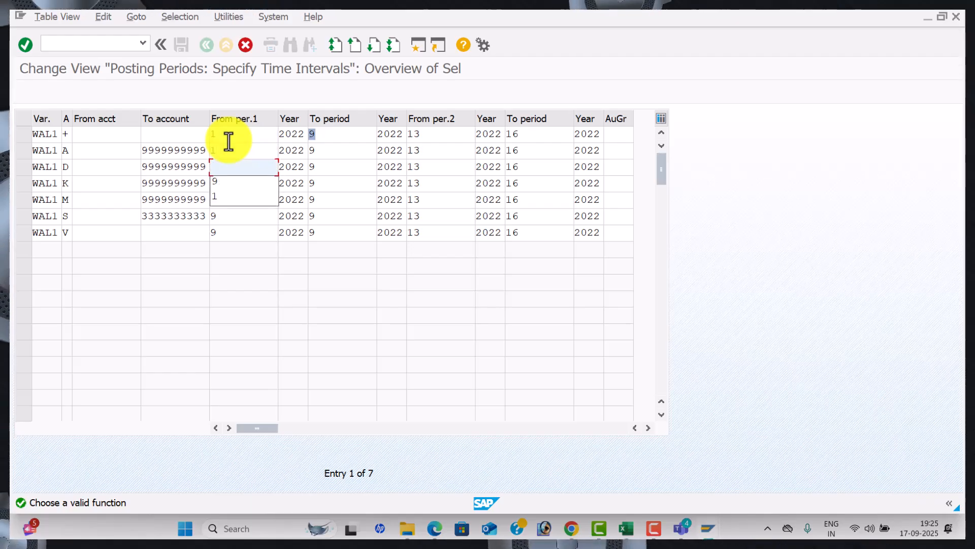
key("Down")
key("BackSpace")
type("1")
key("Down")
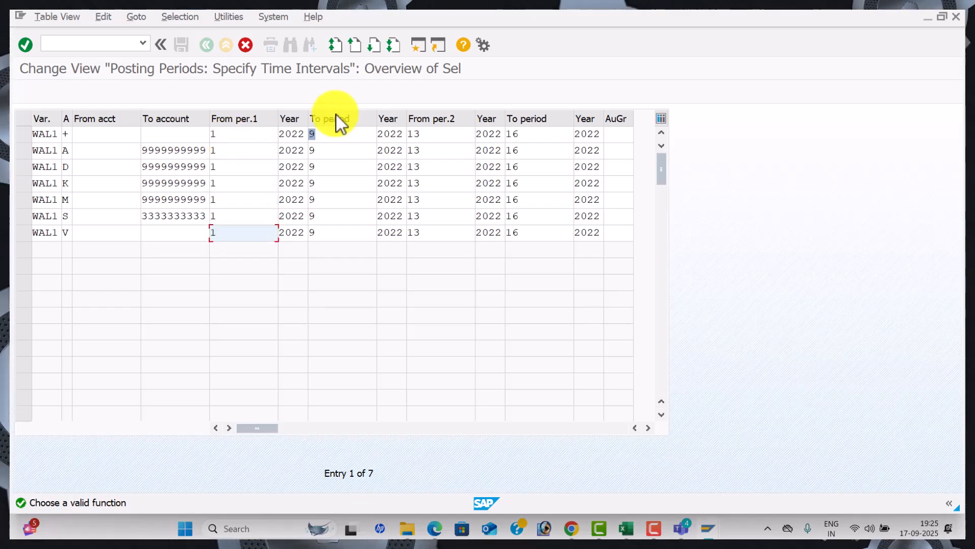
Set the first interval's ending period back to 12 in all seven WAL1 rows.
type("12")
key("BackSpace")
key("BackSpace")
double_click(345, 139)
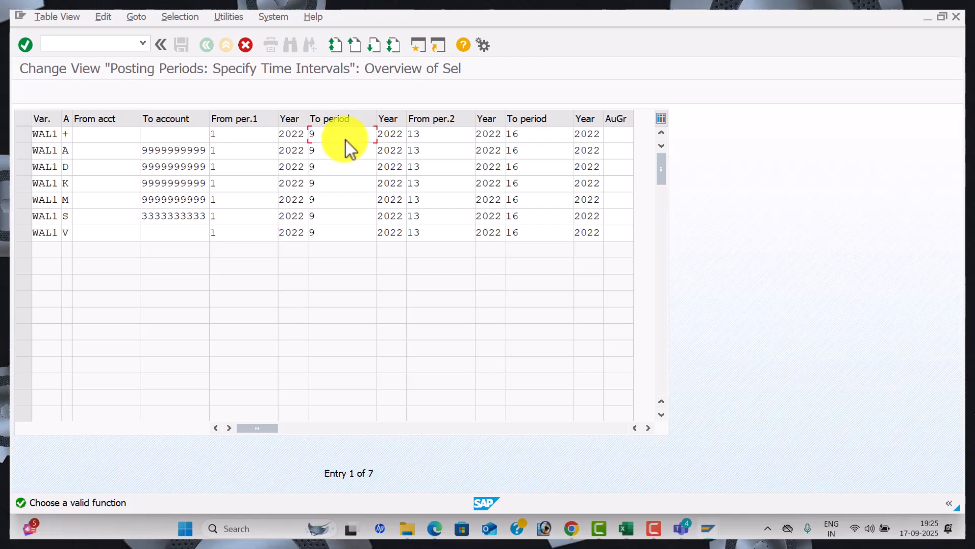
key("Delete")
type("12")
key("Return")
key("Delete")
type("12")
key("Return")
key("Delete")
type("12")
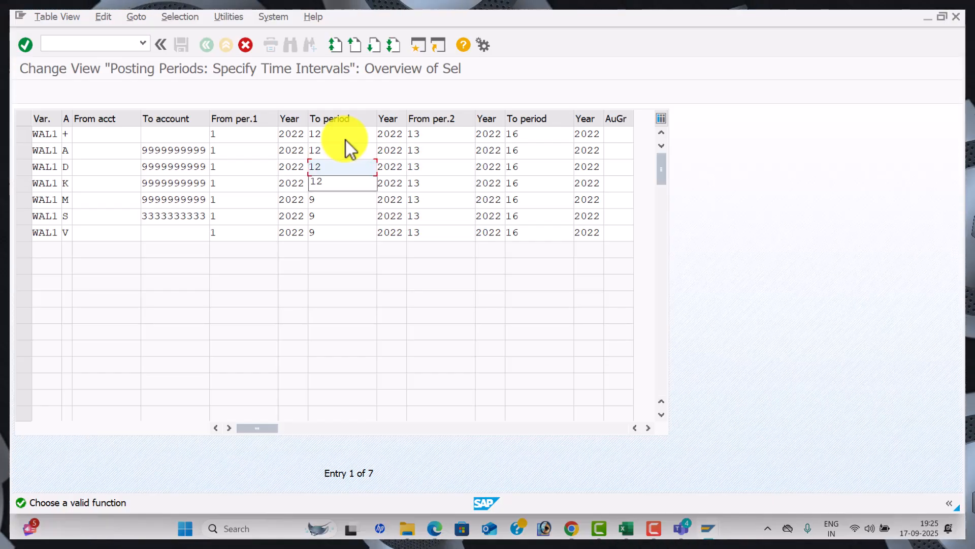
key("Return")
key("Delete")
type("12")
key("Return")
key("Delete")
type("12")
key("Return")
key("Delete")
type("12")
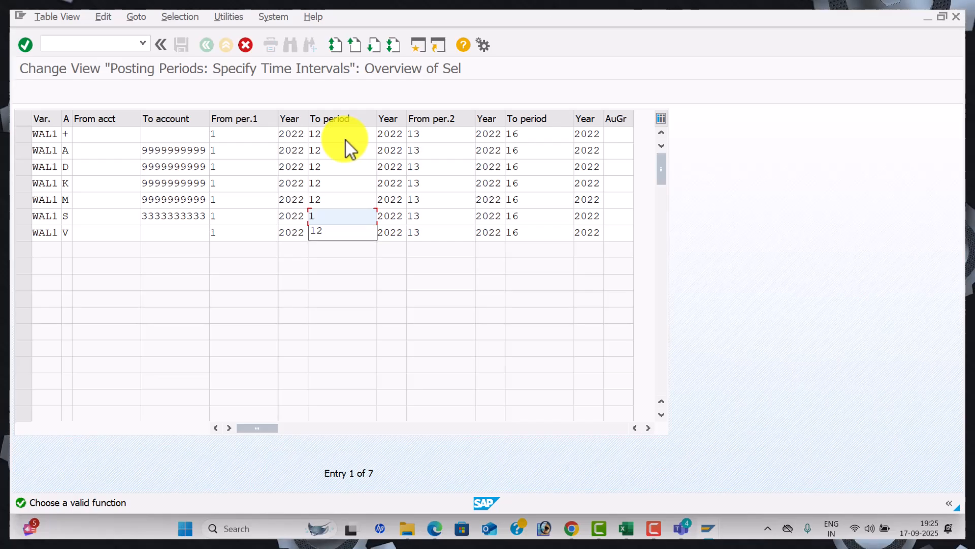
key("Return")
key("BackSpace")
type("12")
key("Tab")
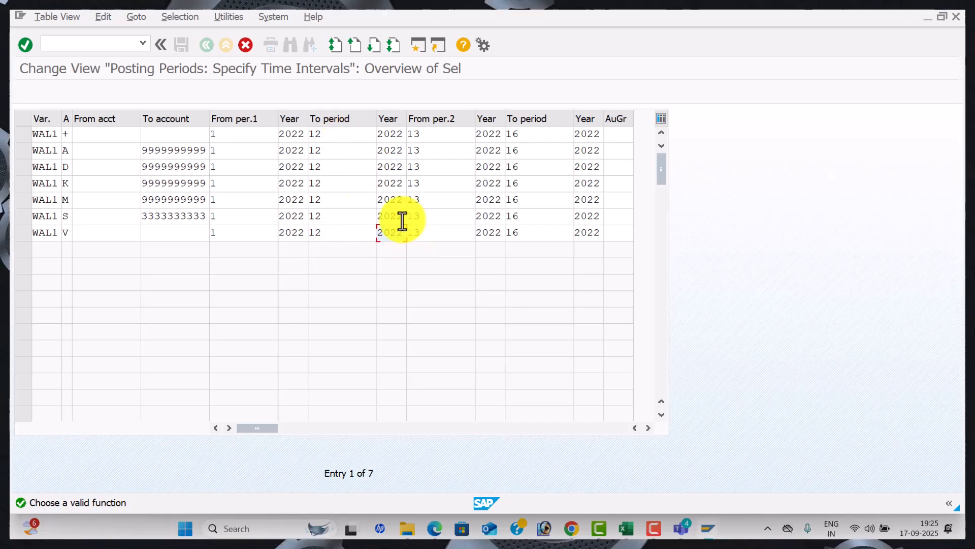
Set the starting year of the first interval, beside From per.1, to 2025 in all seven WAL1 rows.
left_click(301, 137)
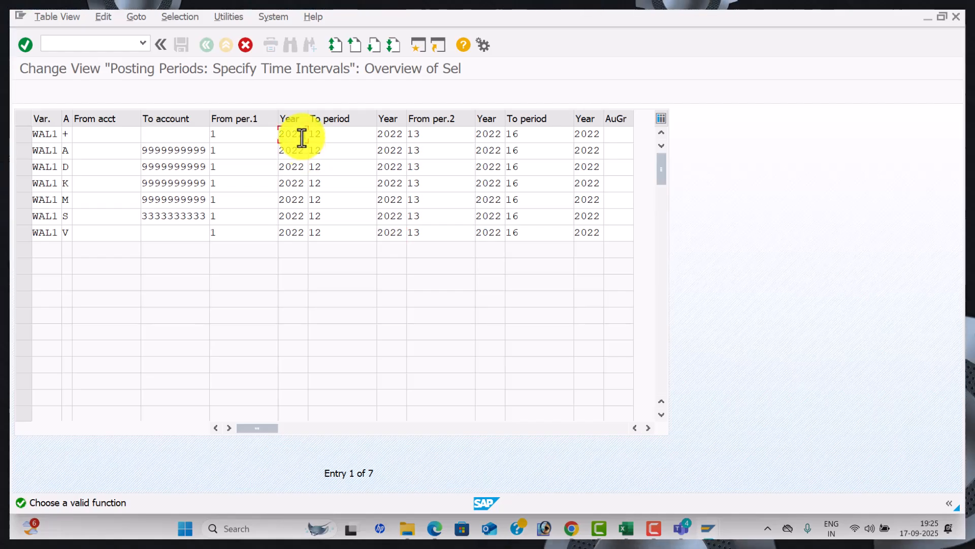
key("Down")
key("Down")
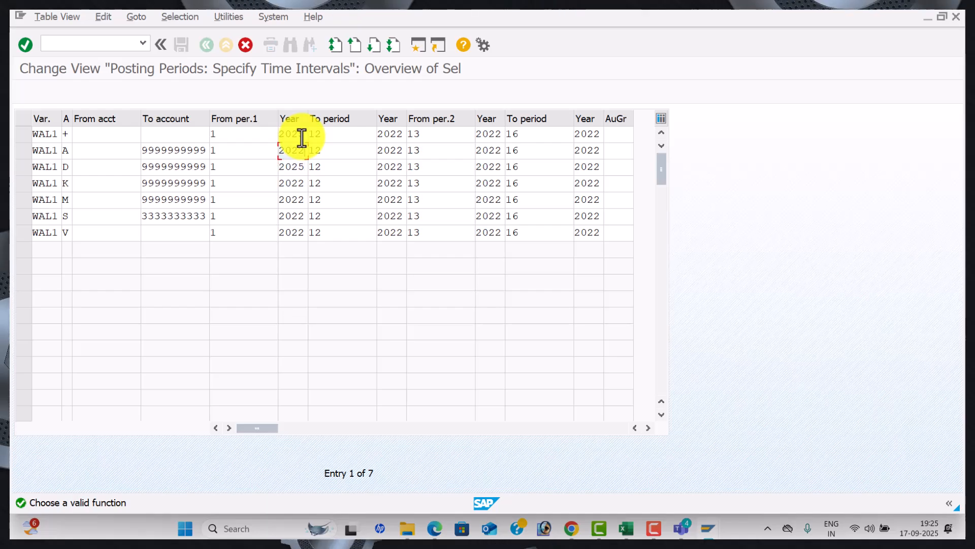
key("BackSpace")
type("5")
key("Down")
key("Down")
key("BackSpace")
type("5")
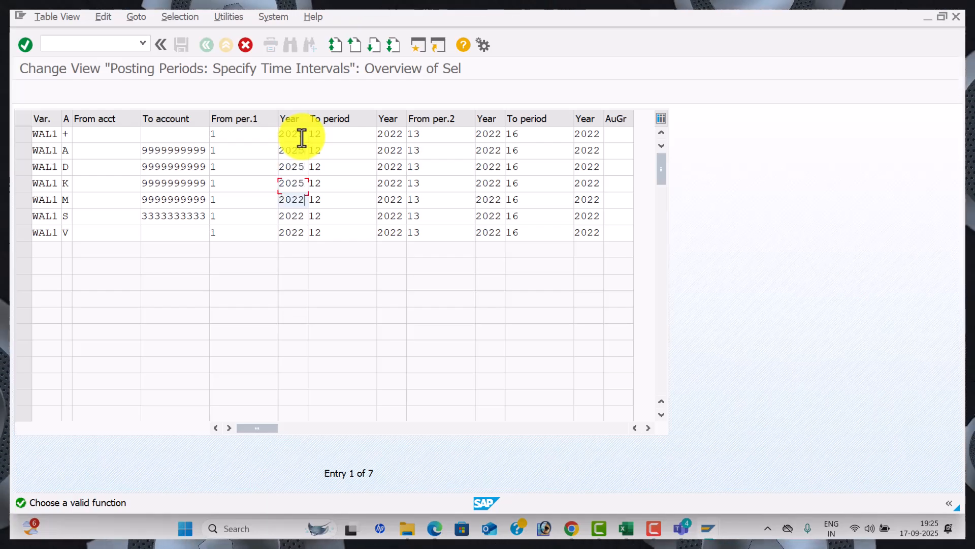
key("Down")
key("BackSpace")
type("5")
key("Down")
key("BackSpace")
type("5")
key("Down")
key("BackSpace")
type("5")
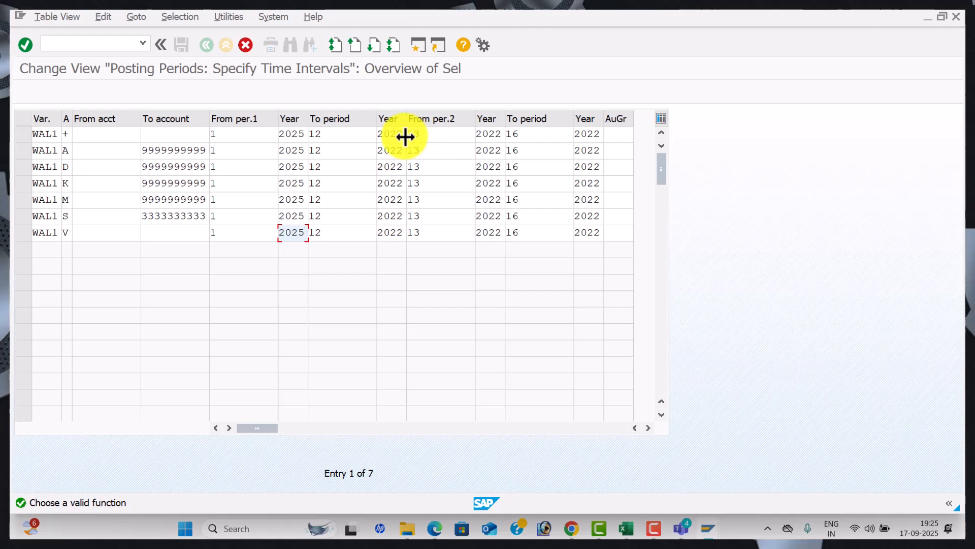
Set the ending year of the first interval to 2025 in all seven WAL1 rows.
key("BackSpace")
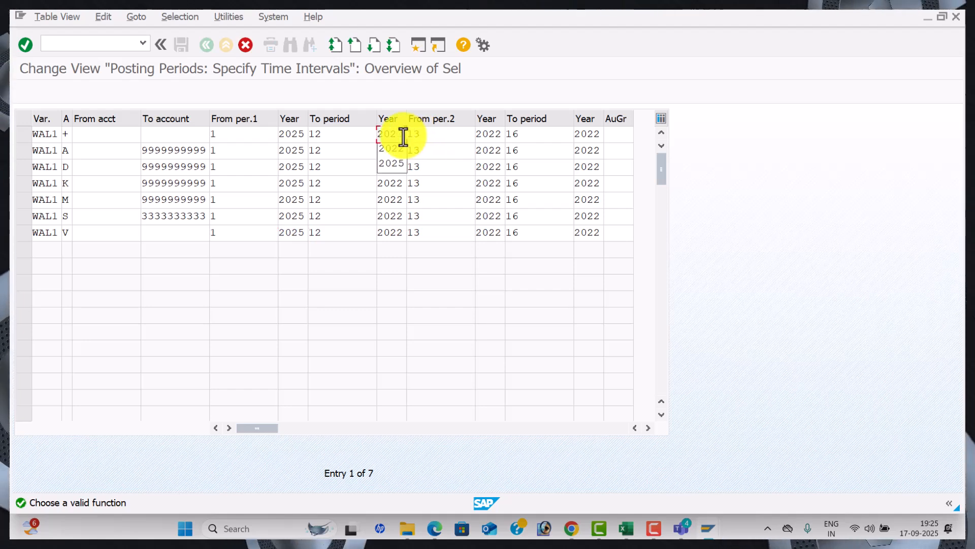
type("5")
key("Down")
key("BackSpace")
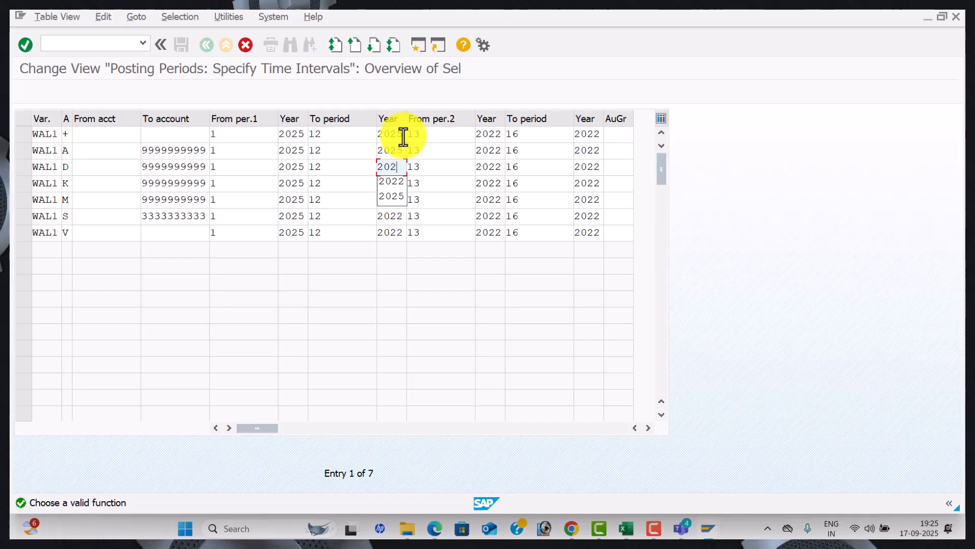
key("Down")
key("BackSpace")
type("5")
key("Down")
key("BackSpace")
type("5")
key("Down")
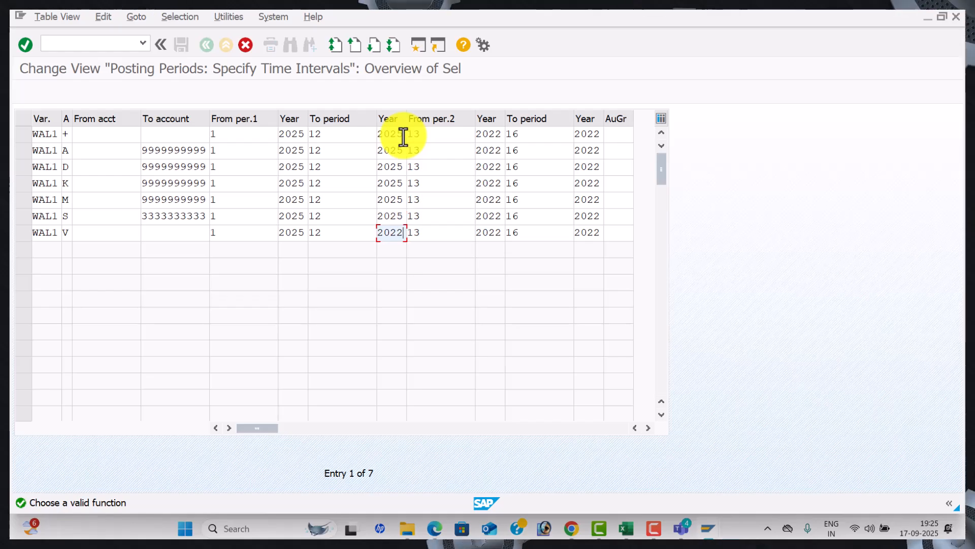
type("5")
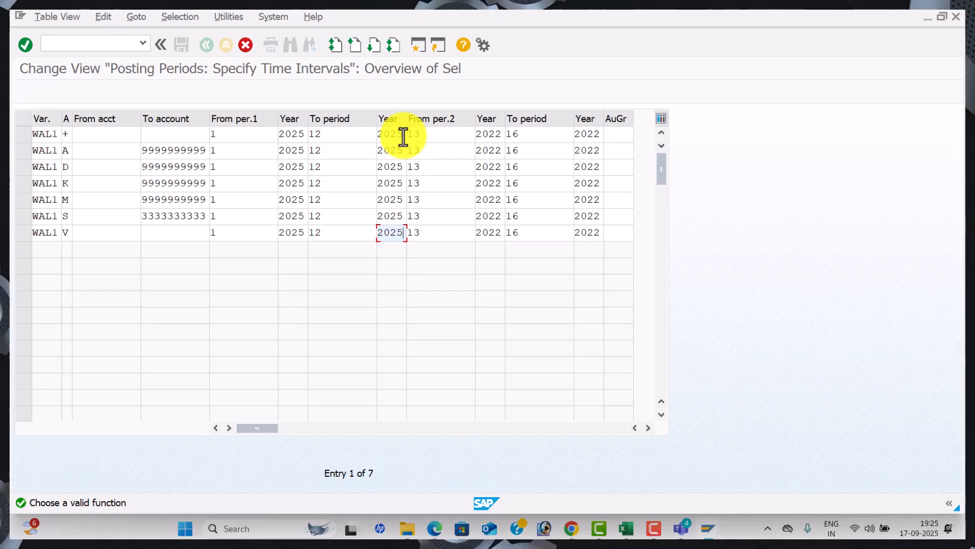
Set the starting year of the second interval, beside From per.2, to 2025 in all seven WAL1 rows.
left_click(498, 138)
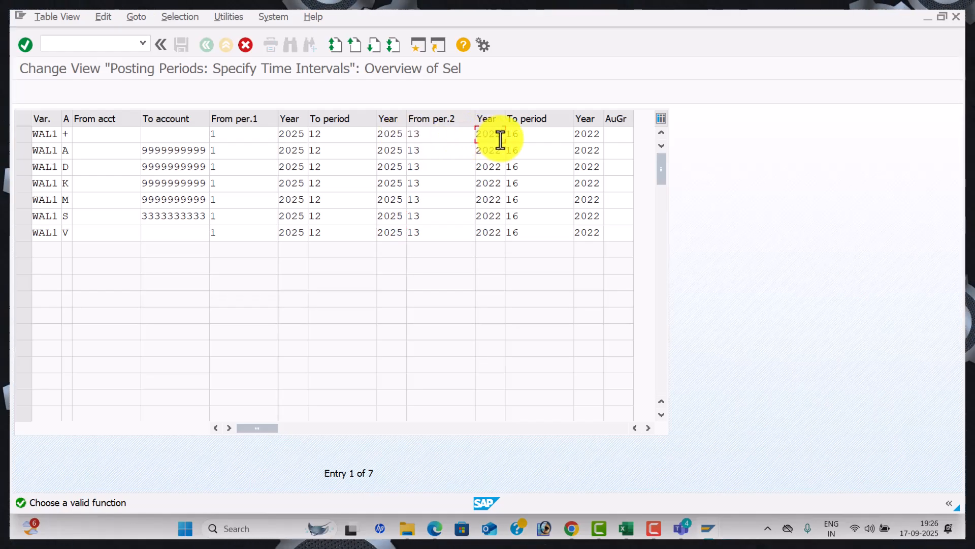
key("Down")
key("BackSpace")
type("5")
key("Down")
key("BackSpace")
type("5")
key("Down")
key("BackSpace")
type("5")
key("Down")
key("BackSpace")
type("5")
key("Down")
key("BackSpace")
type("5")
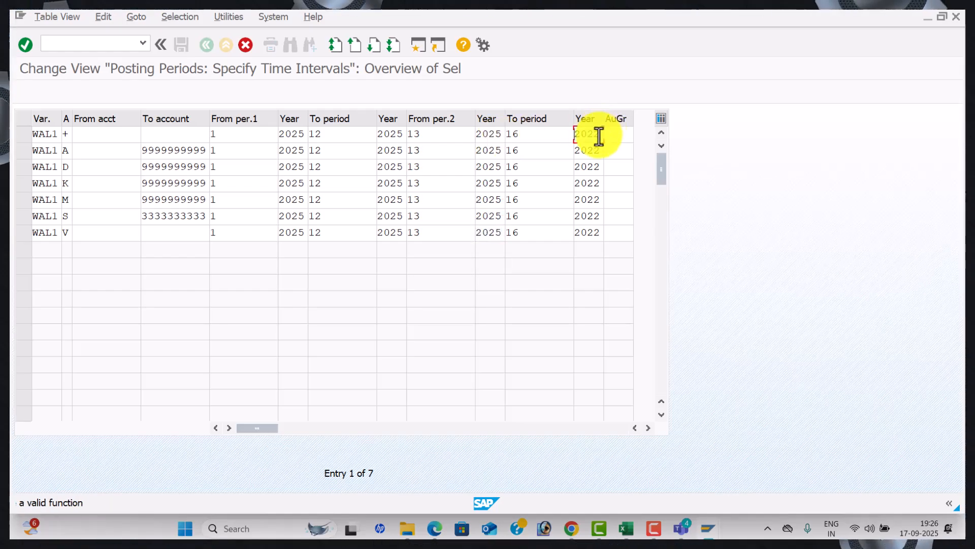
Set the ending year of the second interval to 2026 in all seven WAL1 rows and confirm the copied entries.
key("Down")
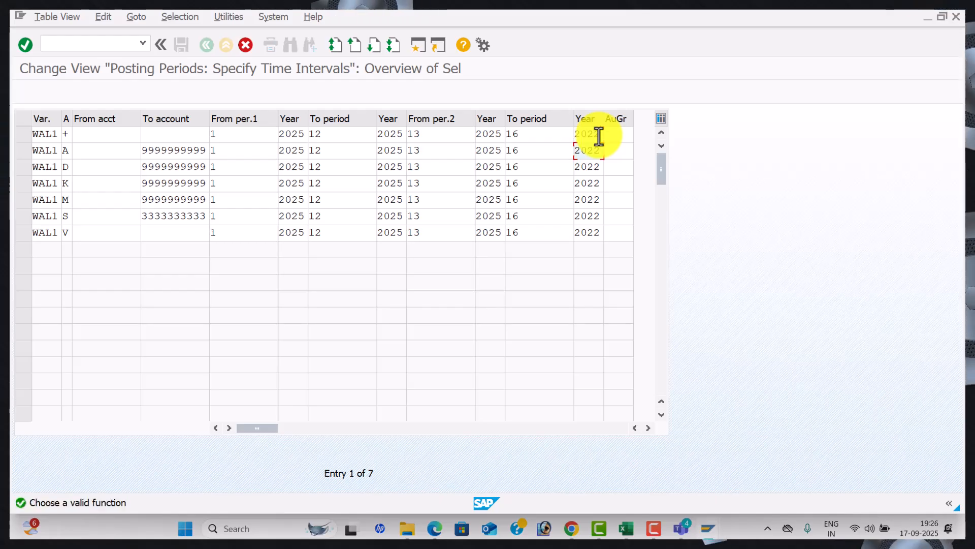
left_click(599, 136)
key("BackSpace")
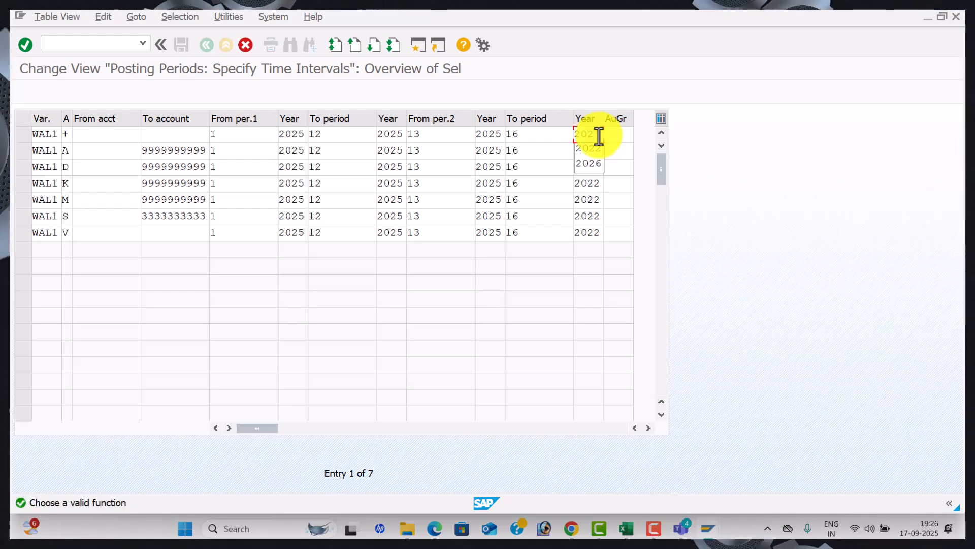
key("Down")
key("BackSpace")
type("6")
key("Down")
key("BackSpace")
type("6")
key("Down")
key("BackSpace")
type("6")
key("Down")
key("BackSpace")
type("6")
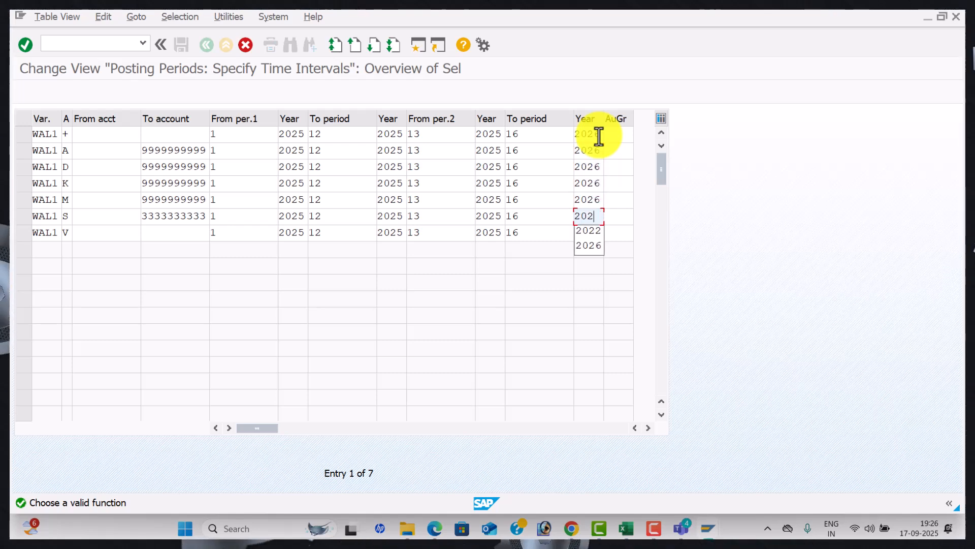
type("6")
key("Down")
key("BackSpace")
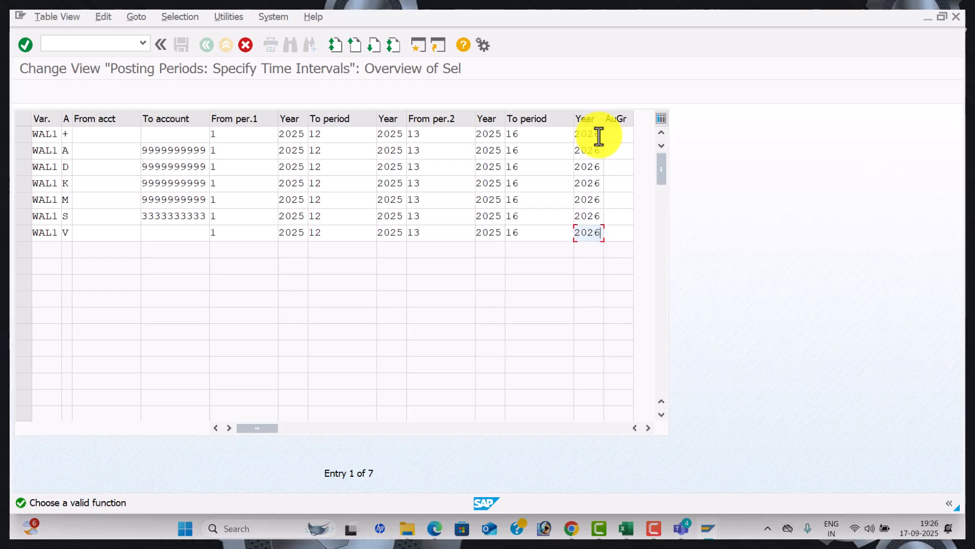
left_click(537, 206)
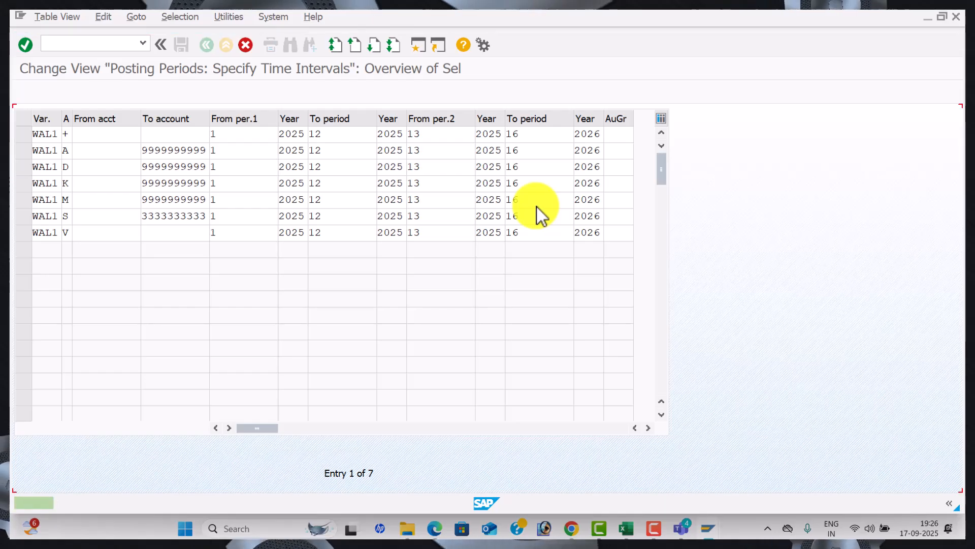
key("Return")
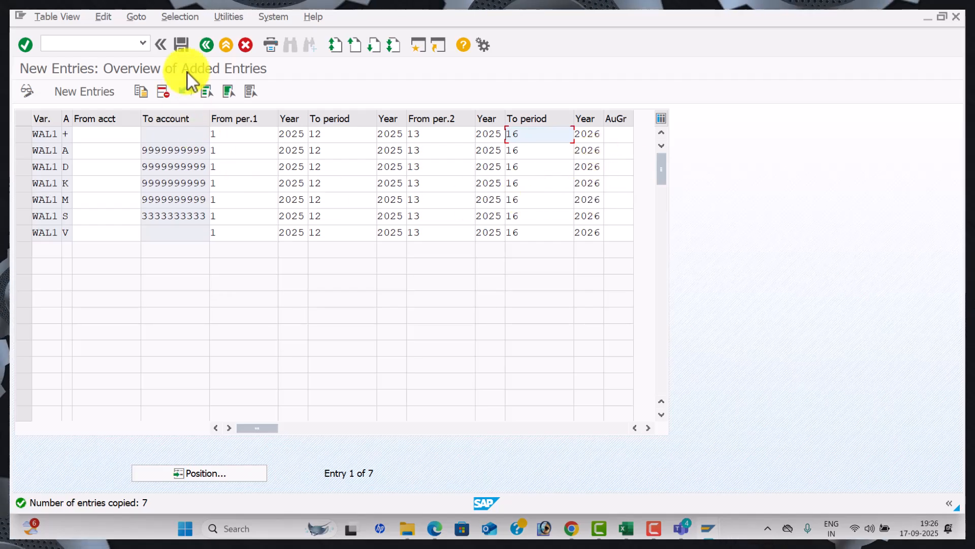
Save the WAL1 posting period intervals under the proposed customizing request "Fiscal Year Variant FOR WAL1".
left_click(184, 50)
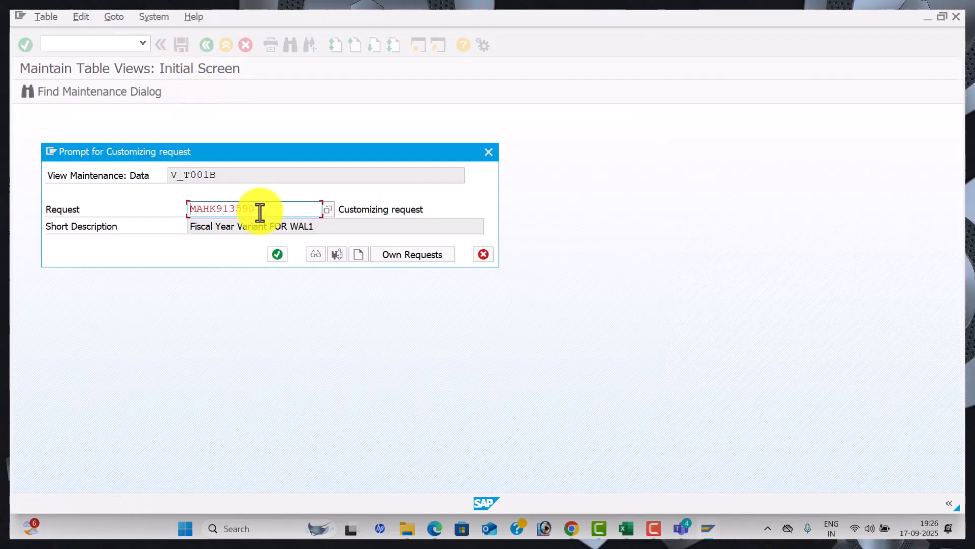
left_click(277, 254)
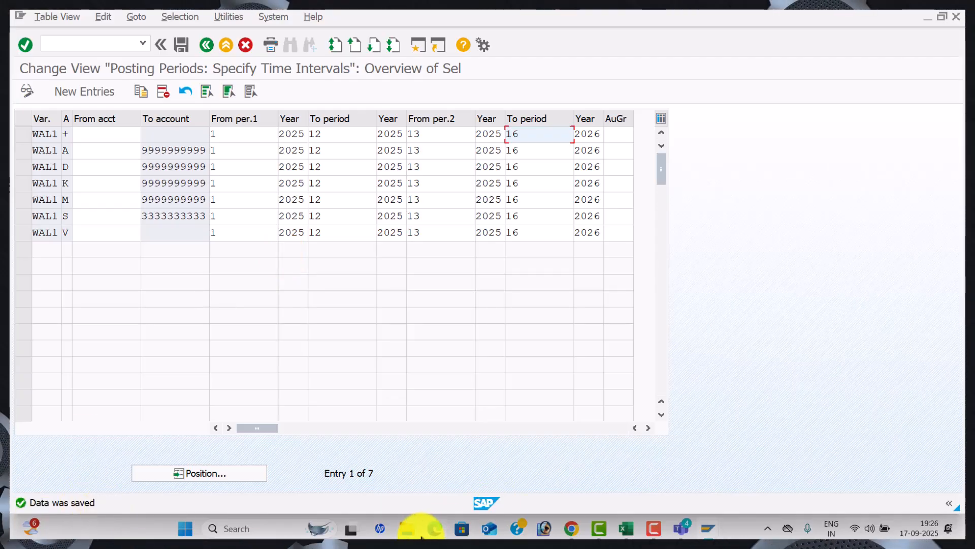
Find the transaction for assigning the posting period variant in the Excel Global Settings sheet and open OBBP in SAP.
left_click(626, 528)
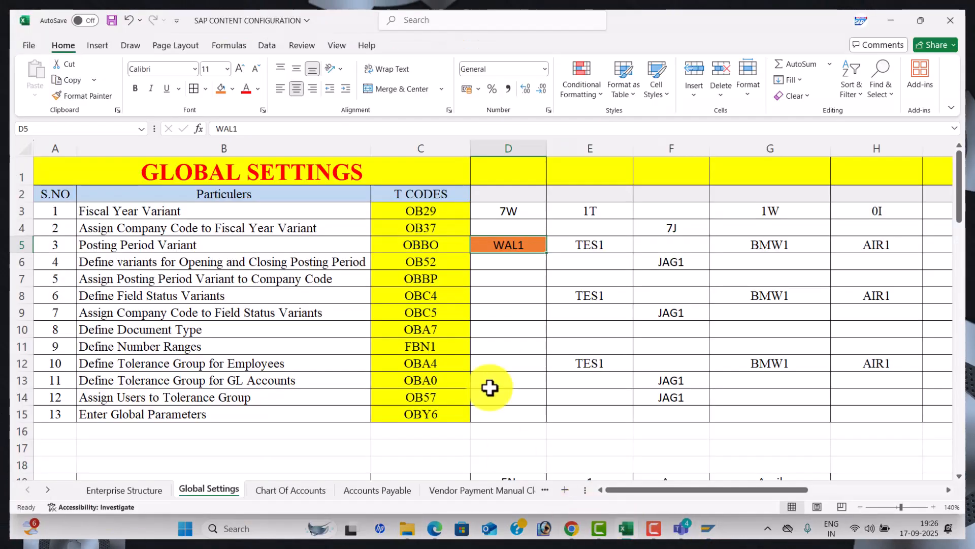
left_click(492, 277)
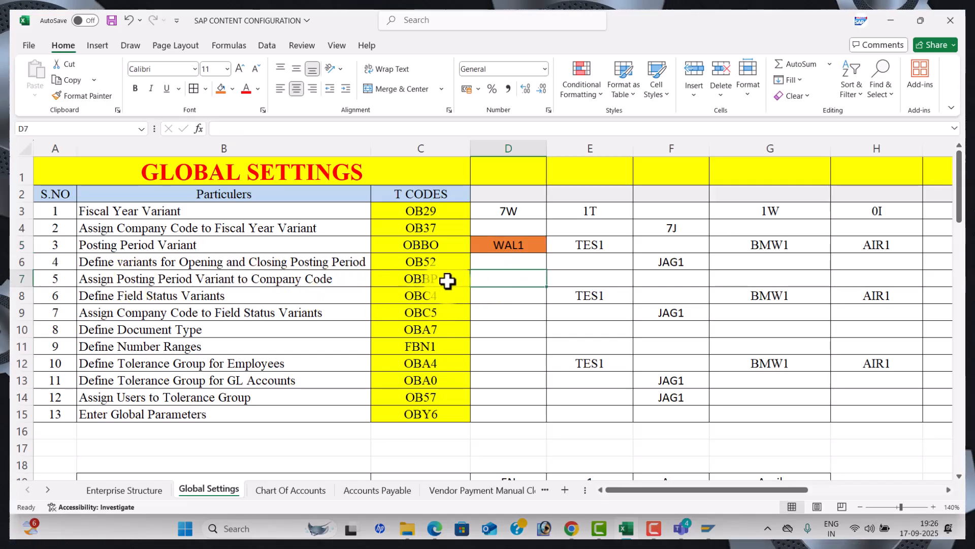
key("alt+Tab")
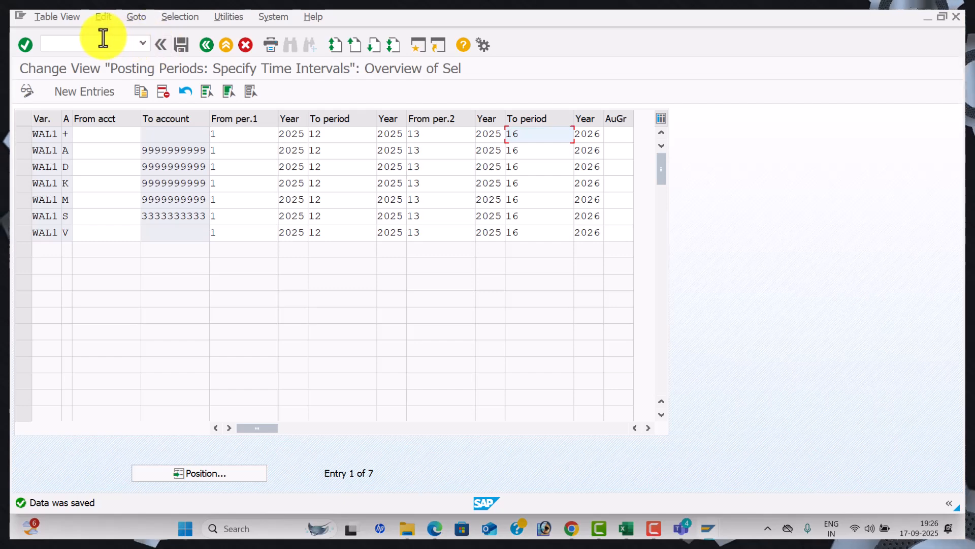
left_click(103, 40)
type("/NOBBP")
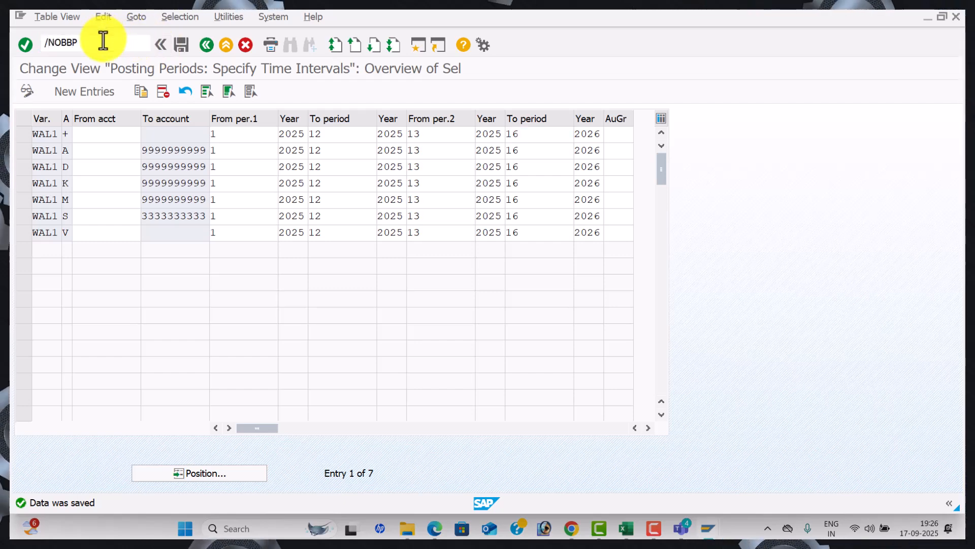
key("Return")
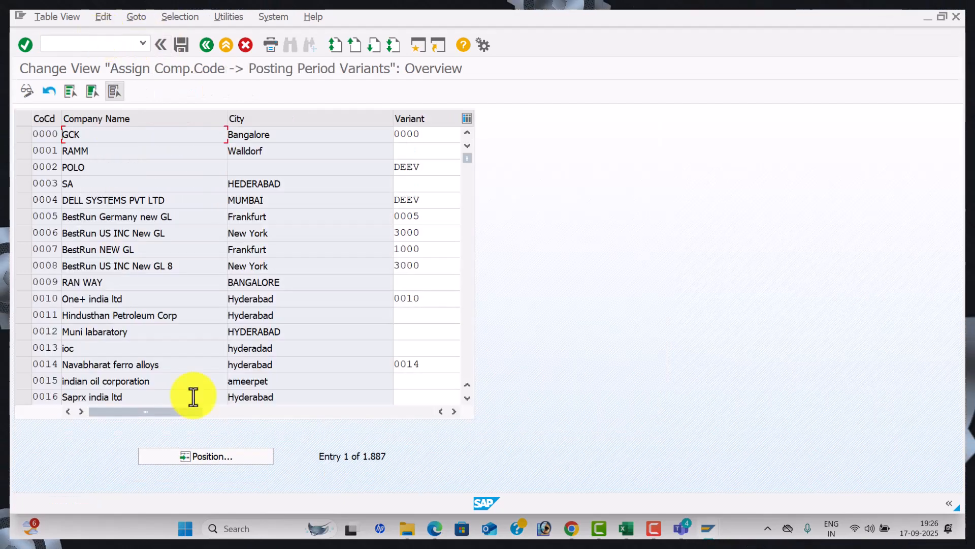
Locate company code WAL1 in the assignment table and assign posting period variant WAL1 to it.
left_click(221, 452)
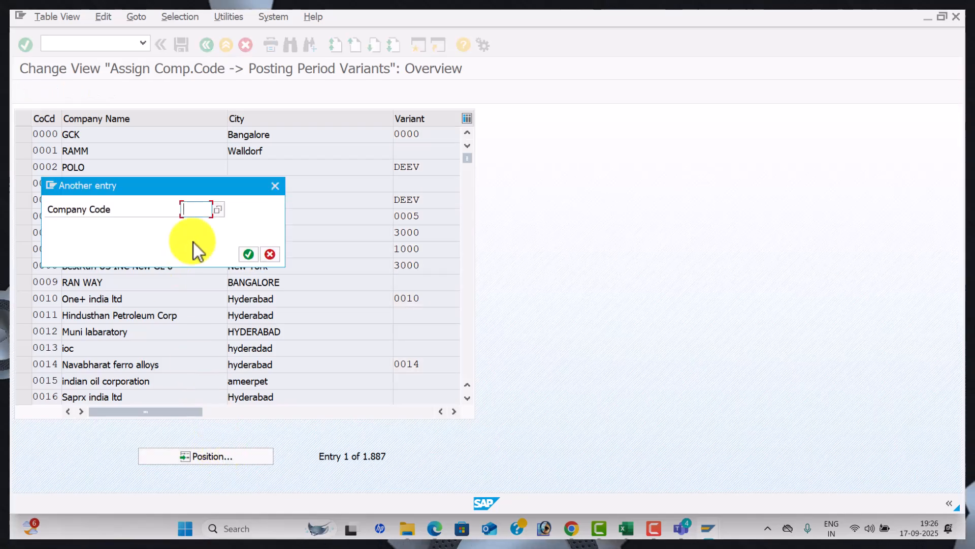
type("WAL1")
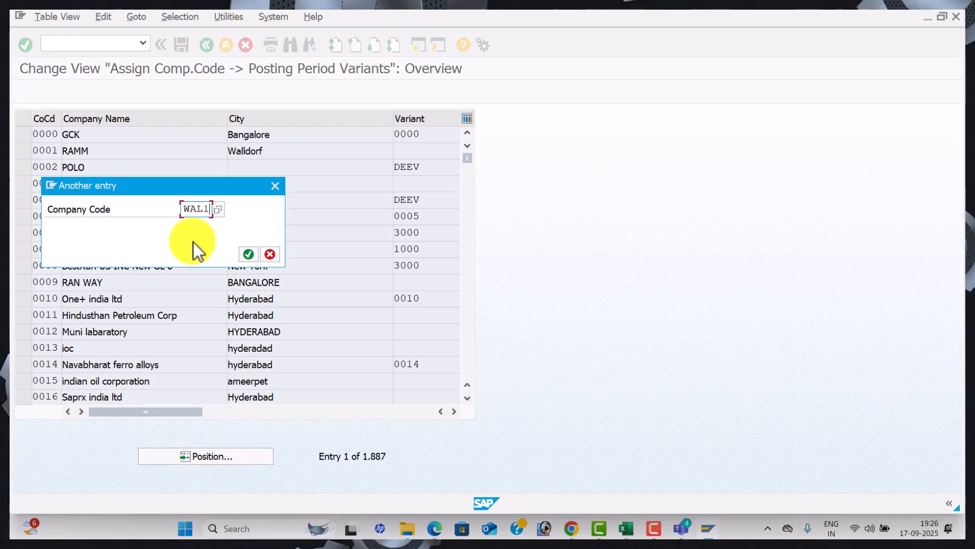
key("Return")
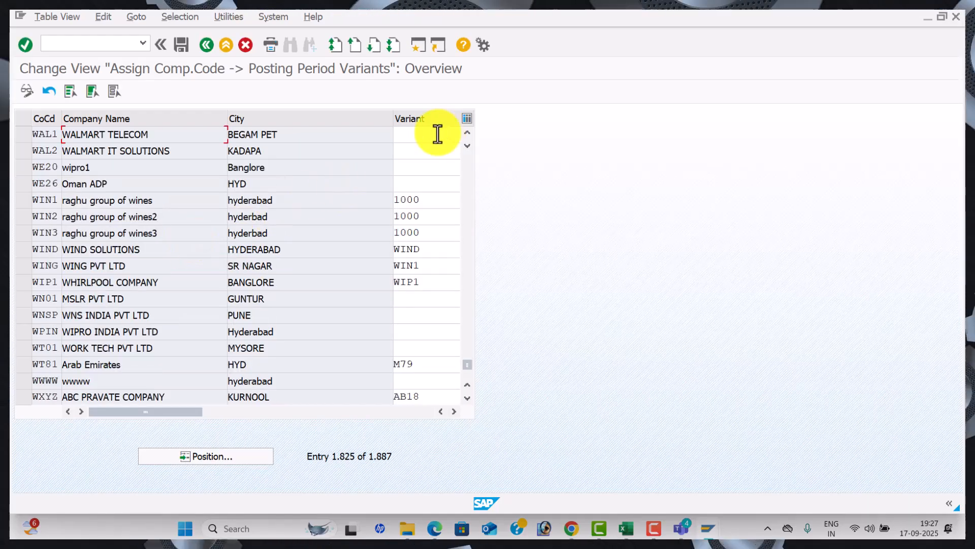
left_click(437, 133)
type("WAL")
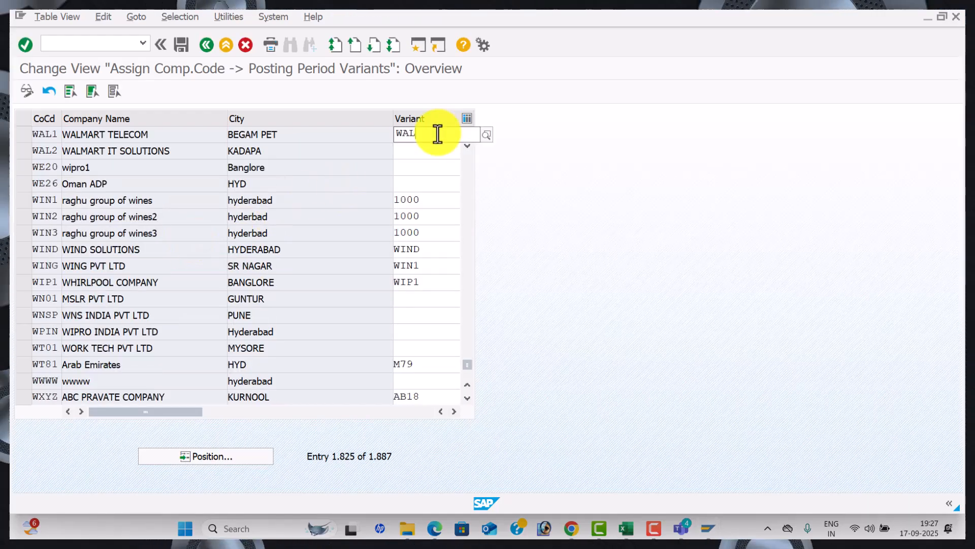
type("1")
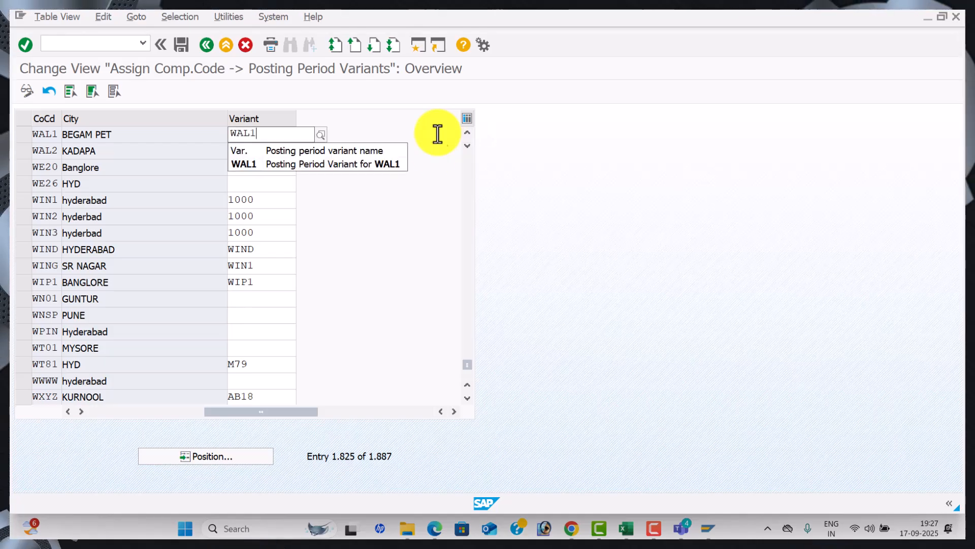
left_click(359, 165)
Check the posting period variant in the Excel tracking sheet, and save the company code assignment in SAP under the proposed customizing request.
key("alt+Tab")
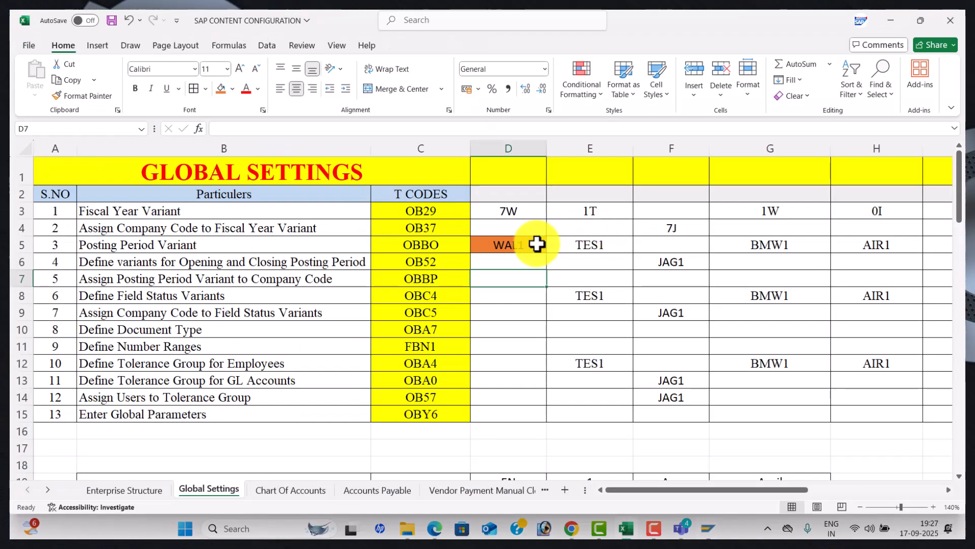
key("alt+Tab")
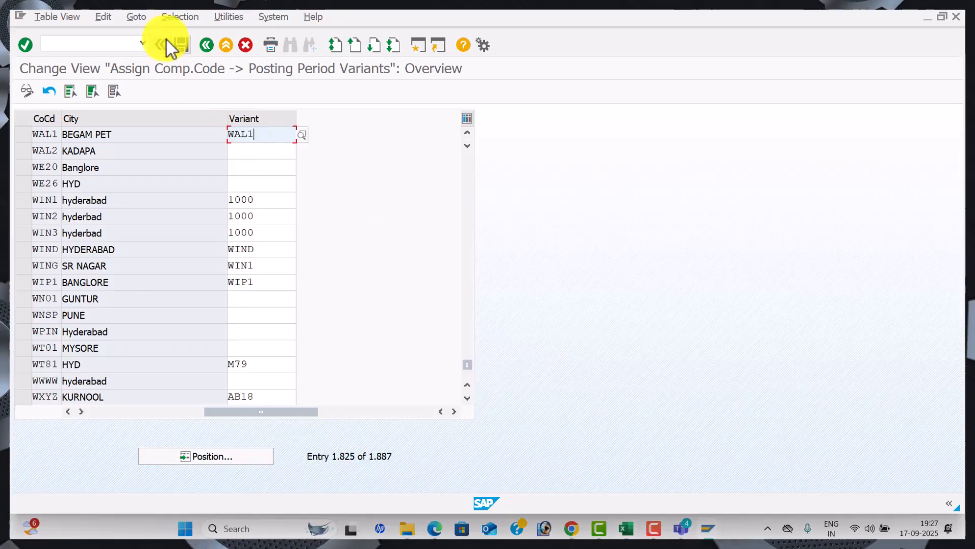
left_click(186, 45)
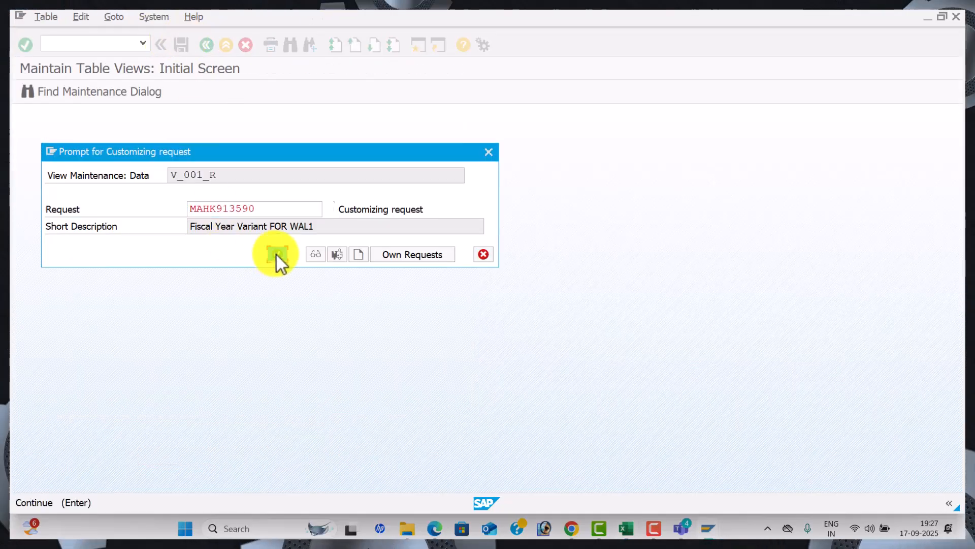
left_click(277, 254)
Look up the Define Field Status Variants row in the Excel sheet and open its transaction OBC4 in SAP.
key("alt+Tab")
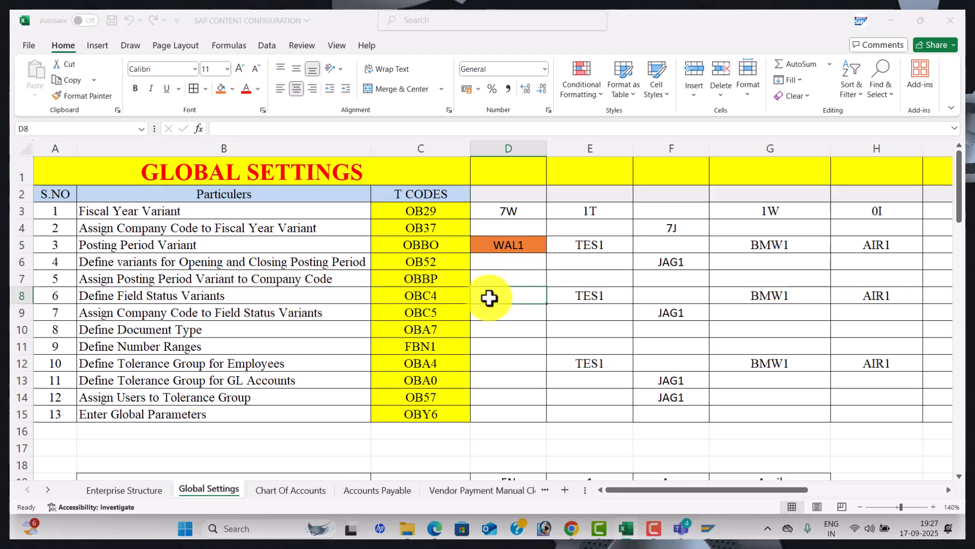
key("alt+Tab")
left_click(111, 39)
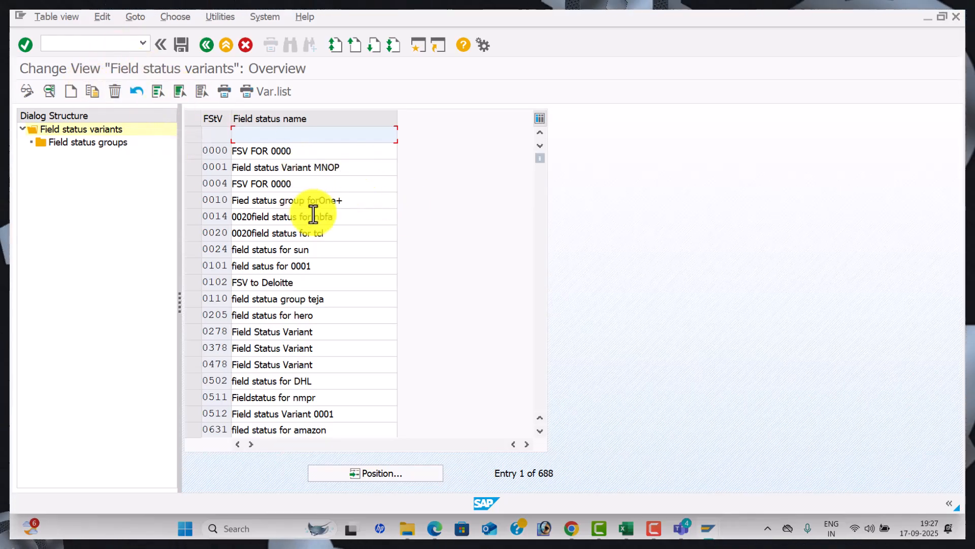
Copy field status variant 0001 as WAL1 with the name "Field status Variant WAL1".
left_click(196, 167)
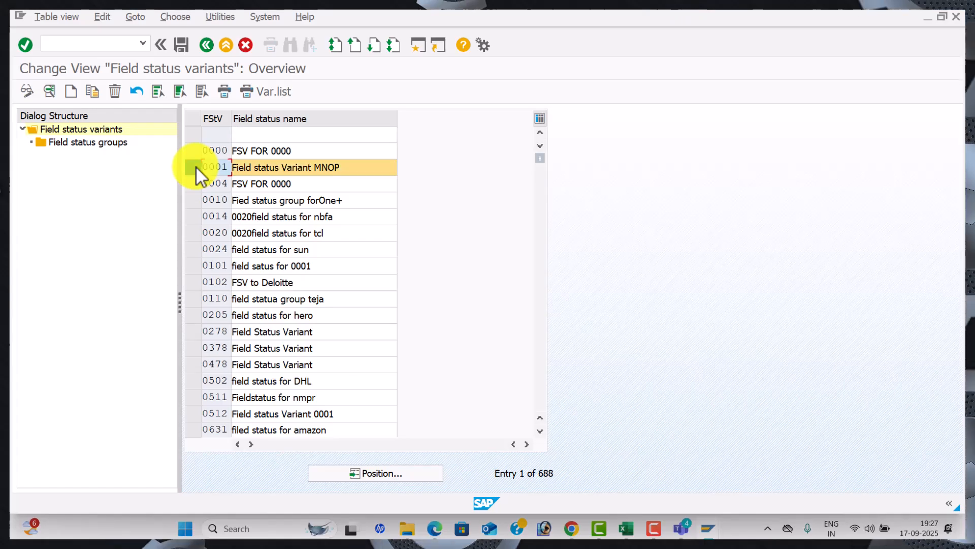
left_click(97, 93)
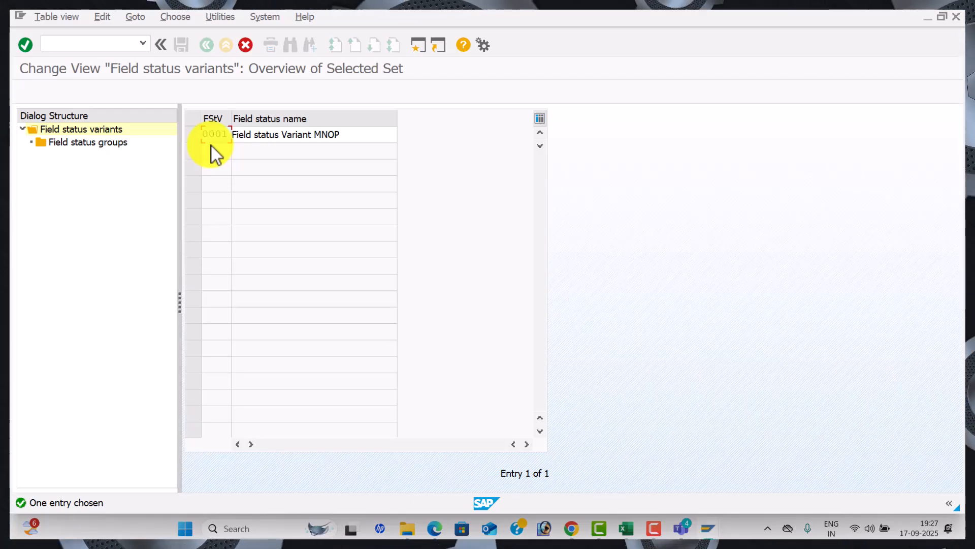
type("WA01")
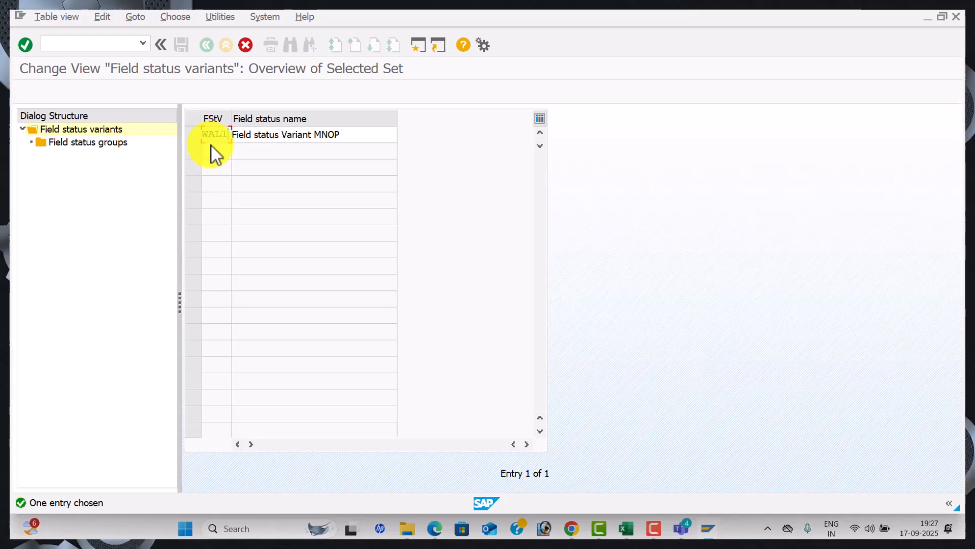
key("Tab")
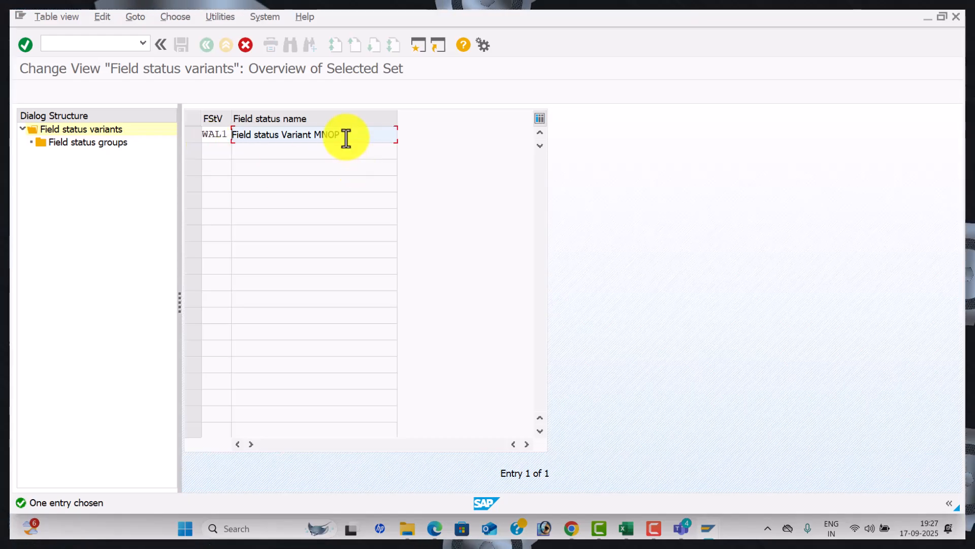
type("WAL")
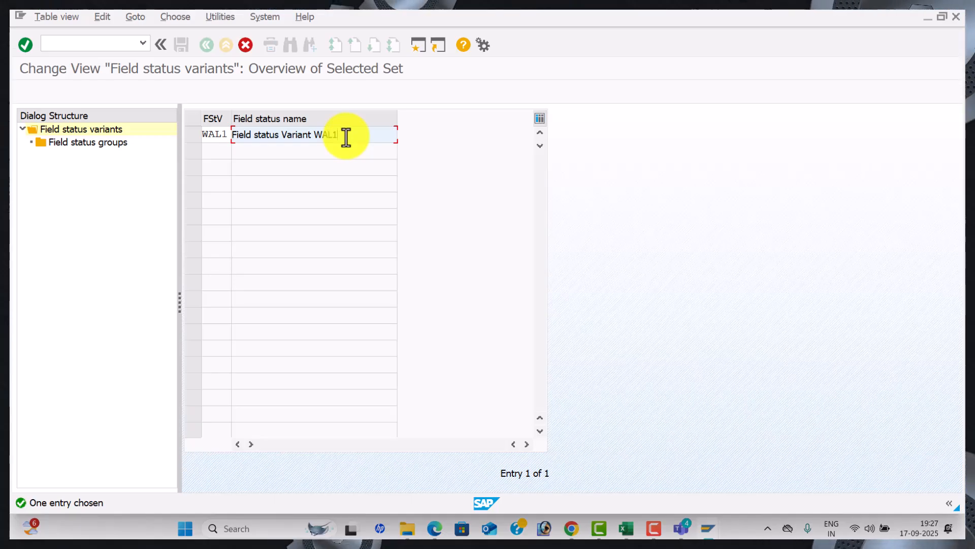
type("1")
Include all dependent entries in the copy of field status variant WAL1 and save it under the proposed customizing request.
key("Return")
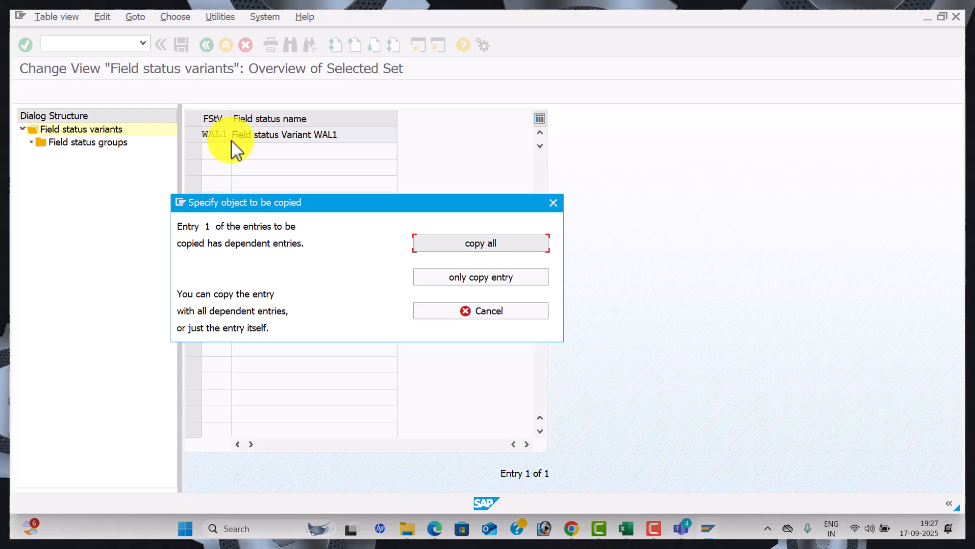
left_click(462, 246)
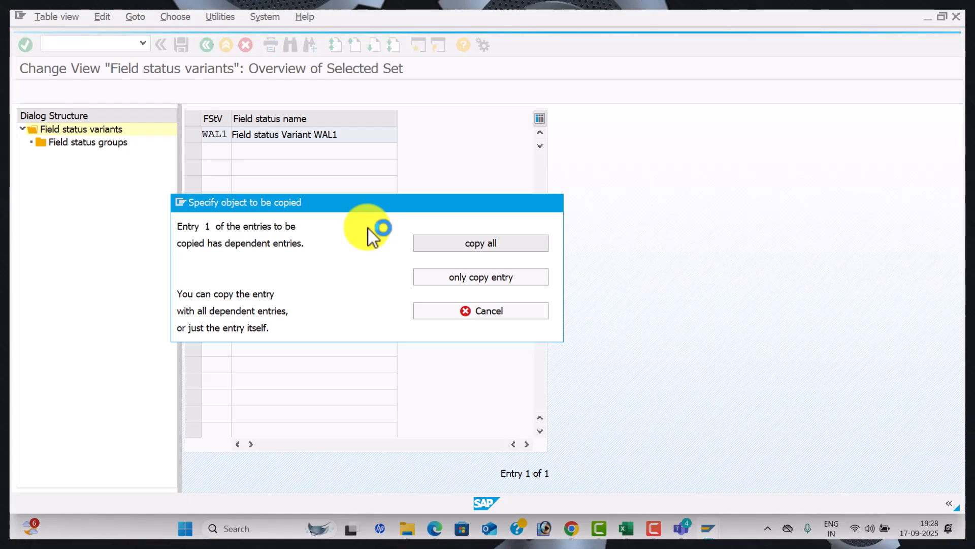
key("Return")
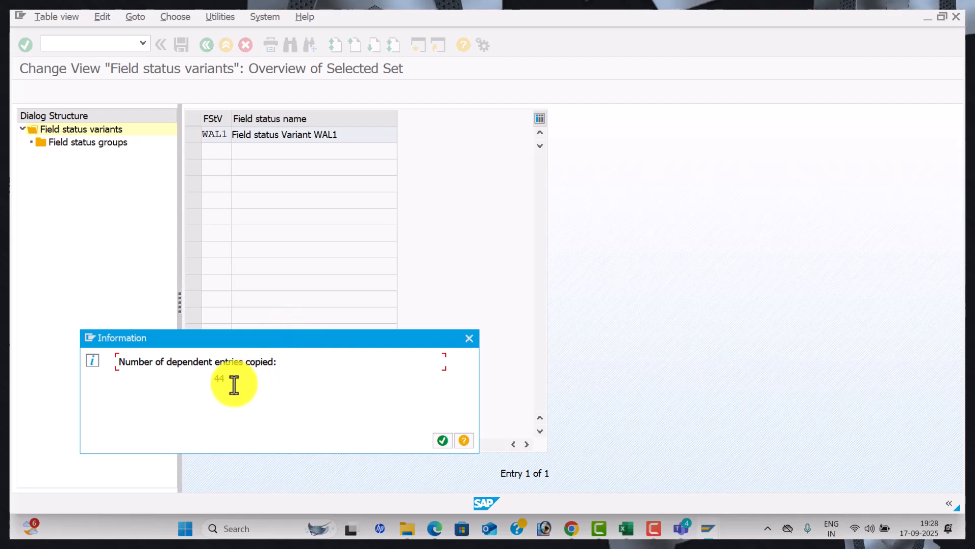
left_click(448, 444)
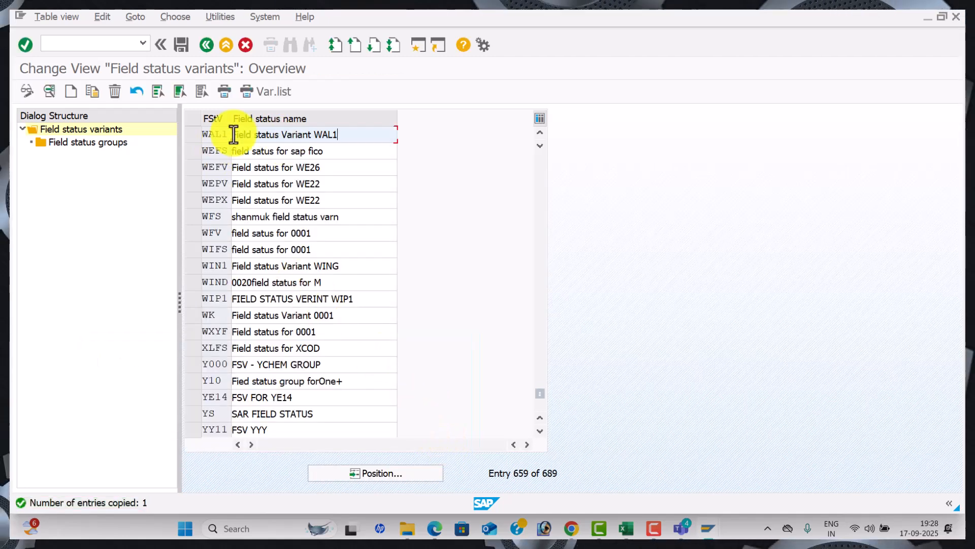
left_click(183, 47)
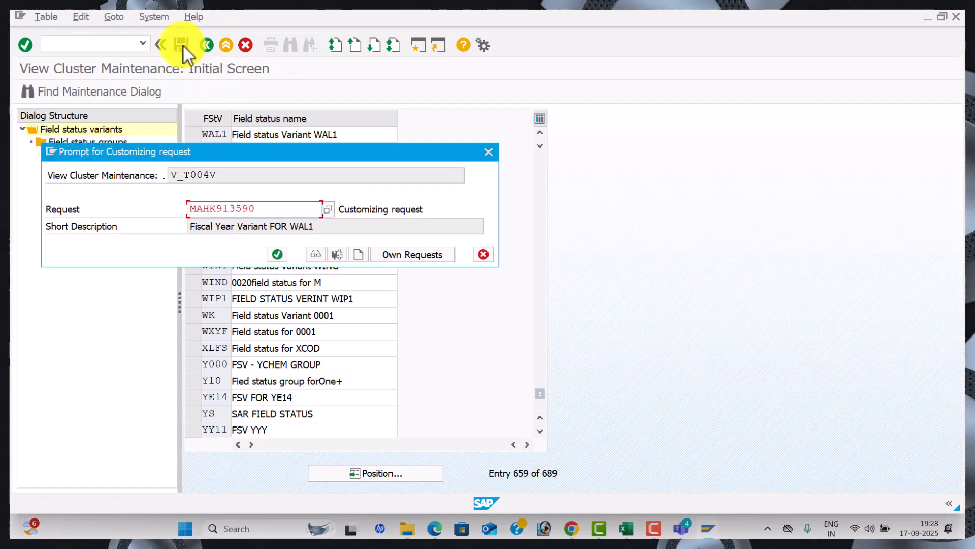
left_click(277, 254)
Open the field status groups of variant WAL1 and review the list of groups.
left_click(199, 134)
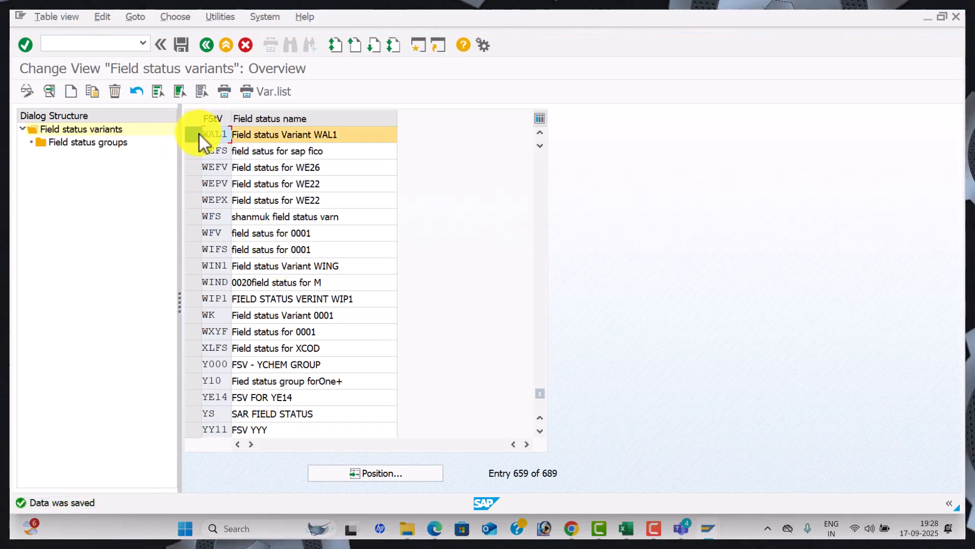
left_click(106, 141)
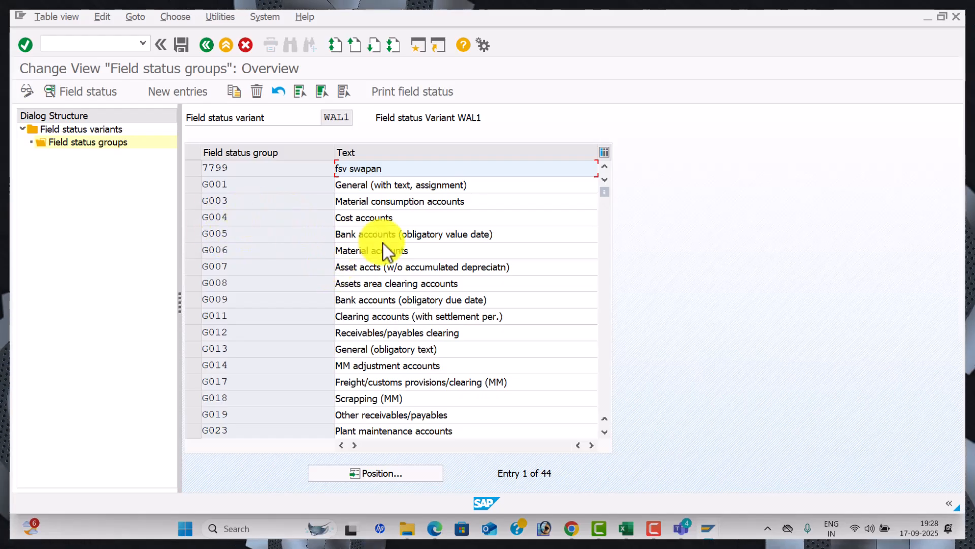
scroll(403, 236, "down", 2)
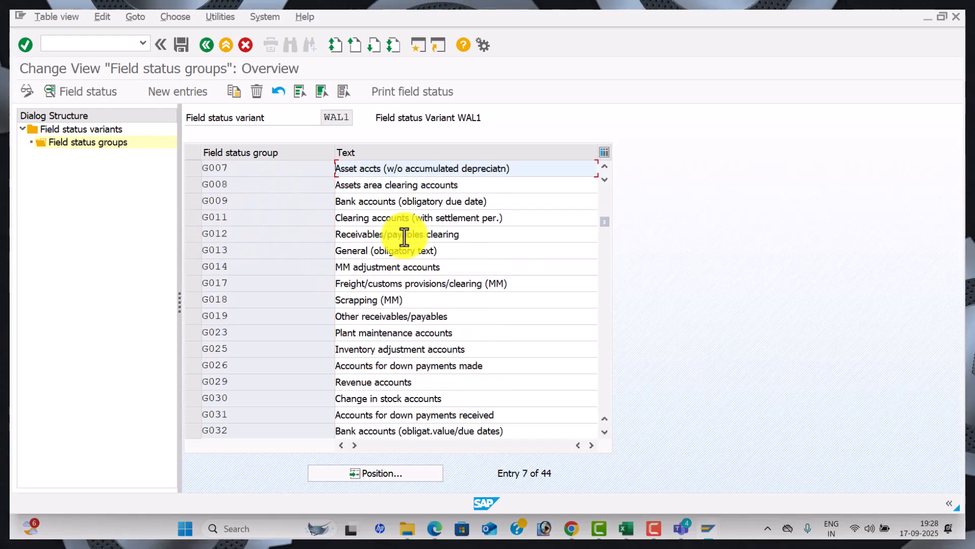
scroll(399, 271, "down", 3)
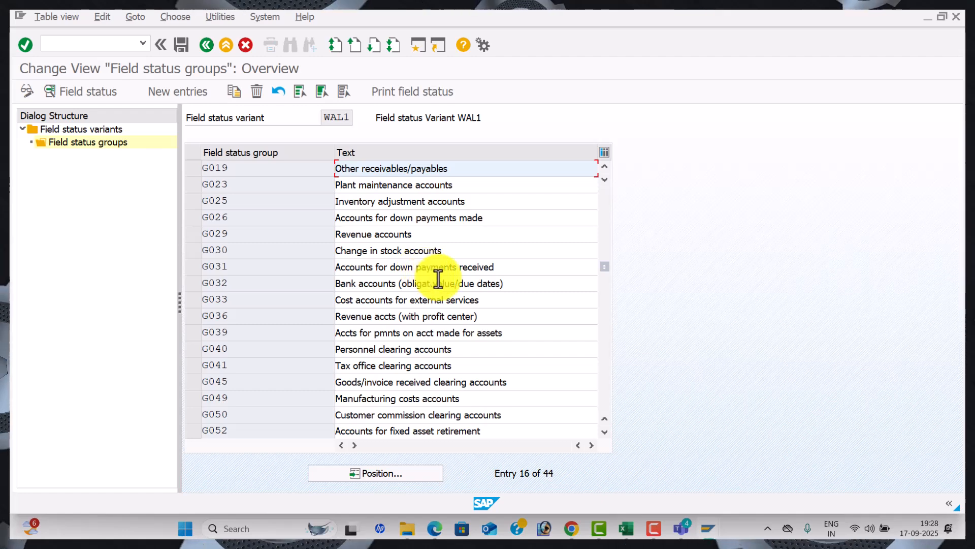
scroll(428, 277, "up", 5)
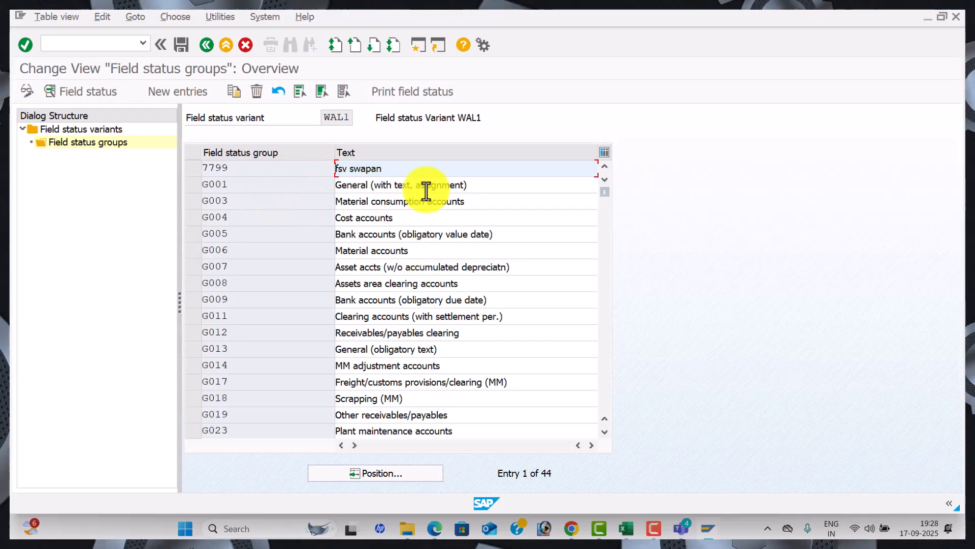
Open the General data field statuses of group G001 in variant WAL1 and examine the optional entry setting for Assignment number.
double_click(476, 184)
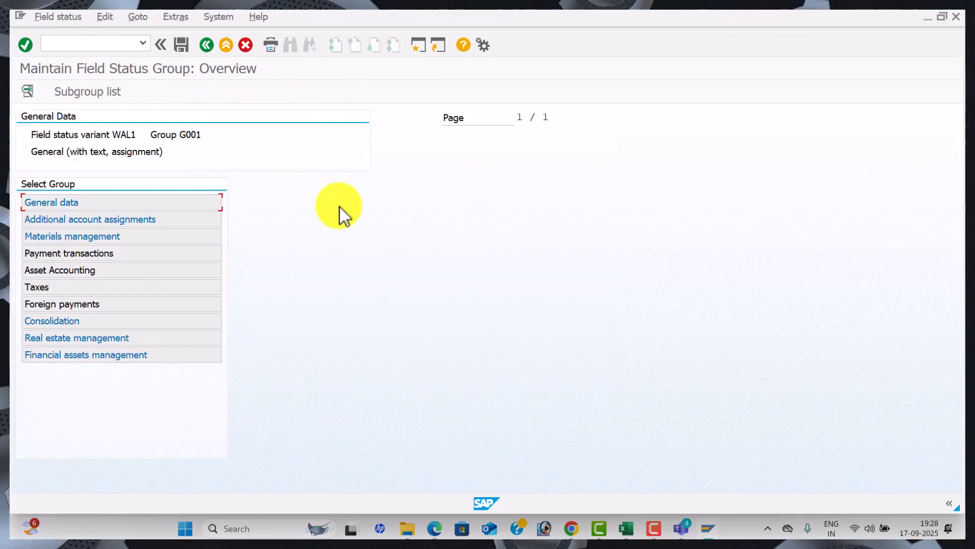
double_click(106, 203)
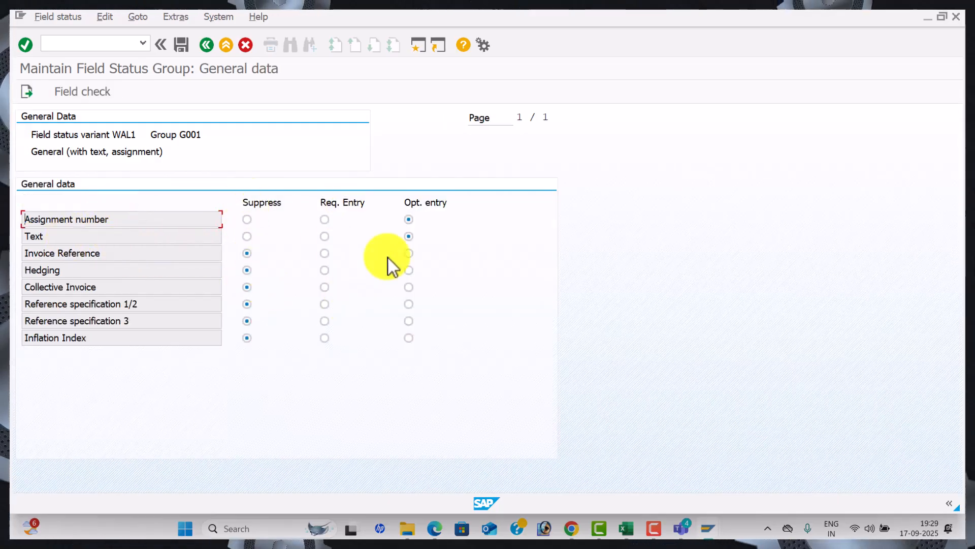
left_click(410, 219)
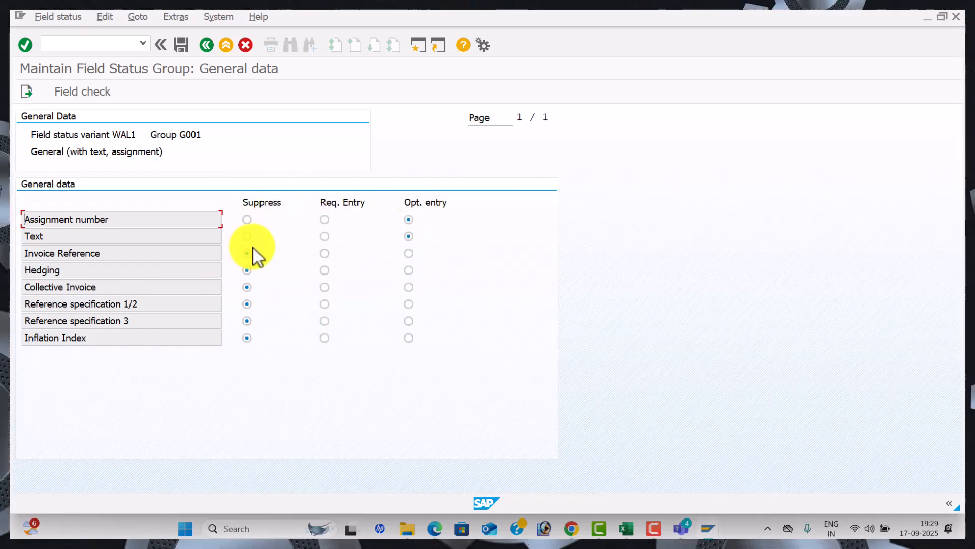
Make Text a required entry and suppress Assignment number in the General data of group G001, and return to the group overview.
left_click(328, 238)
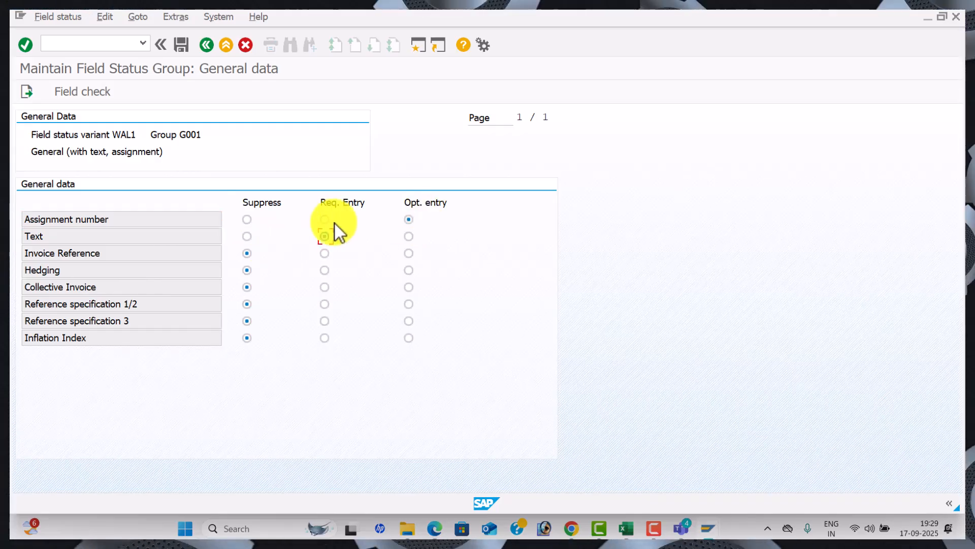
left_click(252, 220)
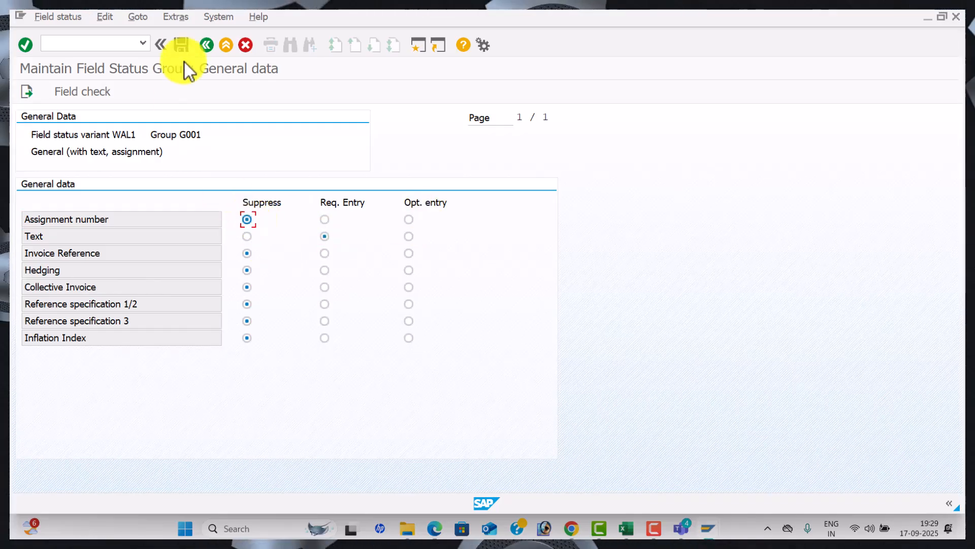
left_click(211, 50)
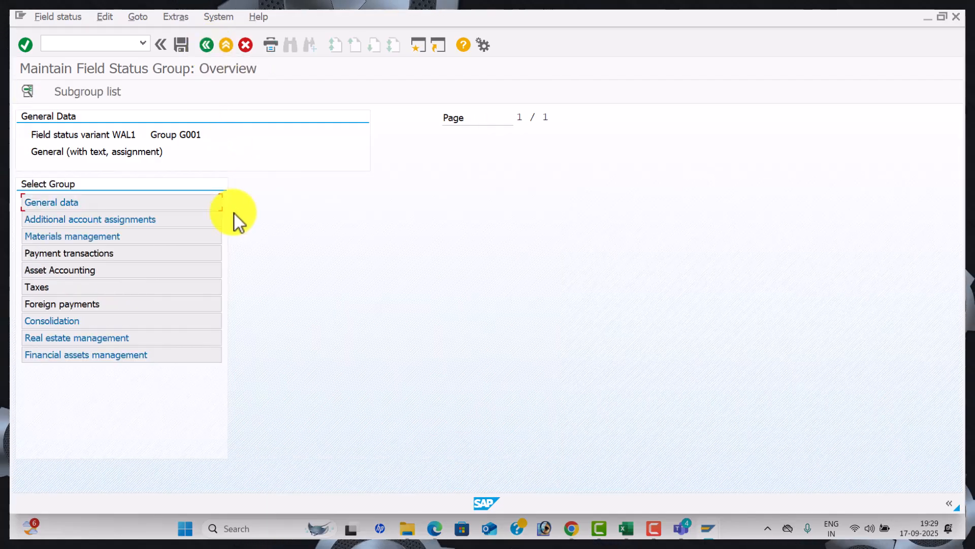
Suppress Profit Center in the Additional account assignments of group G001, close its field check and return to the group overview.
double_click(196, 223)
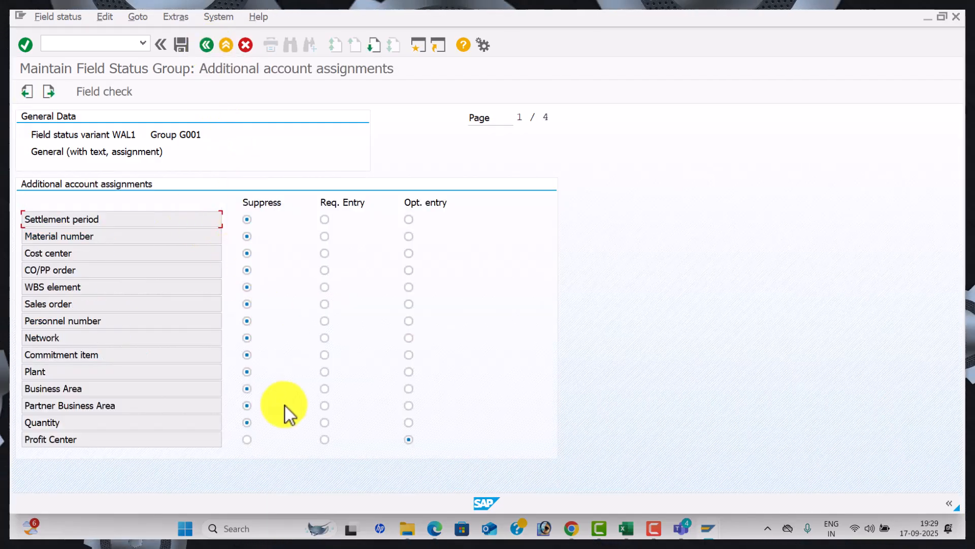
double_click(249, 443)
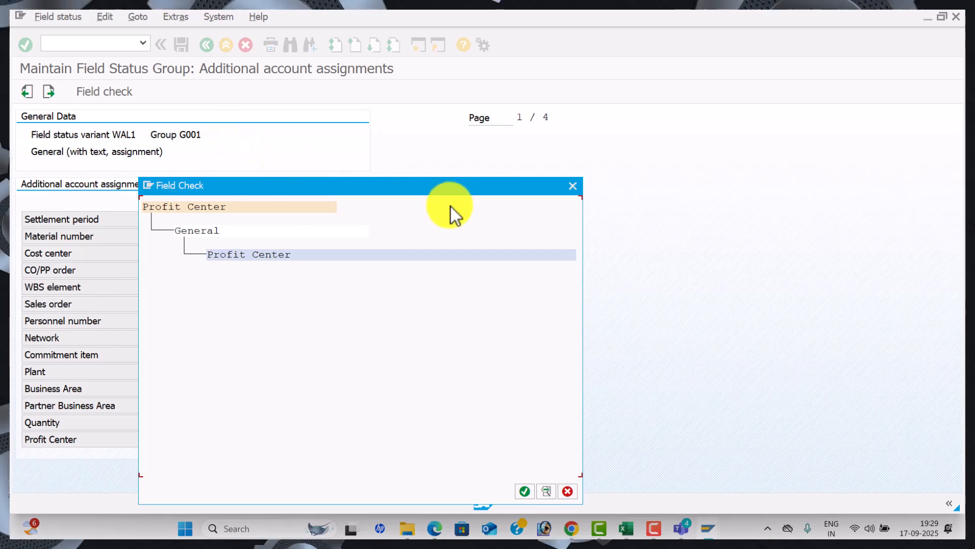
left_click(573, 186)
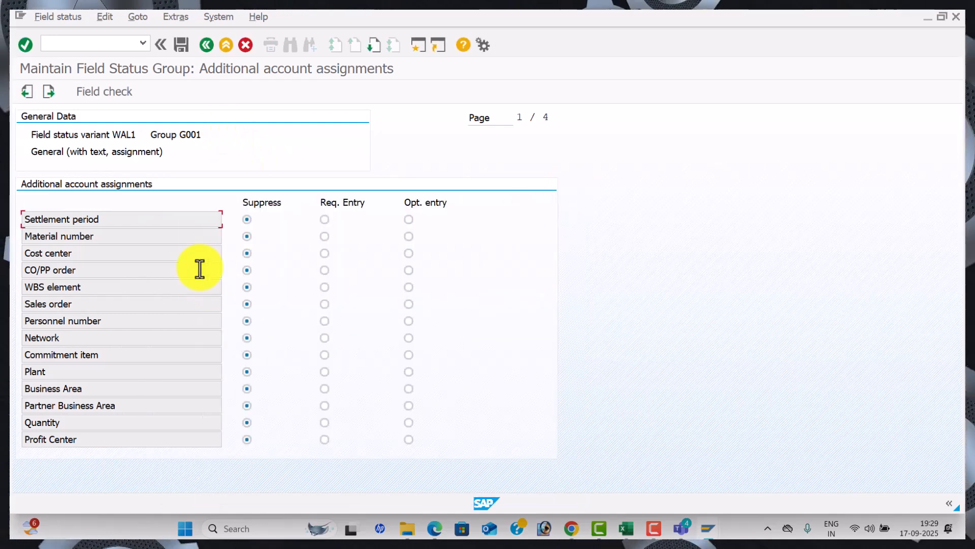
left_click(212, 45)
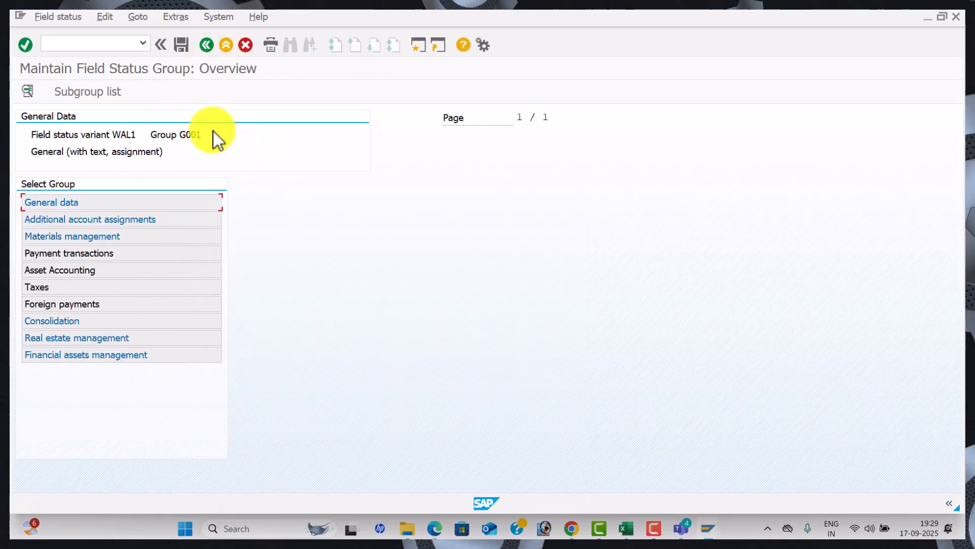
Suppress Purchase order in the Materials management field statuses of group G001 and open the Payment transactions field statuses.
double_click(177, 242)
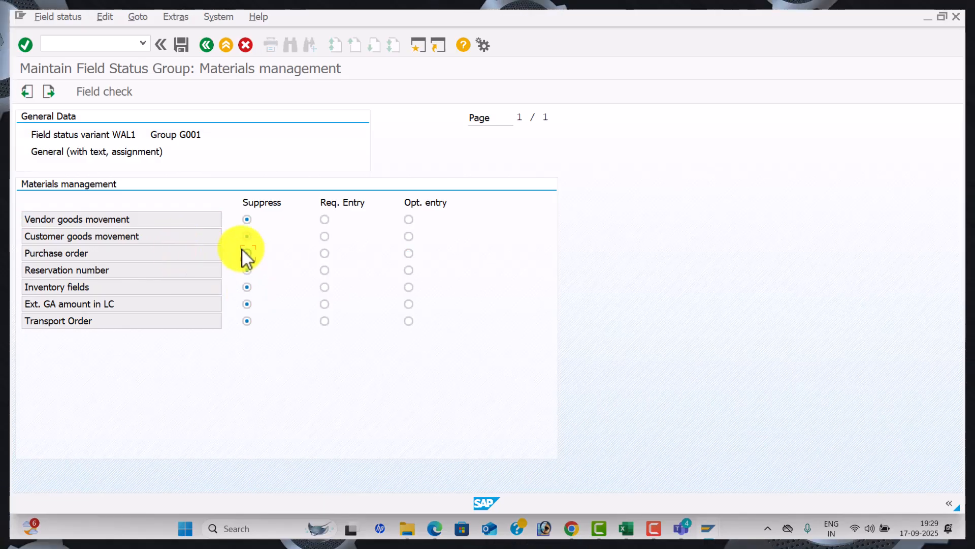
left_click(207, 46)
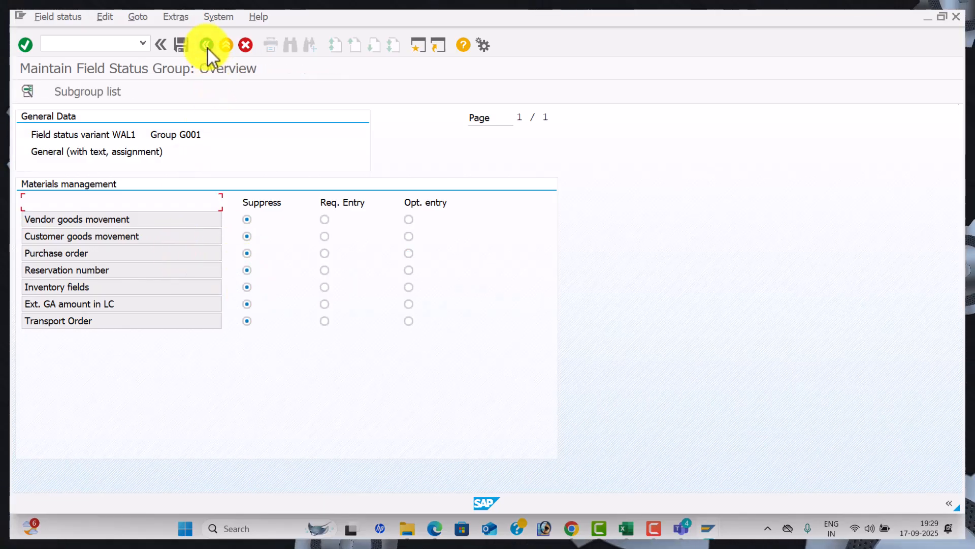
double_click(172, 254)
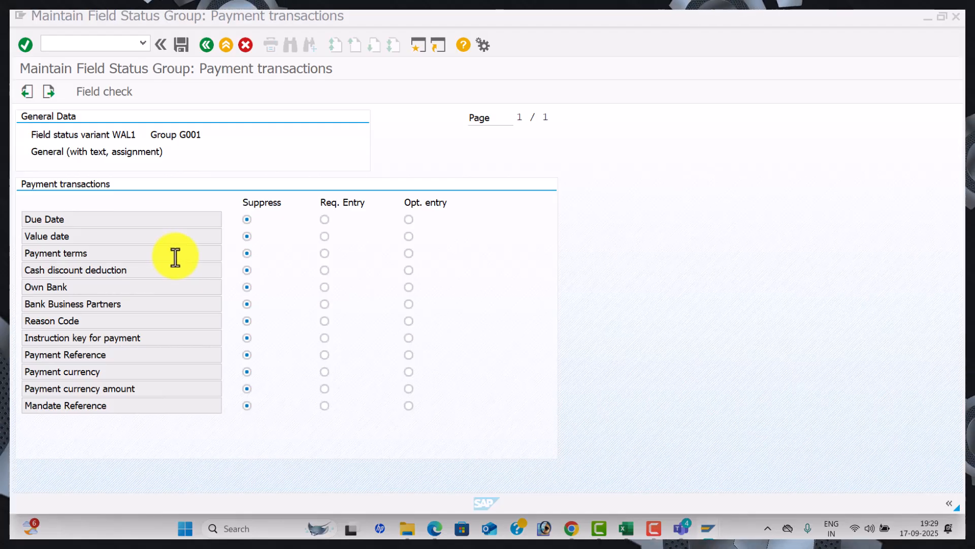
Review the Asset Accounting field settings of field status group G001, return to the group list and save variant WAL1.
left_click(208, 47)
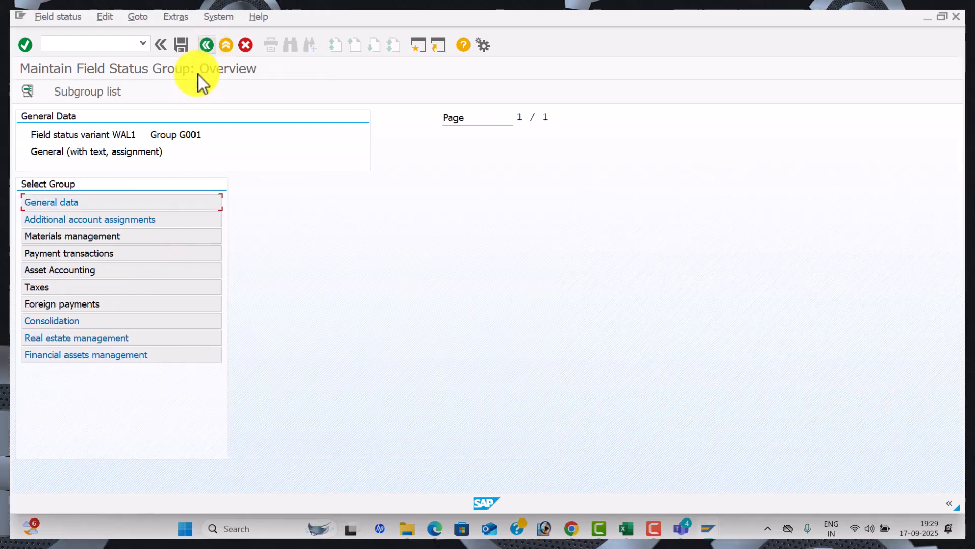
double_click(145, 268)
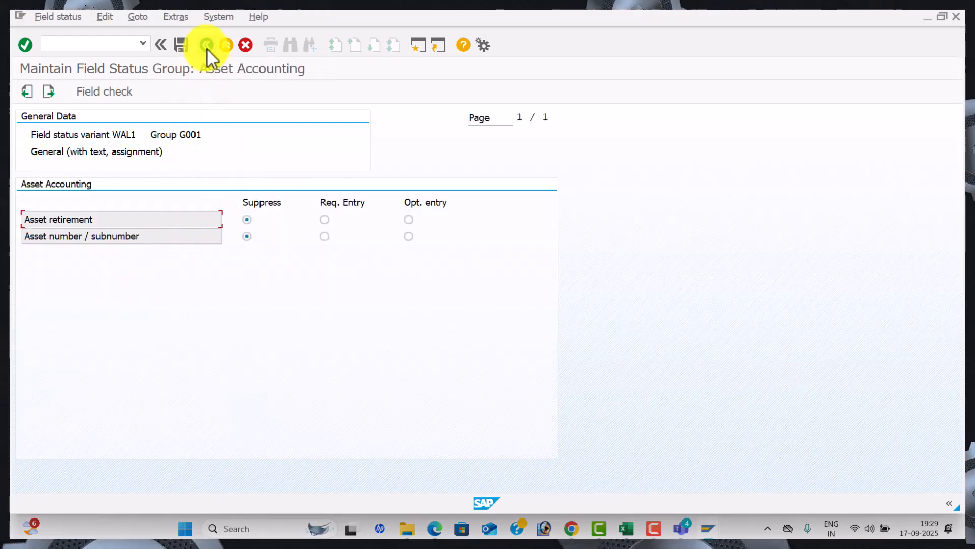
left_click(187, 47)
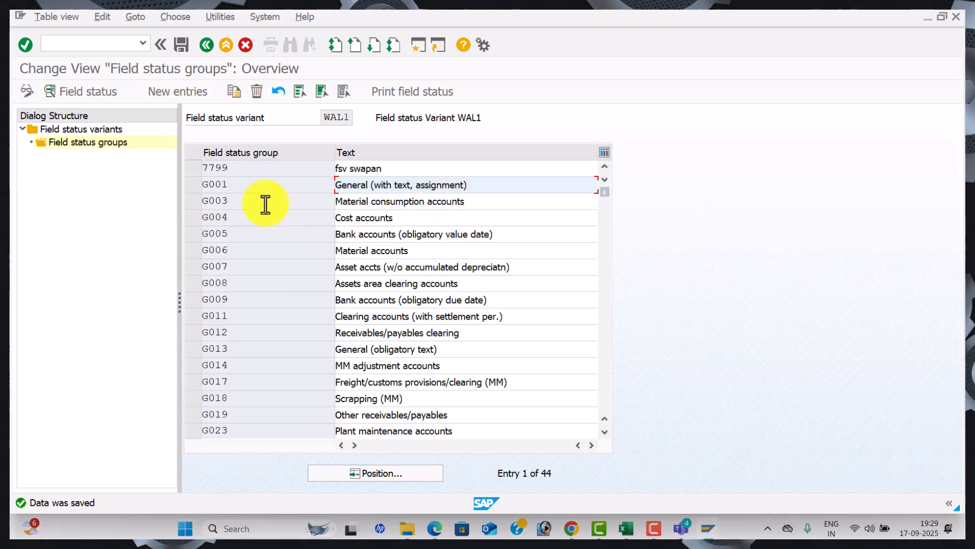
Review the General data field statuses of group G004 (Cost accounts), return to the group list and save.
double_click(429, 221)
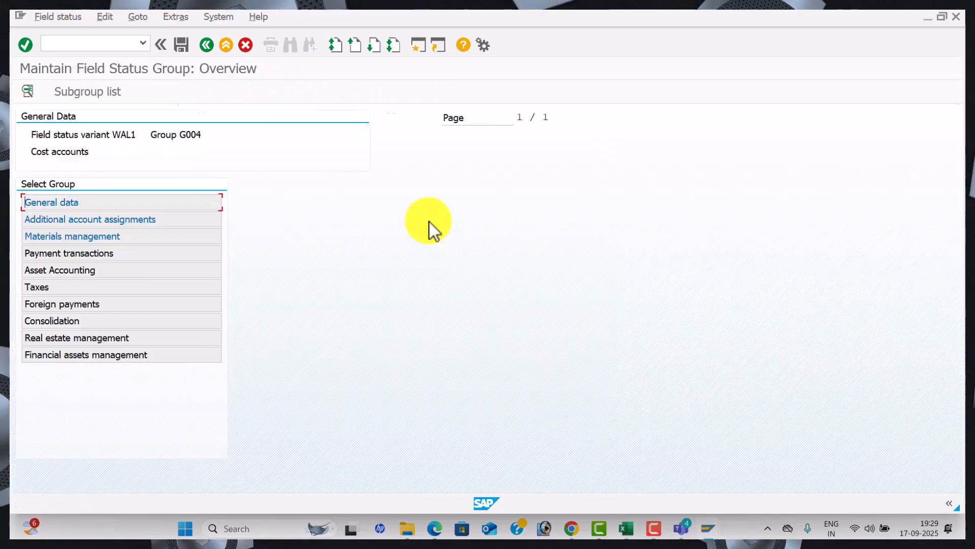
double_click(160, 206)
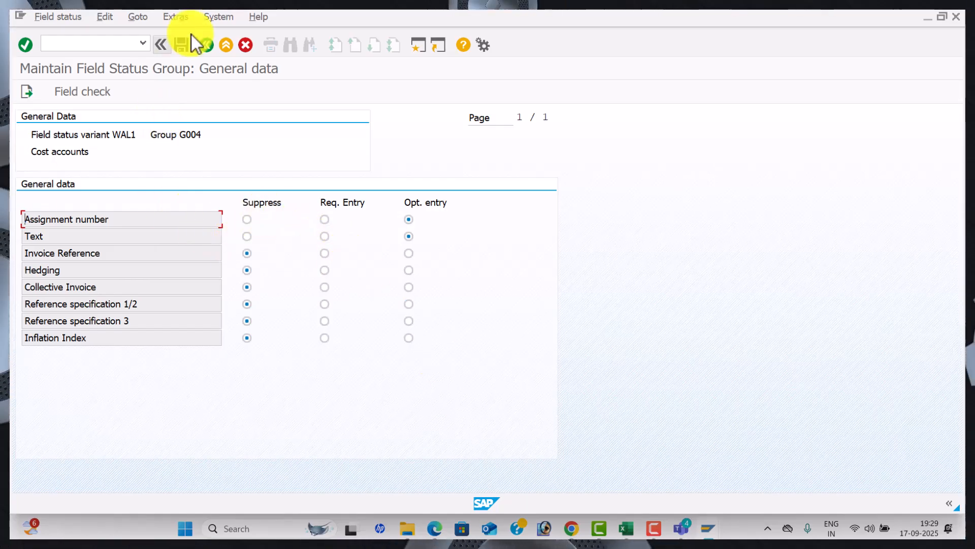
left_click(207, 46)
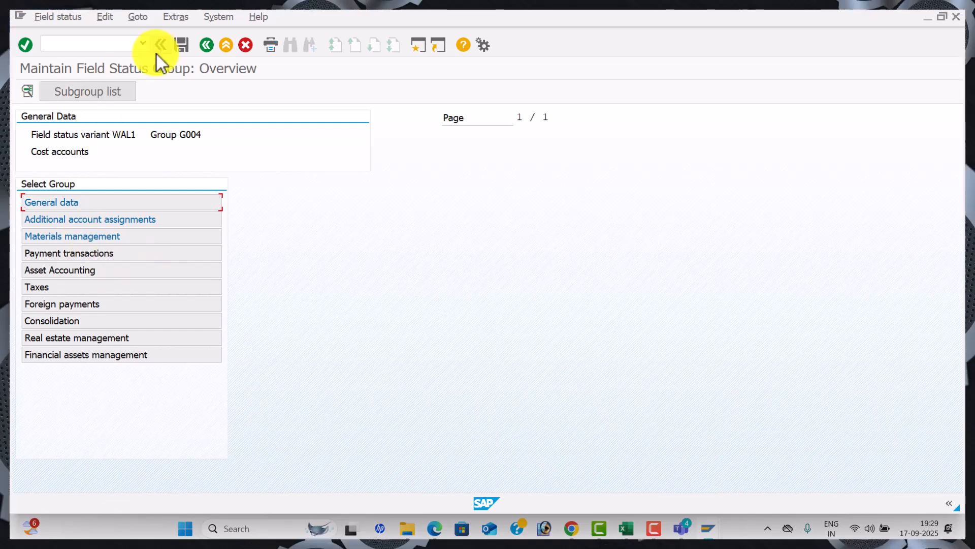
left_click(208, 46)
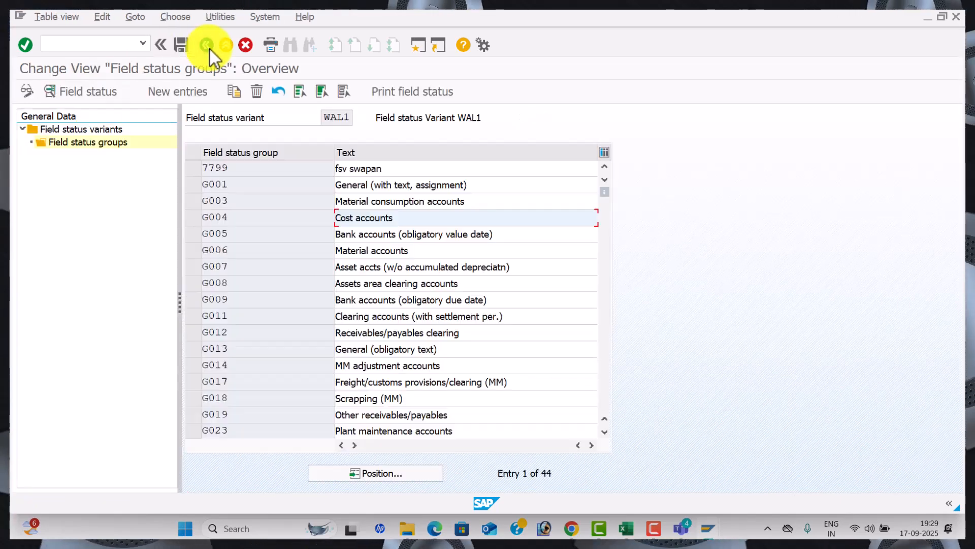
left_click(178, 46)
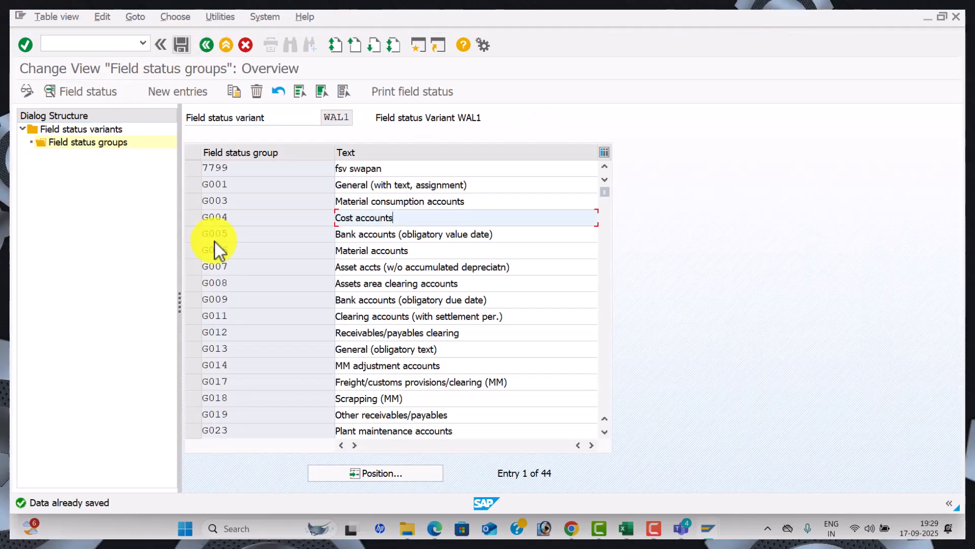
Switch to the Global Setting configuration PDF in Edge and review the Define Field Status Variant section.
left_click(434, 527)
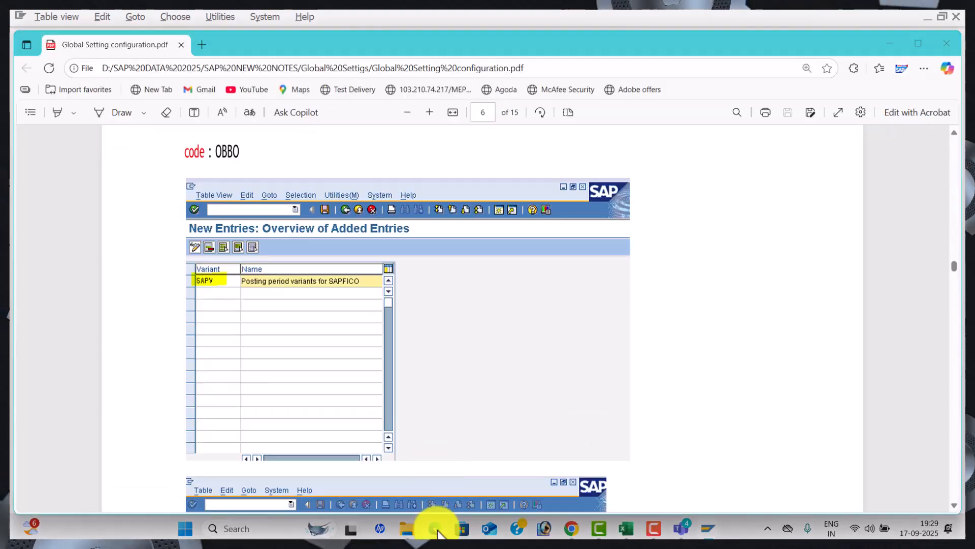
scroll(456, 328, "down", 15)
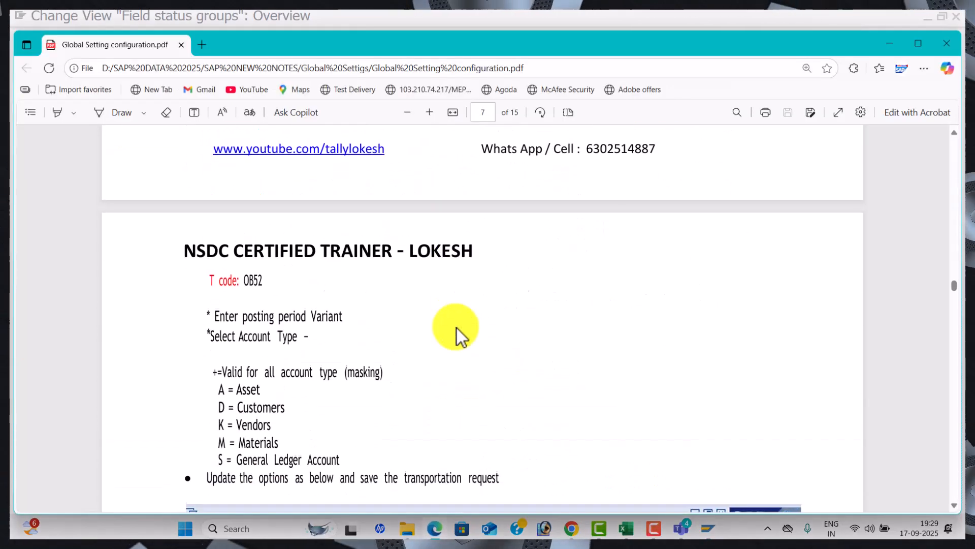
scroll(456, 328, "down", 15)
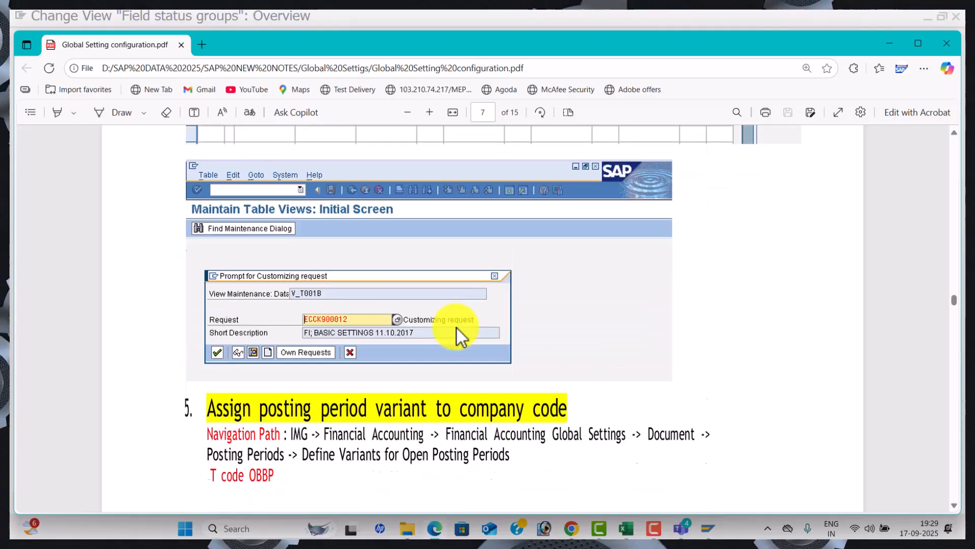
scroll(456, 328, "down", 15)
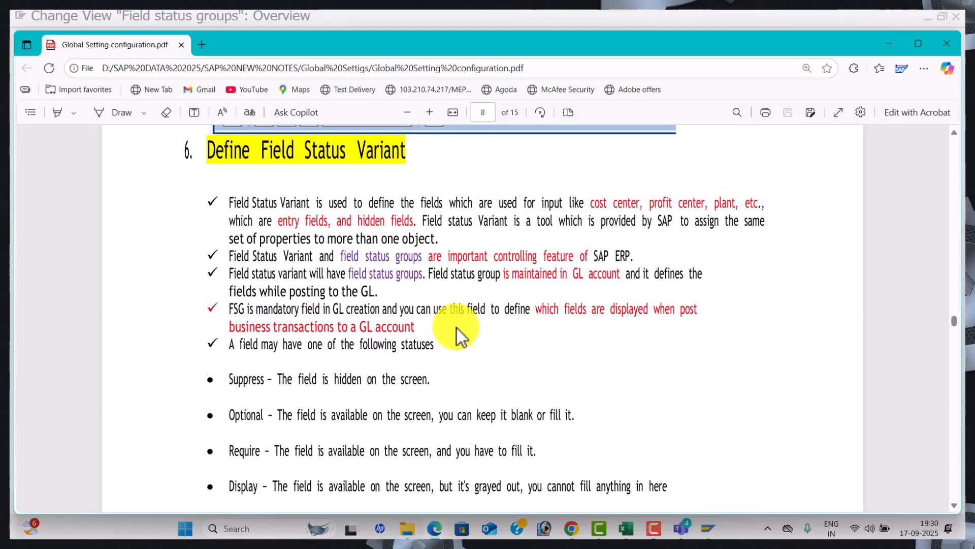
Switch to the SAP CONTENT CONFIGURATION workbook in Excel and enter WAL1 in cell D8 for Define Field Status Variants.
key("alt+Tab")
key("alt+Tab")
key("Tab")
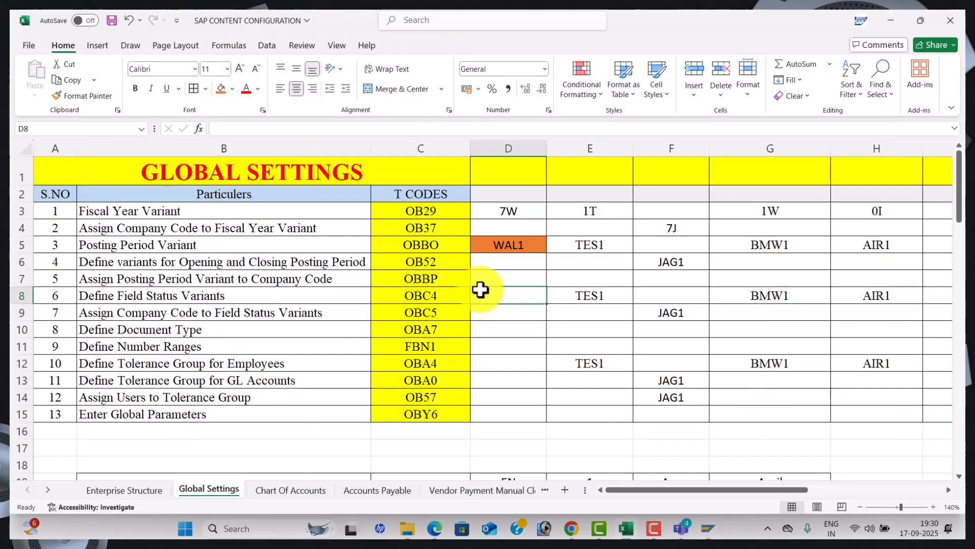
left_click(502, 296)
type("WAL1")
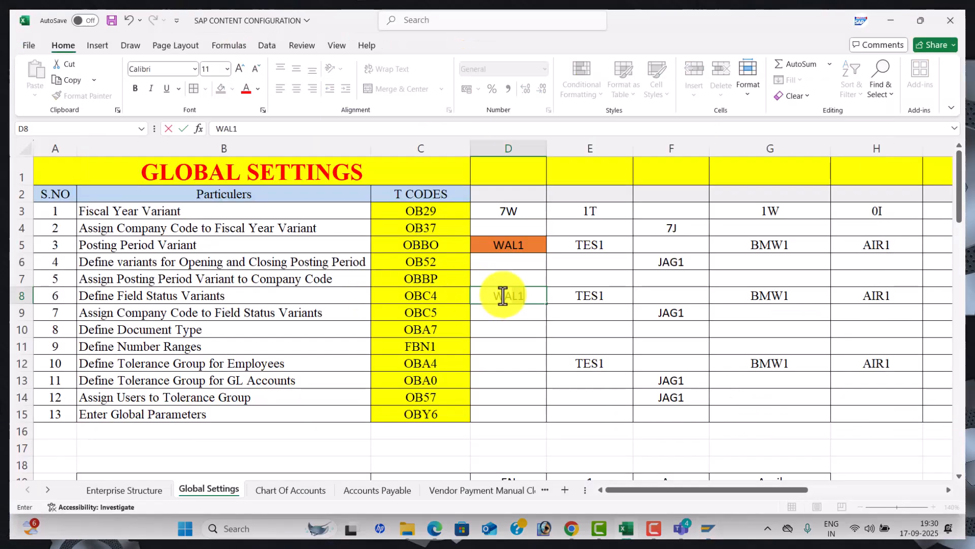
key("Return")
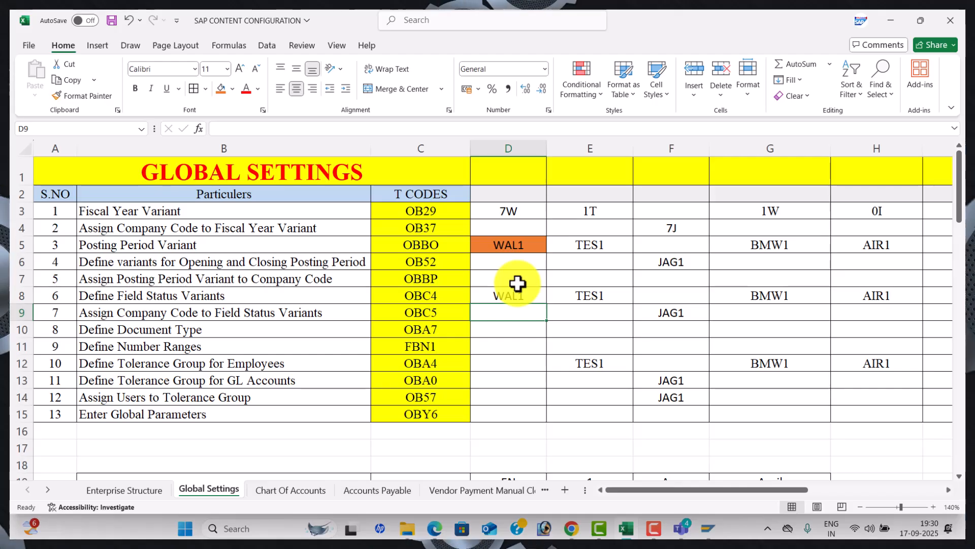
Switch back to SAP and open transaction OBC5 for assigning company codes to field status variants.
key("alt+Tab")
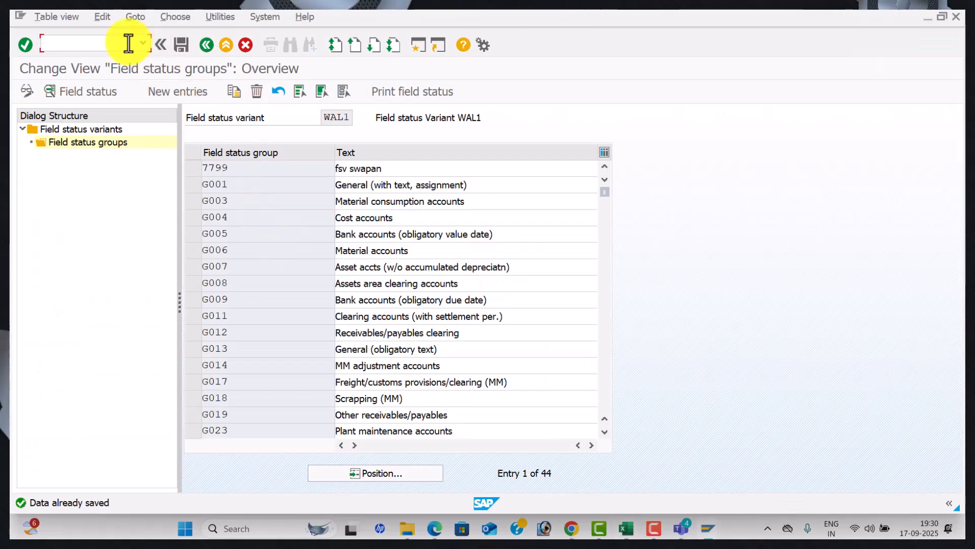
type("/NOB")
key("Return")
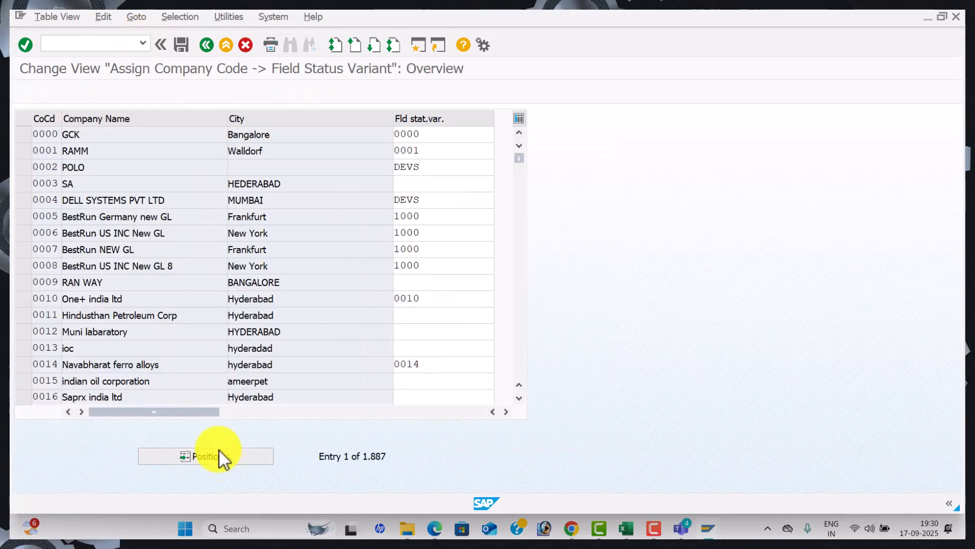
Locate company code WAL1, assign field status variant WAL1 to it and save under the proposed customizing request.
left_click(221, 455)
type("WAL1")
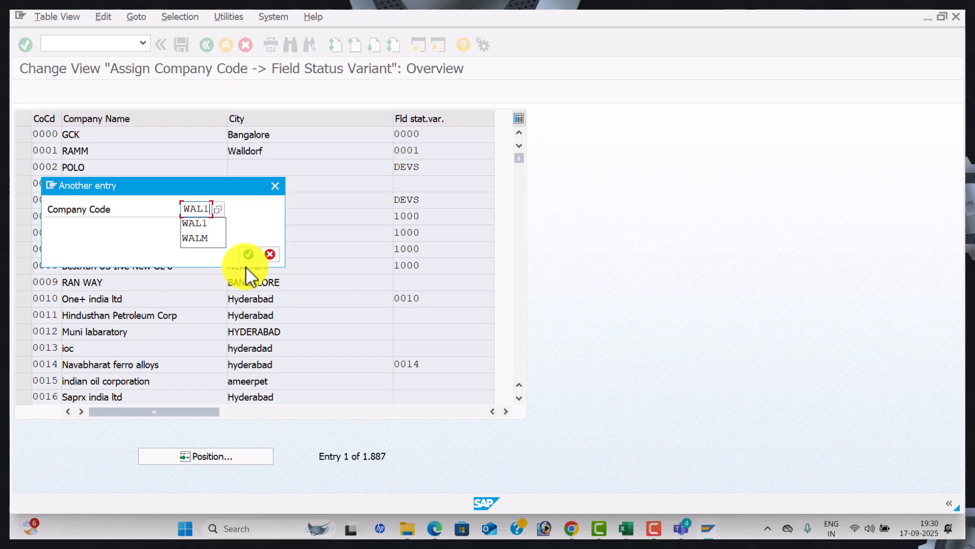
key("Return")
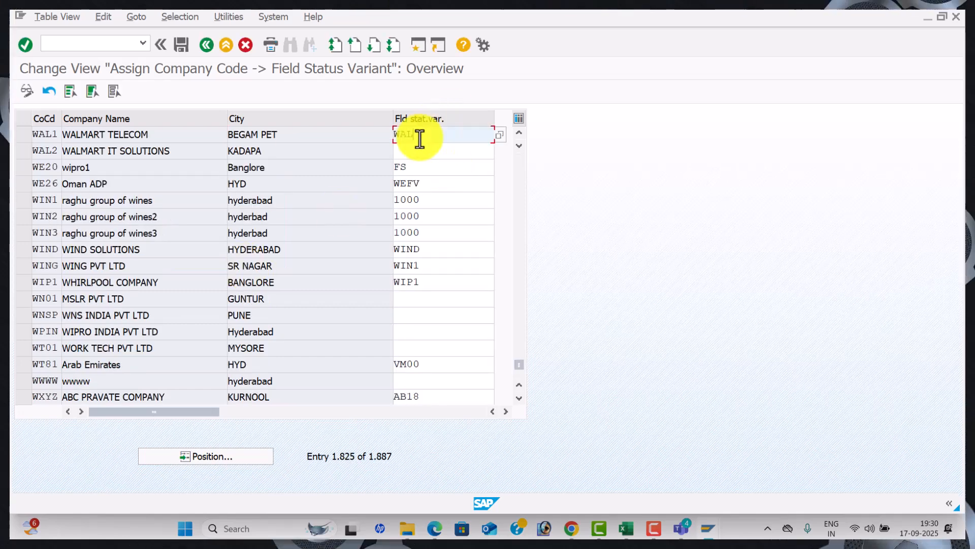
left_click(184, 46)
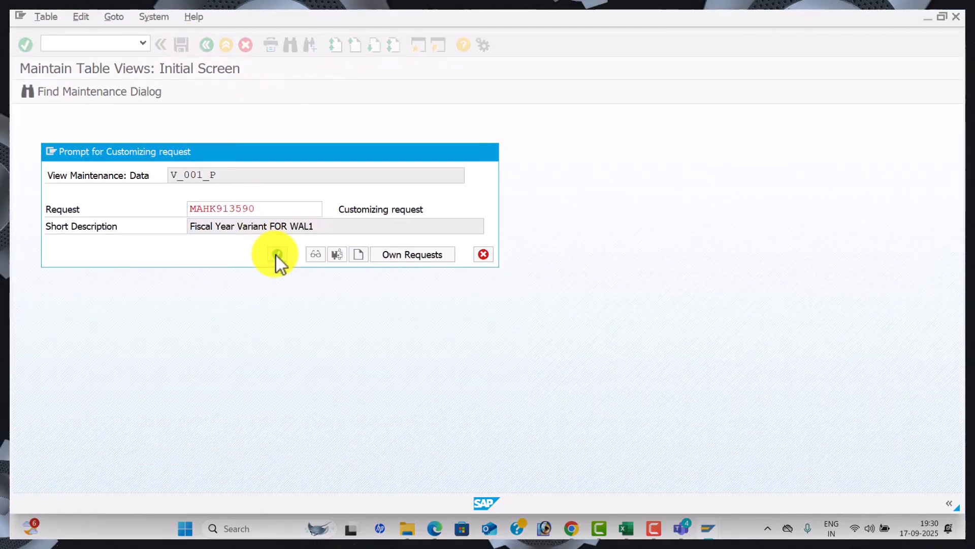
left_click(275, 254)
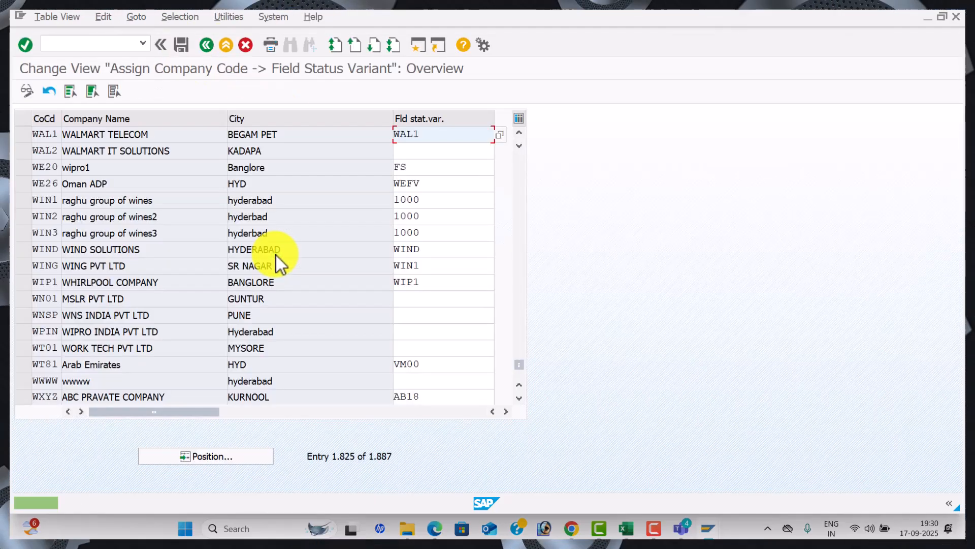
Look up the Define Document Type transaction code in the Excel sheet, switch back to SAP and open transaction OBA7.
key("alt+Tab")
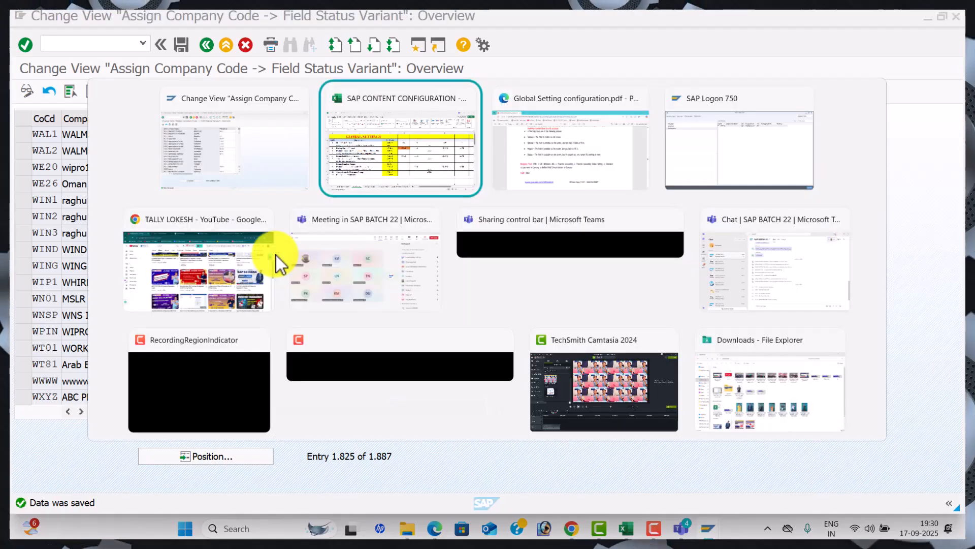
left_click(450, 332)
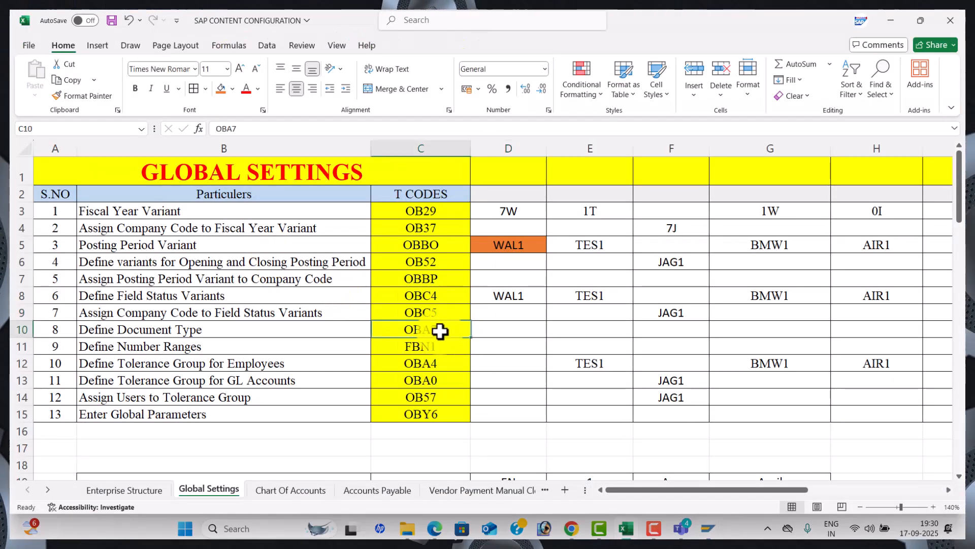
key("alt+Tab")
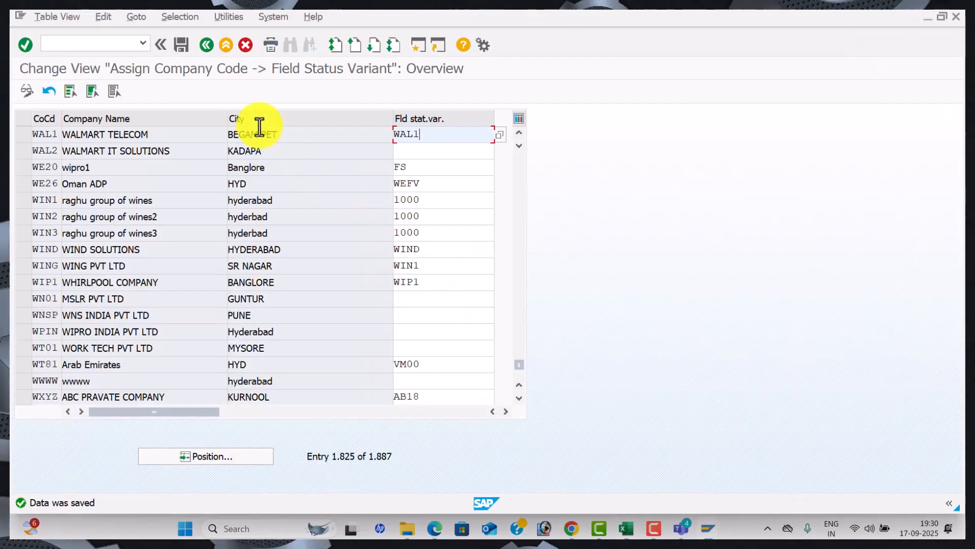
left_click(107, 44)
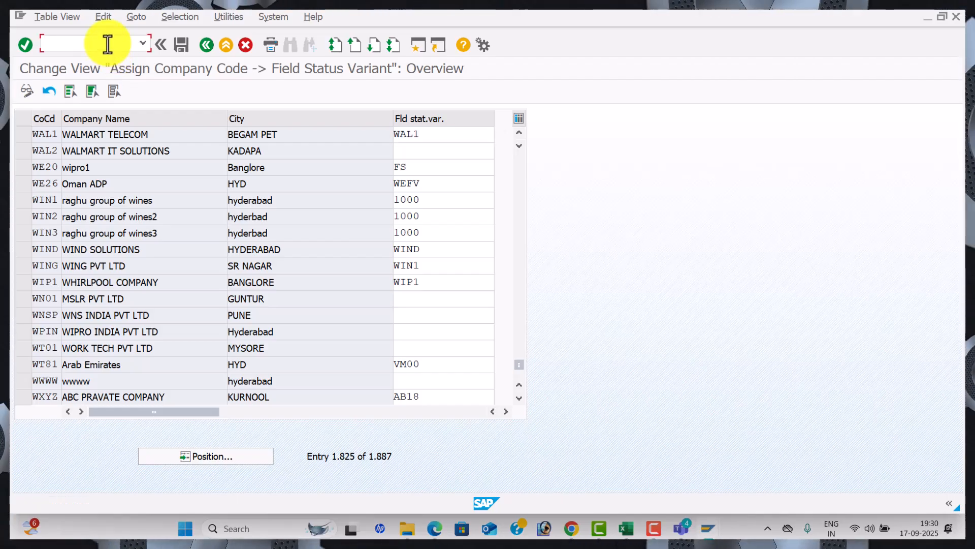
type("/NOBA")
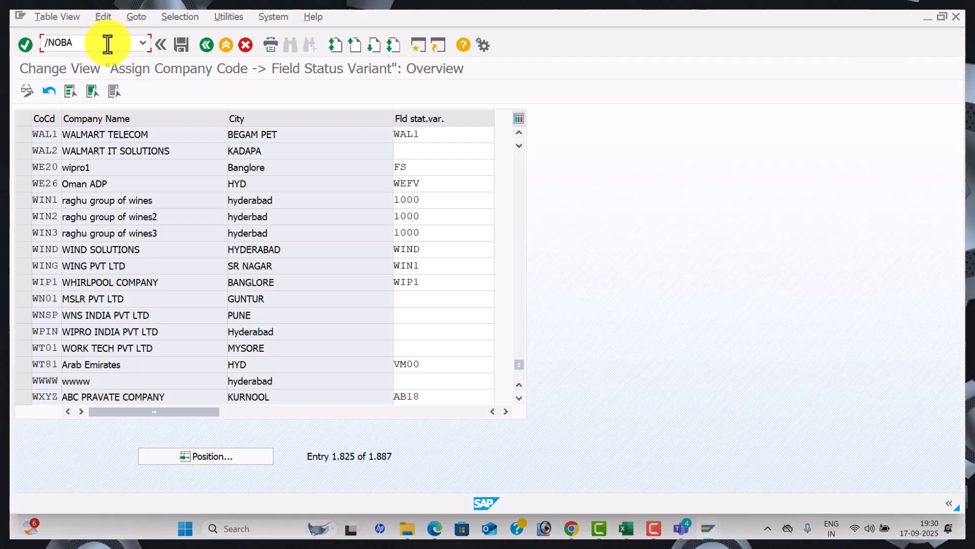
key("Return")
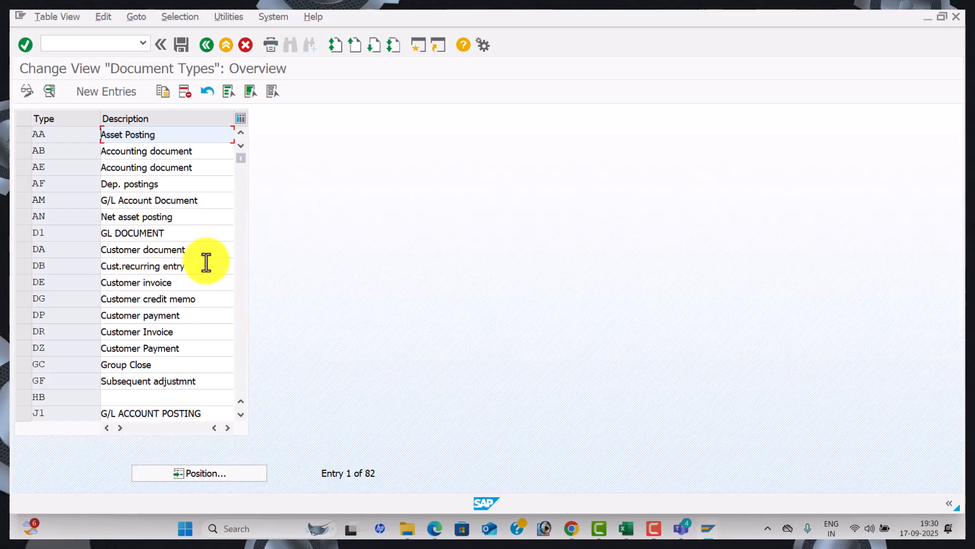
Switch to the Global Setting configuration PDF and review the document type codes and their descriptions.
key("alt+Tab")
scroll(269, 300, "down", 20)
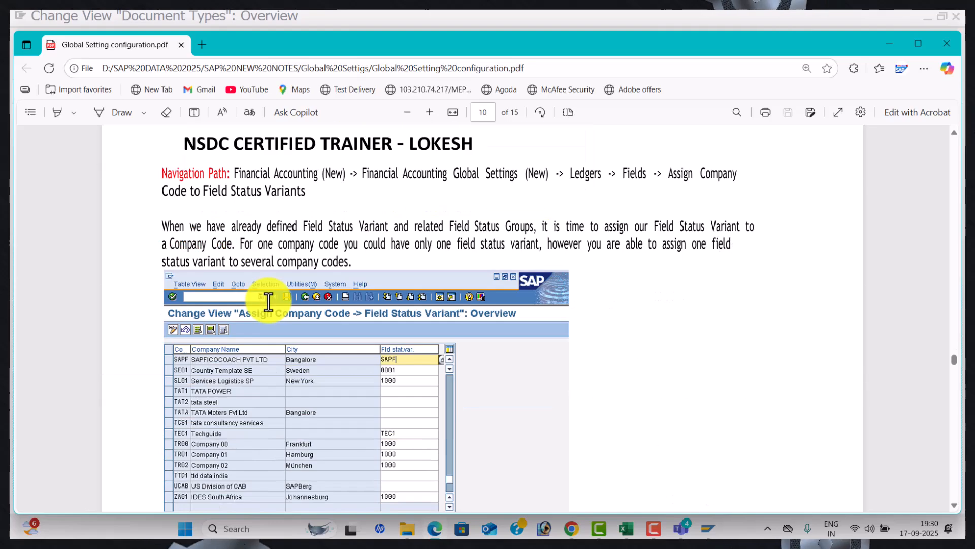
scroll(268, 300, "down", 20)
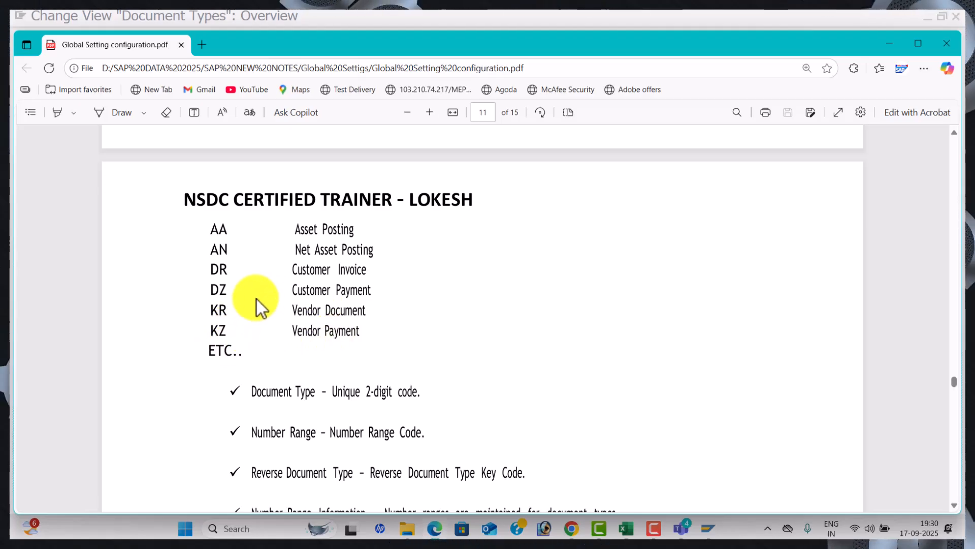
Switch back to SAP and position the document types list on SA, DR and KR in turn to check these types.
key("alt+Tab")
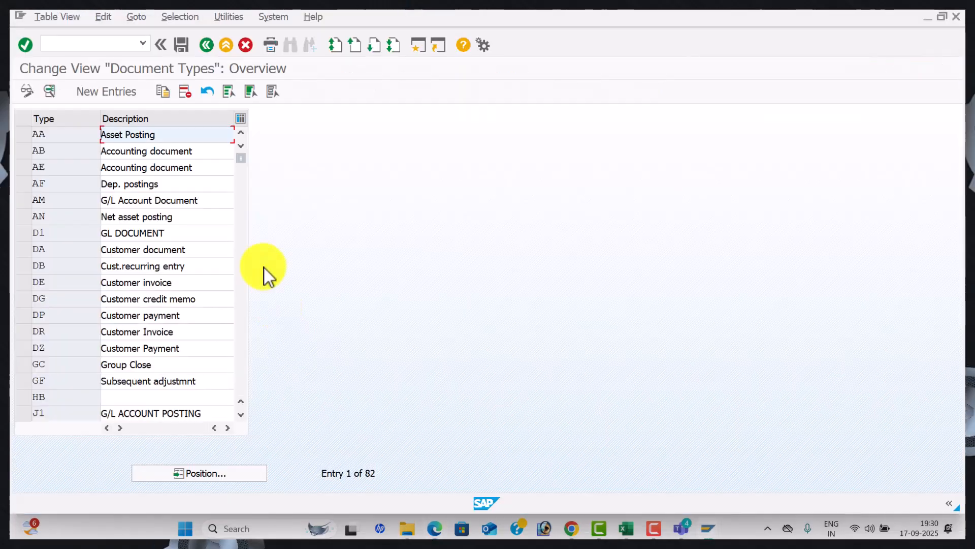
left_click(218, 474)
type("SA")
key("Return")
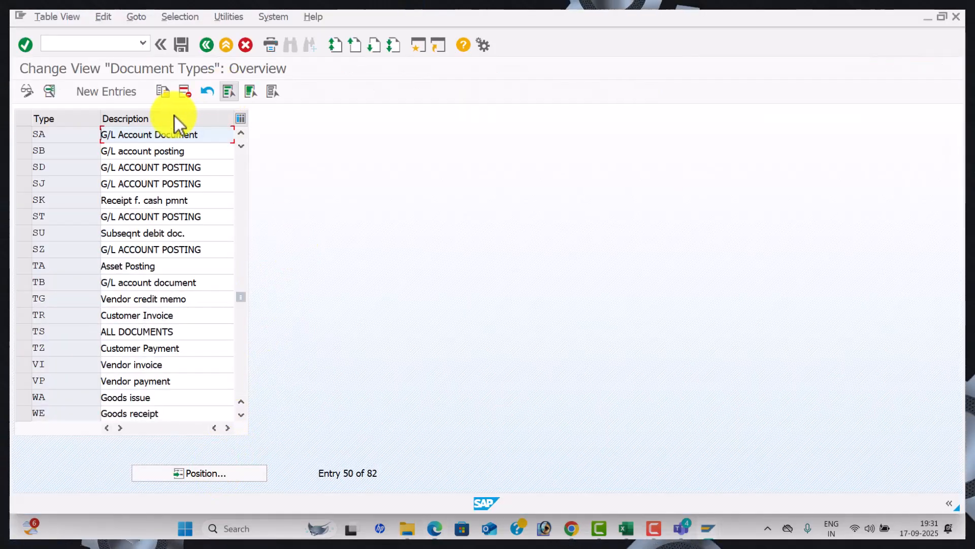
left_click(206, 473)
type("DR")
key("Return")
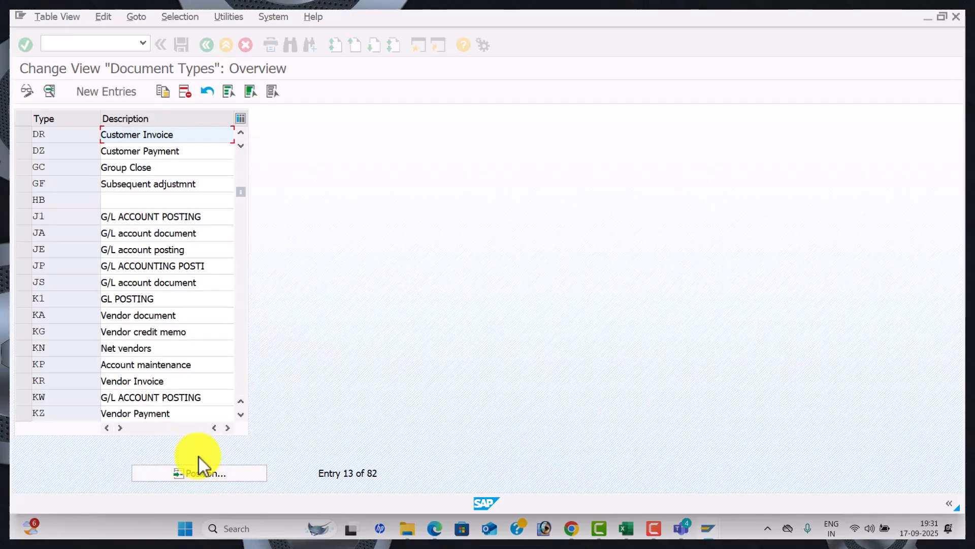
left_click(241, 471)
type("KR")
key("Return")
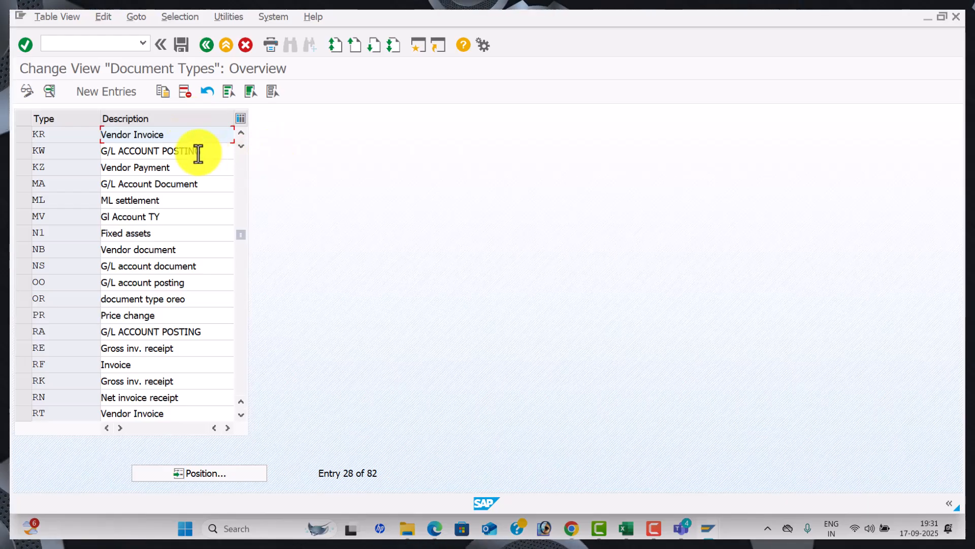
Switch to the Excel checklist, look up the Define Number Ranges transaction code, and return to the SAP document types list.
key("alt+Tab")
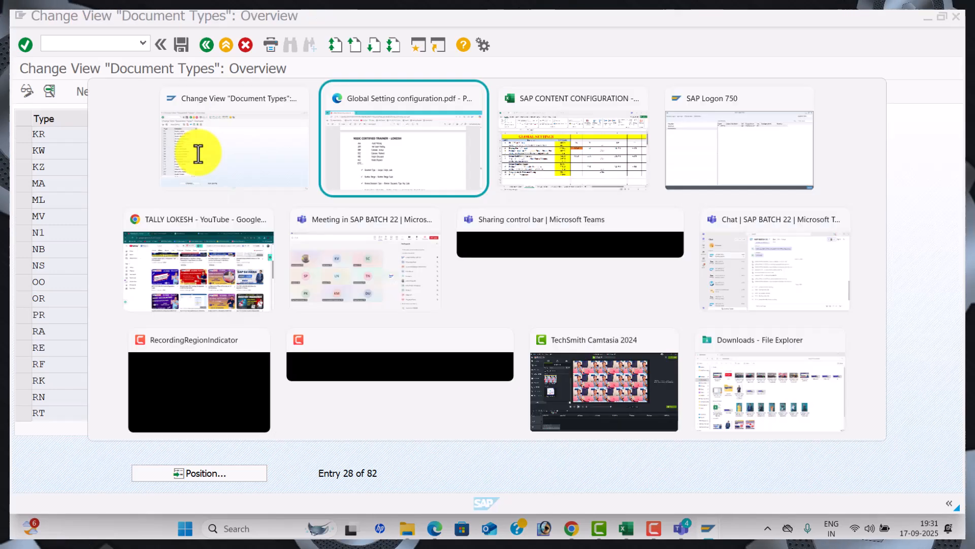
left_click(441, 350)
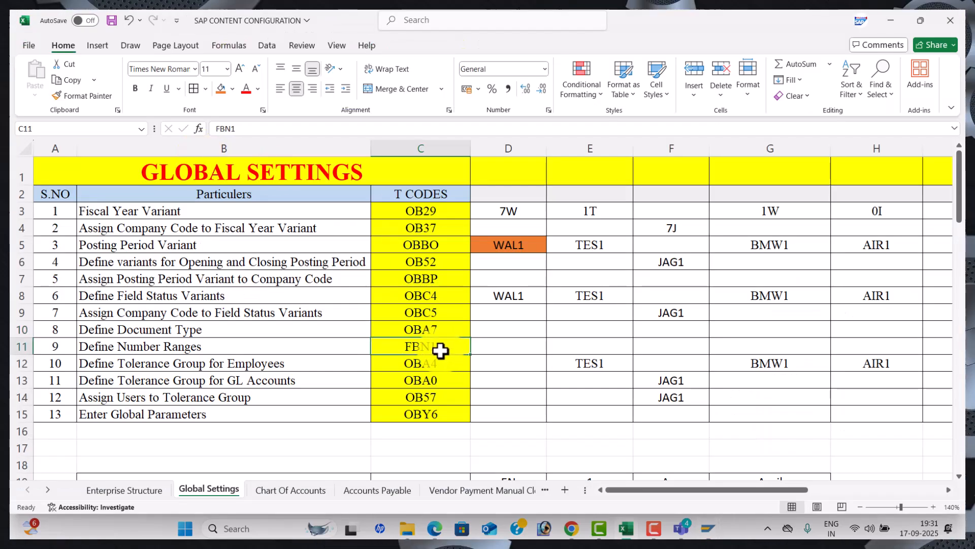
key("Up")
left_click(435, 345)
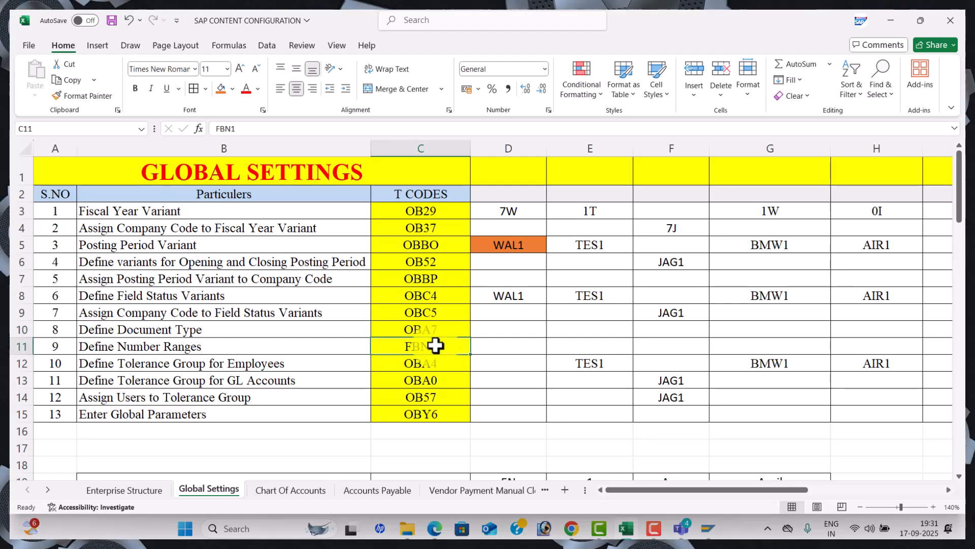
key("alt+Tab")
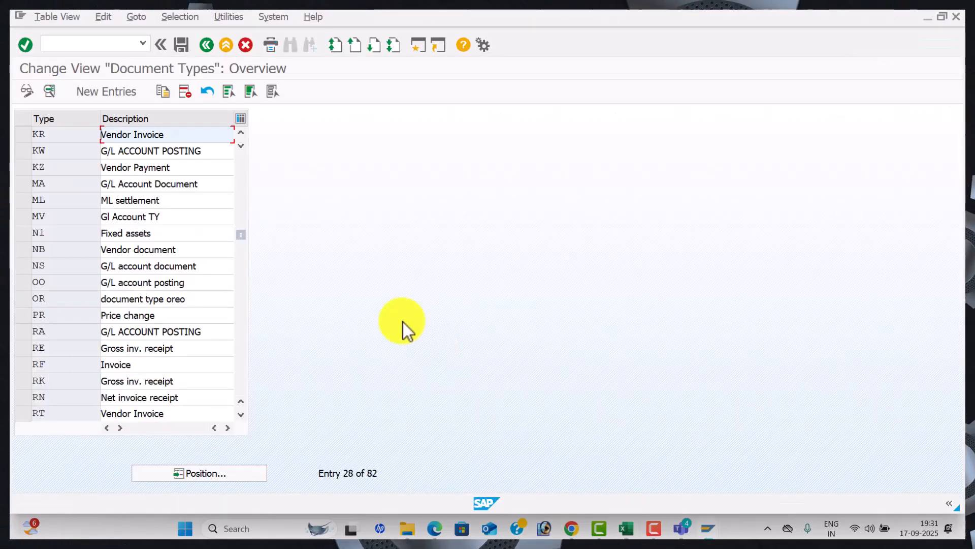
Open the details of document type KR and bring up its number range intervals for company code WAL1 in change mode.
double_click(181, 138)
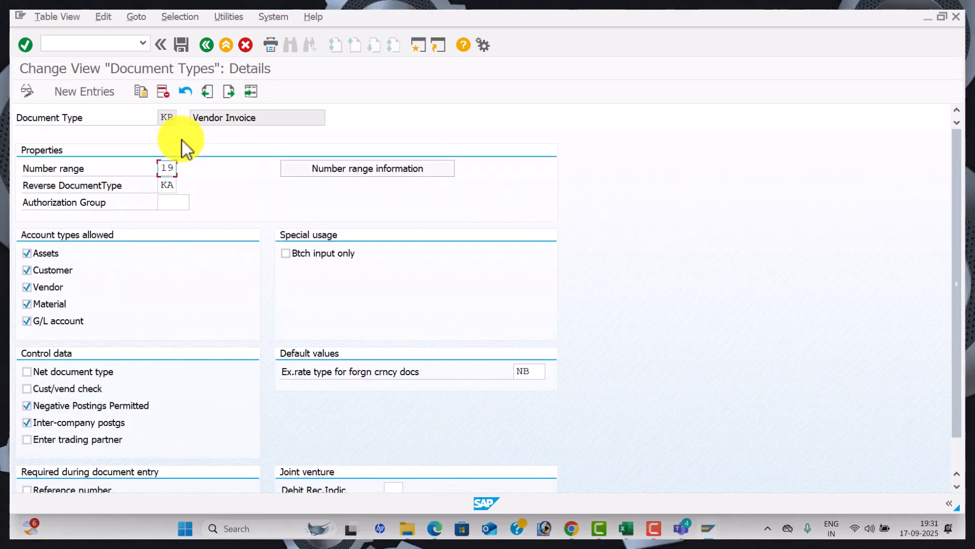
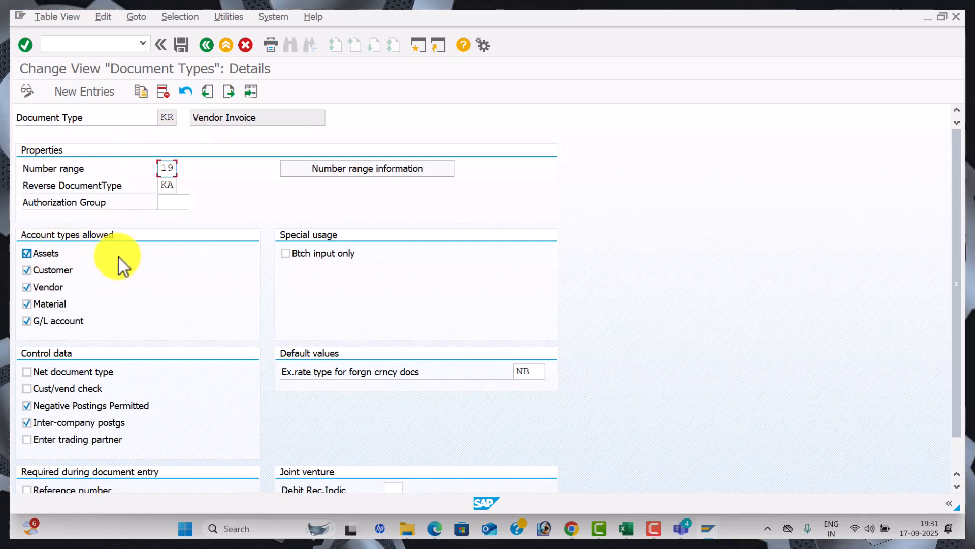
left_click(350, 173)
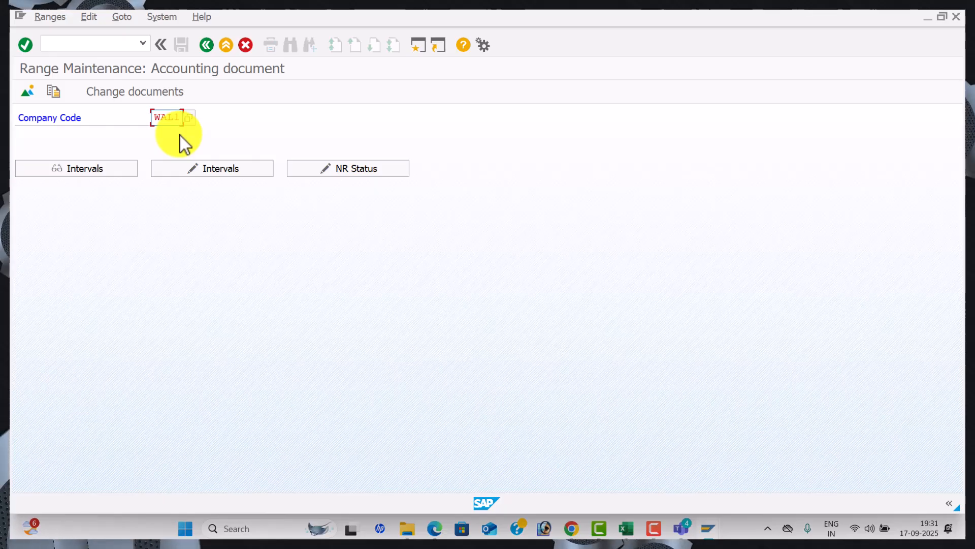
left_click(227, 168)
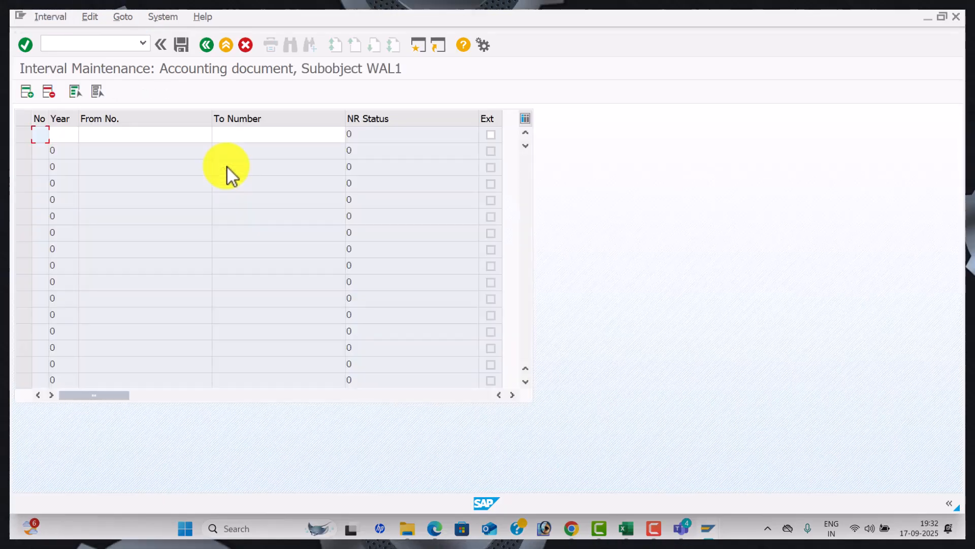
Enter number range interval 19 for year 2025 from 01 to 1000, save it and acknowledge the transport notice.
type("19 2025 ")
type("01")
key("Tab")
type("1000")
key("Tab")
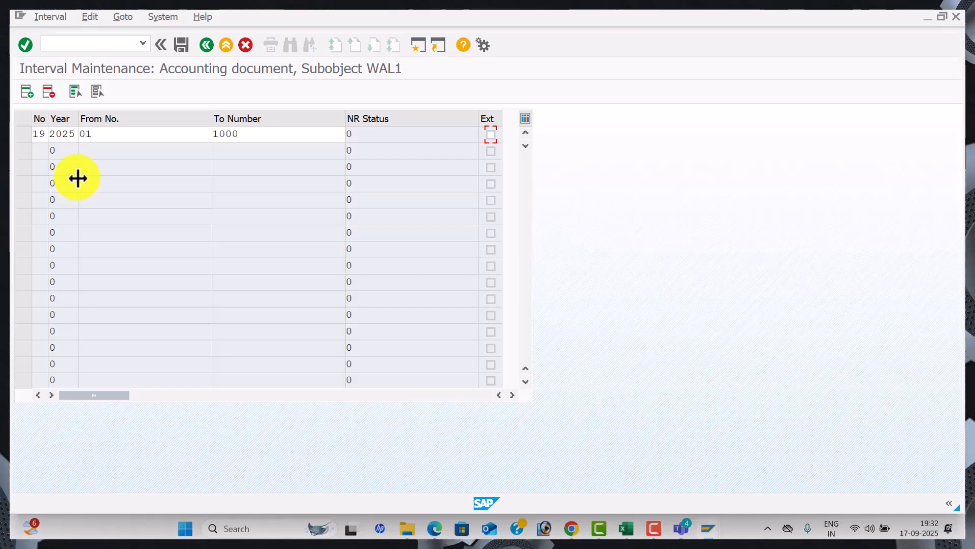
key("Return")
left_click(184, 47)
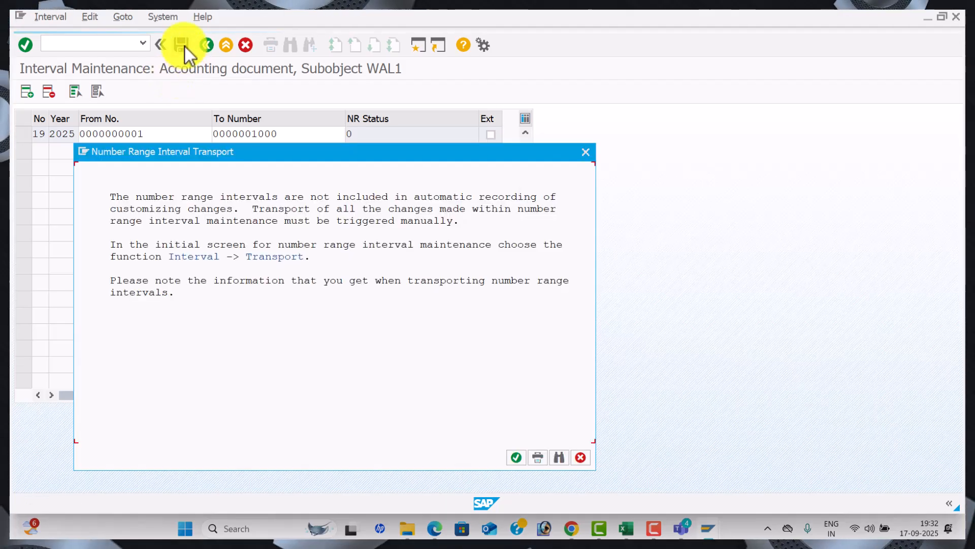
left_click(516, 457)
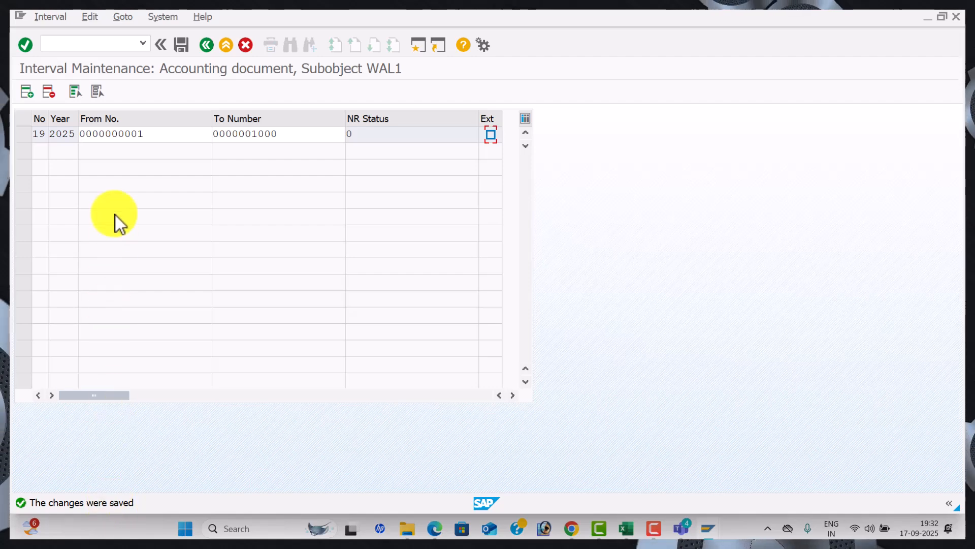
Return to the document types list, position it on DR and open the Customer Invoice type's details.
left_click(206, 47)
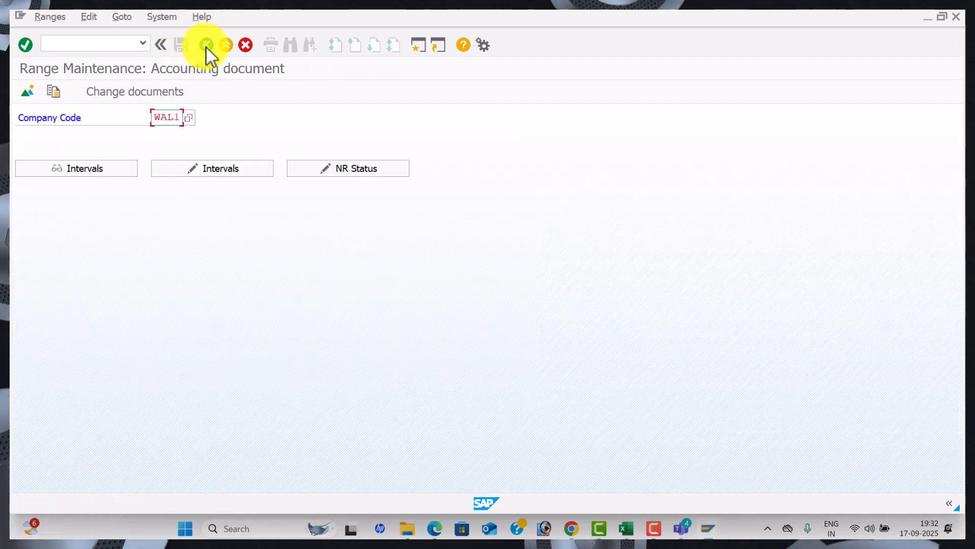
left_click(206, 46)
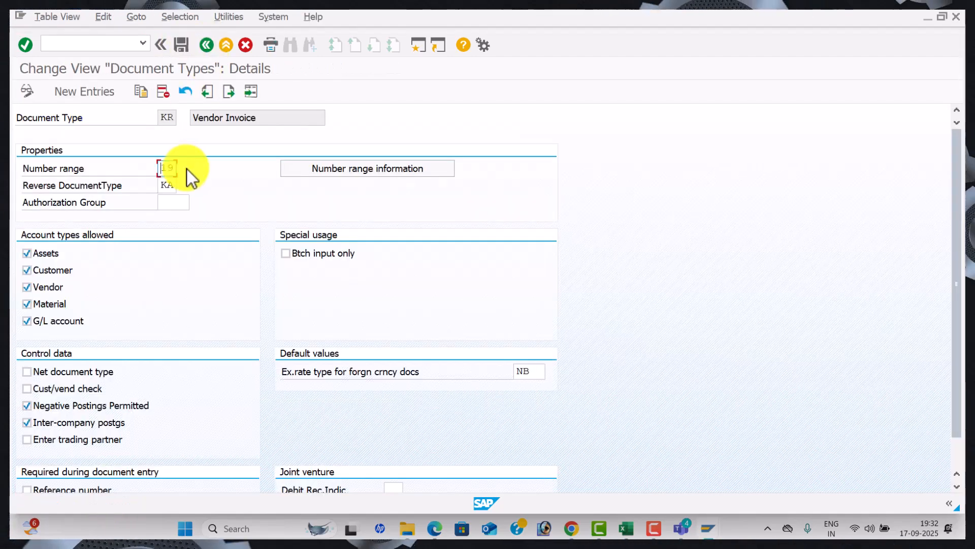
left_click(211, 49)
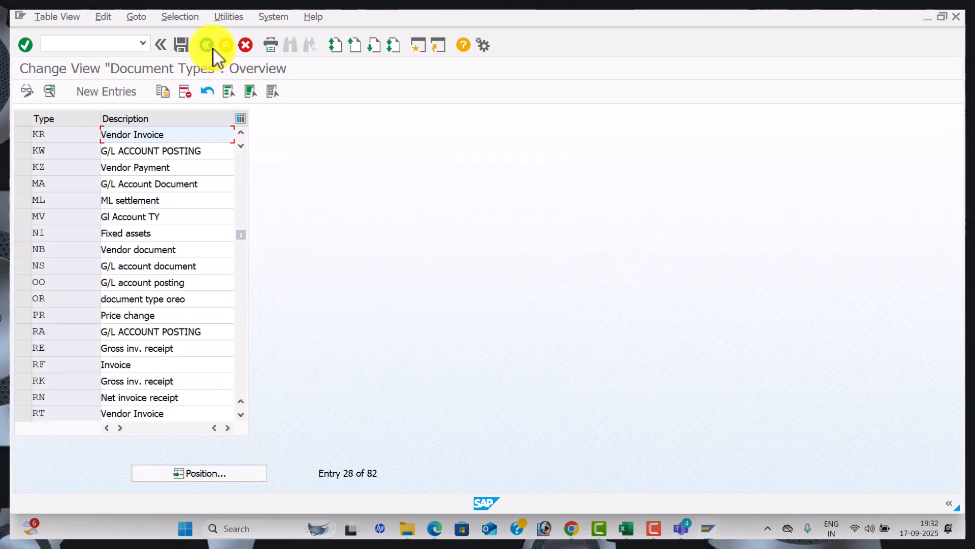
left_click(212, 474)
type("DR")
key("Return")
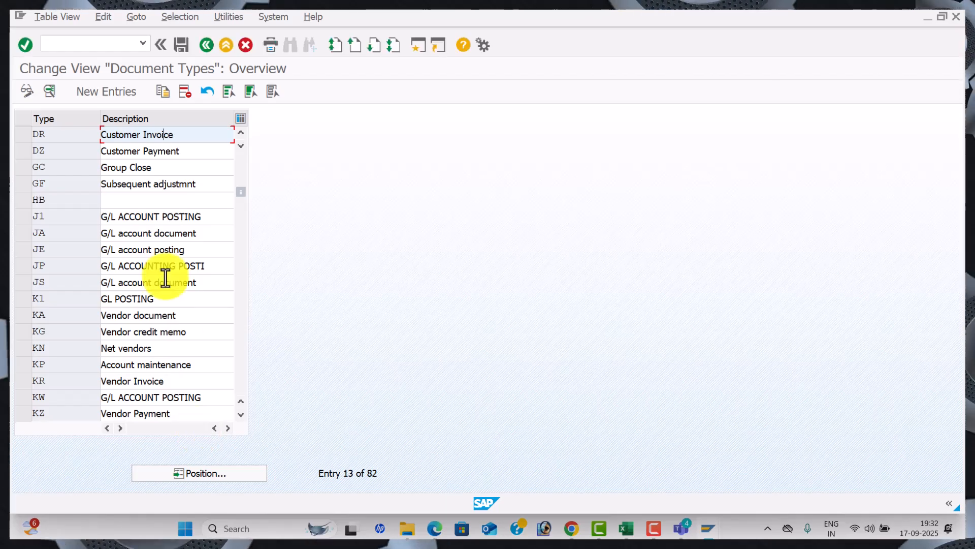
double_click(196, 137)
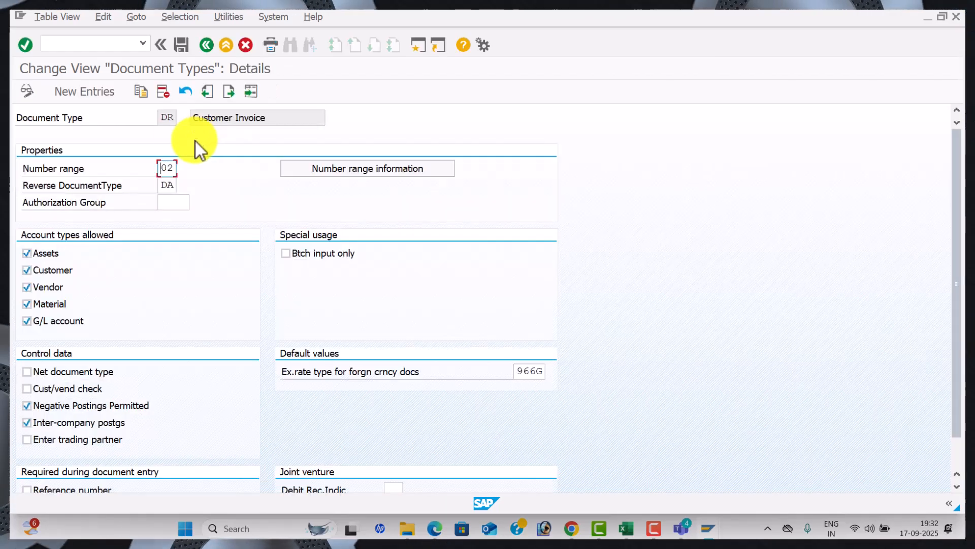
left_click(166, 172)
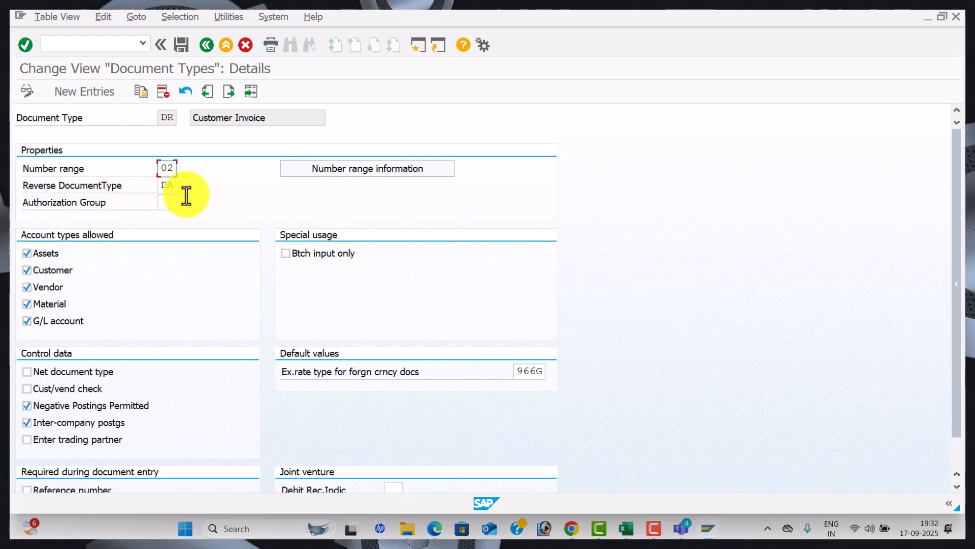
left_click(343, 173)
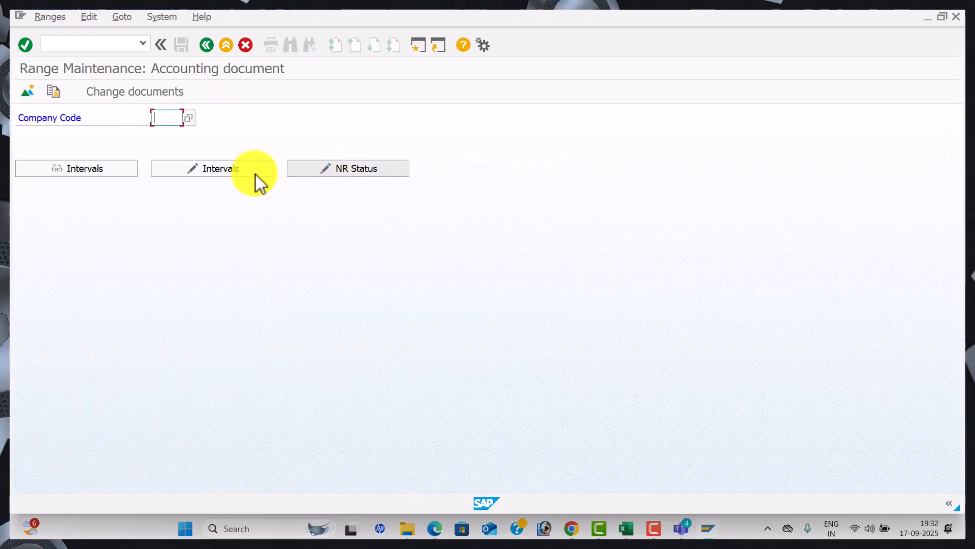
left_click(203, 166)
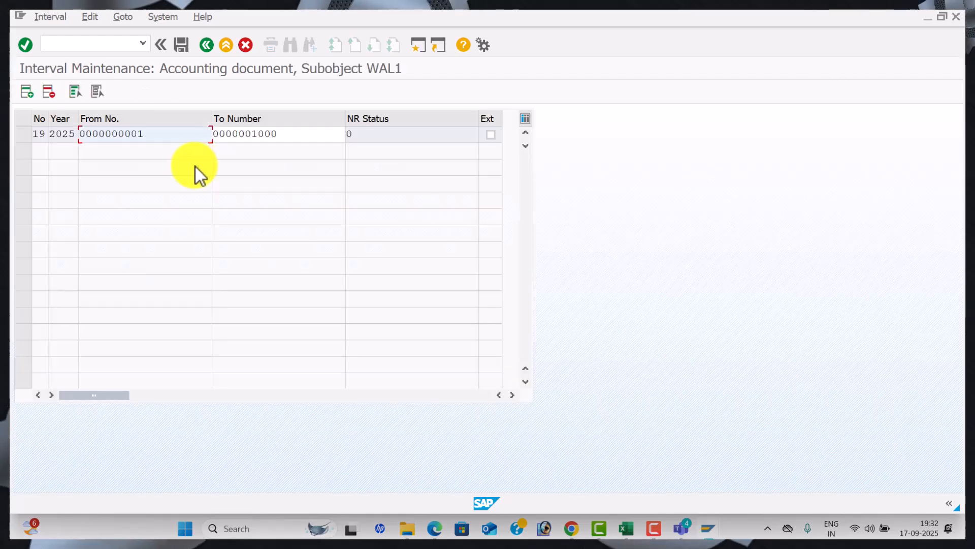
left_click(31, 93)
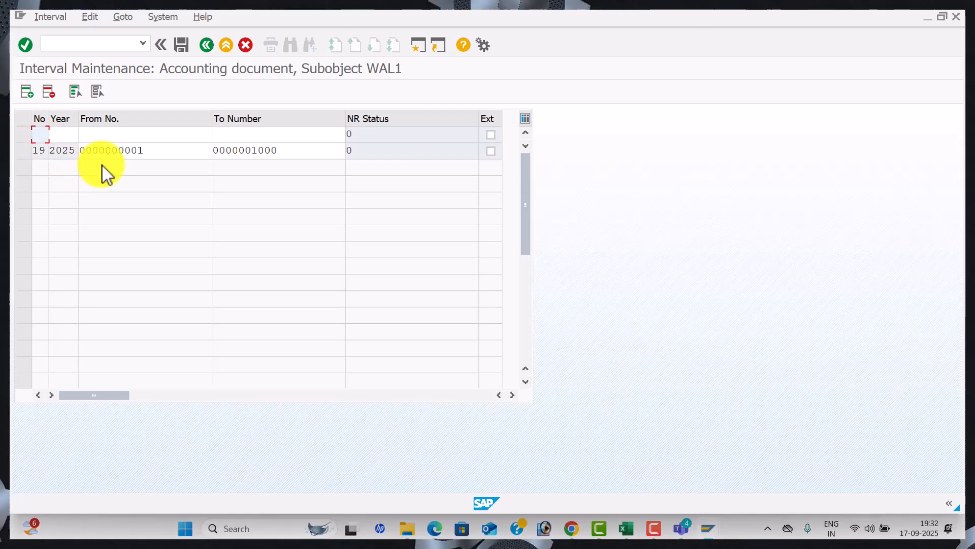
left_click(209, 45)
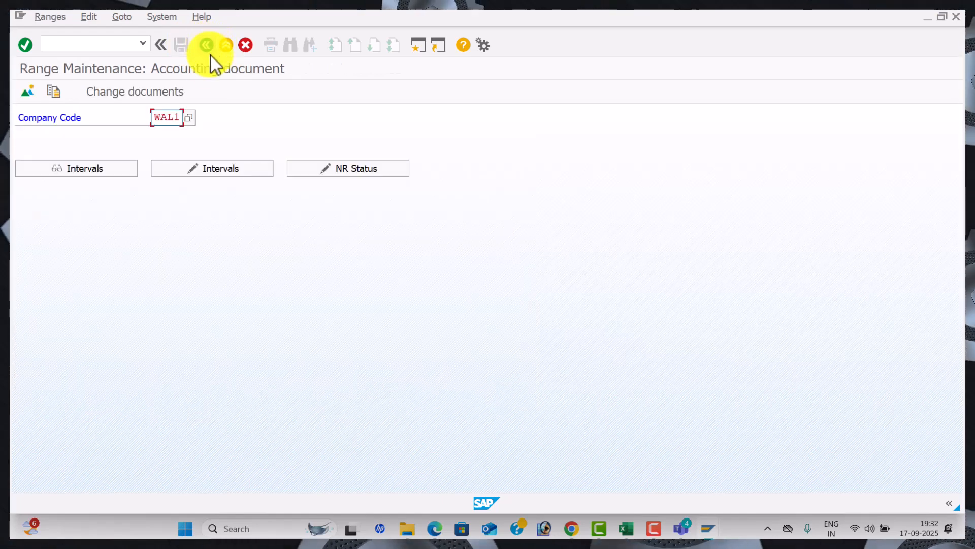
left_click(209, 51)
Open the number range information from document type DR and edit the intervals for company code WAL1.
left_click(327, 169)
left_click(173, 118)
left_click(179, 133)
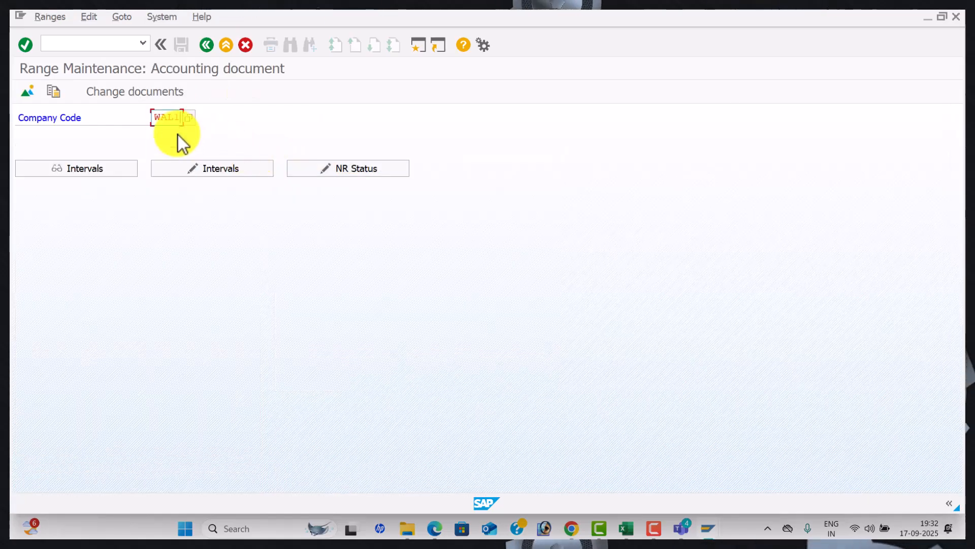
left_click(193, 169)
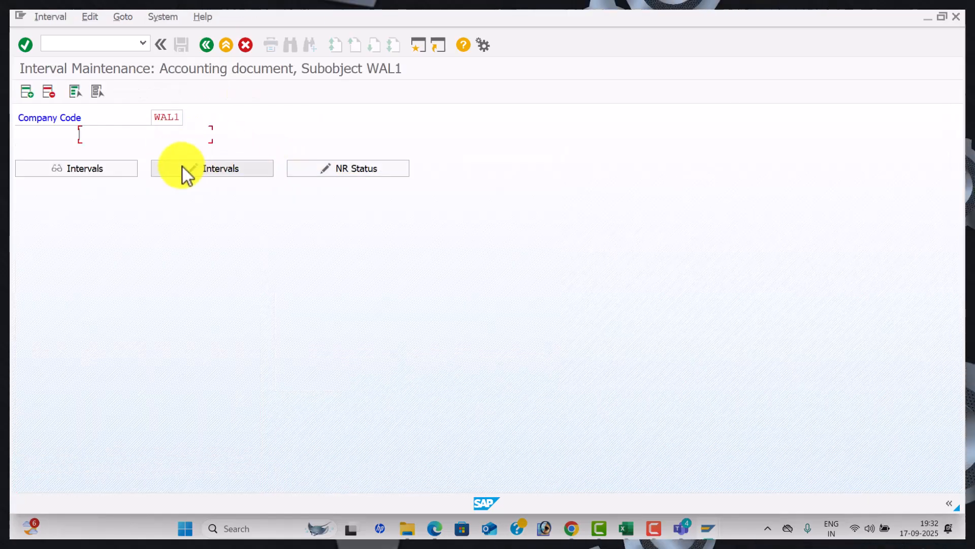
Insert number range interval 02 for year 2025 from 1001 to 2000, save it and acknowledge the transport notice.
left_click(32, 95)
type("02")
key("Tab")
type("2025")
key("Tab")
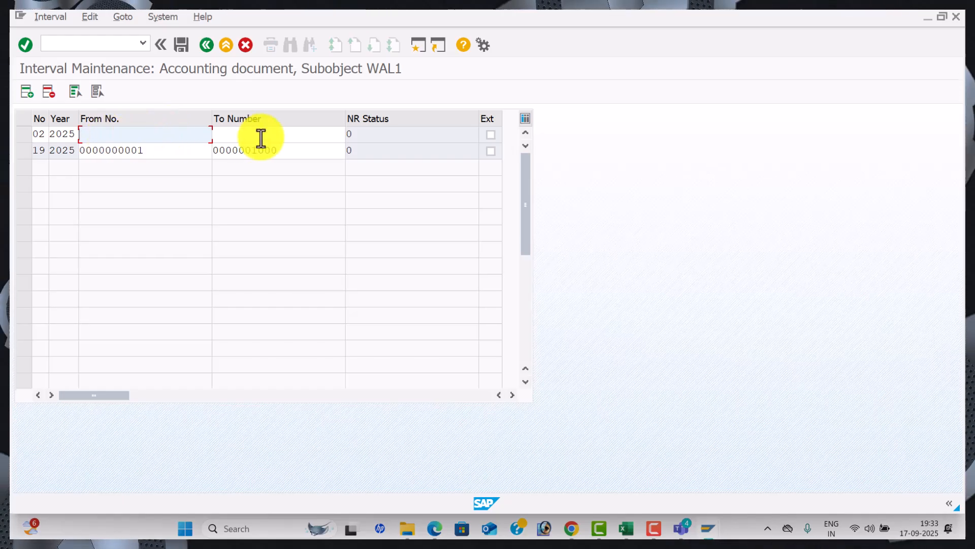
type("1")
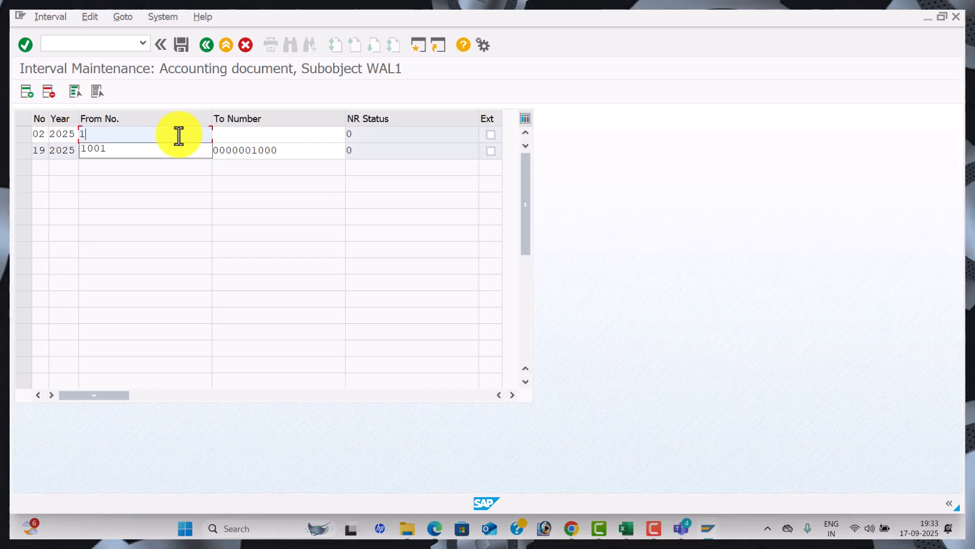
type("001")
key("Tab")
type("2000")
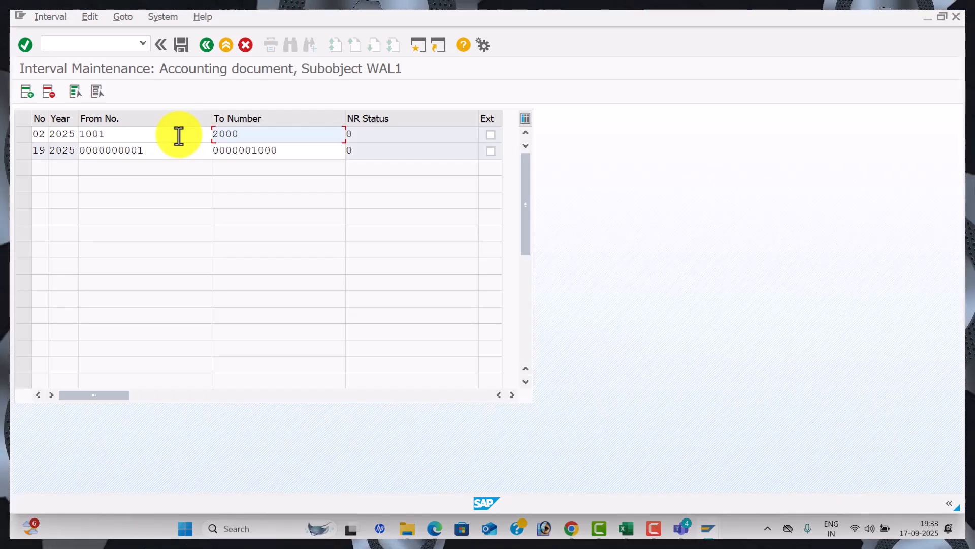
key("Return")
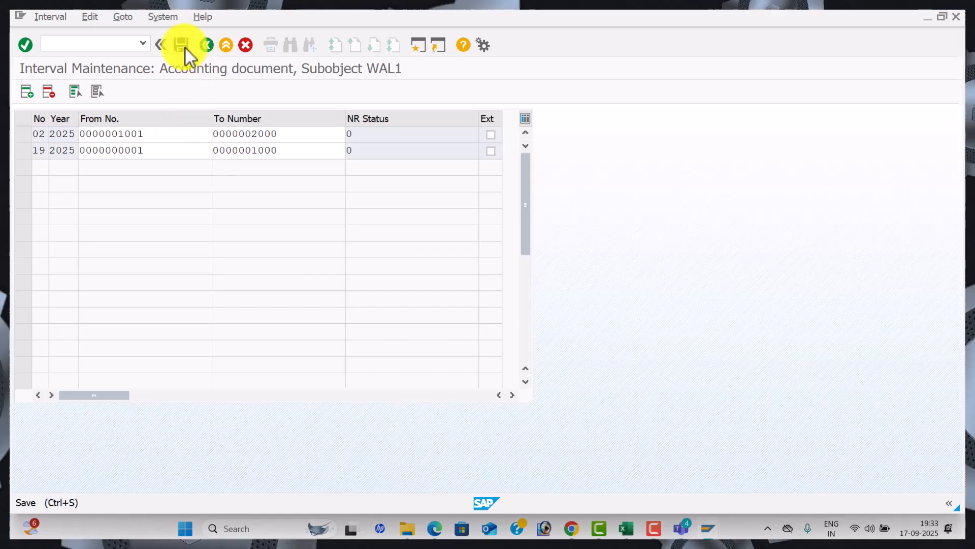
left_click(183, 45)
left_click(515, 456)
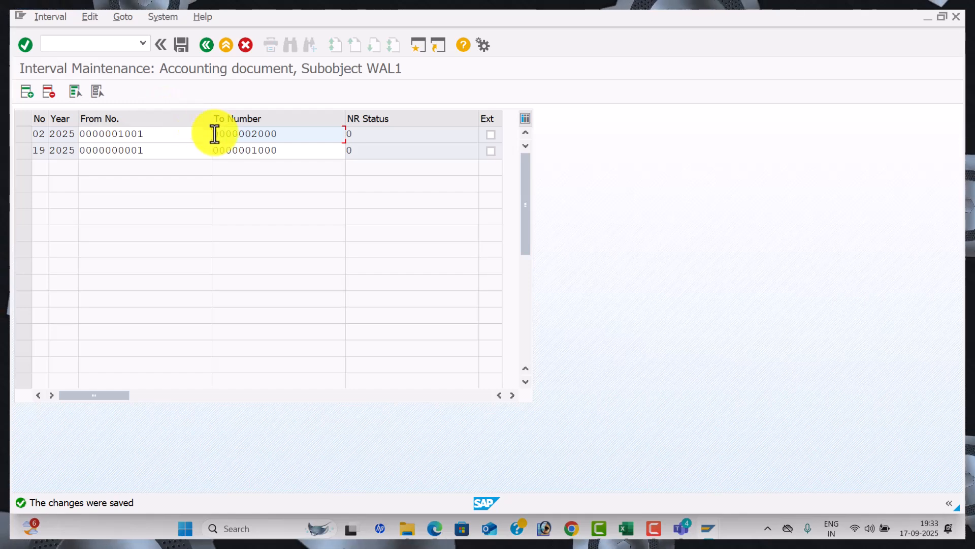
Return to the document types list, position it on SA and open the G/L Account Document type's details.
left_click(207, 45)
left_click(208, 46)
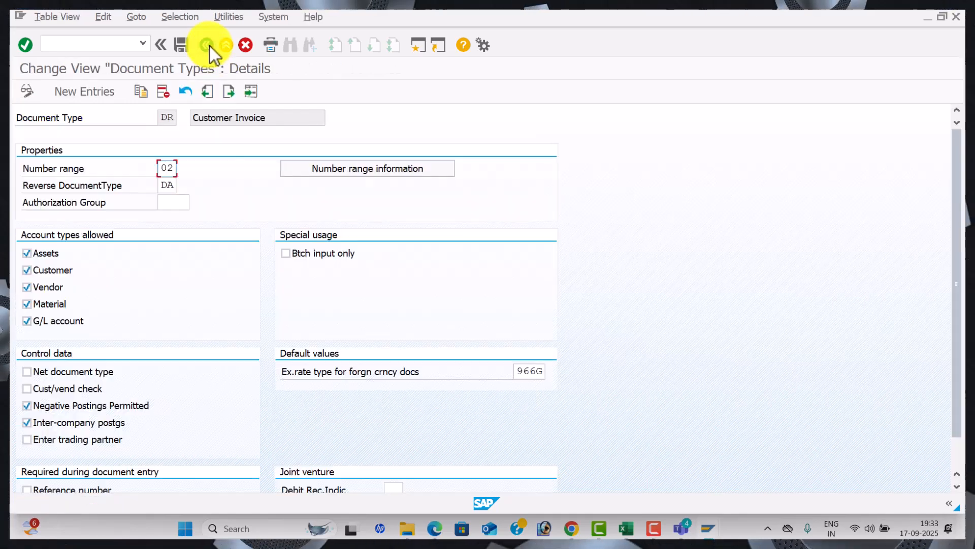
left_click(208, 46)
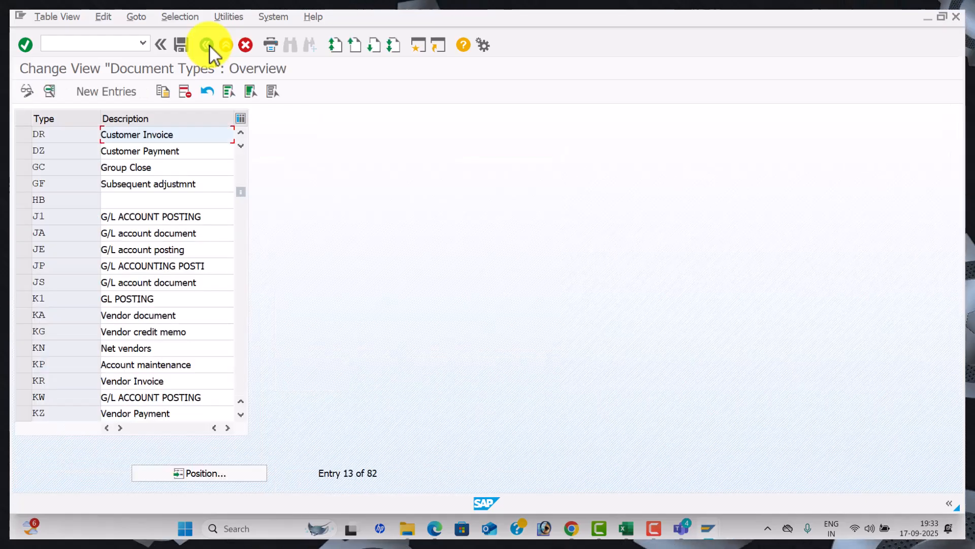
key("alt+Tab")
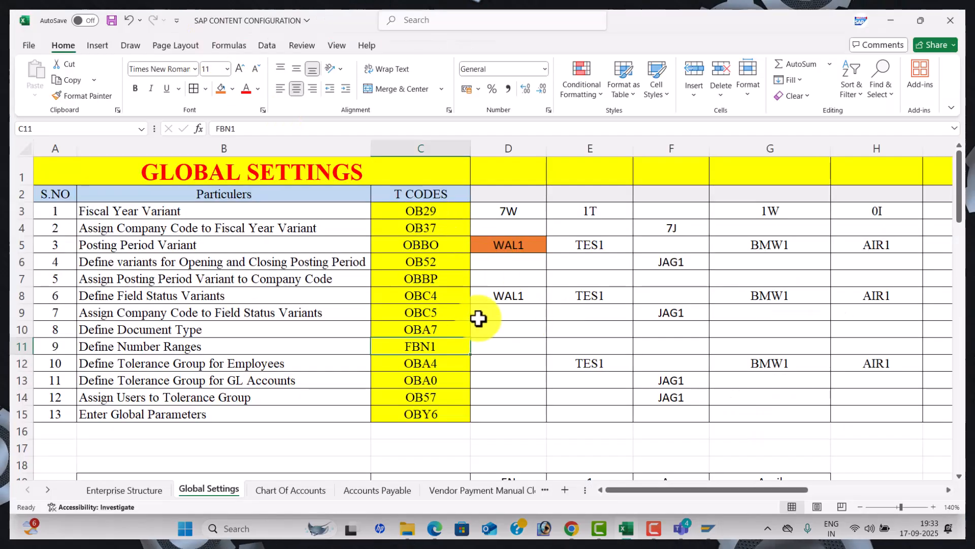
key("alt+Tab")
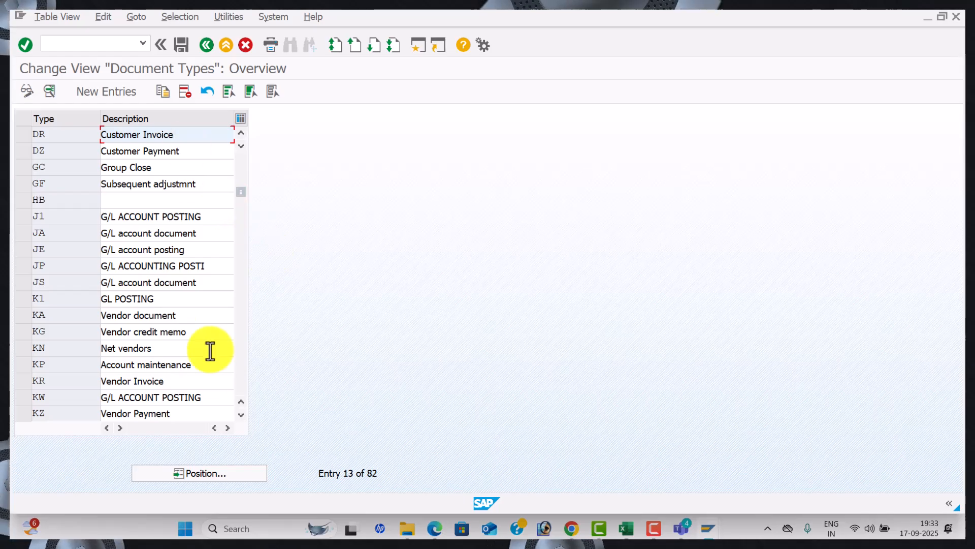
left_click(243, 478)
type("S")
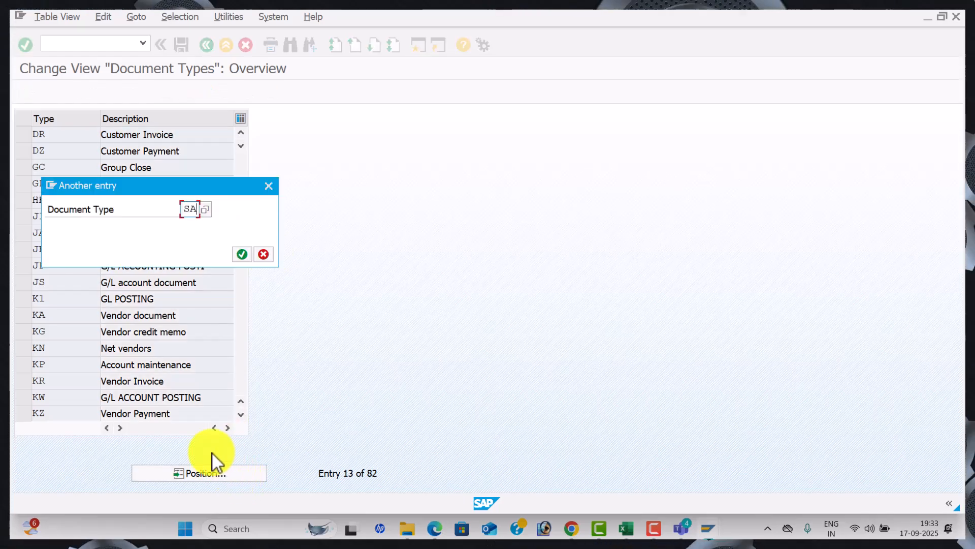
type("A")
key("Return")
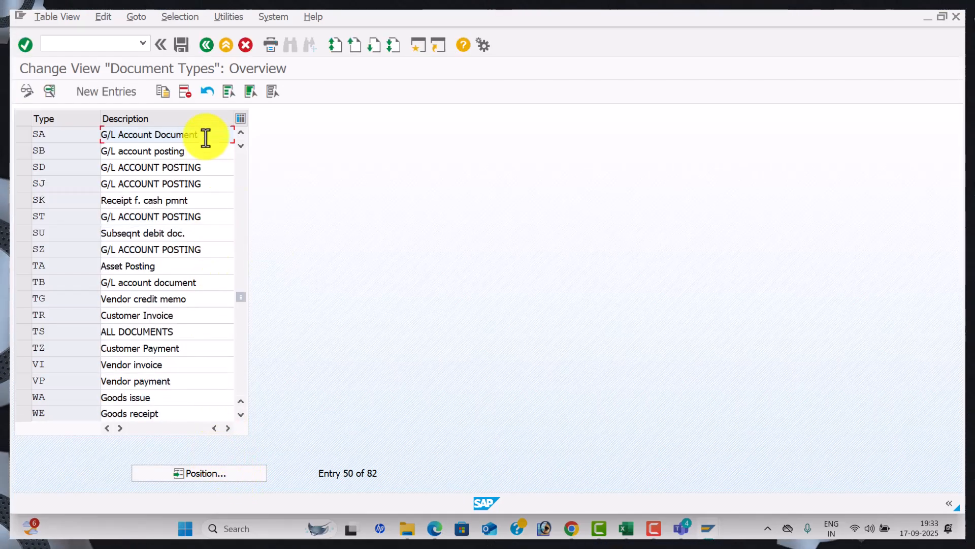
double_click(206, 136)
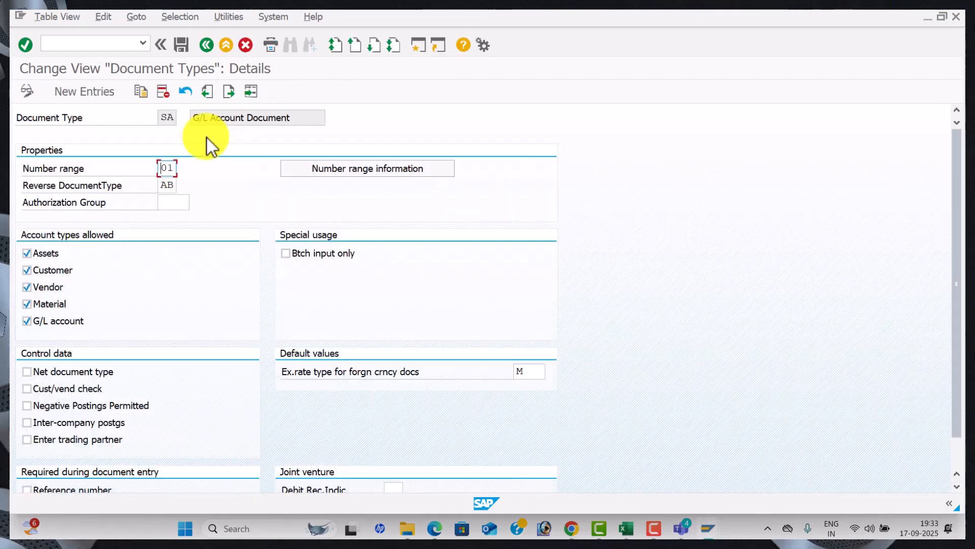
Open the number range information from document type SA and edit the intervals for company code WAL1.
left_click(344, 172)
left_click(171, 119)
left_click(179, 130)
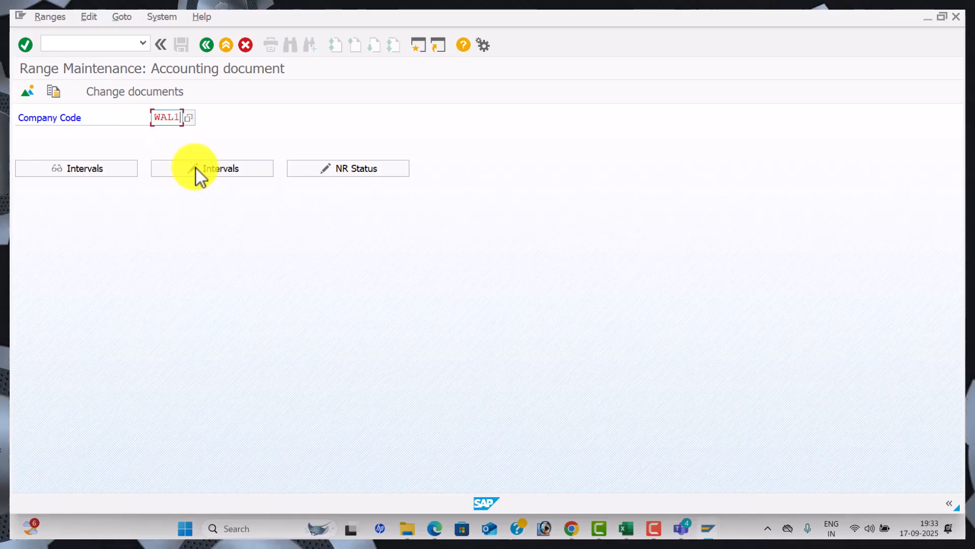
left_click(198, 170)
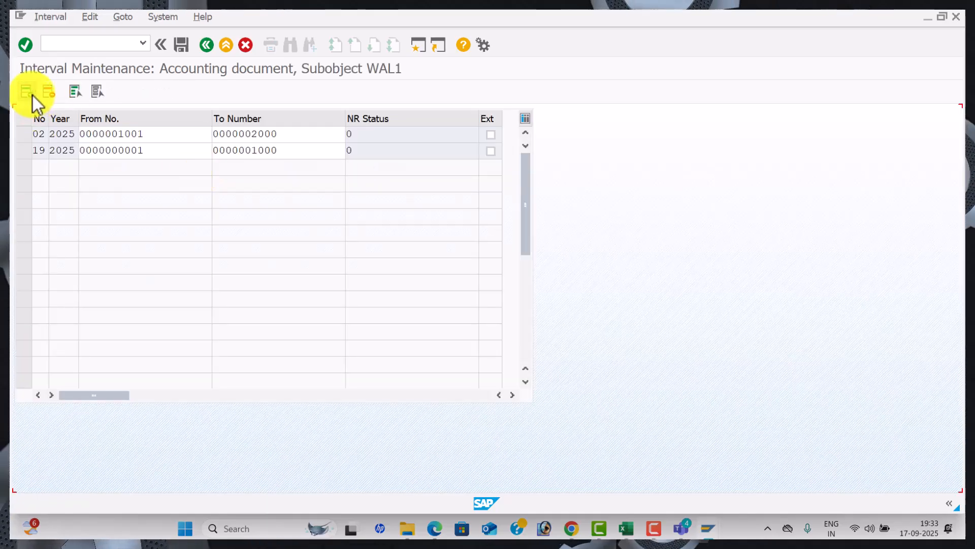
Insert number range interval 01 for year 2025 from 2001 to 3000, save it and acknowledge the transport notice.
left_click(32, 95)
type("2025")
key("Tab")
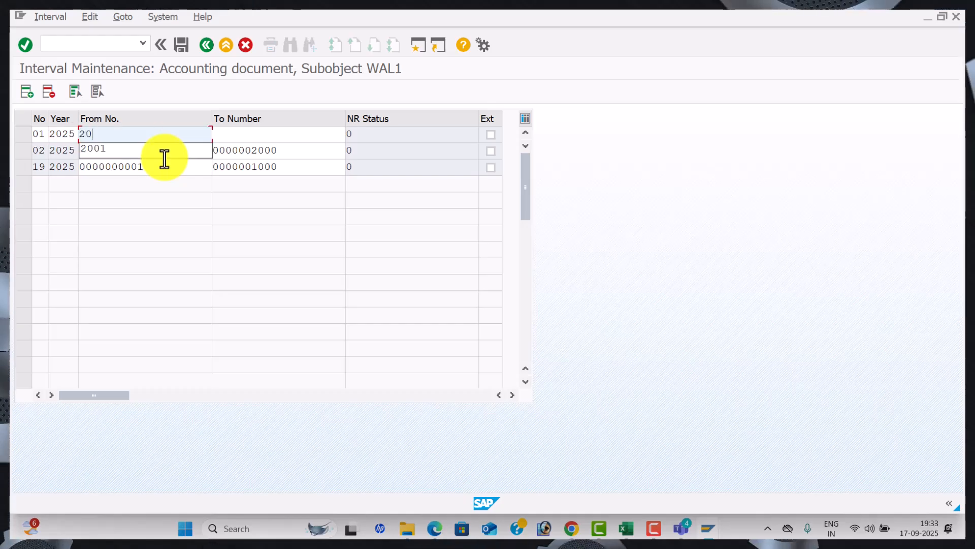
key("Tab")
type("300")
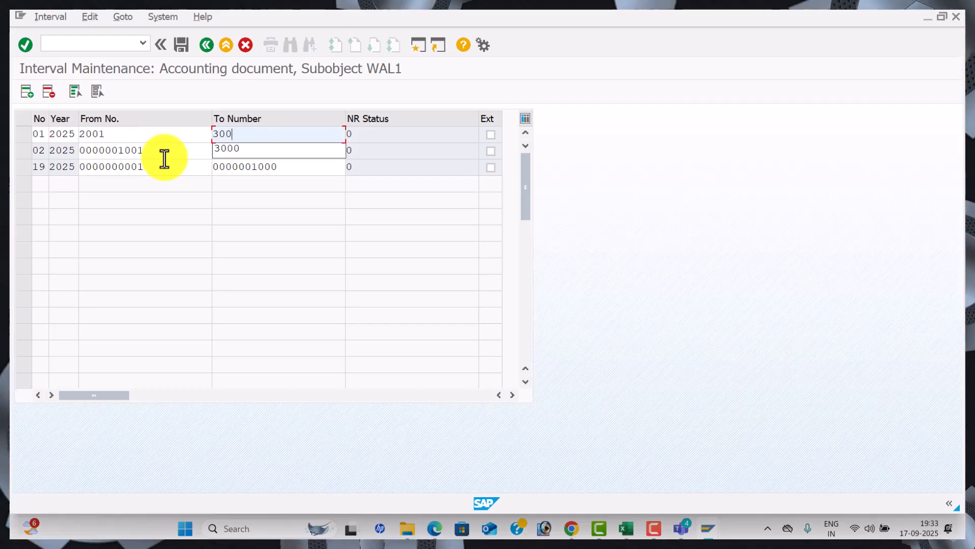
type("0")
key("Return")
left_click(181, 45)
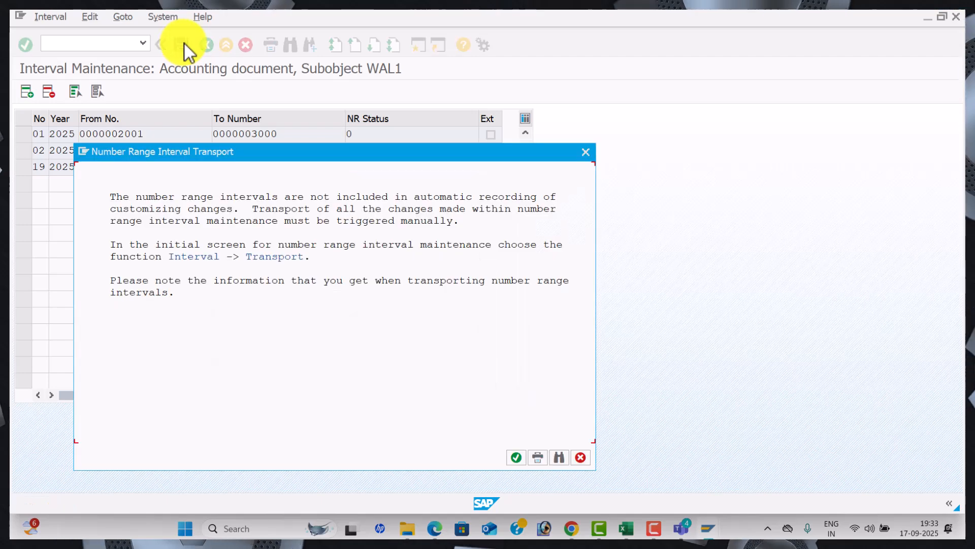
left_click(515, 457)
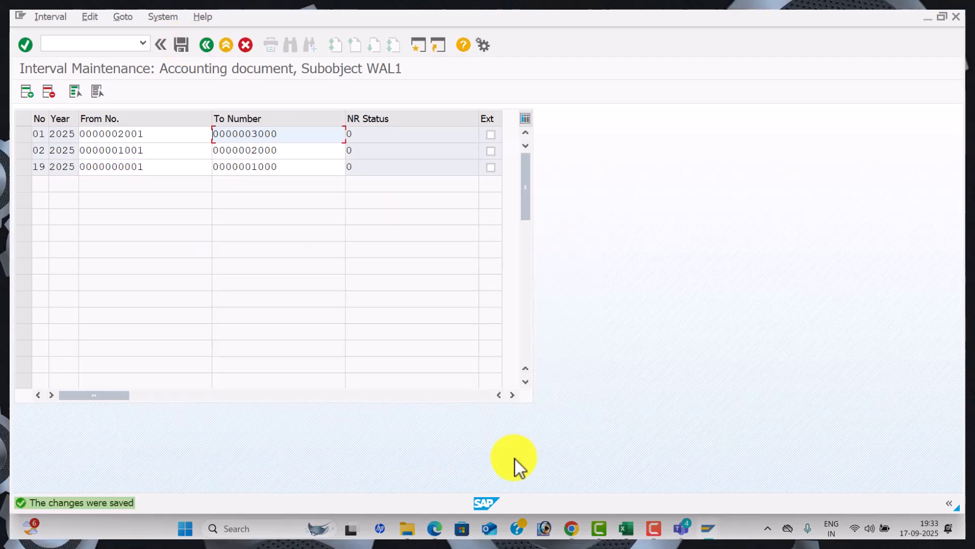
Switch to the Global Setting configuration PDF and read from the document types through the number ranges to the employee tolerance group section.
key("alt+Tab")
key("alt+Tab")
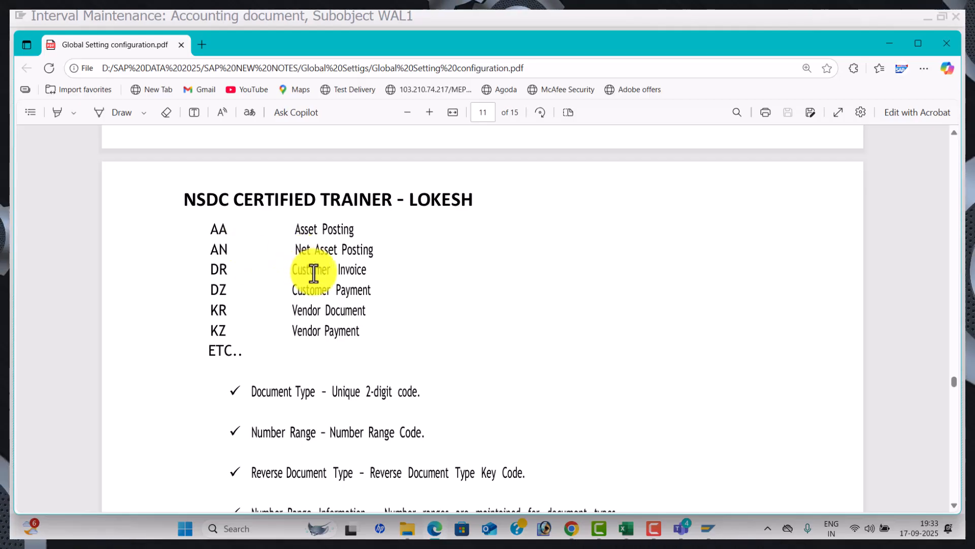
scroll(314, 273, "down", 8)
scroll(403, 330, "down", 15)
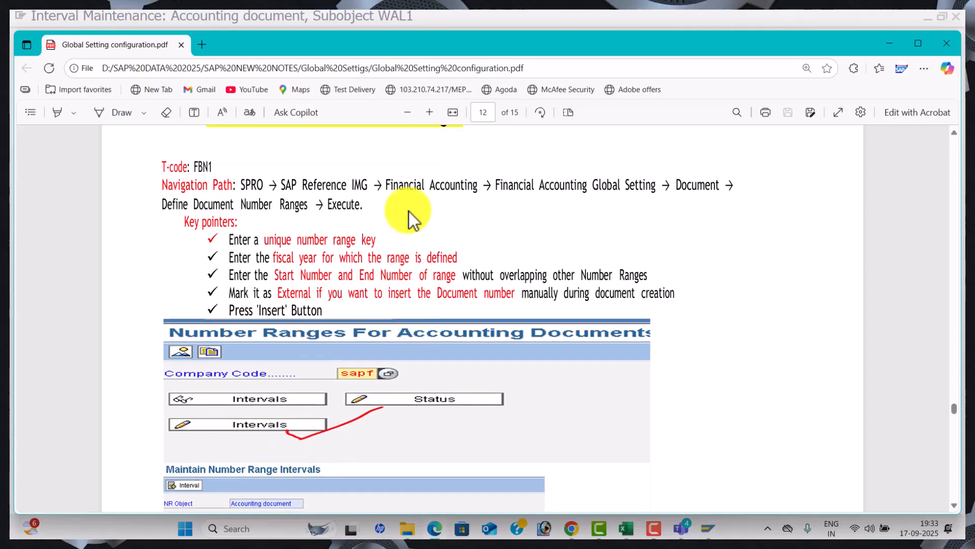
scroll(409, 211, "up", 3)
scroll(410, 288, "down", 4)
scroll(413, 292, "down", 1)
scroll(410, 292, "down", 5)
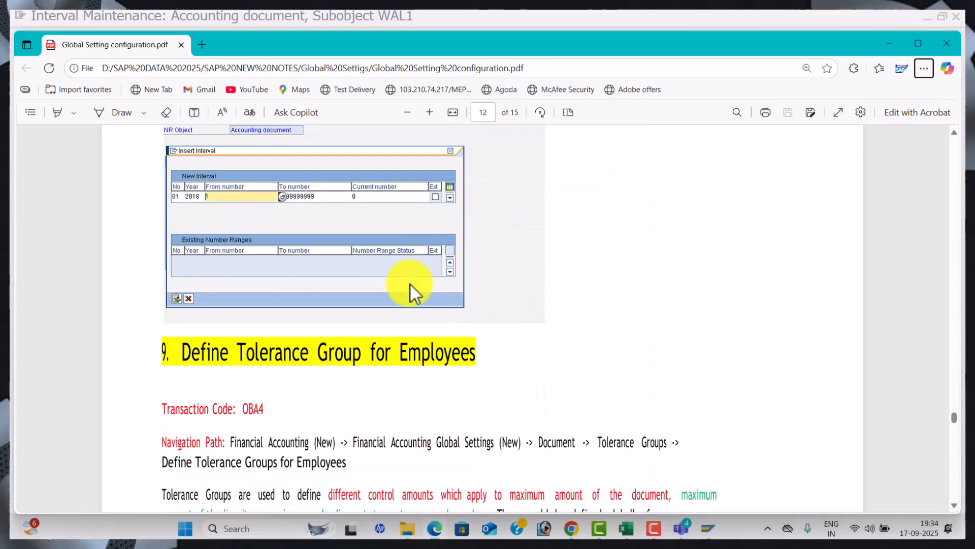
Return to SAP, run transaction FBN1 and open the number range intervals of company code WAL1 for review.
key("alt+Tab")
left_click(104, 44)
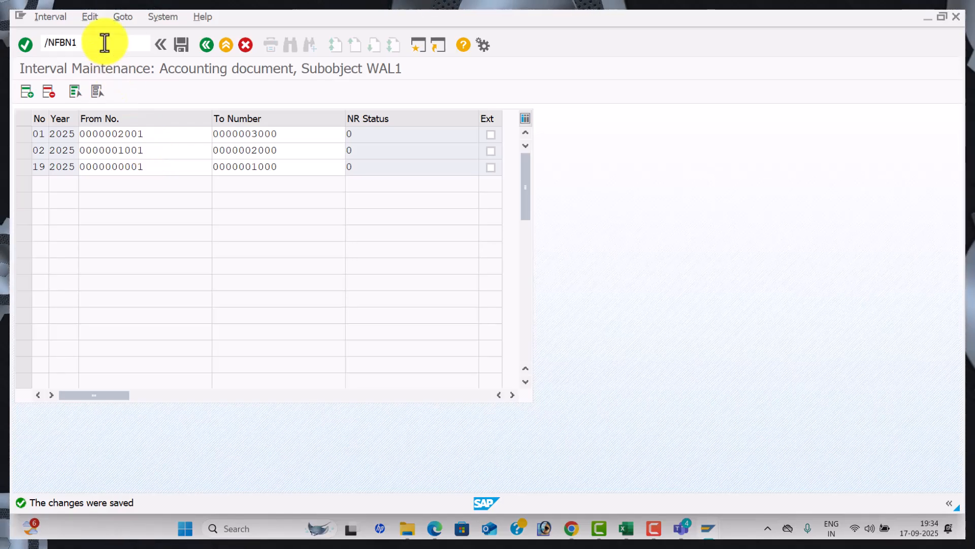
type("/NFBN1")
key("Return")
key("alt+Tab")
key("Tab")
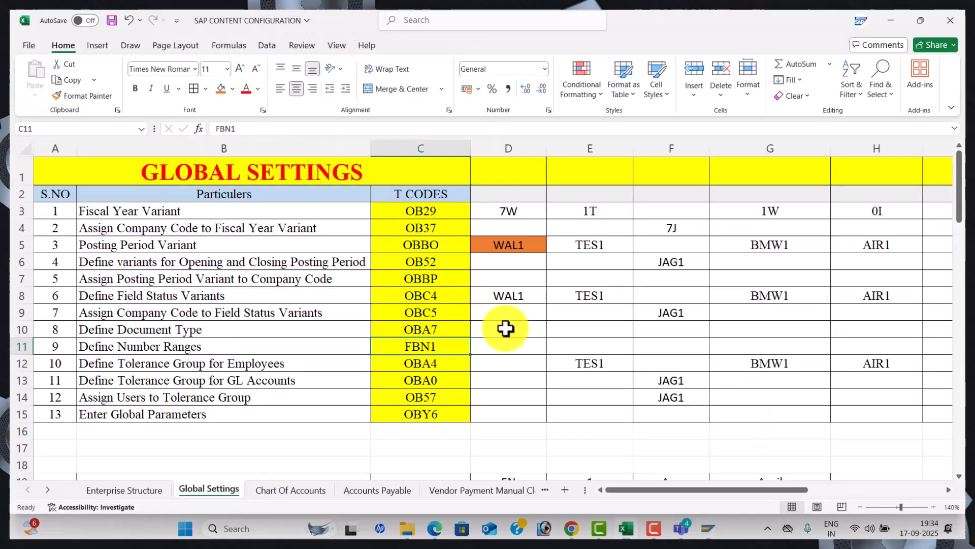
left_click(298, 348)
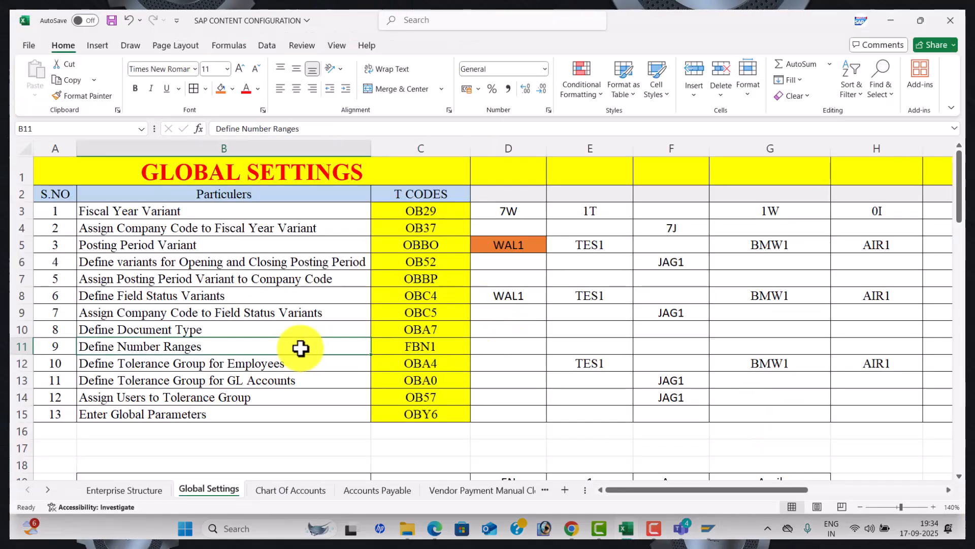
key("alt+Tab")
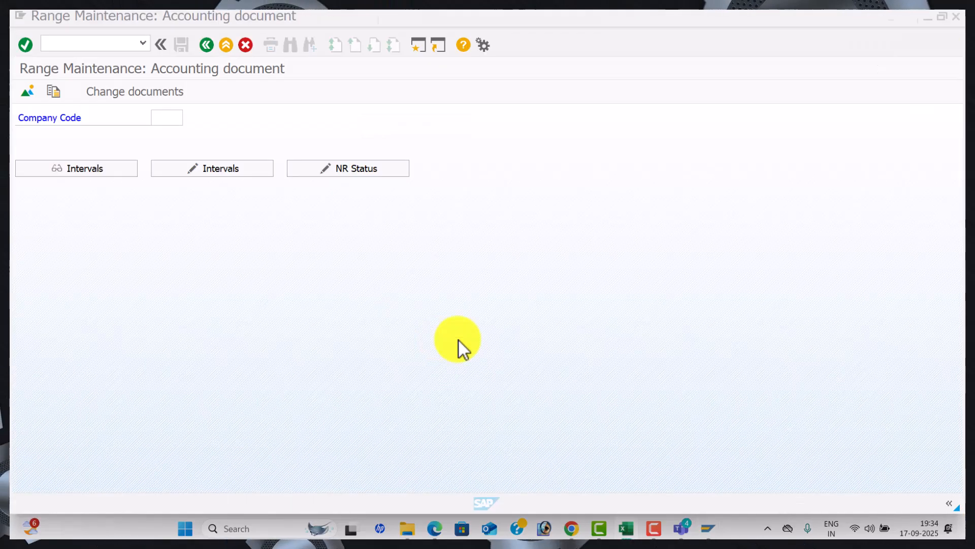
left_click(171, 118)
left_click(172, 133)
left_click(188, 169)
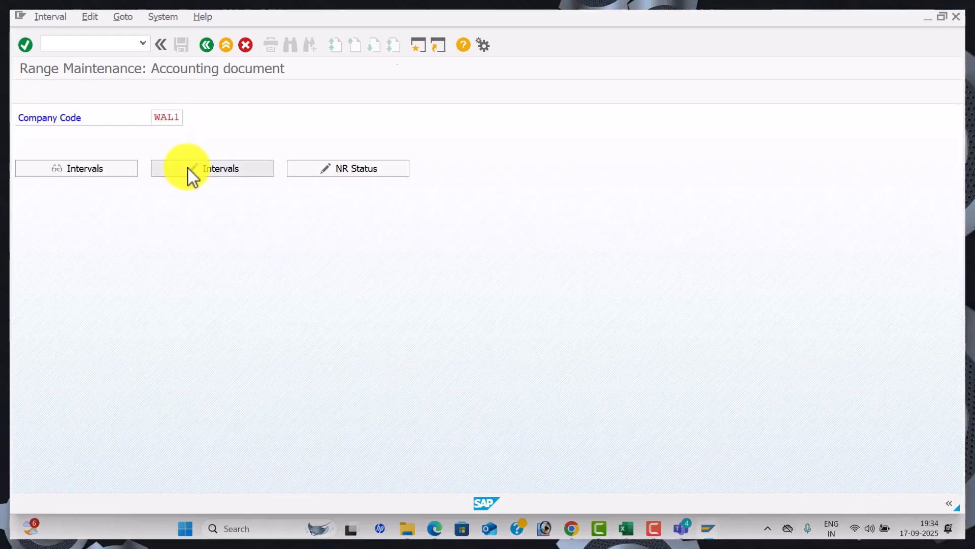
Check the employee tolerance group's transaction code in the Excel workbook, then return to SAP and run OBA4.
key("alt+Tab")
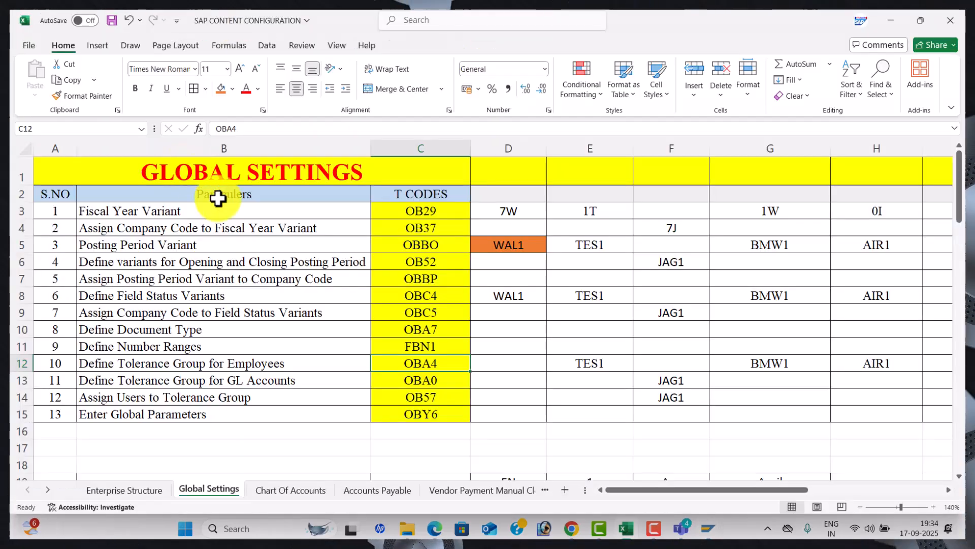
scroll(404, 330, "down", 1)
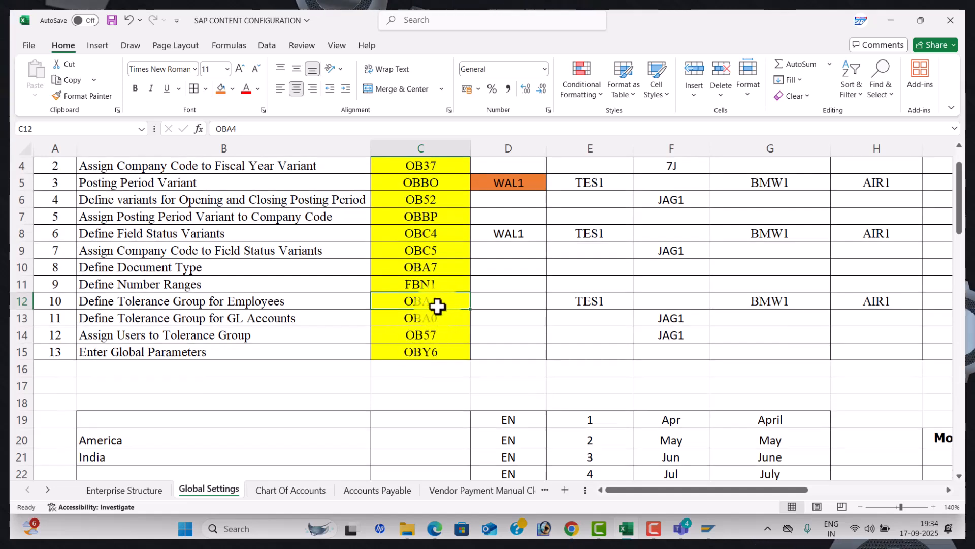
key("alt+Tab")
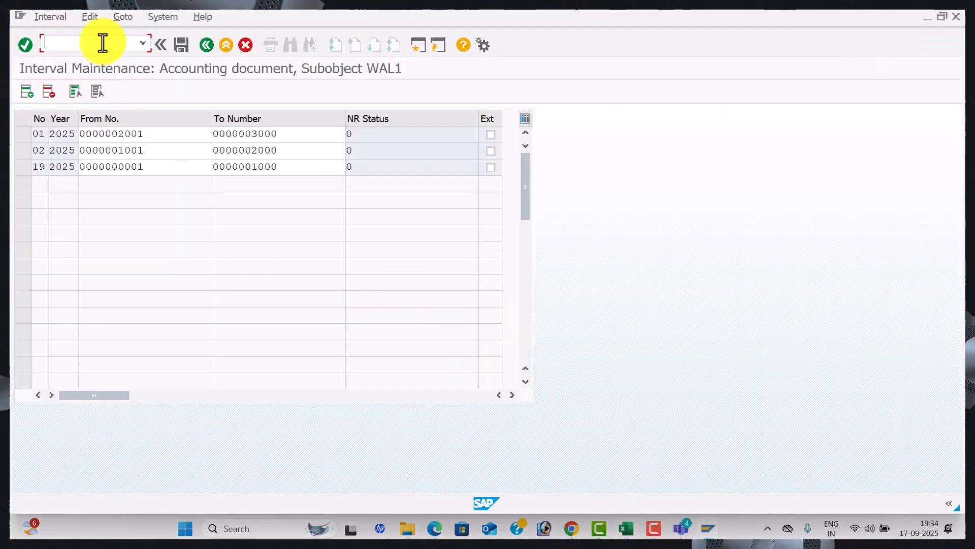
left_click(103, 43)
type("/NOBA4")
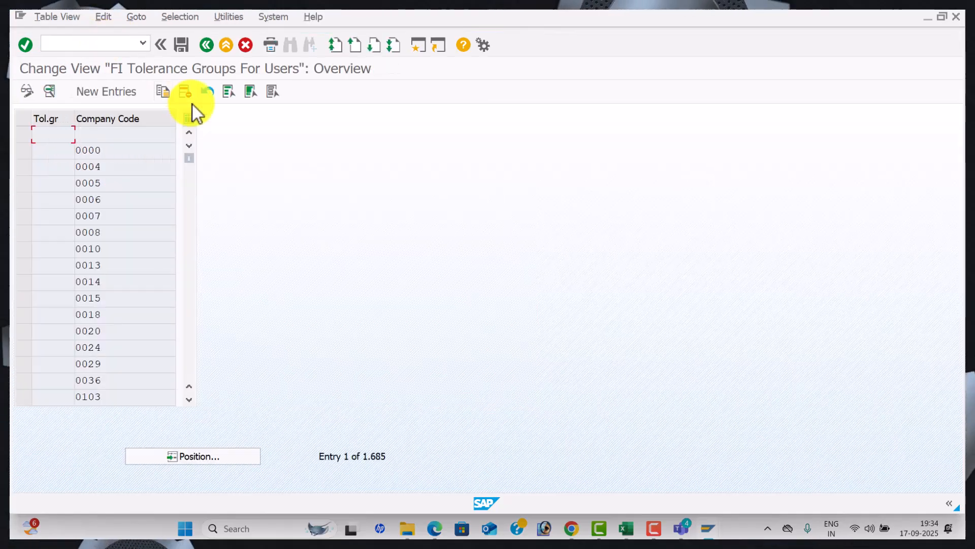
Create a new FI tolerance group entry with group WAL1 and company code WAL1.
left_click(121, 96)
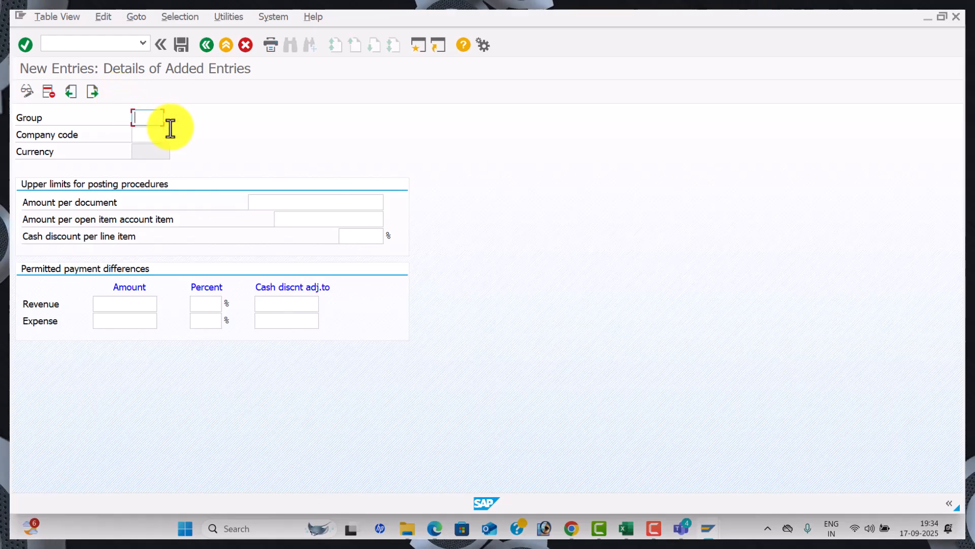
type("WAL1")
key("Tab")
type("WAL1")
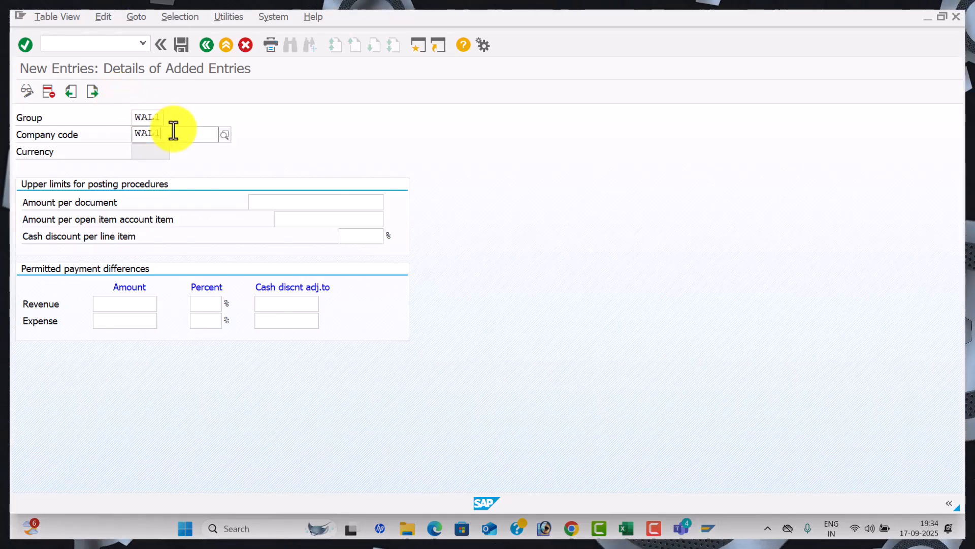
key("Return")
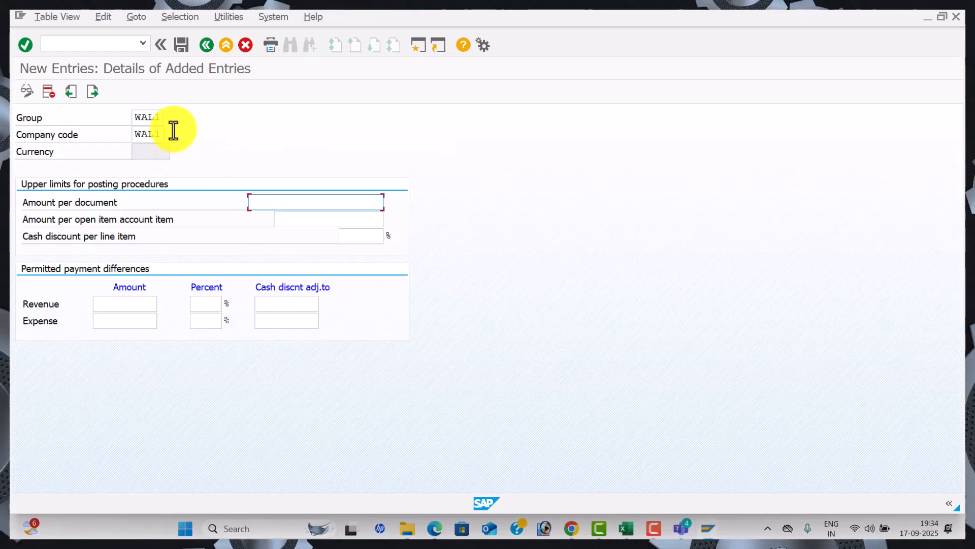
Set the posting limits to 999999999 per document, 9999999 per open item and 5% cash discount, and save under the proposed customizing request.
key("Tab")
key("Down")
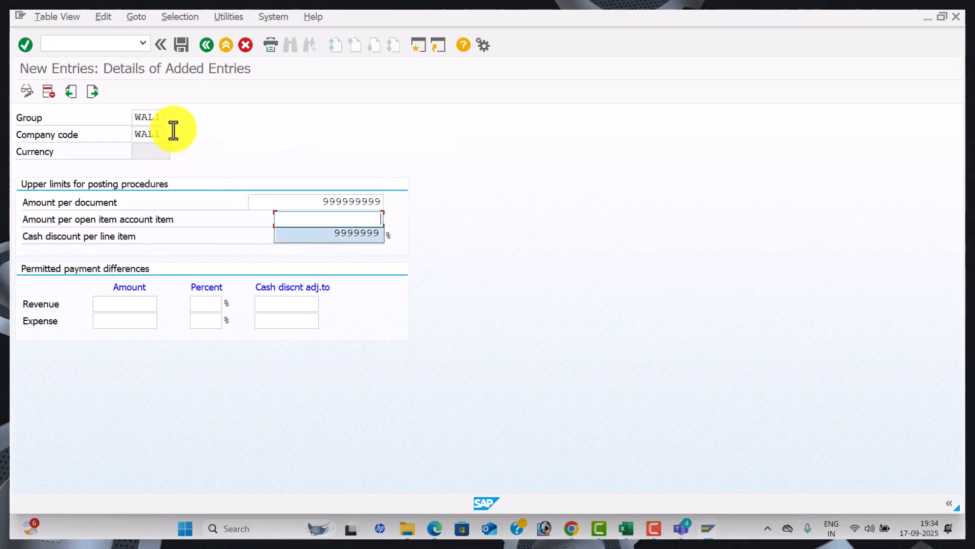
key("Tab")
key("Down")
key("Down")
key("Tab")
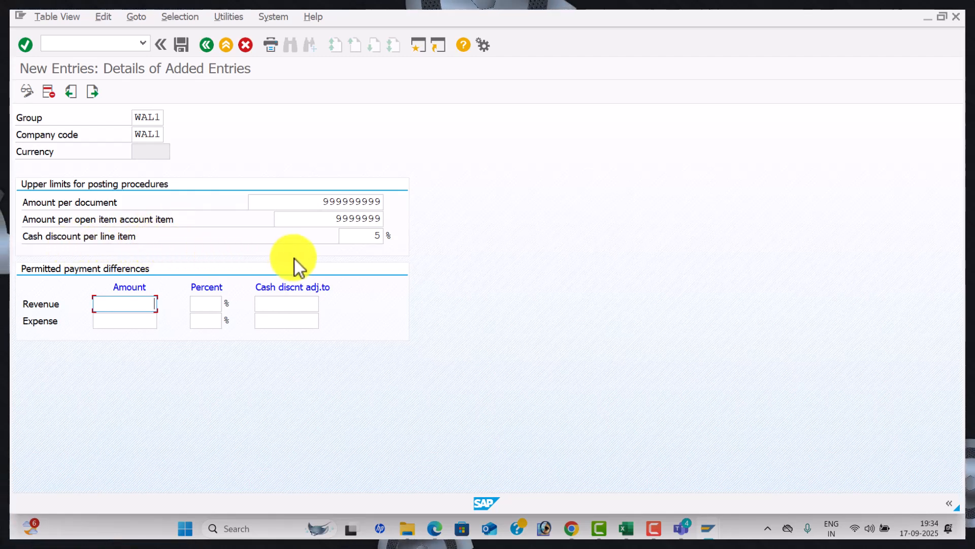
key("Return")
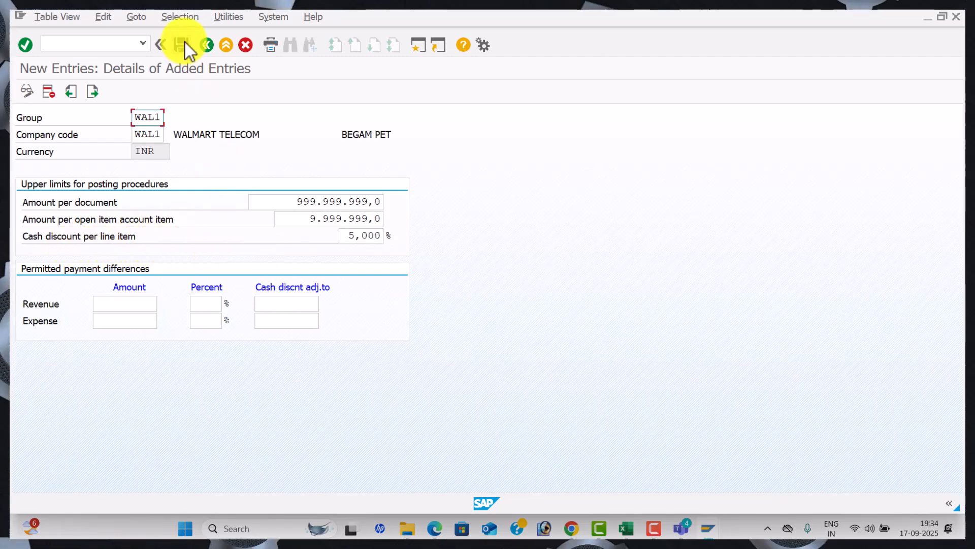
left_click(184, 45)
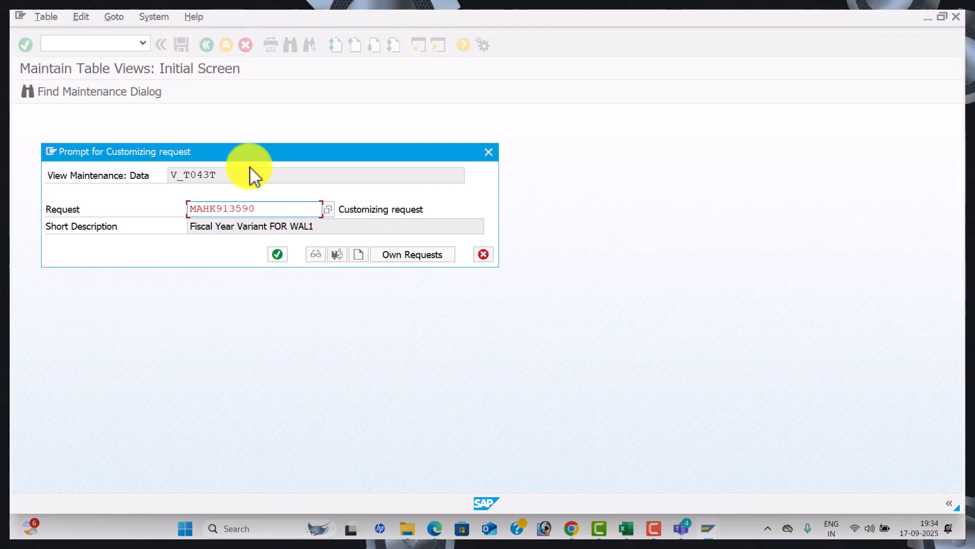
left_click(276, 255)
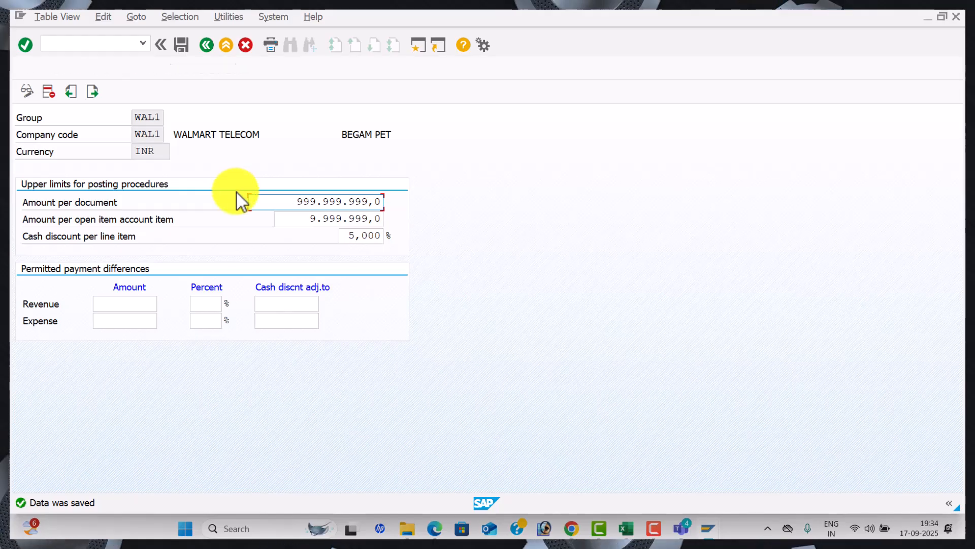
Switch to the Excel workbook and record WAL1 in cell D12 for Define Tolerance Group for Employees.
key("alt+Tab")
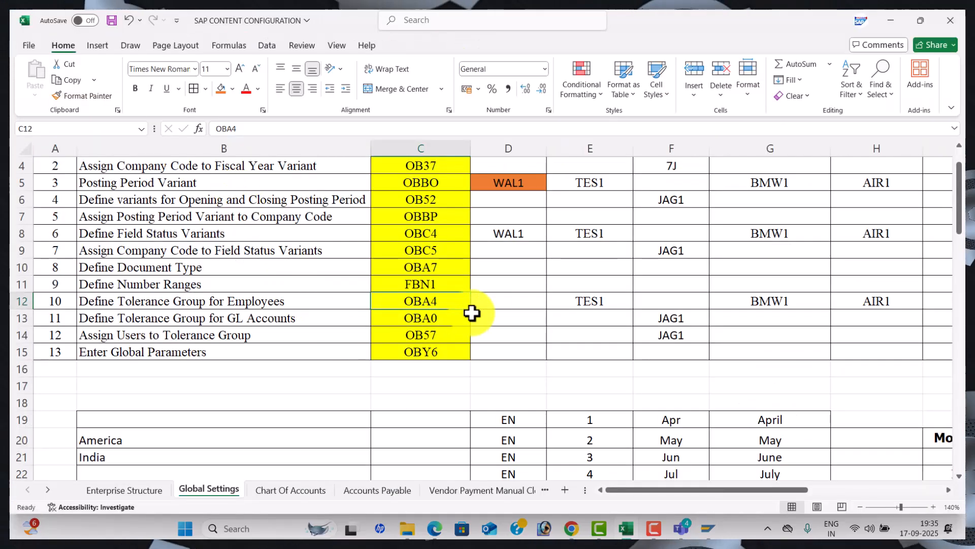
left_click(489, 302)
type("W")
key("Tab")
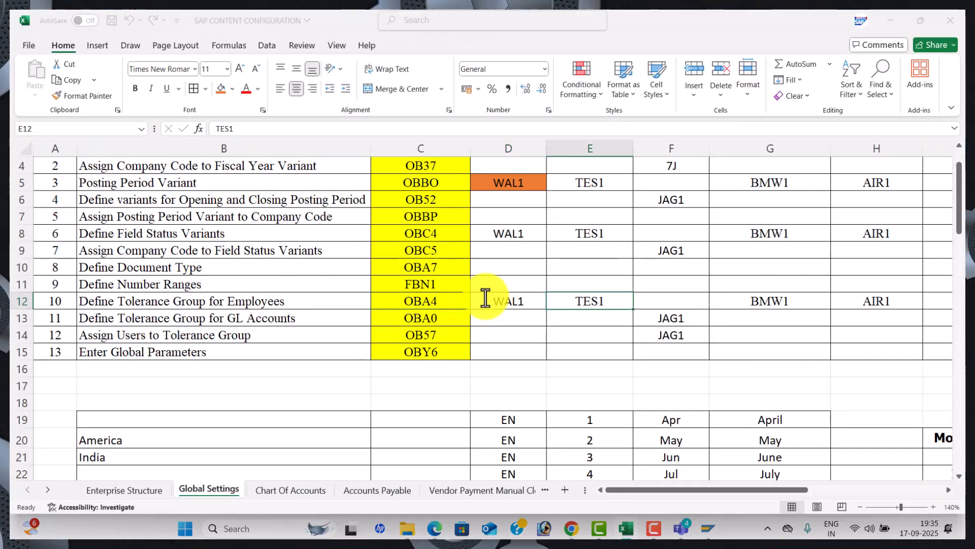
Return to SAP and set the revenue payment differences to amount 100, 5 percent and cash discount adjustment 5.
key("alt+Tab")
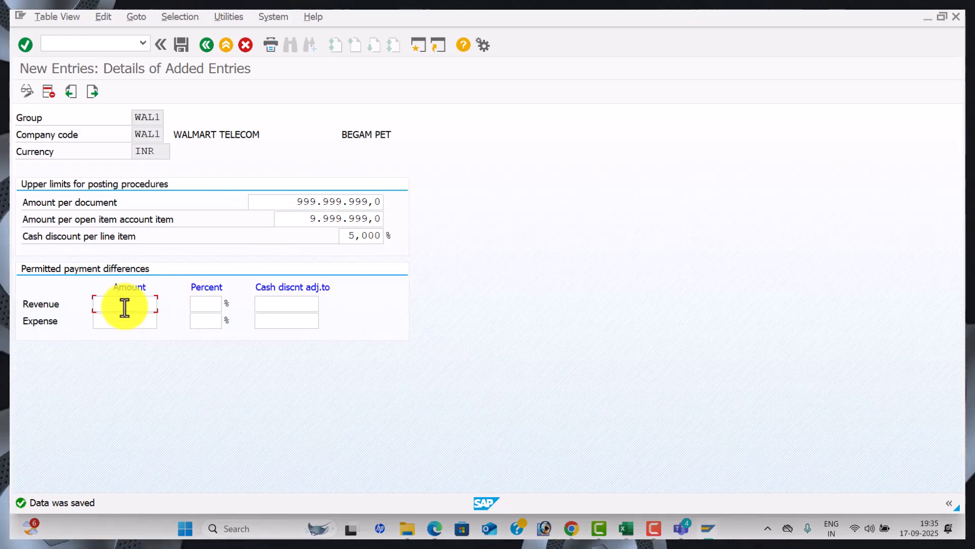
type("100")
left_click(208, 303)
type("5")
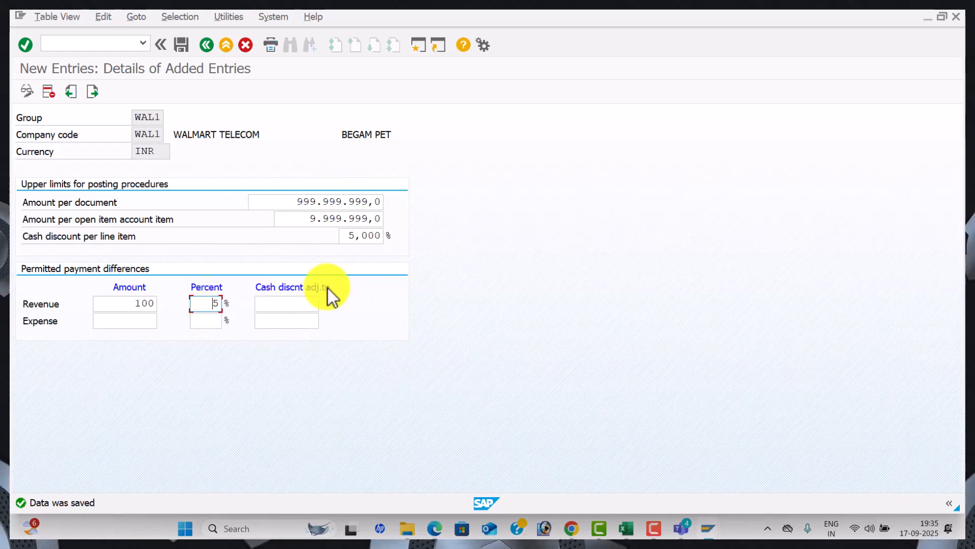
left_click(294, 317)
Set the expense payment differences to amount 100, 5 percent and cash discount adjustment 5, and save the tolerance group.
left_click(148, 325)
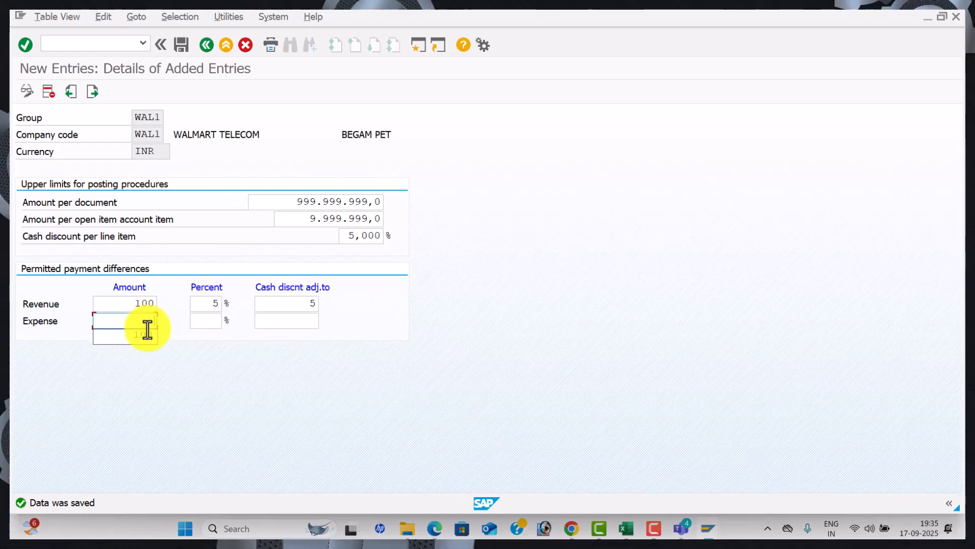
type("100")
left_click(209, 334)
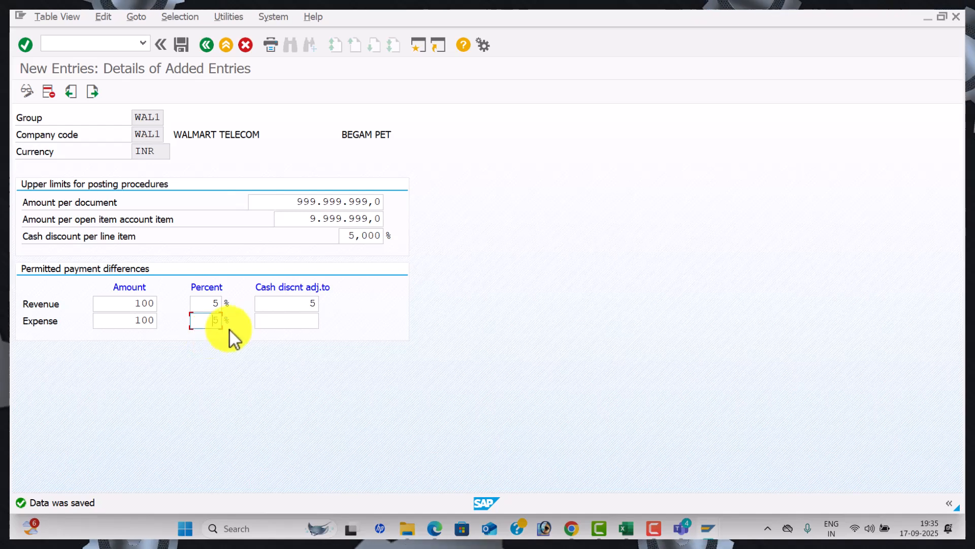
left_click(266, 322)
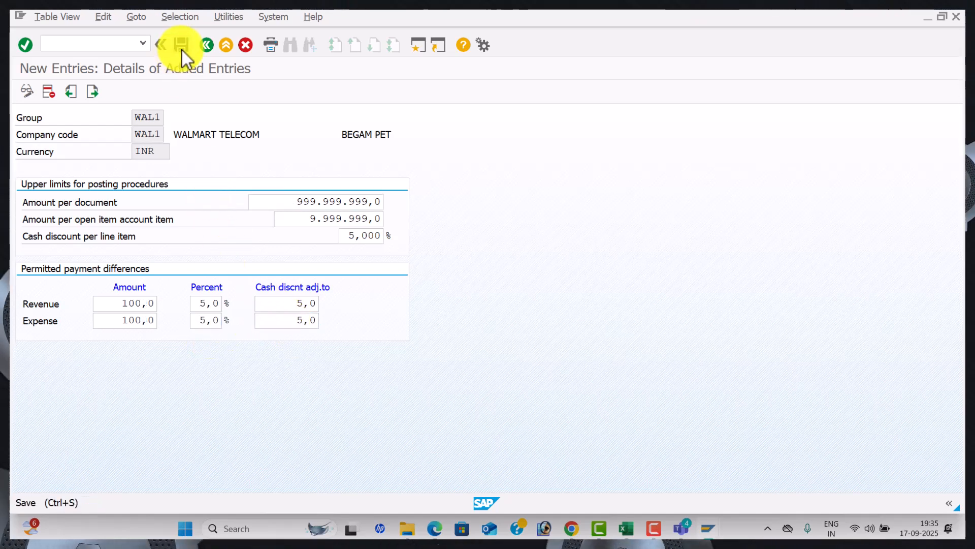
key("alt+Tab")
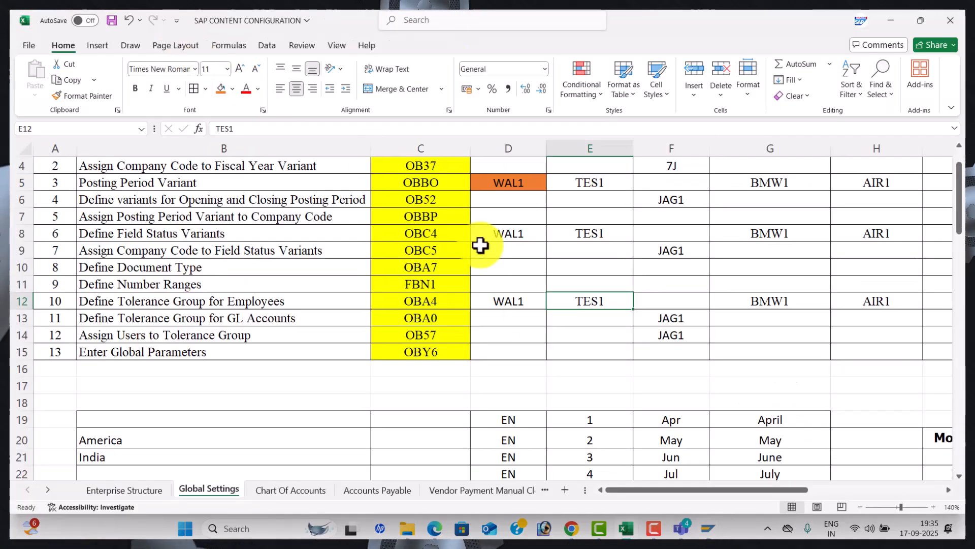
key("alt+Tab")
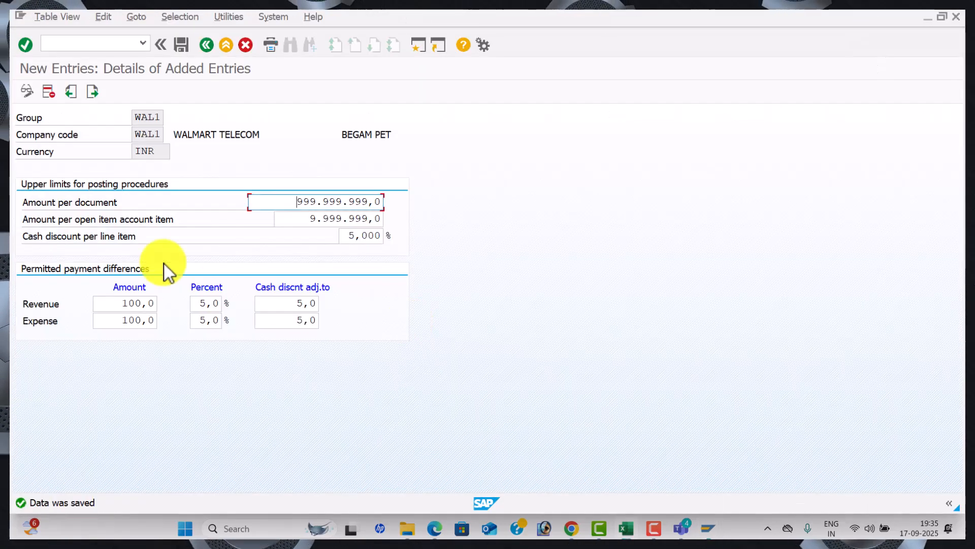
Open transaction OBA0 and start a new G/L account tolerance entry for company code WAL1.
left_click(100, 42)
type("/NOBA0")
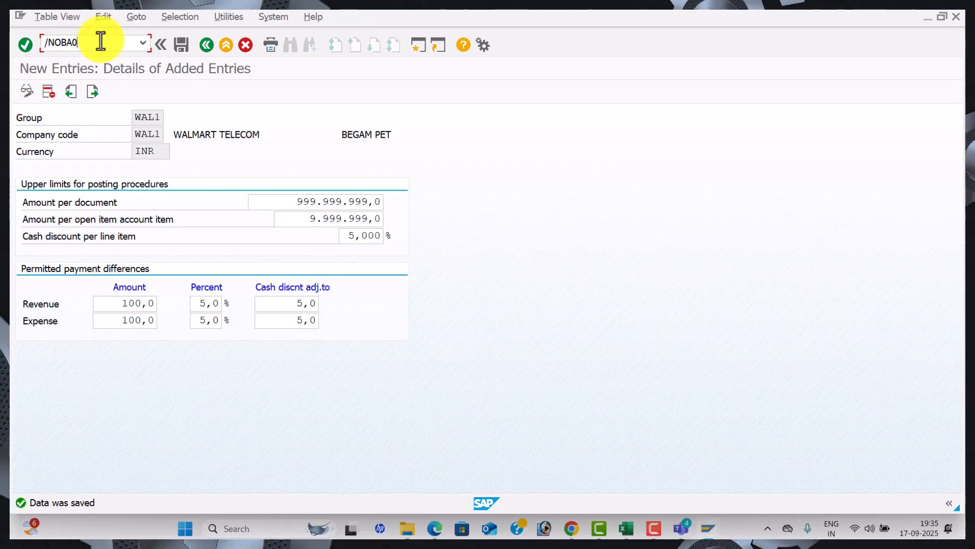
key("Return")
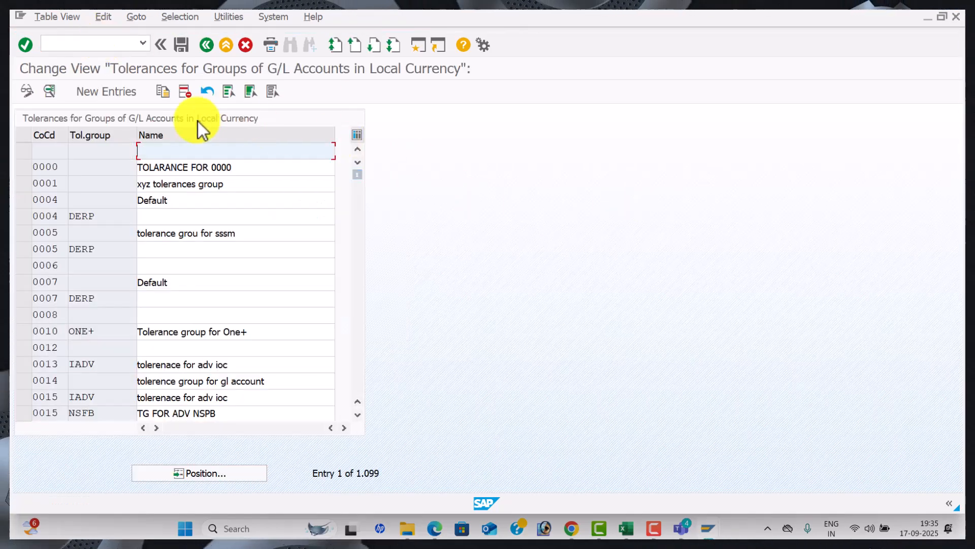
left_click(108, 92)
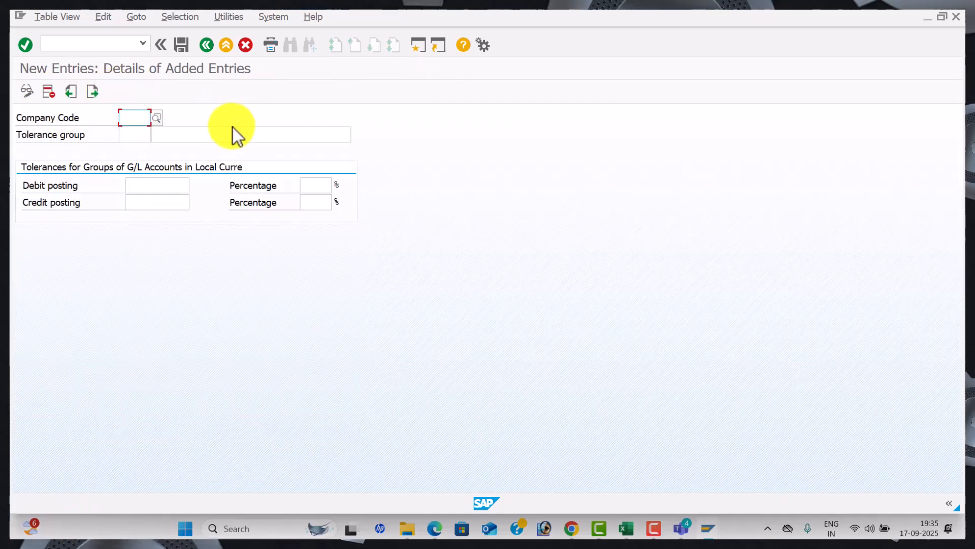
type("WAL1")
key("Tab")
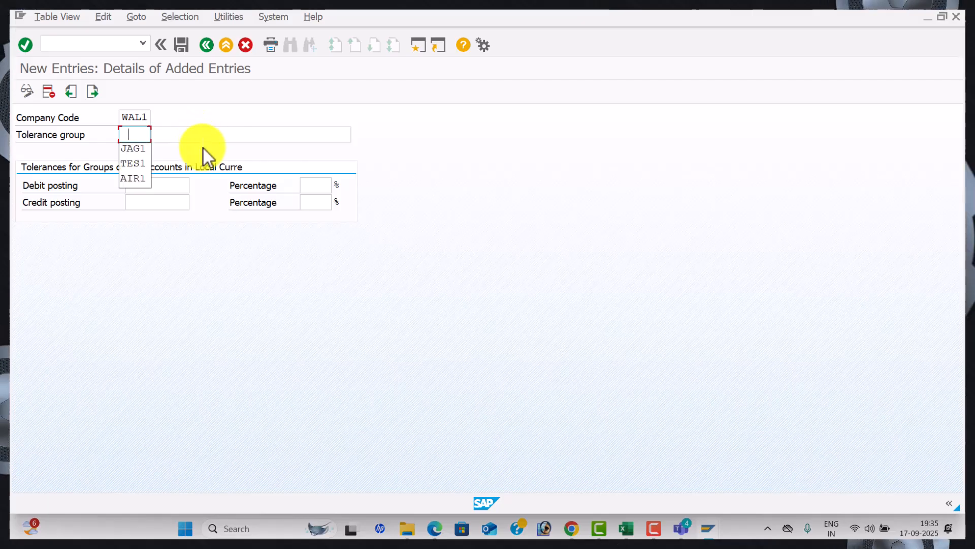
Set the tolerance group of the new G/L entry to WAL2.
type("WAL")
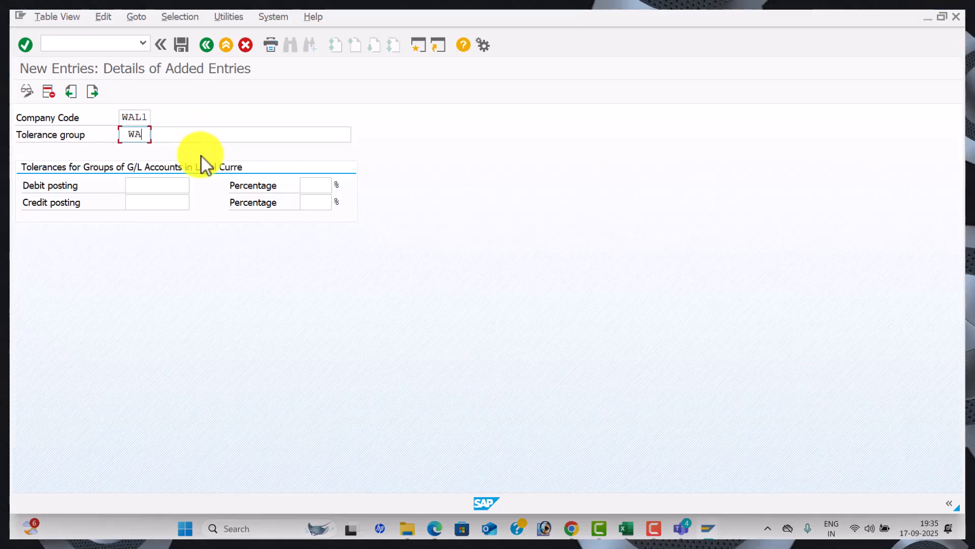
key("BackSpace")
key("BackSpace")
key("BackSpace")
key("BackSpace")
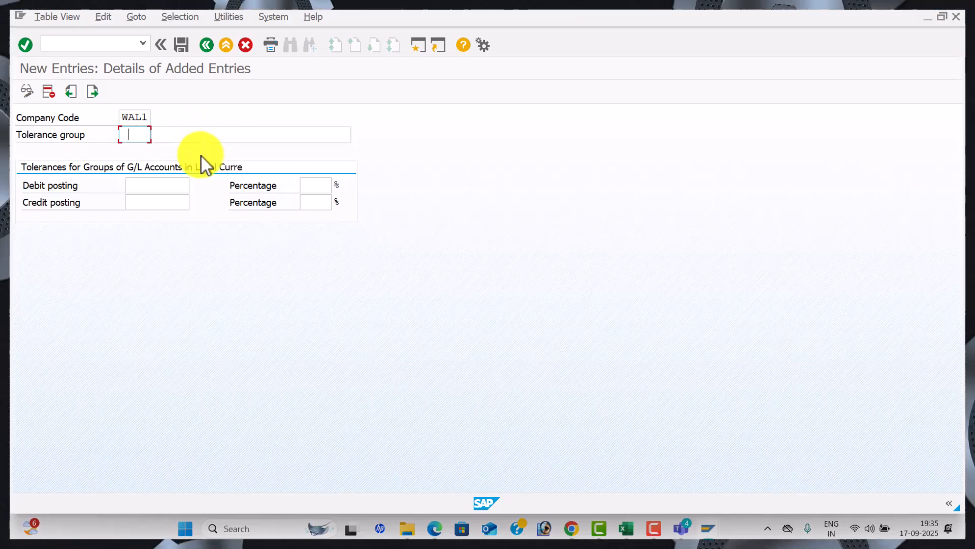
type("WA")
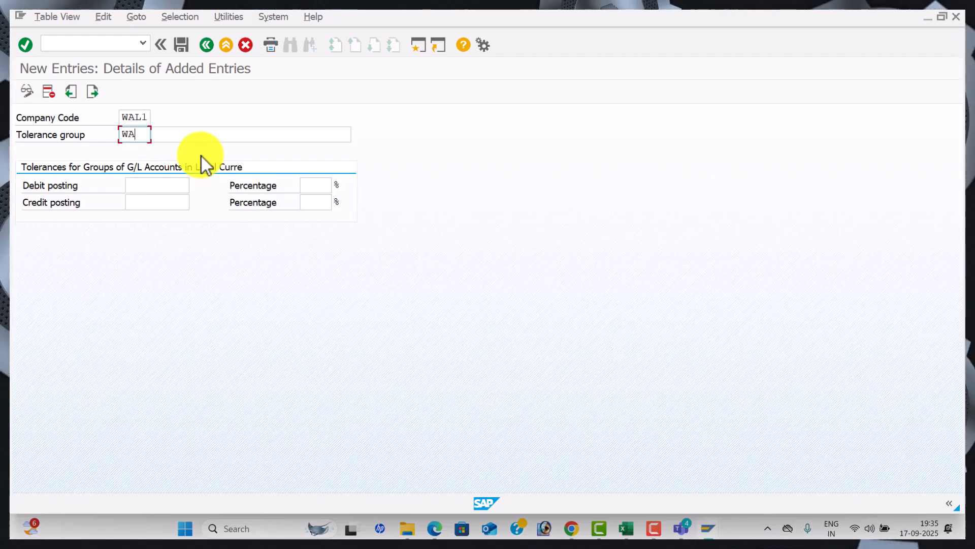
type("L2")
key("Tab")
Describe the tolerance group as "Tolerance for WAL1" and save it under the proposed customizing request.
key("space")
key("Down")
key("Tab")
left_click(255, 140)
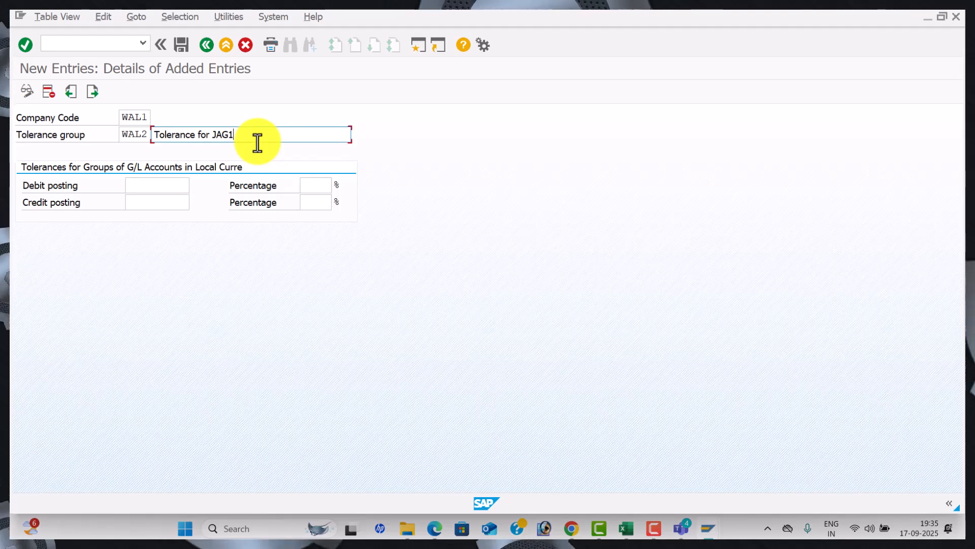
key("BackSpace")
key("BackSpace")
key("BackSpace")
type("WAL")
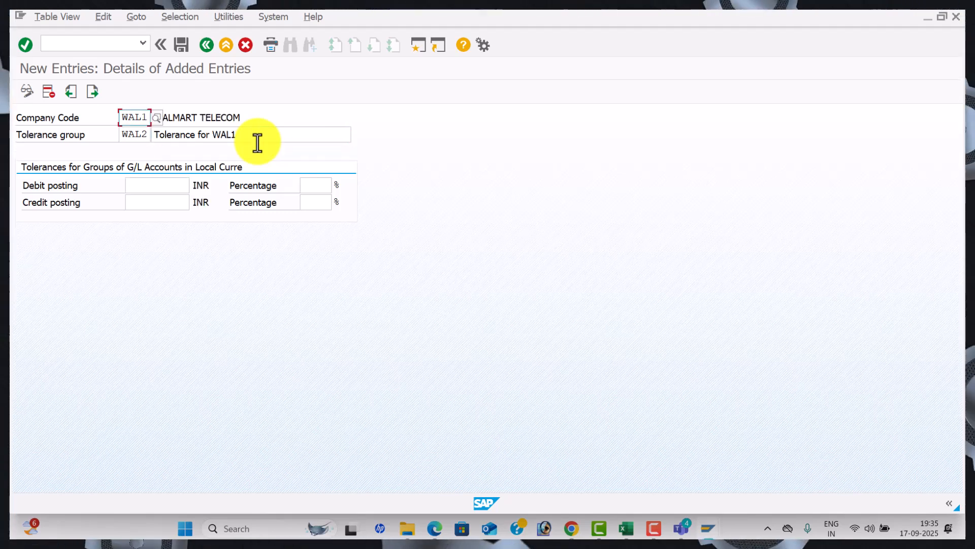
left_click(184, 44)
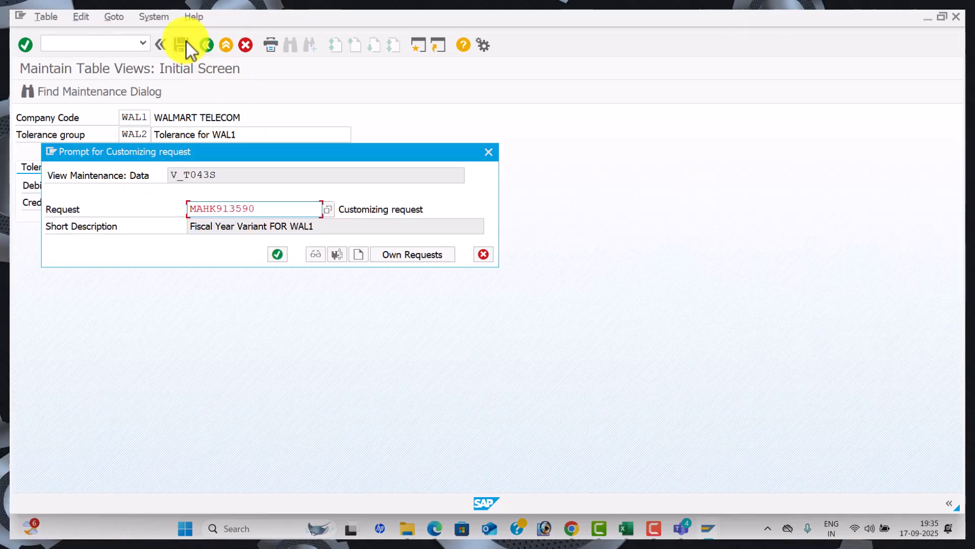
left_click(280, 252)
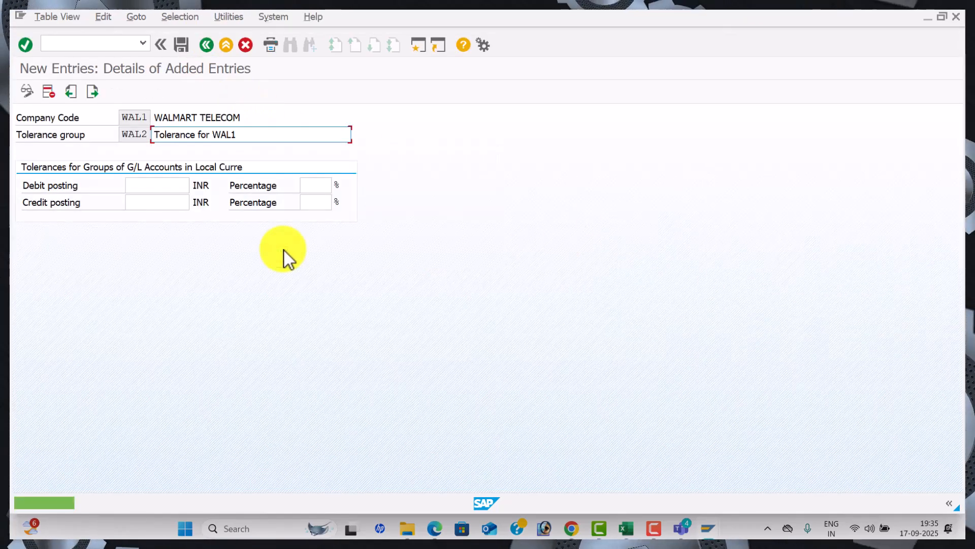
Look up the Assign Users to Tolerance Group code in the Excel workbook, and open transaction OB57 in SAP.
key("alt+Tab")
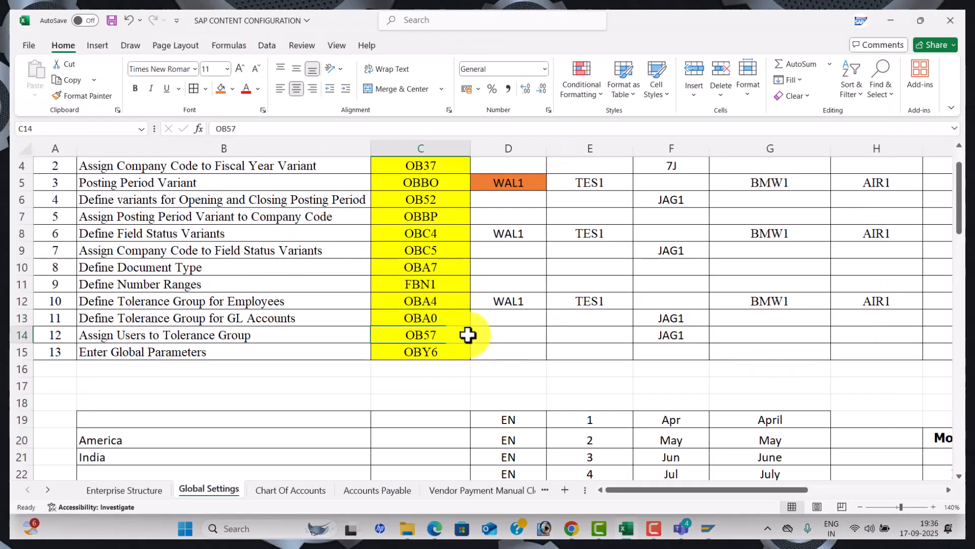
key("alt+Tab")
left_click(114, 45)
type("/NOB57")
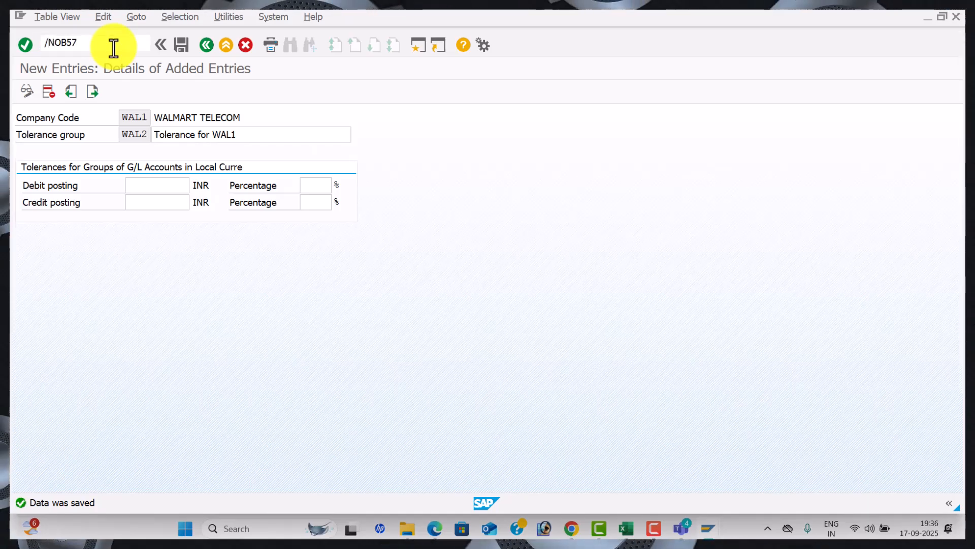
key("Return")
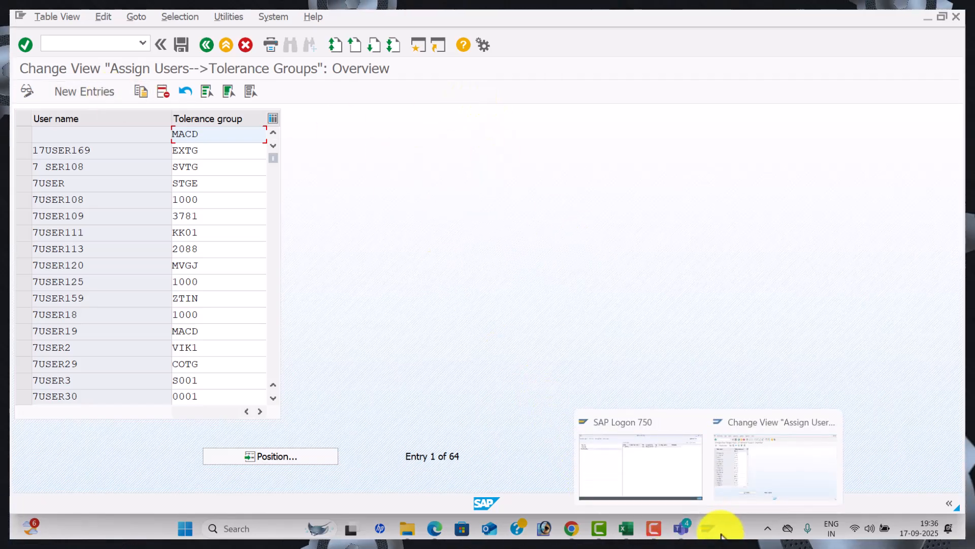
Switch to the Excel workbook and record FIUSER42 in cell C17 below the transaction list.
mouse_move(680, 532)
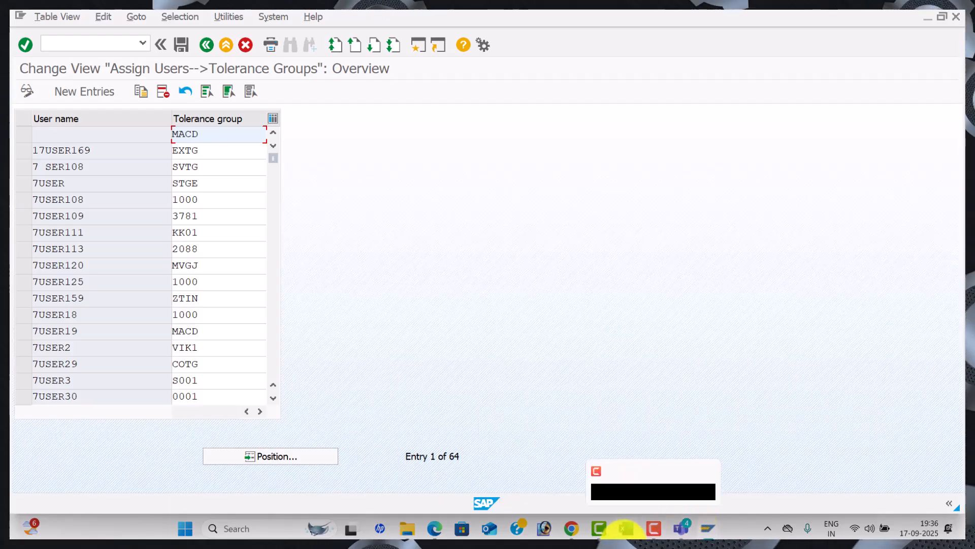
left_click(626, 529)
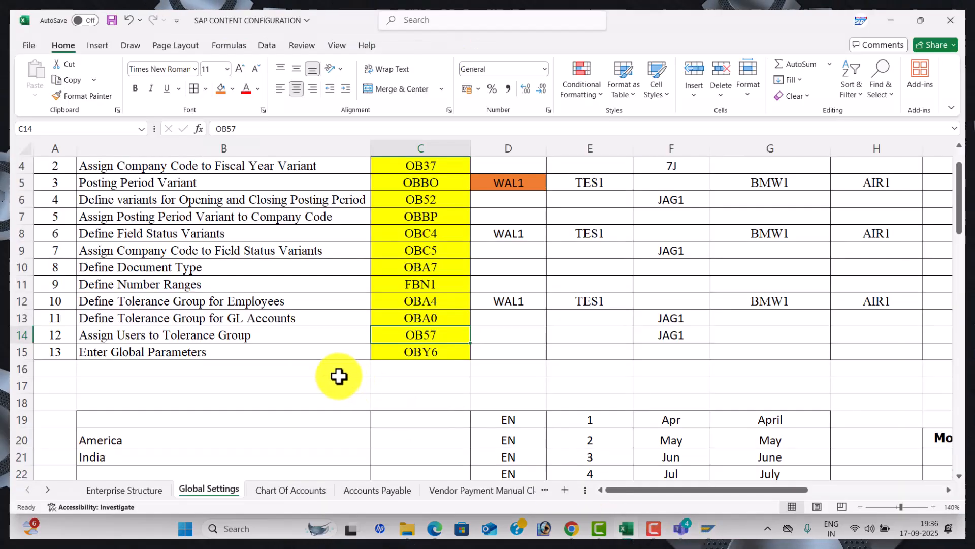
left_click(406, 394)
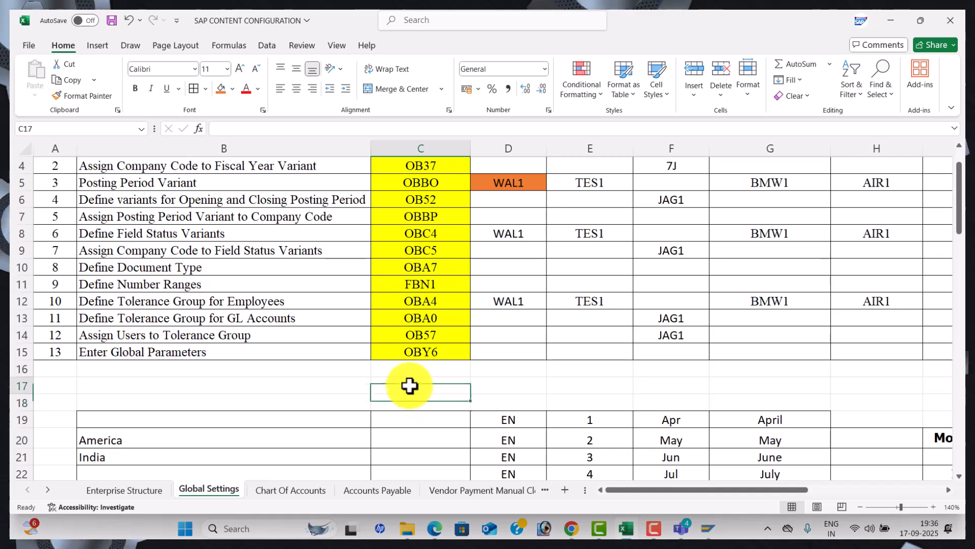
left_click(409, 385)
type("FIUSER")
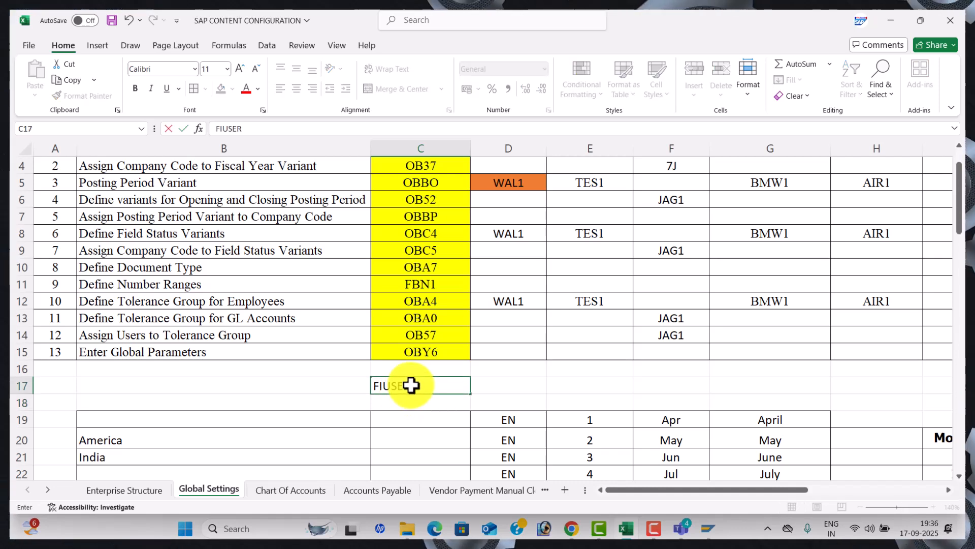
type("42")
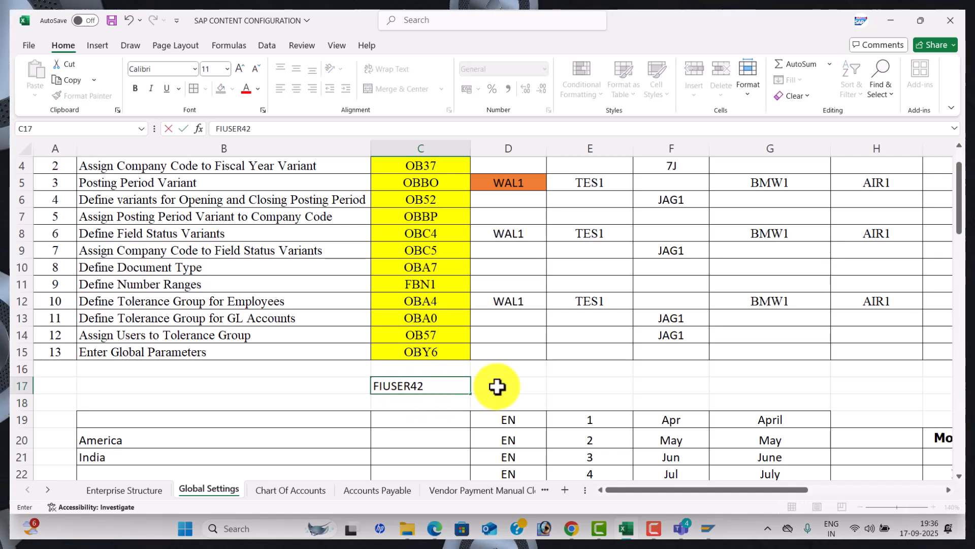
left_click(496, 385)
left_click(451, 387)
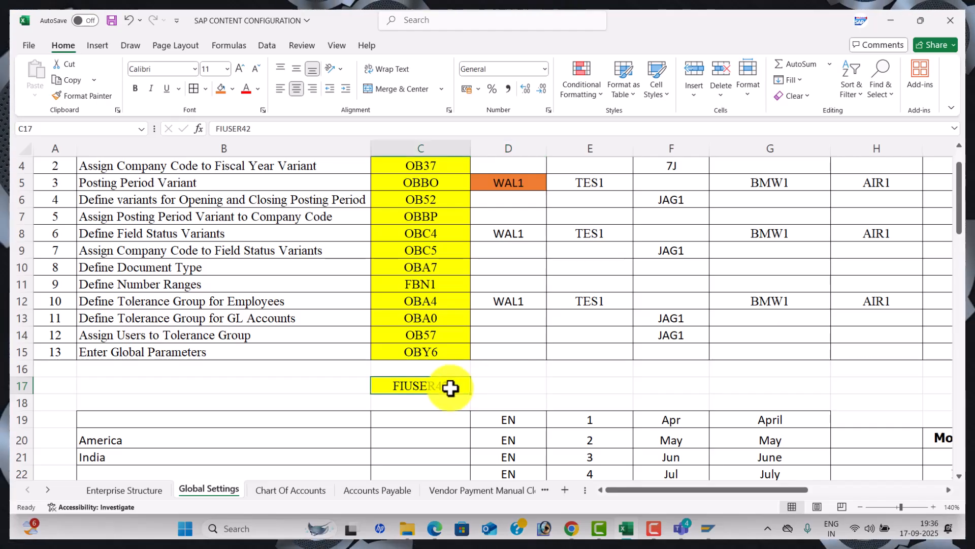
Return to SAP and try to add a new entry assigning user FIUSER42 to tolerance group WAL1.
key("alt+Tab")
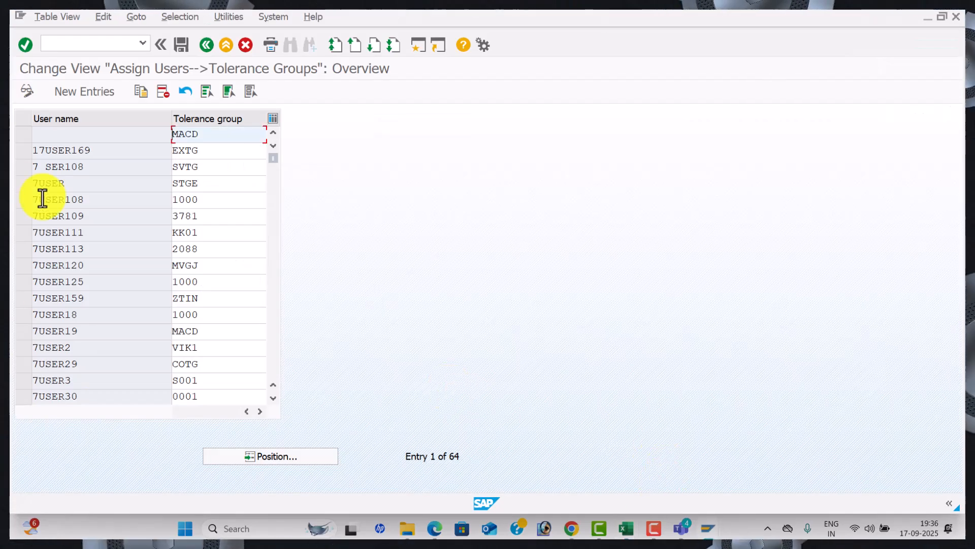
left_click(87, 96)
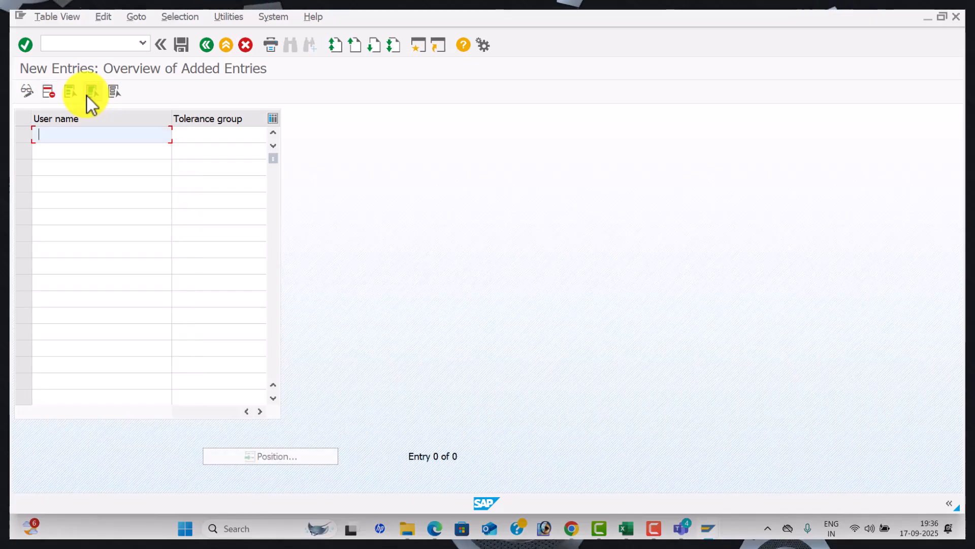
left_click(89, 152)
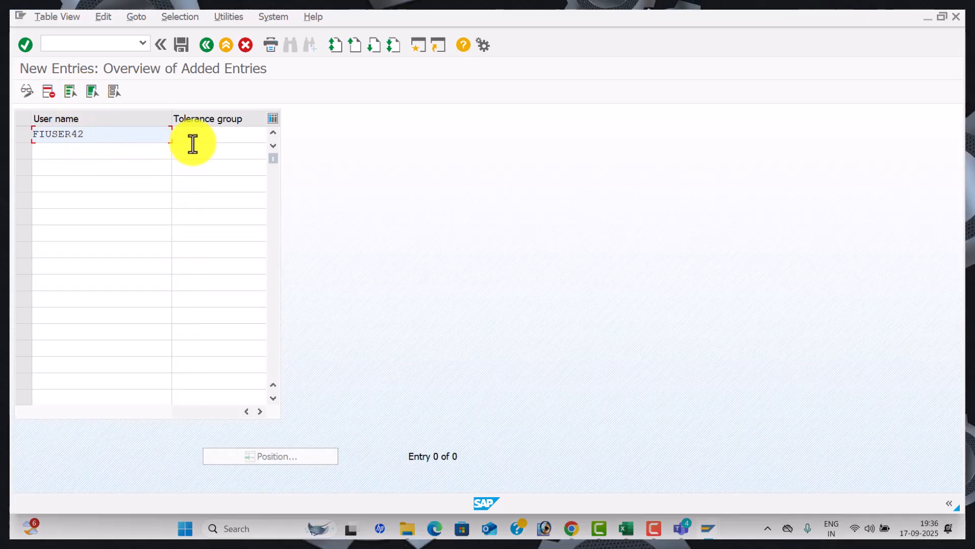
key("alt+Tab")
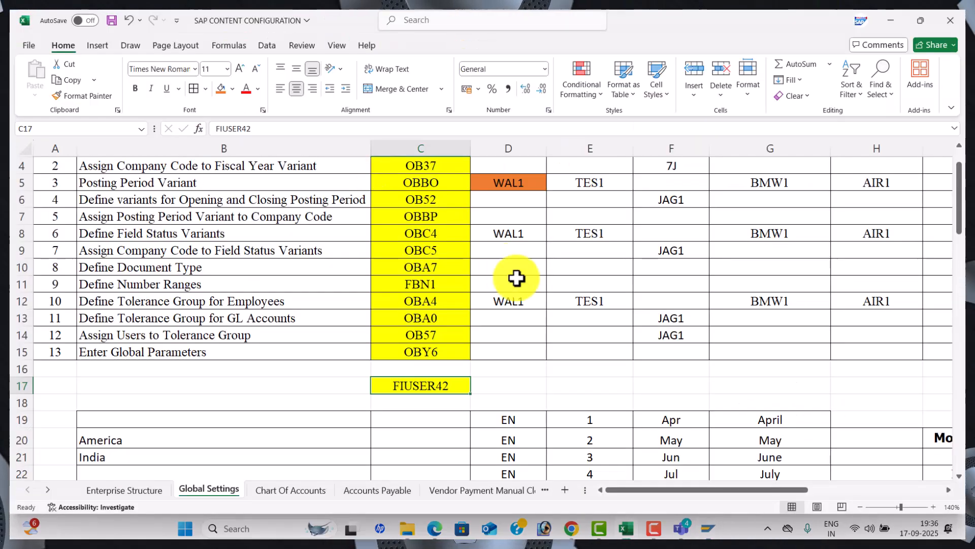
key("alt+Tab")
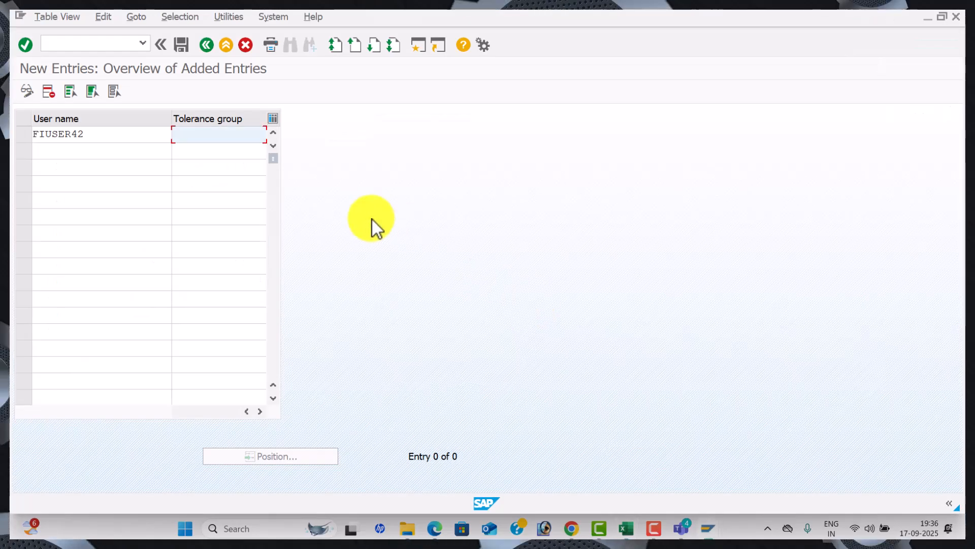
type("WAL1")
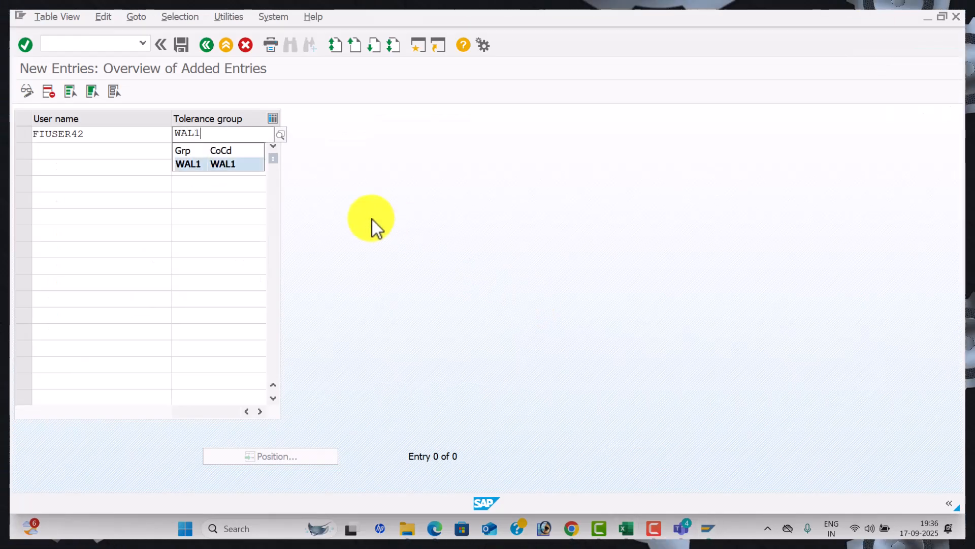
key("Return")
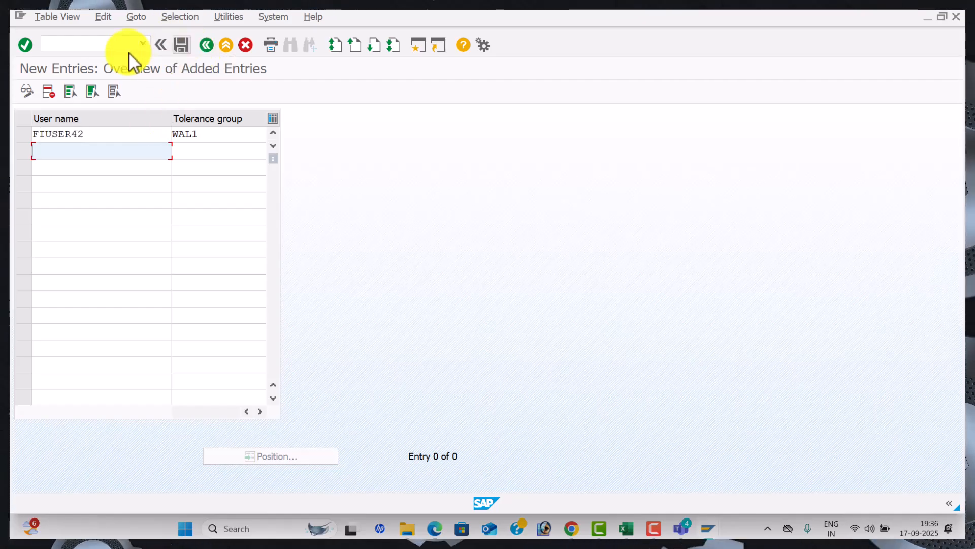
Reopen transaction OB57 and position the user list at FIUSER42.
left_click(106, 49)
type("/N")
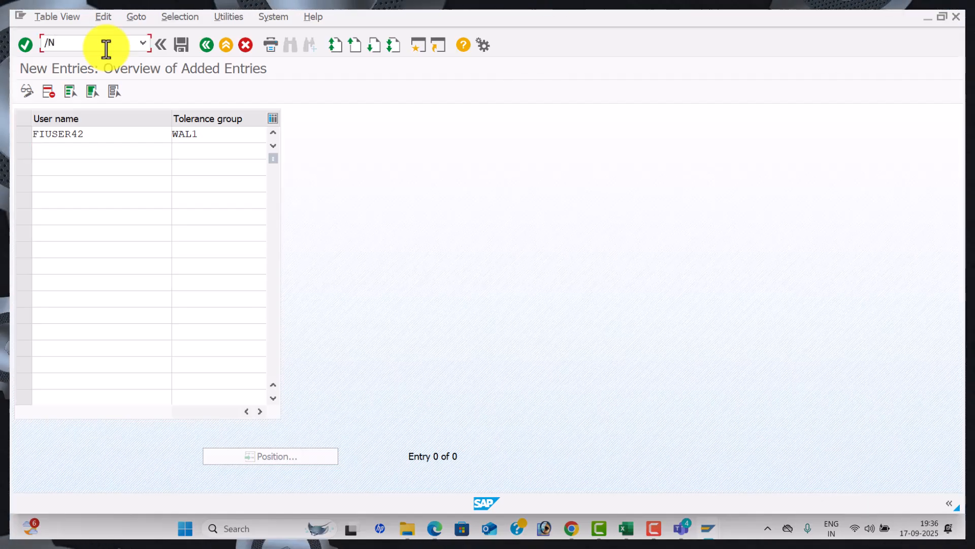
type("OB57")
key("Return")
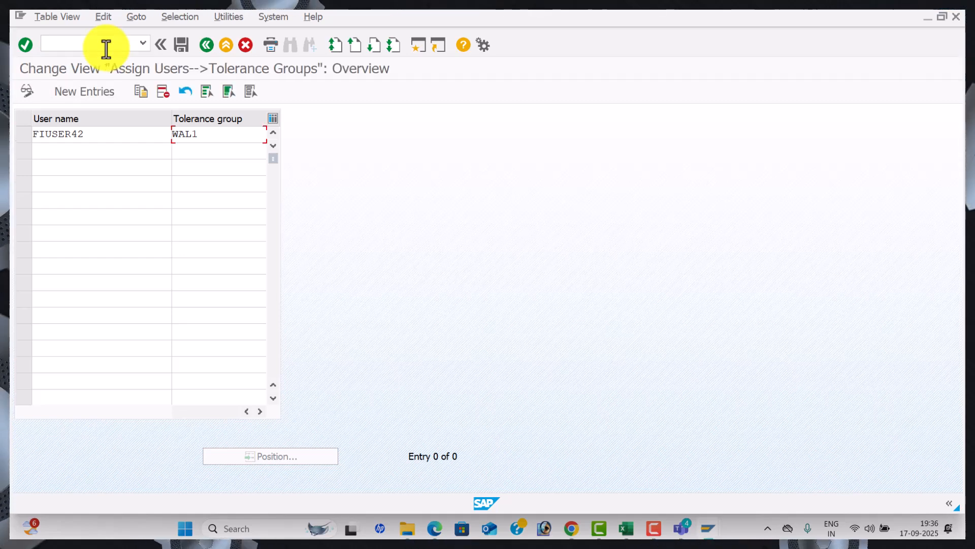
left_click(272, 460)
type("F")
left_click(217, 224)
left_click(299, 254)
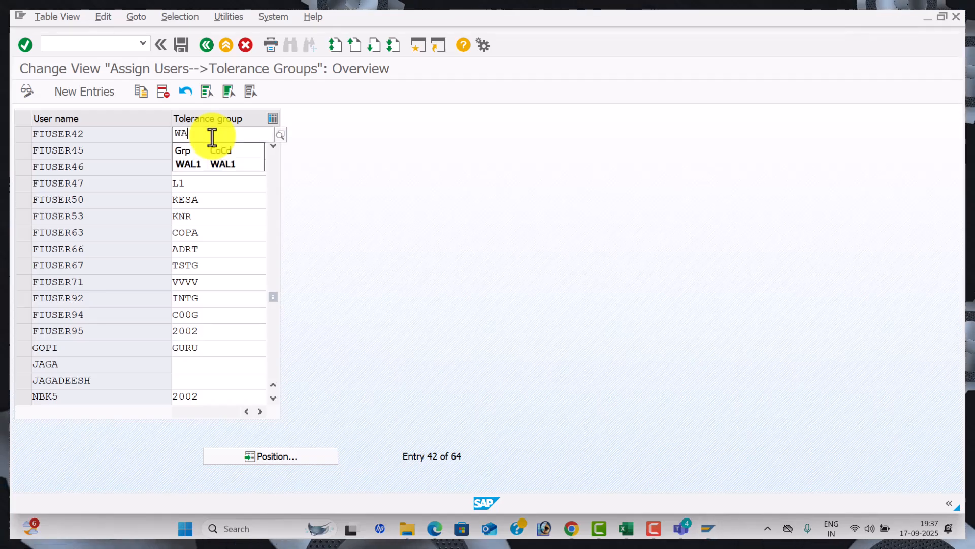
Set the existing FIUSER42 entry's tolerance group to WAL1 and save under the proposed customizing request.
left_click(210, 168)
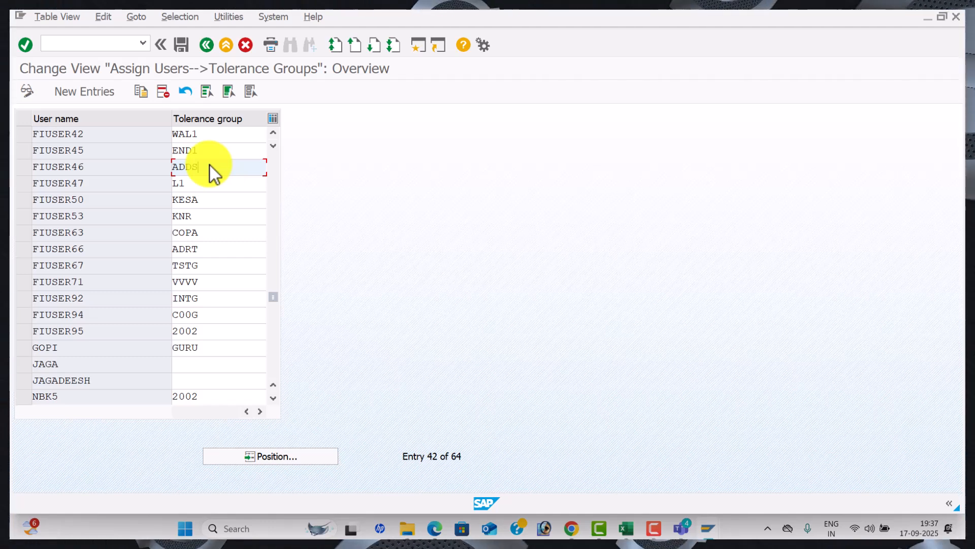
left_click(181, 45)
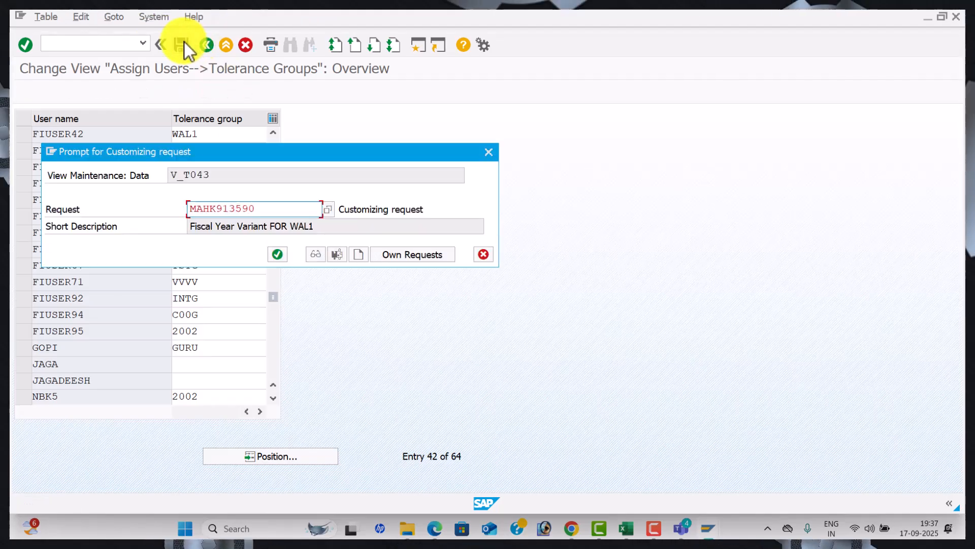
left_click(282, 261)
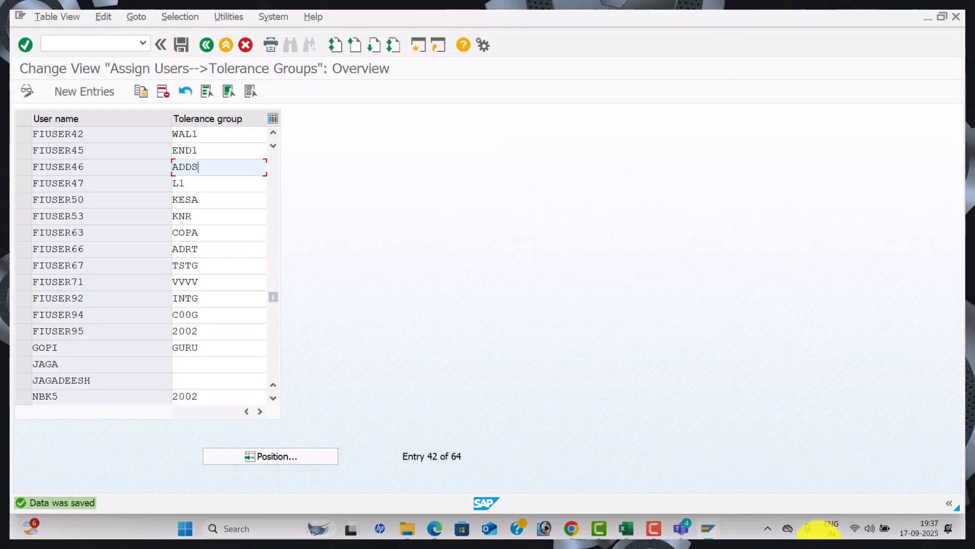
Look up the transaction code for entering global parameters in the Excel workbook, and return to the SAP tolerance group view.
left_click(626, 528)
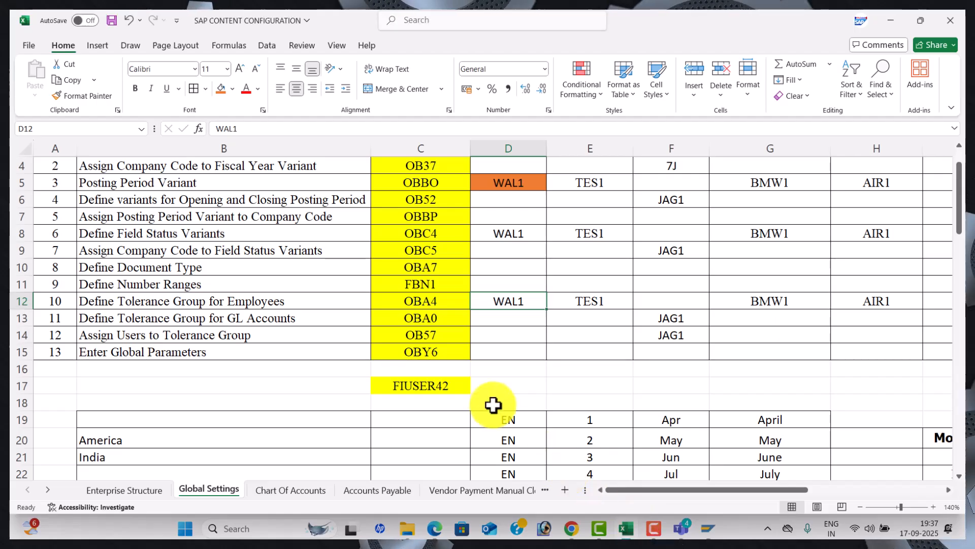
left_click(708, 528)
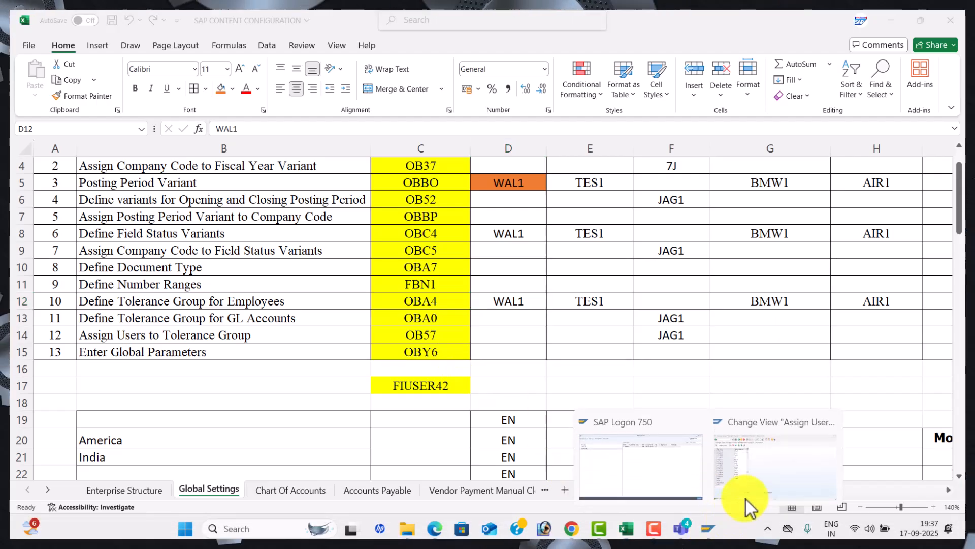
left_click(734, 495)
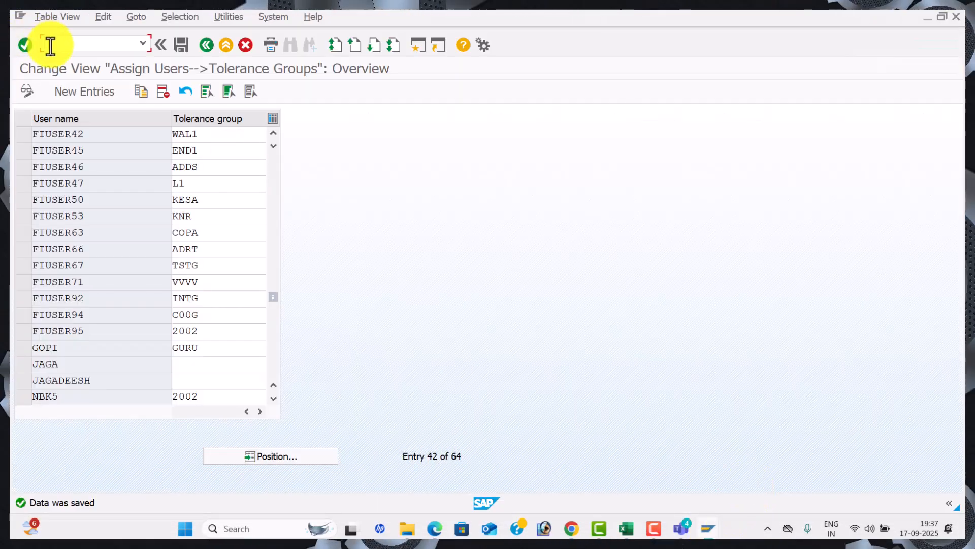
type("/NOBY6")
key("BackSpace")
key("BackSpace")
key("BackSpace")
key("BackSpace")
key("BackSpace")
key("BackSpace")
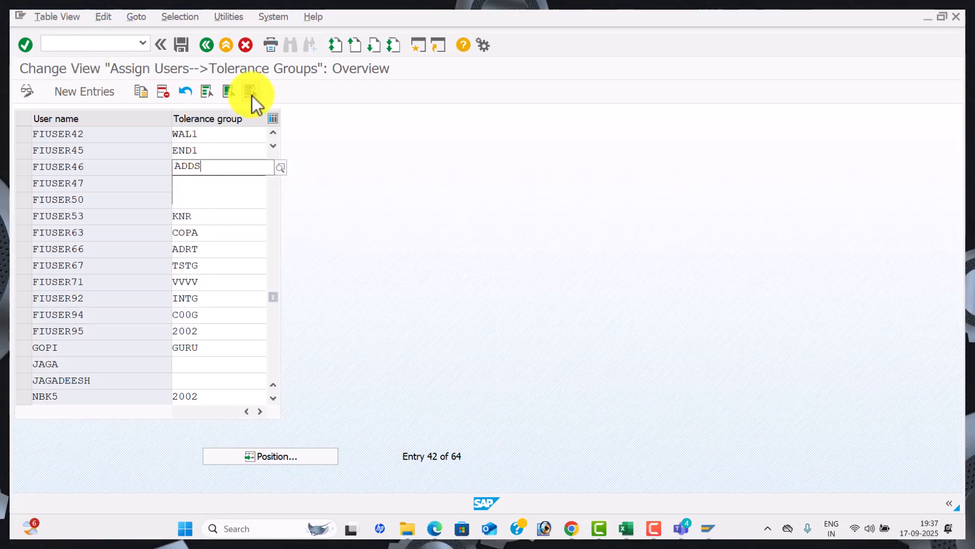
Return to the SAP Easy Access screen and open transaction OBY6 for the company code global data.
left_click(92, 43)
type("/N")
key("Return")
type("OBY")
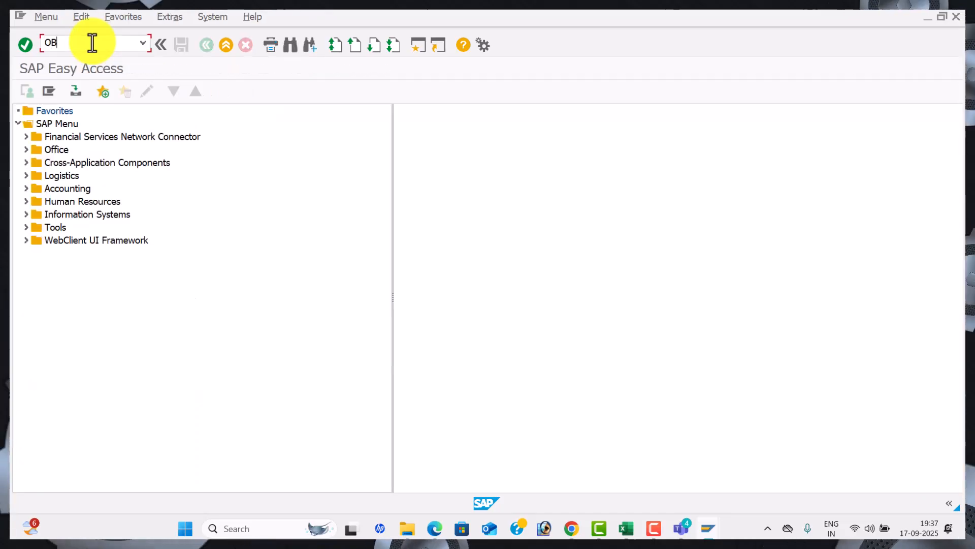
type("6")
key("Return")
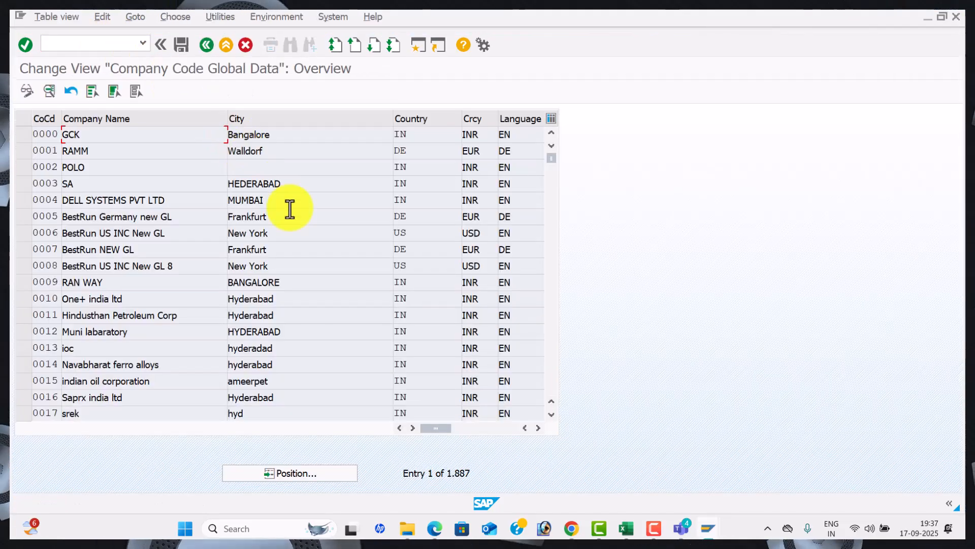
Position the company code list at WAL1 and open its global data details to review the assigned parameters.
left_click(319, 475)
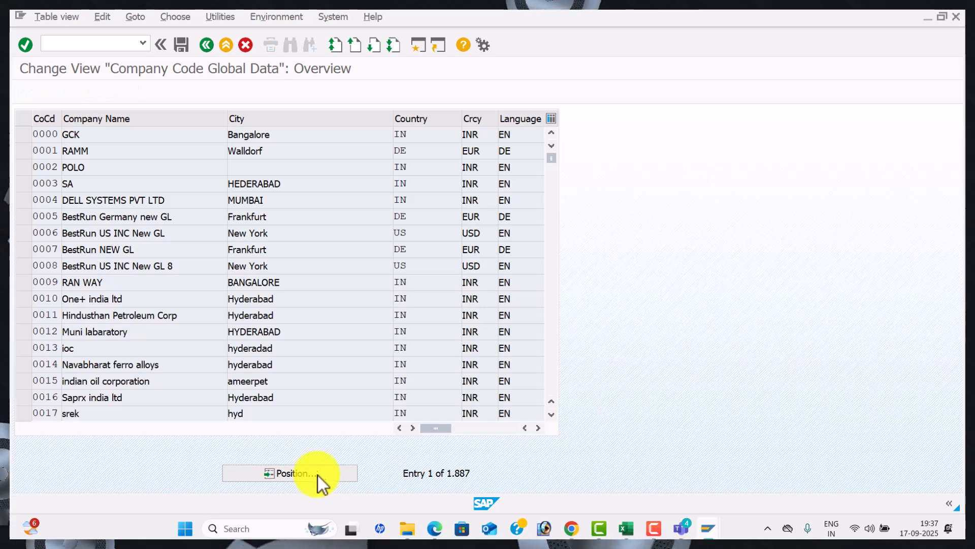
type("WA")
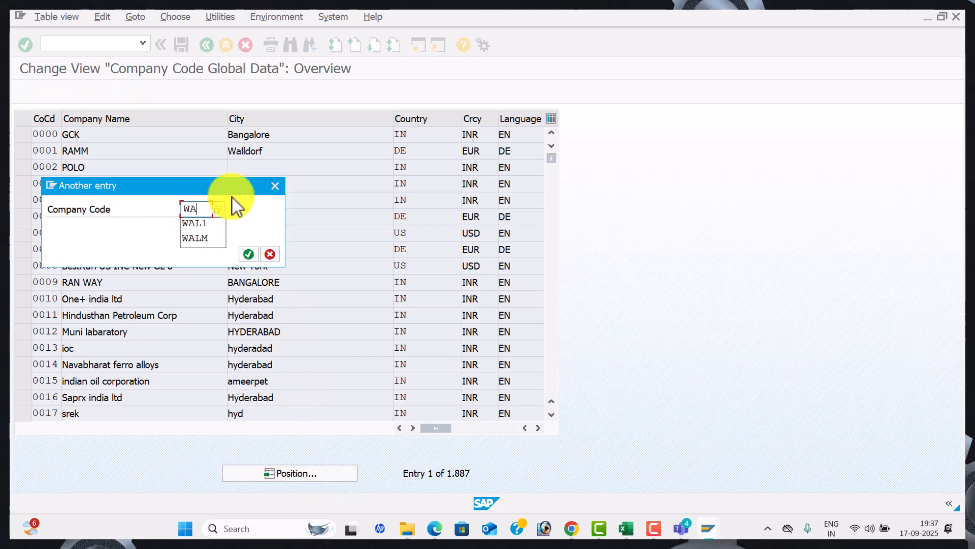
type("L1")
key("Return")
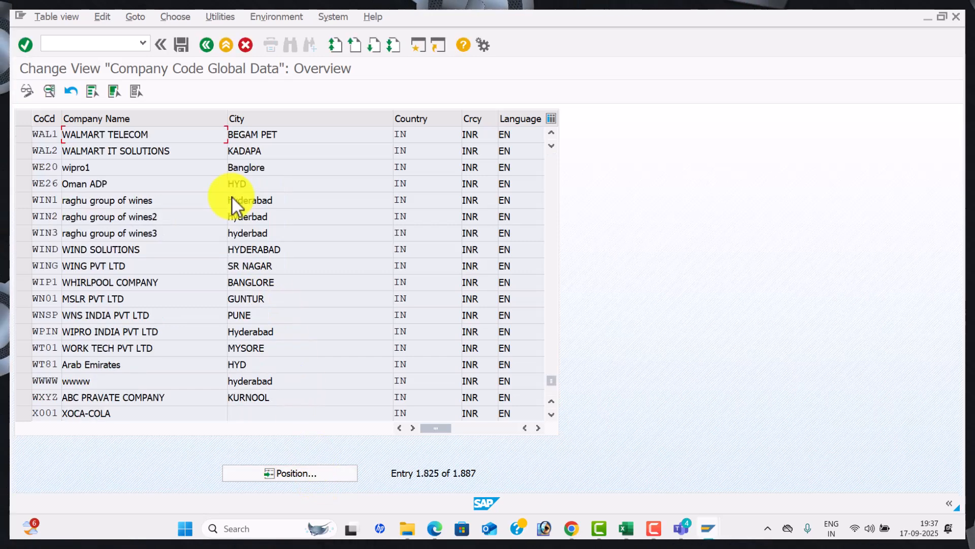
double_click(304, 140)
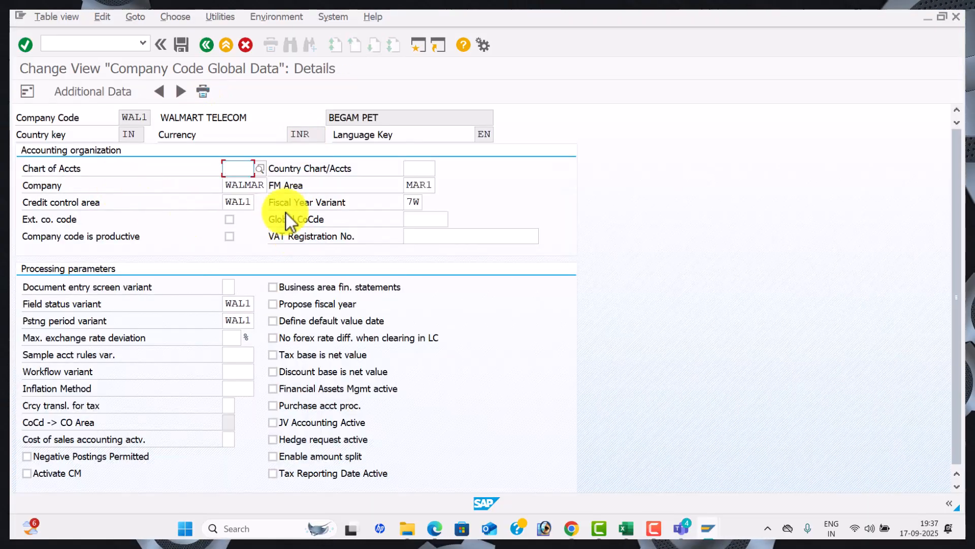
left_click(234, 184)
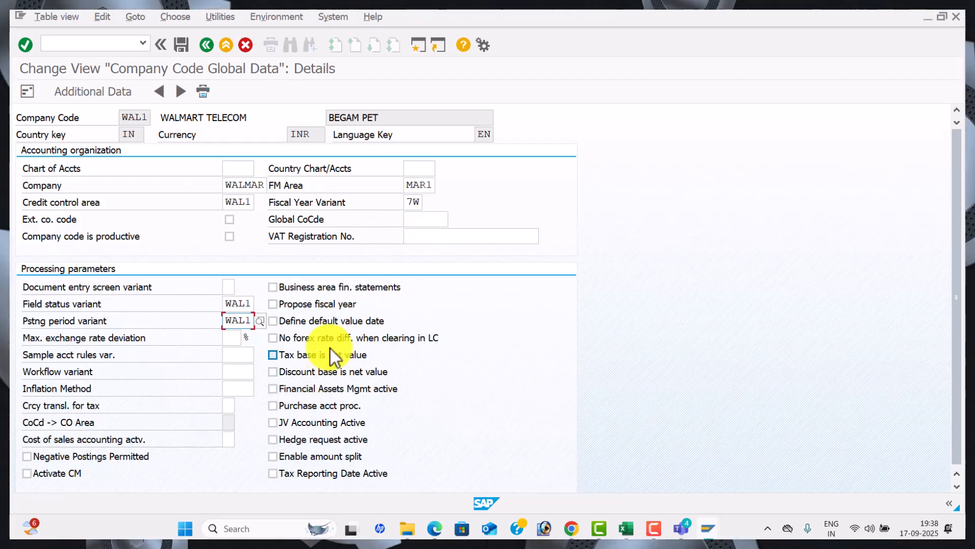
Look up the transaction code for Fiscal Year Variant in the Excel Global Settings sheet and switch back to SAP.
left_click(626, 529)
scroll(458, 291, "up", 1)
left_click(456, 291)
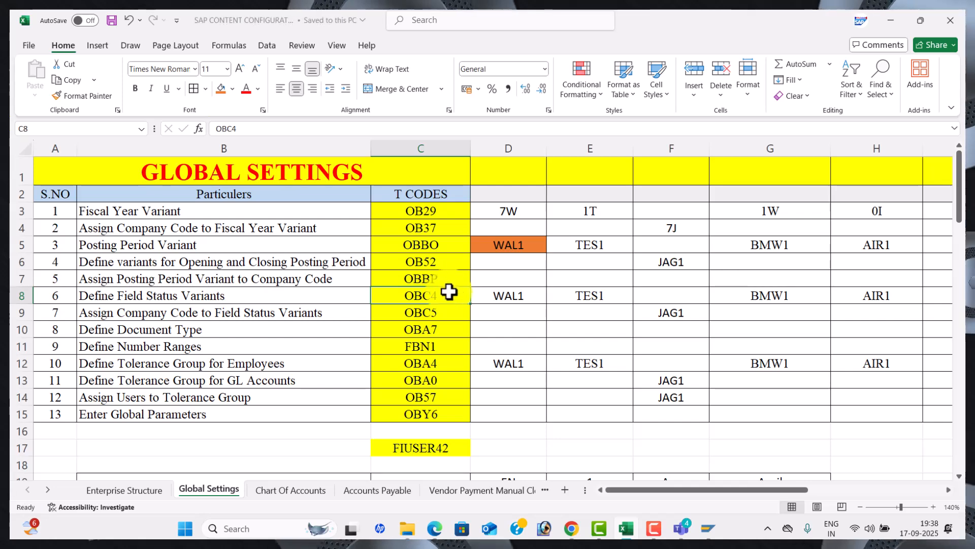
left_click(422, 213)
key("alt+Tab")
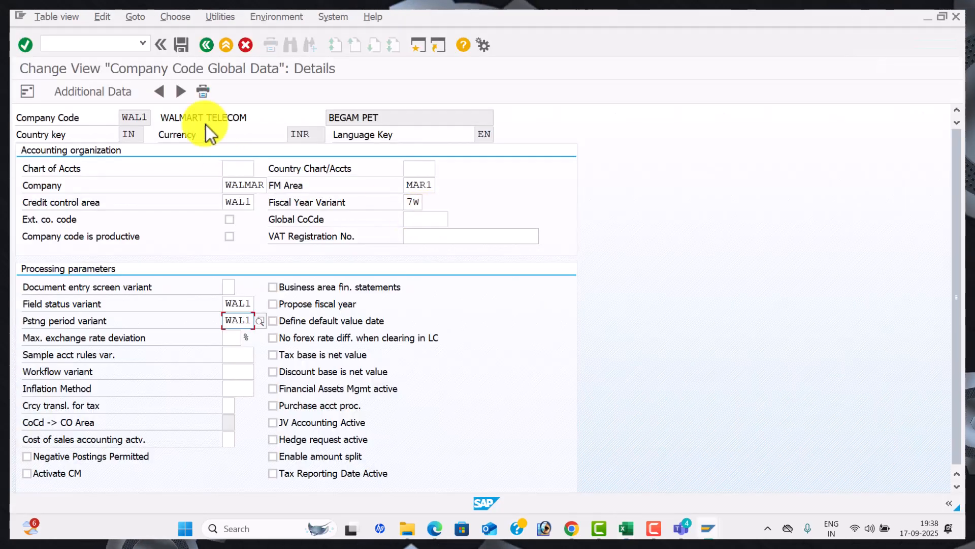
Open transaction OB29 and position the fiscal year variants list at 7W to check the variant.
left_click(125, 44)
type("/N")
key("Return")
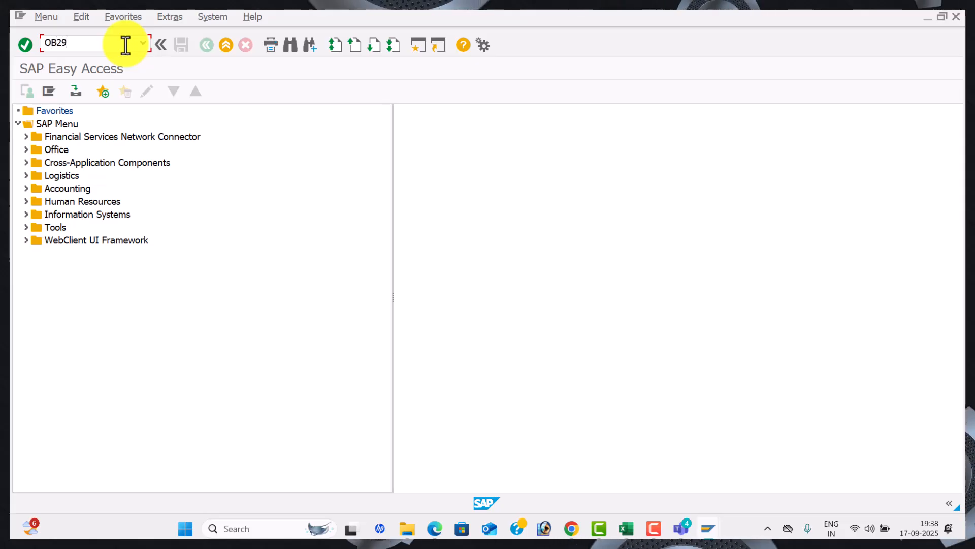
type("OB29")
key("Return")
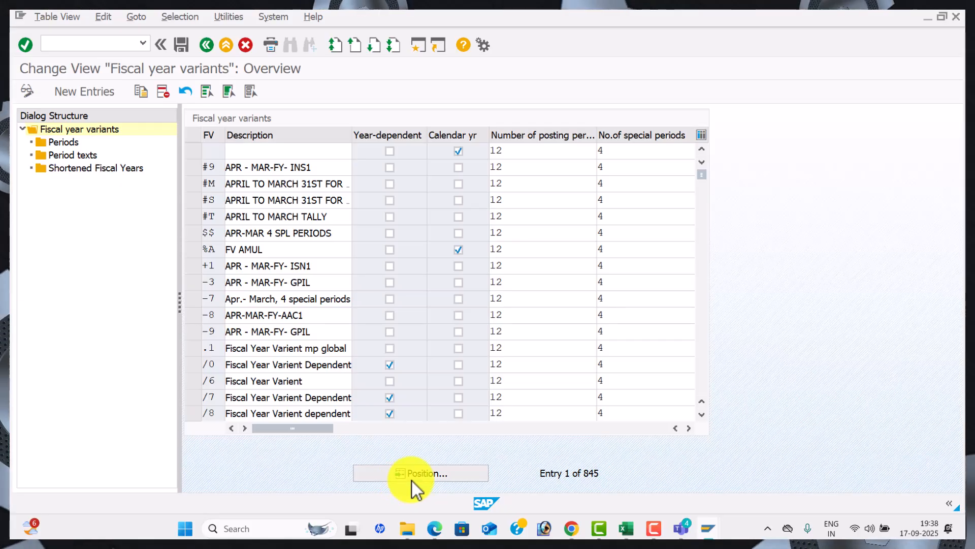
left_click(413, 481)
type("7W")
key("Return")
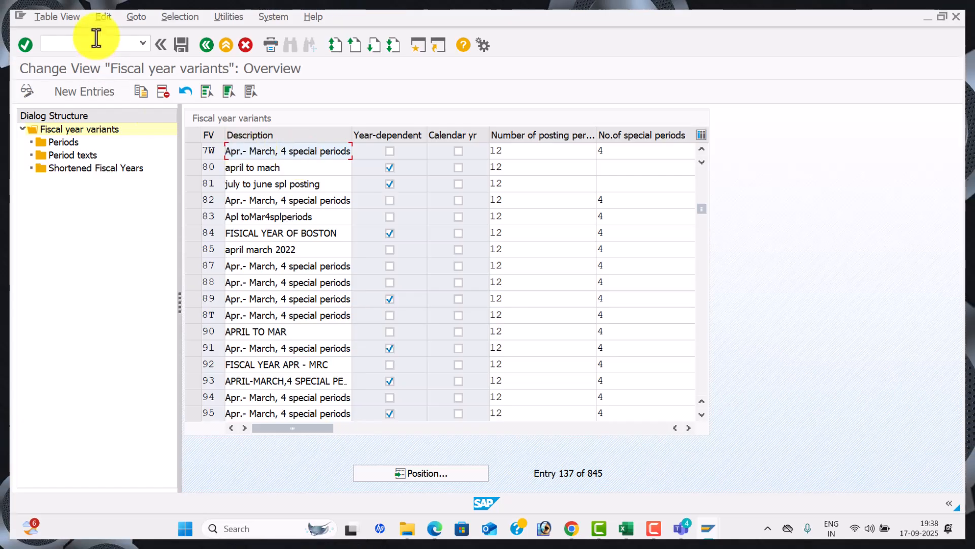
type("N")
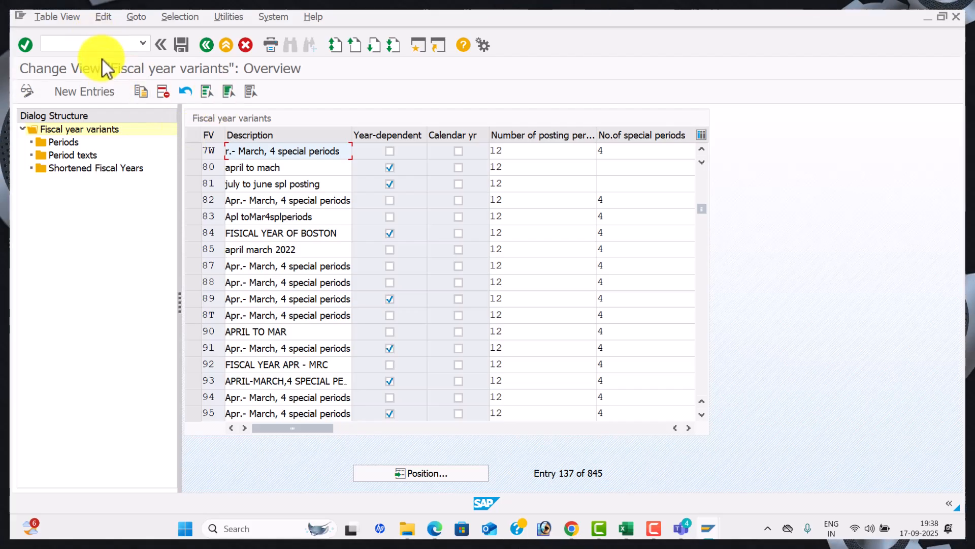
Consult the Excel code list, open transaction OB37 in SAP and position at company code WAL1 to check its fiscal year variant assignment.
key("alt+Tab")
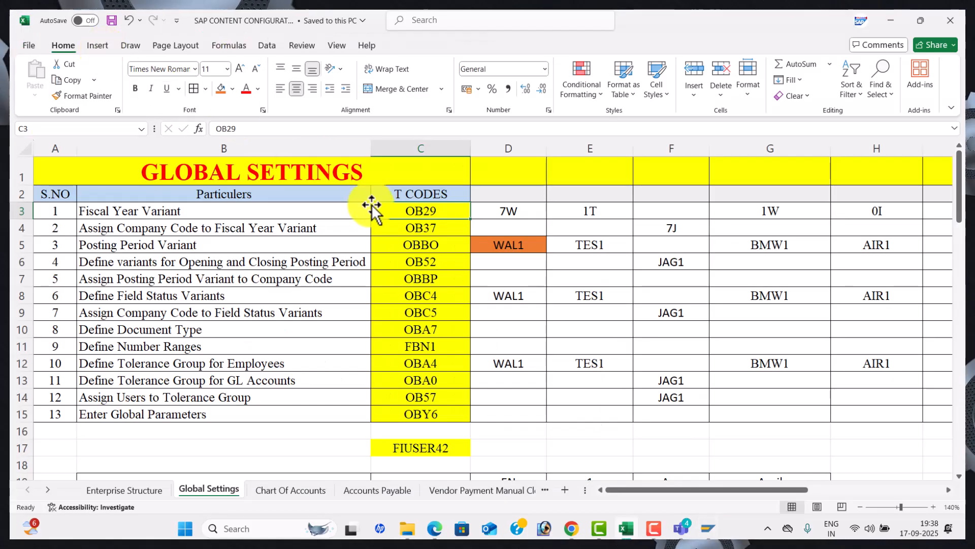
key("alt+Tab")
type("/N")
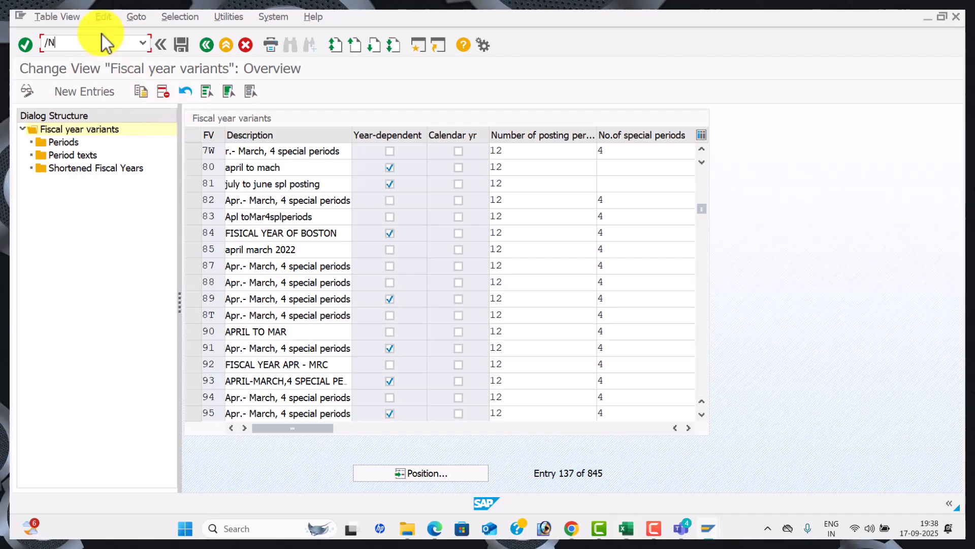
type("OB37")
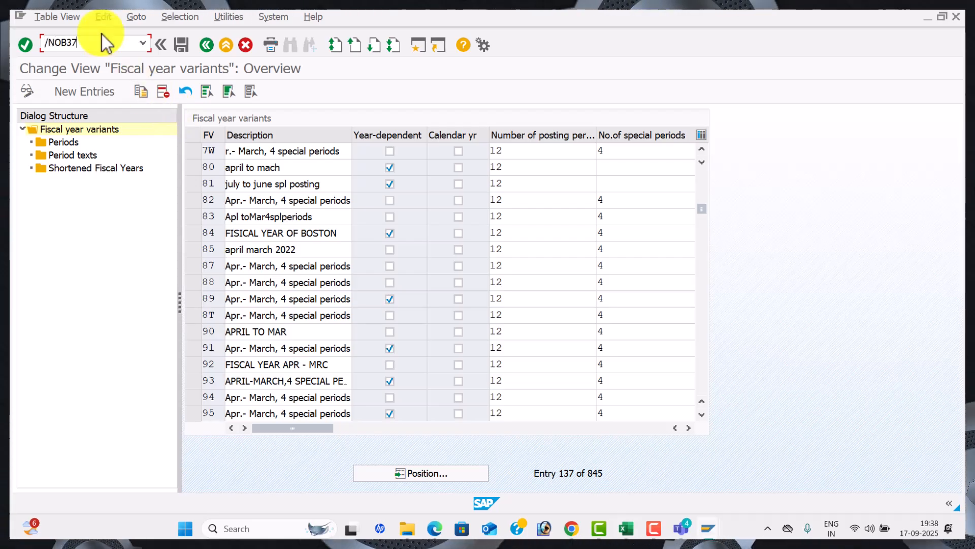
key("Return")
left_click(215, 454)
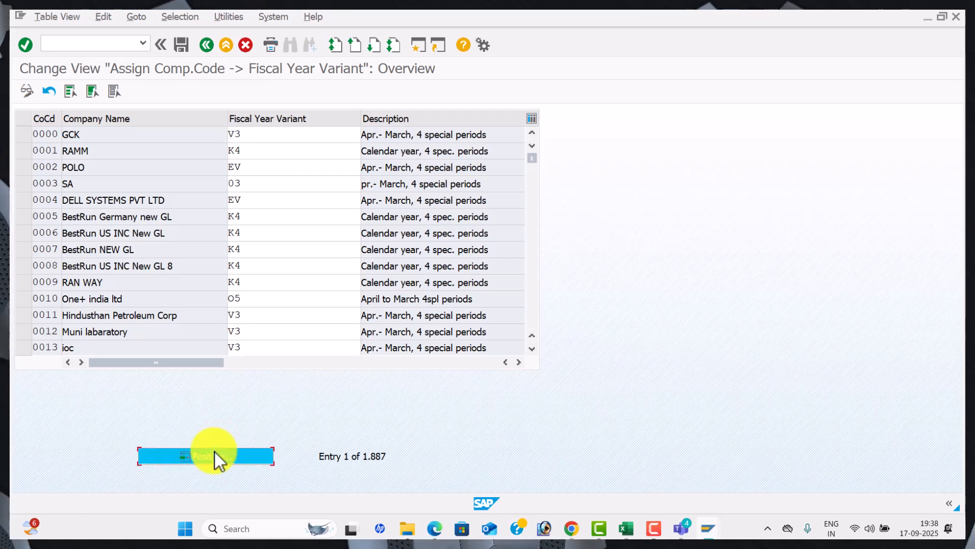
type("WAL1")
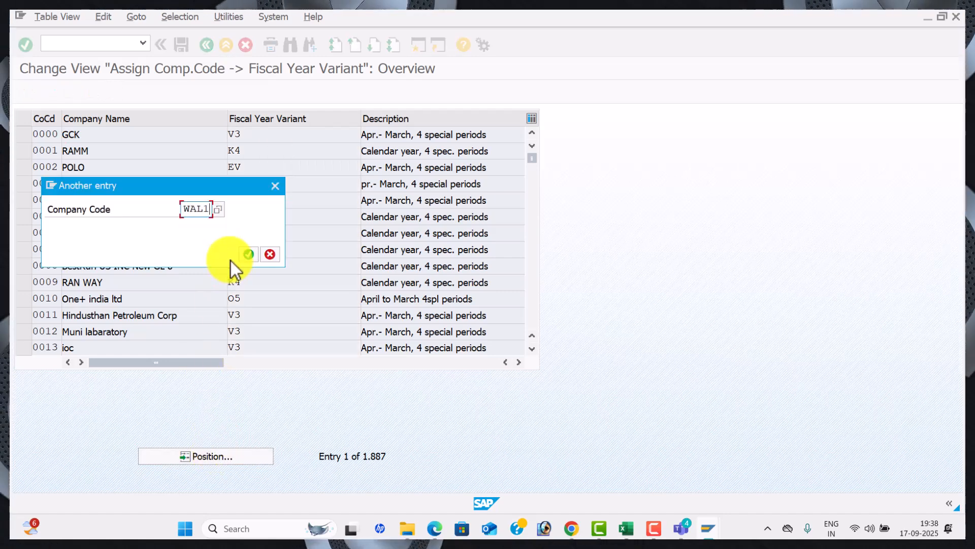
key("Return")
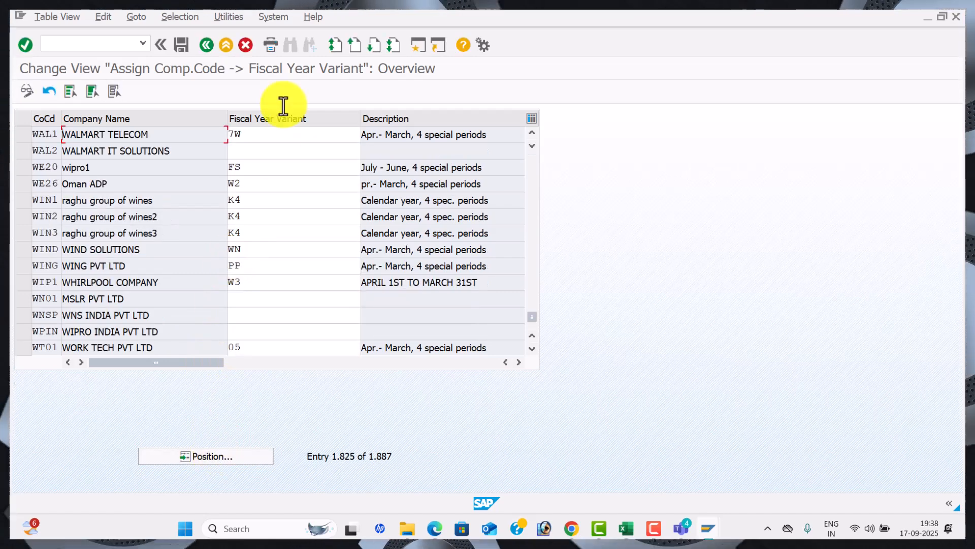
Consult the Excel code list and open transaction OBBO in SAP to view the defined posting period variants.
left_click(124, 45)
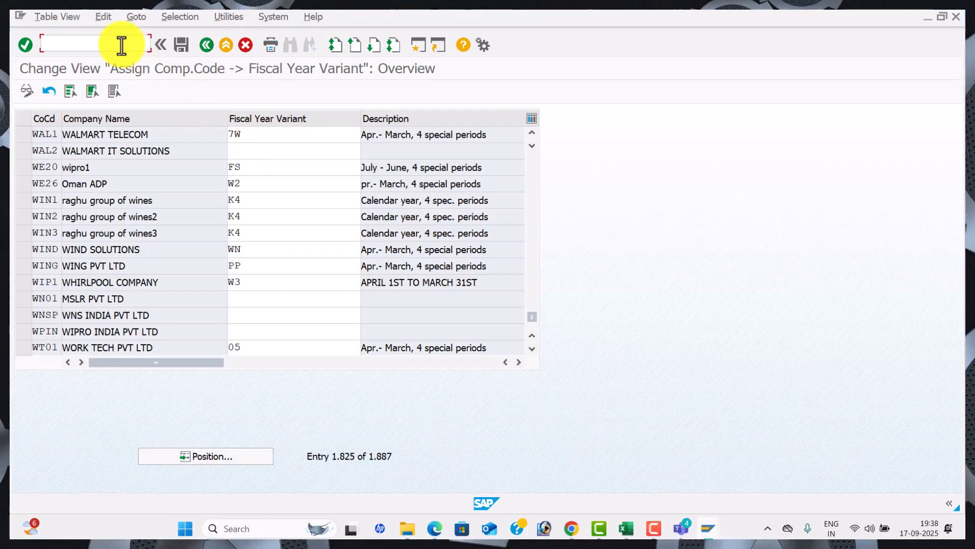
type("/N")
key("alt+Tab")
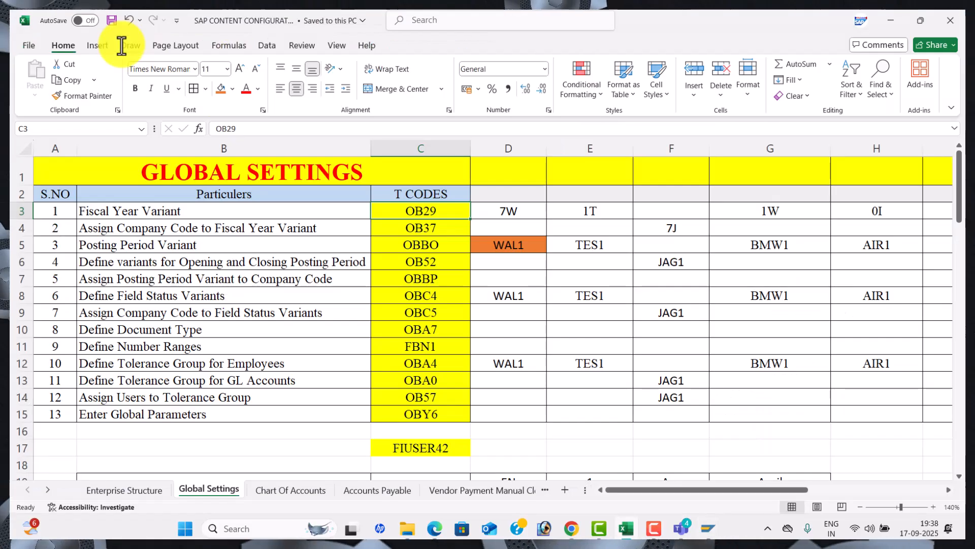
key("alt+Tab")
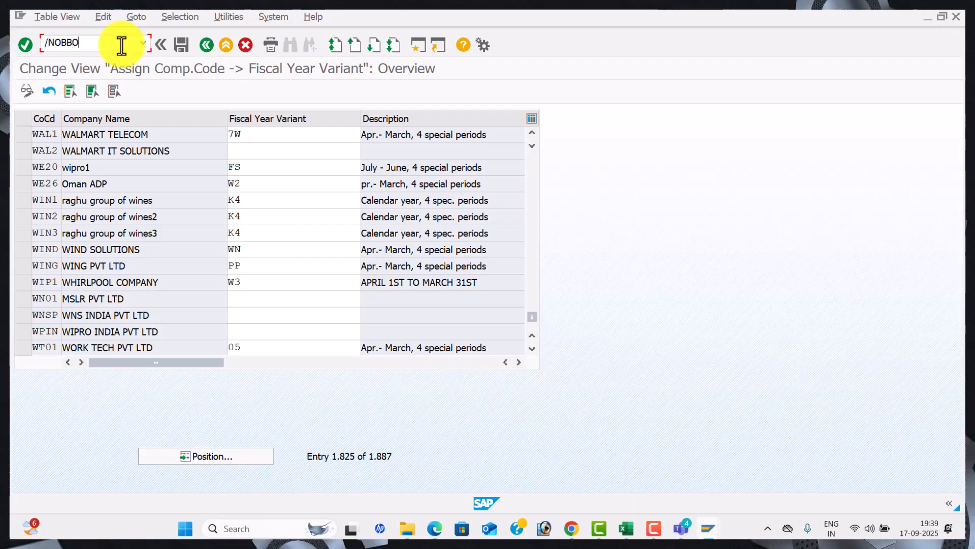
key("Return")
left_click(258, 455)
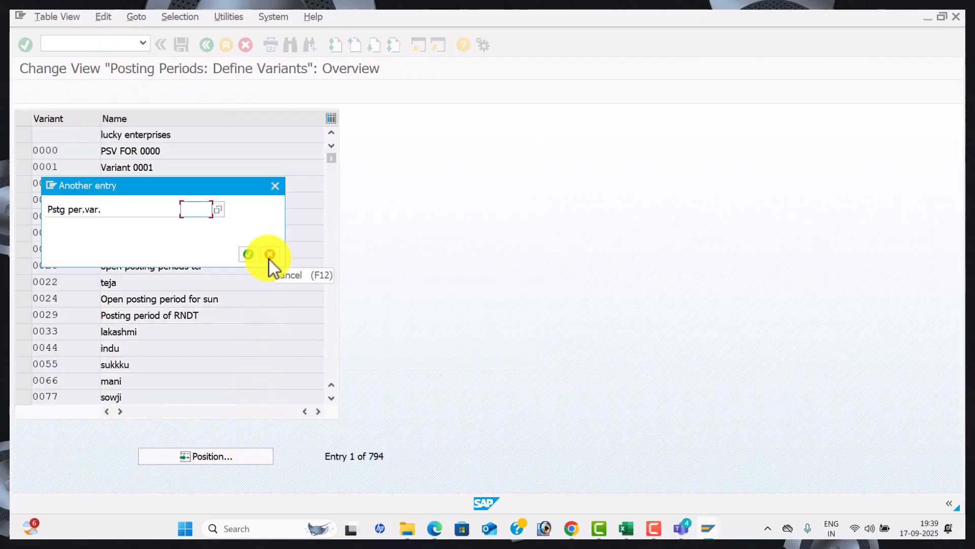
left_click(269, 257)
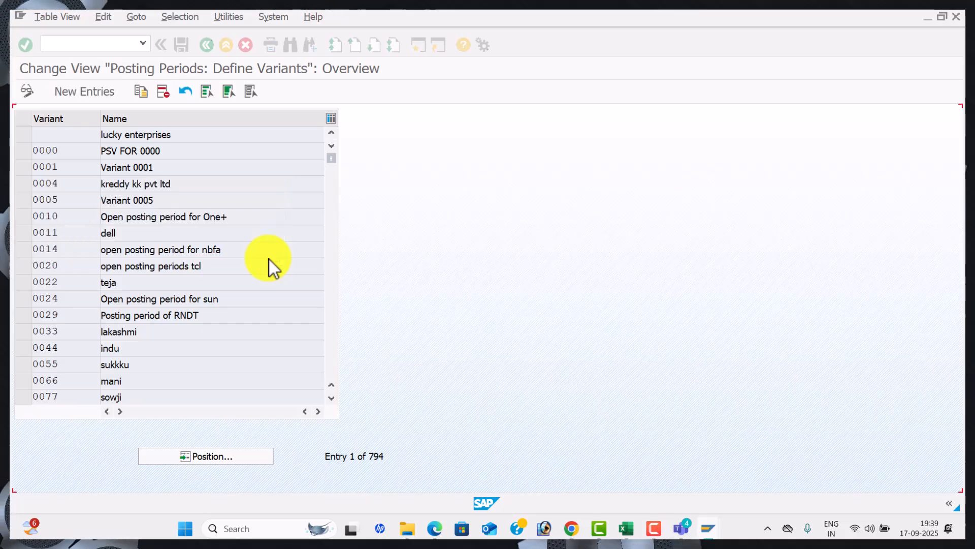
Open transaction OB52 and position the posting period intervals at variant WAL1 to check its open periods.
left_click(106, 45)
type("/NOB5")
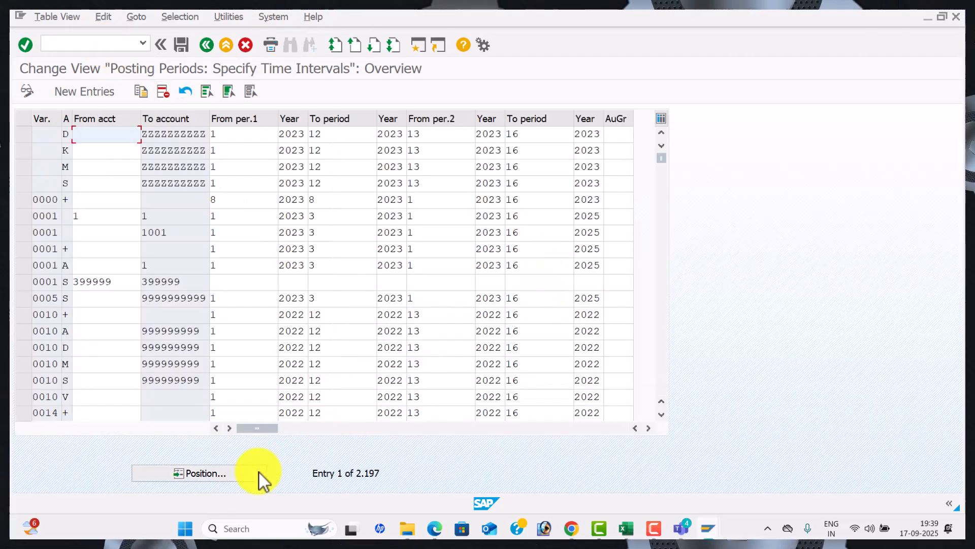
left_click(258, 473)
type("WAL")
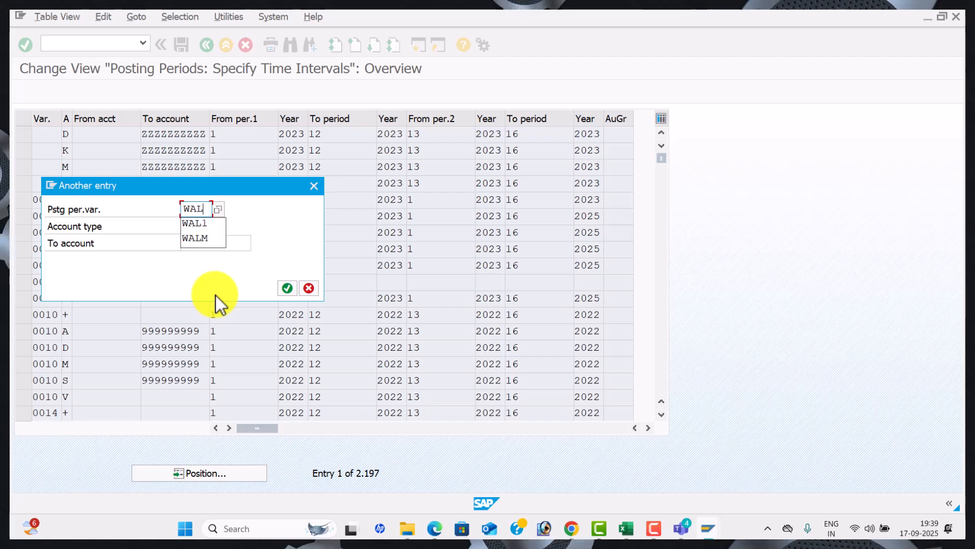
type("1")
key("Return")
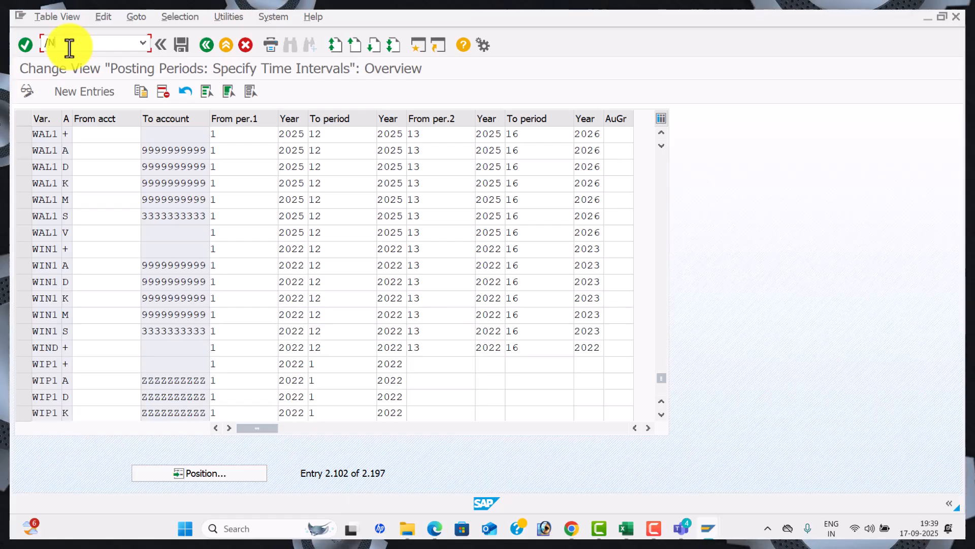
Consult the Excel code list, open transaction OBBP in SAP and position at company code WAL1 to check its posting period variant.
key("alt+Tab")
key("alt+Tab")
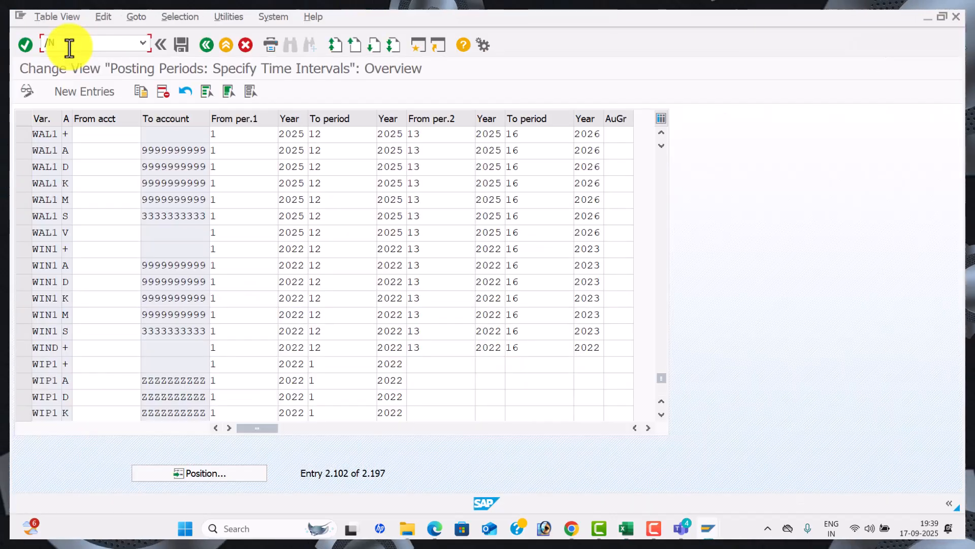
key("Return")
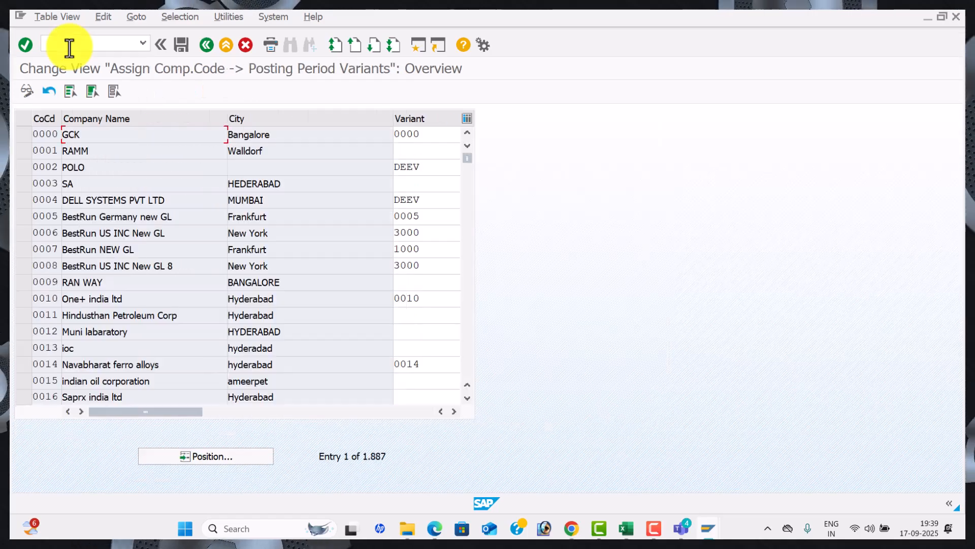
left_click(230, 460)
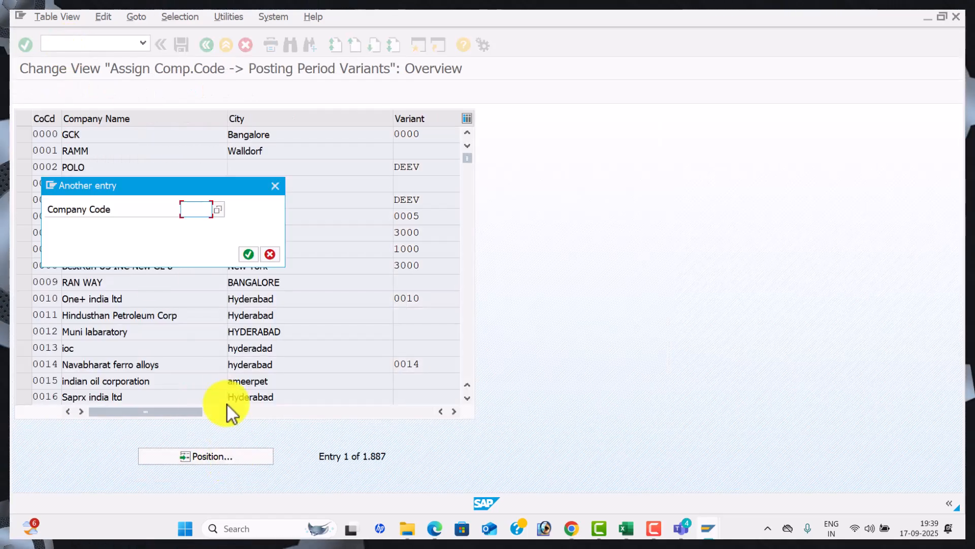
type("W")
key("Down")
key("Return")
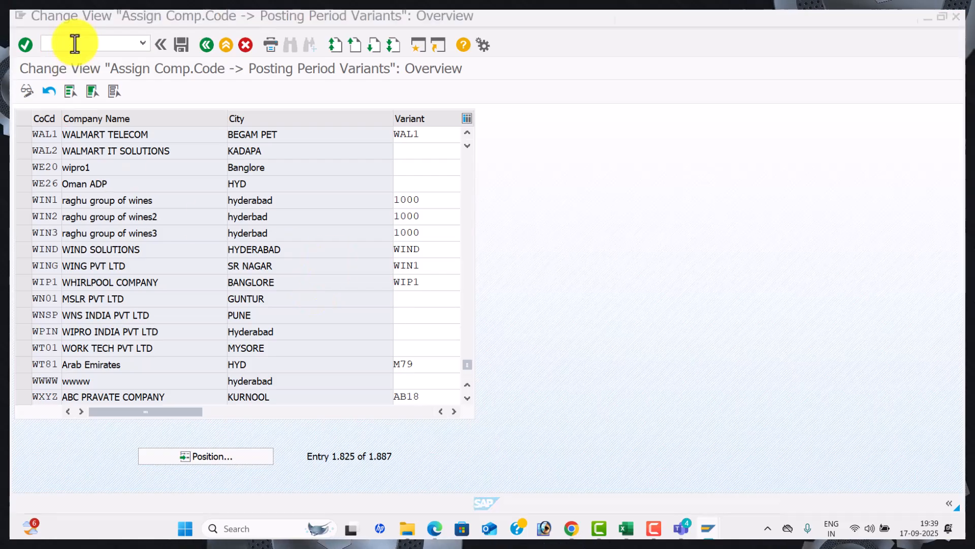
Consult the Excel code list, open transaction OBC4 in SAP and position at field status variant WAL1 to check its definition.
key("alt+Tab")
key("alt+Tab")
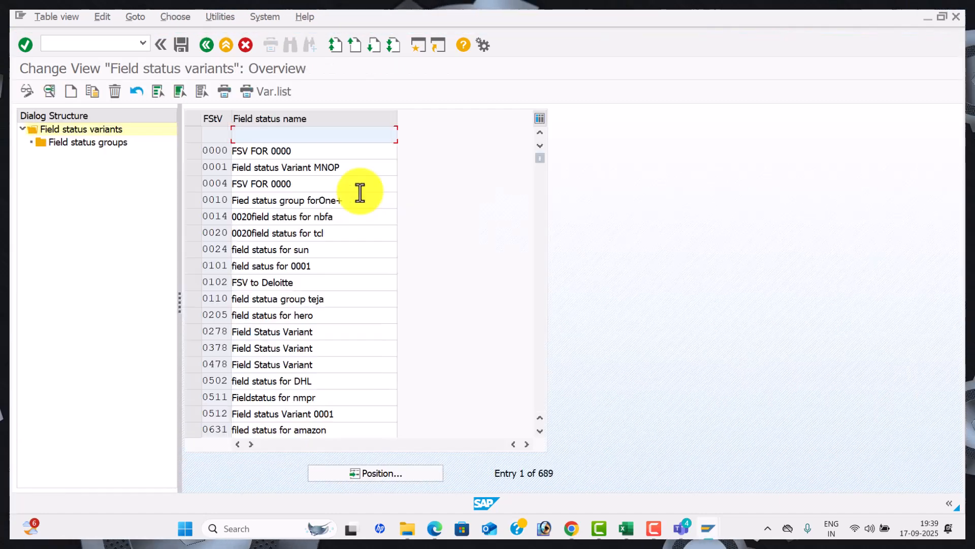
left_click(385, 473)
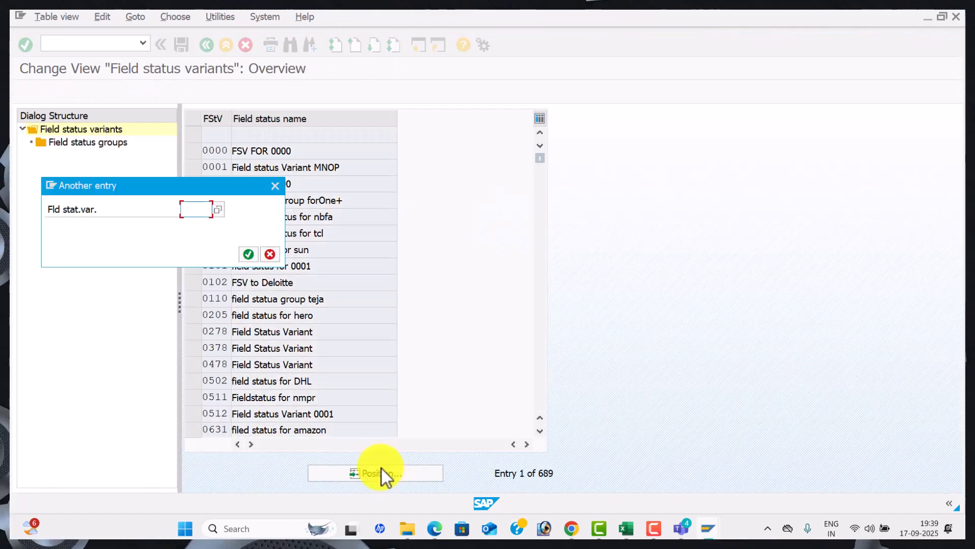
type("WAL1")
key("Return")
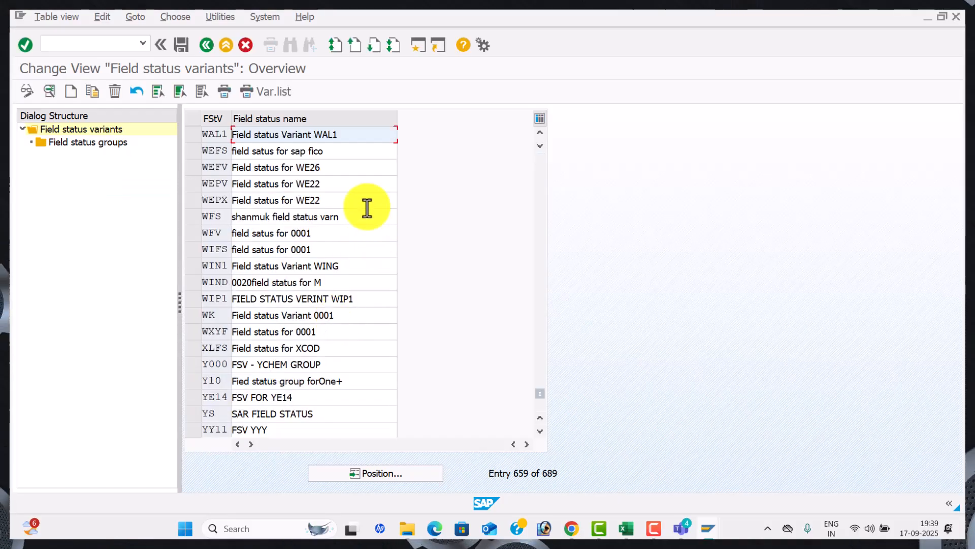
Consult the Excel code list, open transaction OBC5 in SAP and position at company code WAL1 to check its field status variant.
key("alt+Tab")
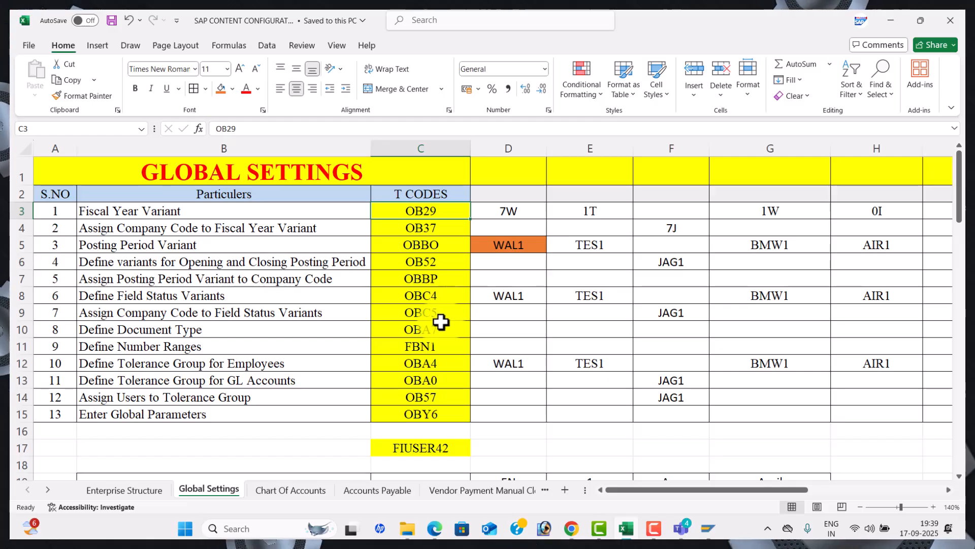
key("alt+Tab")
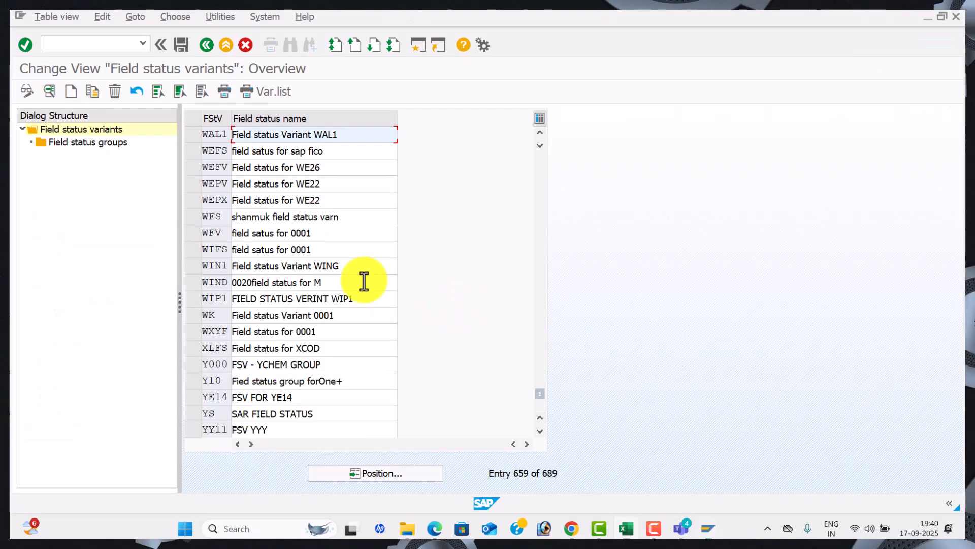
left_click(90, 45)
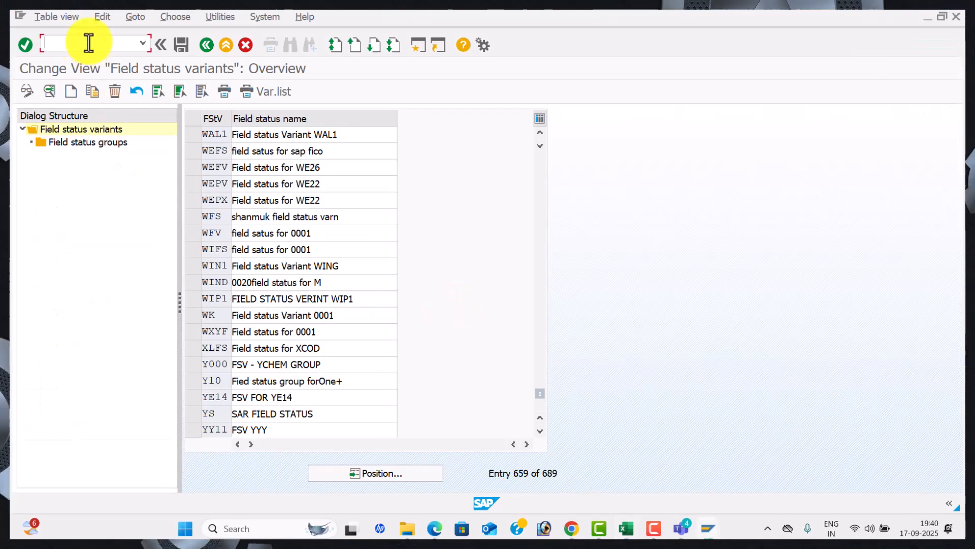
type("/NOBC5")
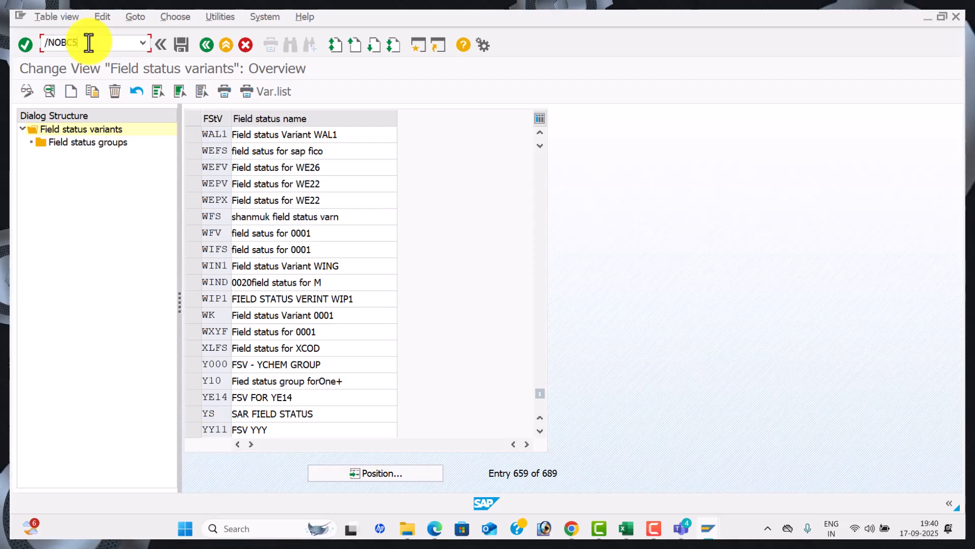
key("Return")
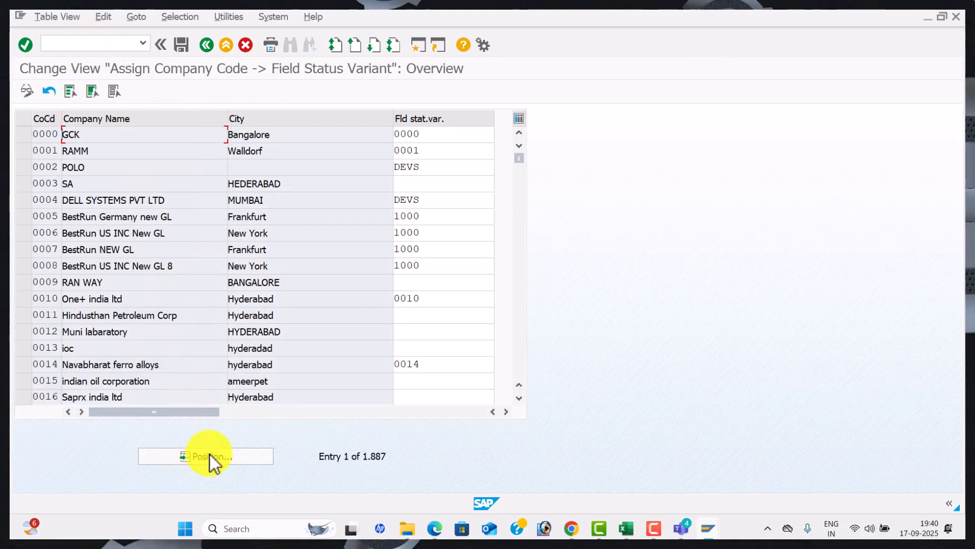
left_click(211, 456)
type("WAL1")
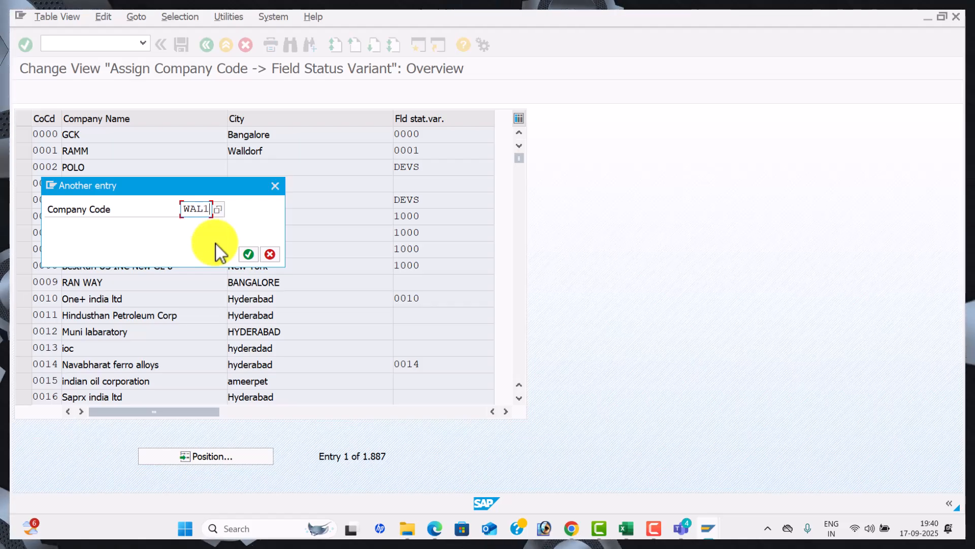
key("Return")
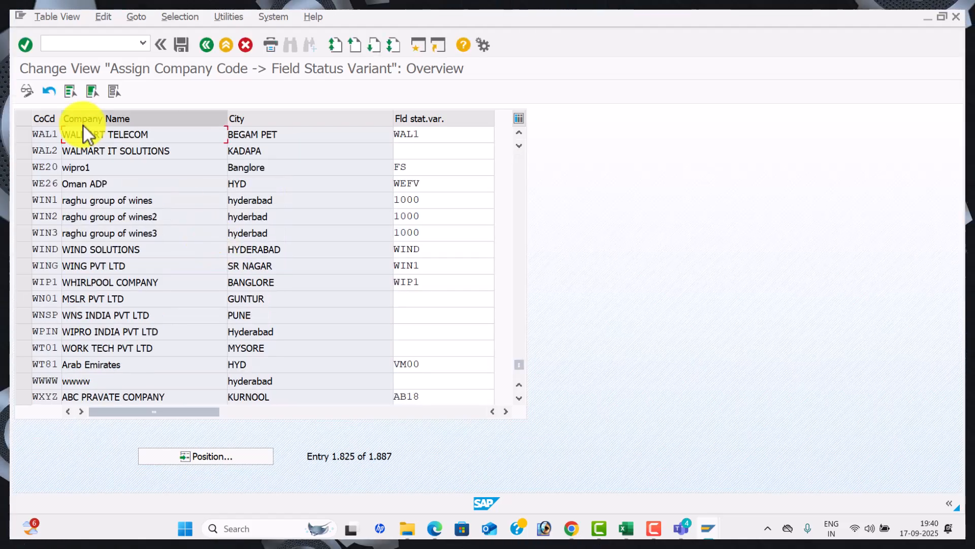
Consult the Excel code list and open transaction OBA7 in SAP to view the defined document types.
key("alt+Tab")
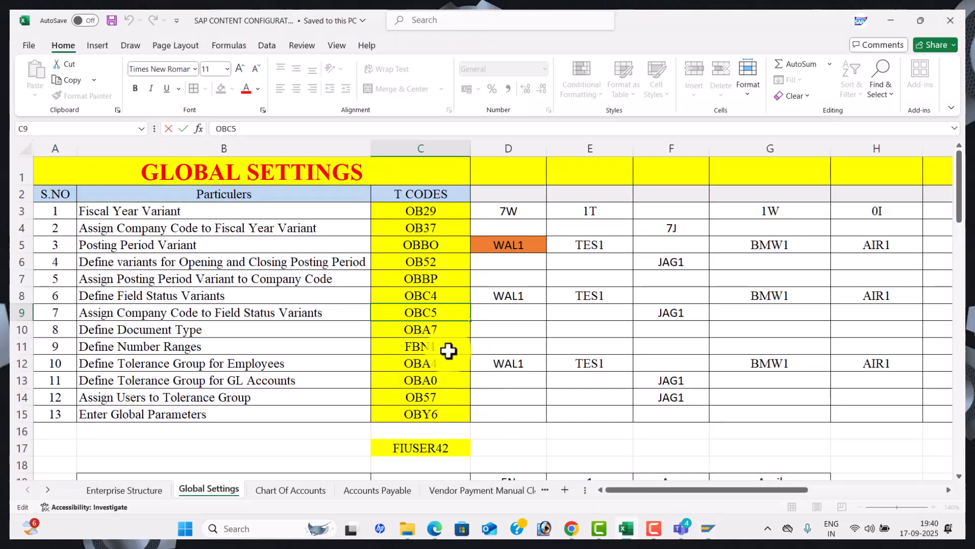
key("alt+Tab")
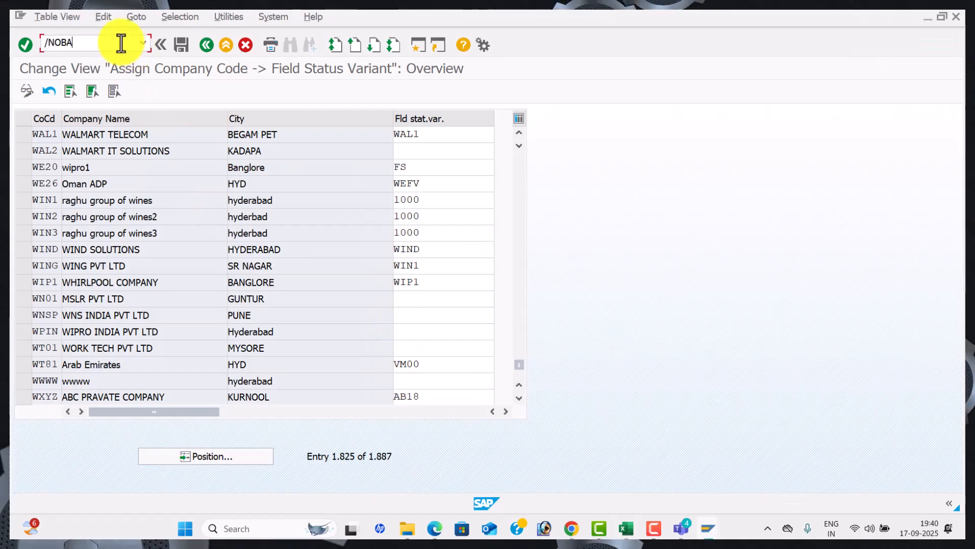
left_click(121, 44)
type("/NOBA7")
key("Return")
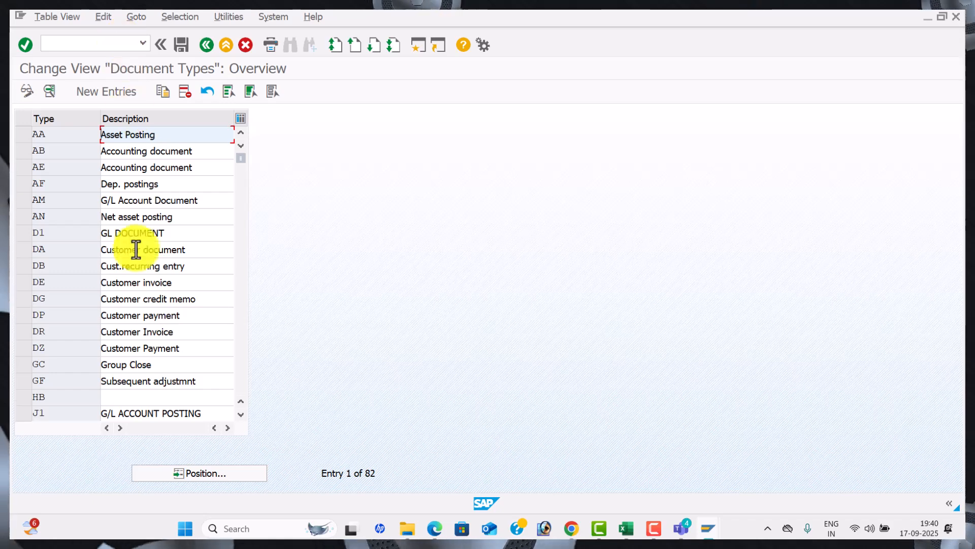
Position the document types list at KR, DR and SA in turn to check each of these entries.
left_click(229, 471)
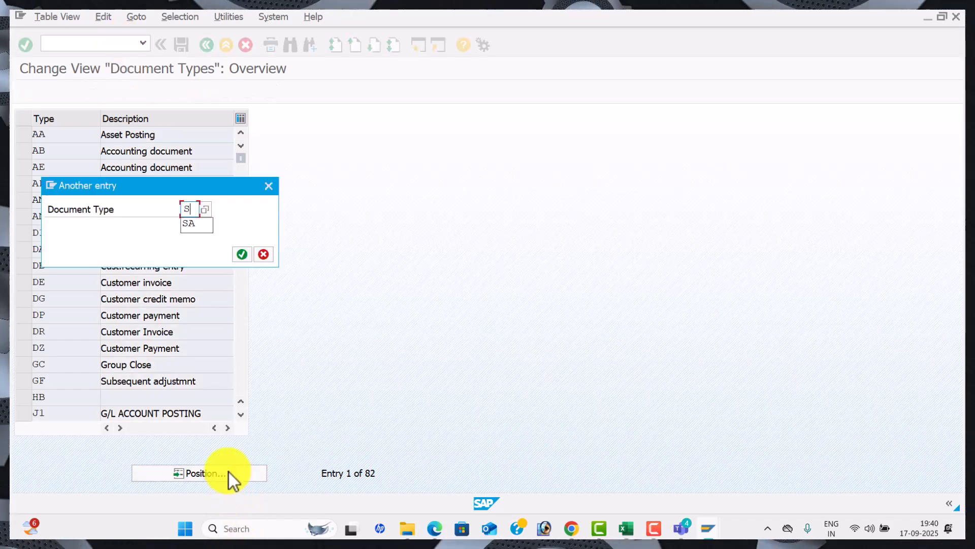
type("KR")
key("Return")
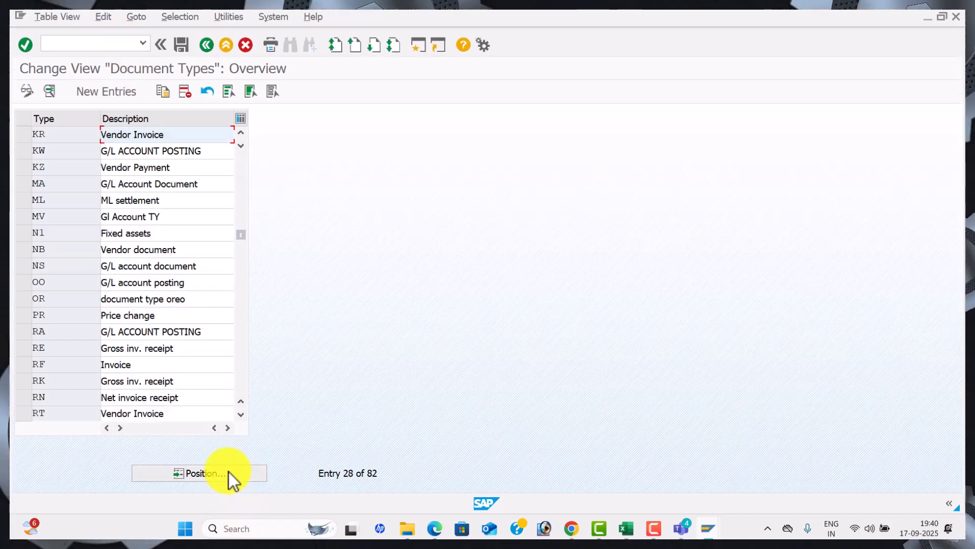
left_click(232, 475)
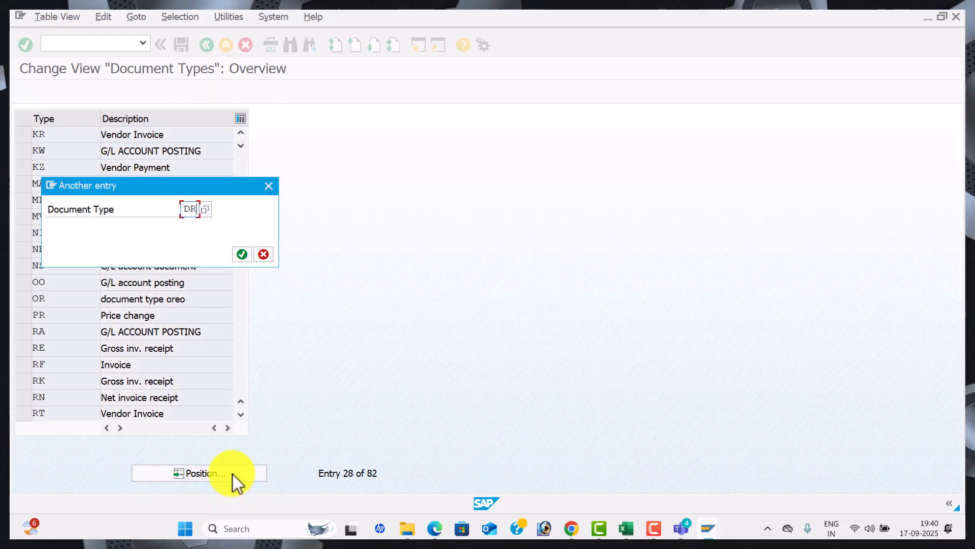
key("Return")
left_click(233, 474)
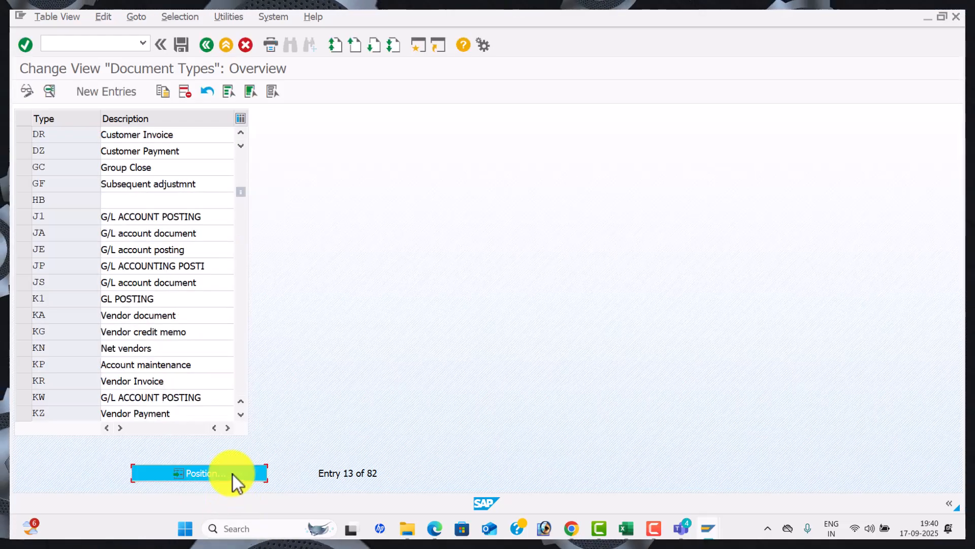
type("SA")
key("Return")
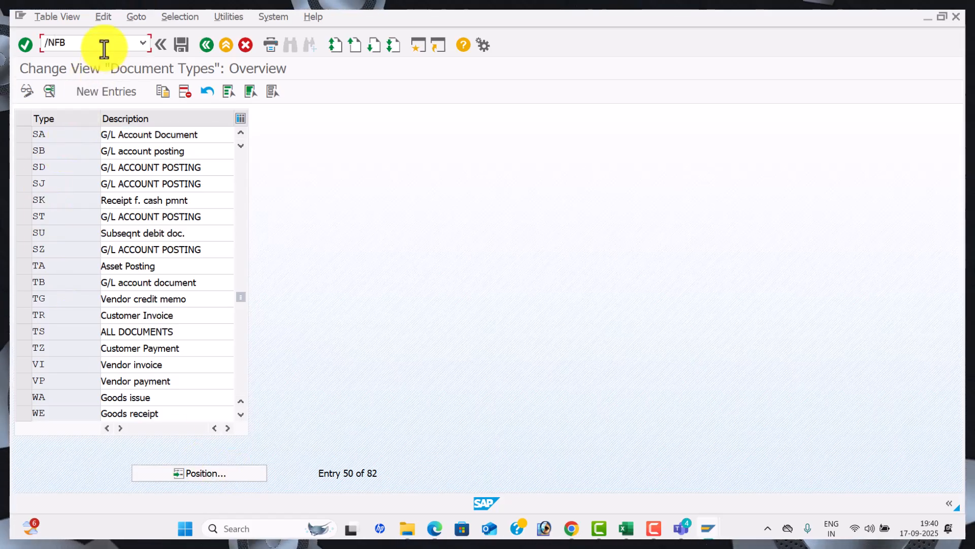
Open transaction FBN1 and display the changeable accounting document number range intervals for company code WAL1.
key("Return")
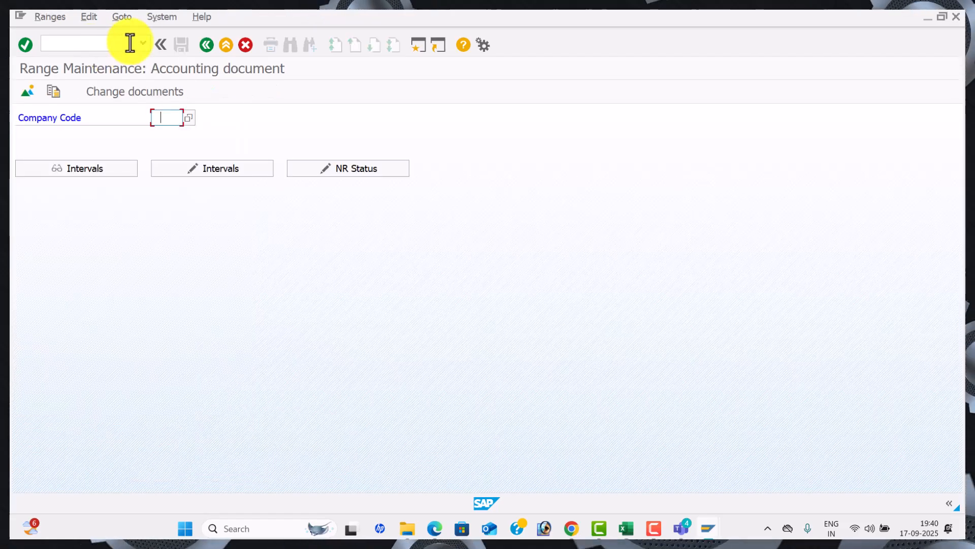
left_click(171, 118)
left_click(175, 133)
left_click(196, 166)
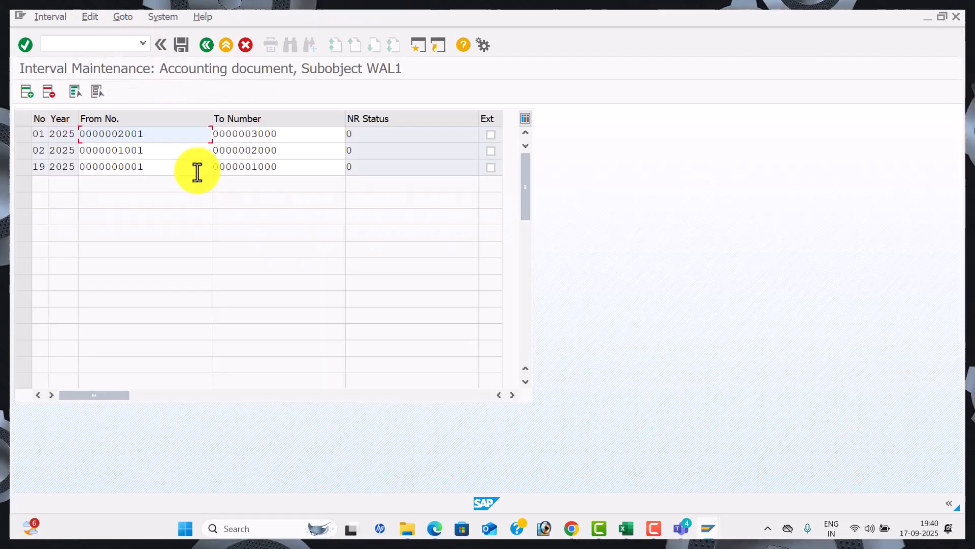
Consult the Excel code list and open transaction OBA4 in SAP to view the FI tolerance groups for users.
key("alt+Tab")
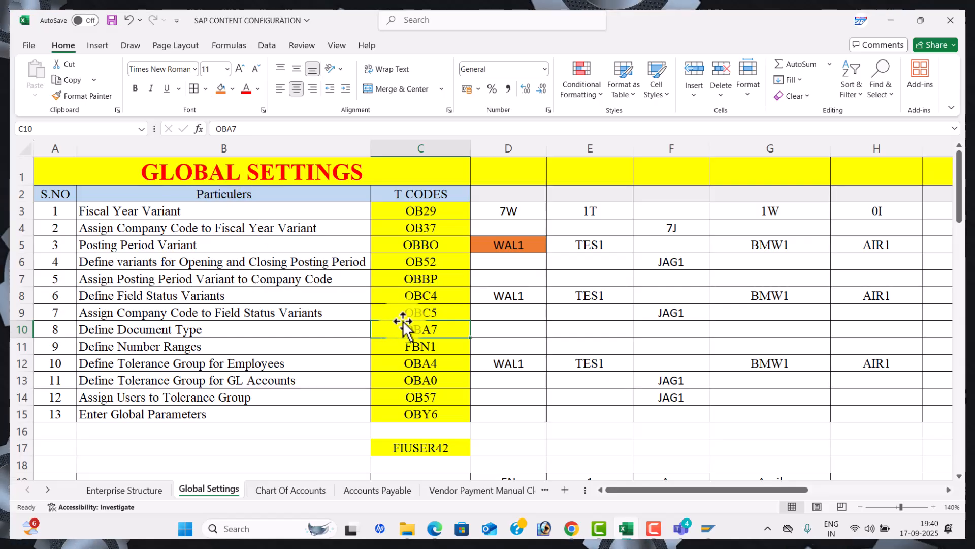
key("alt+Tab")
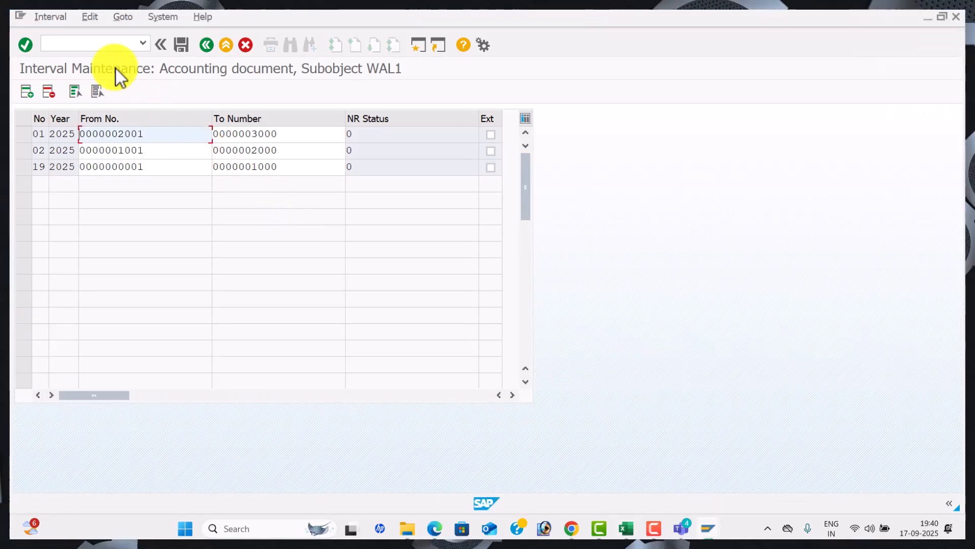
left_click(109, 38)
type("/NOB57")
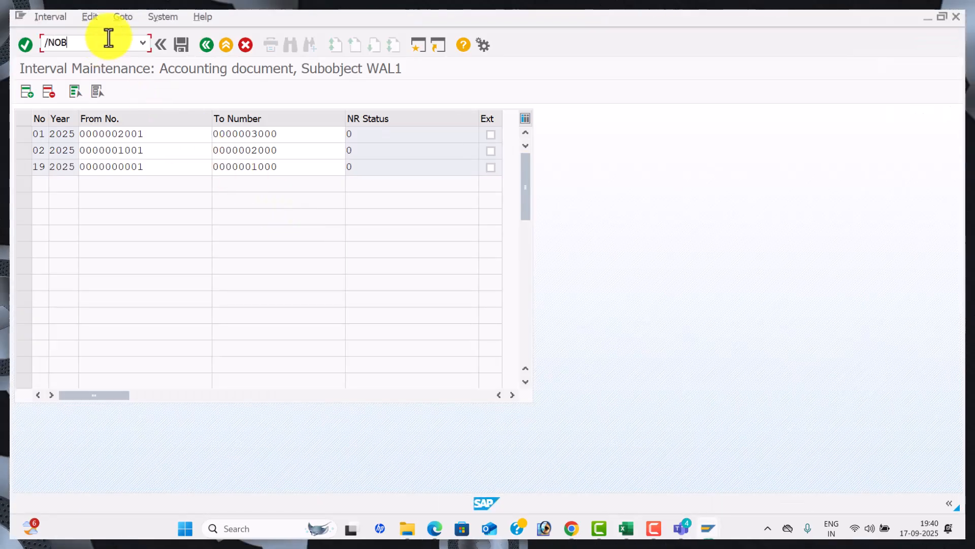
key("Return")
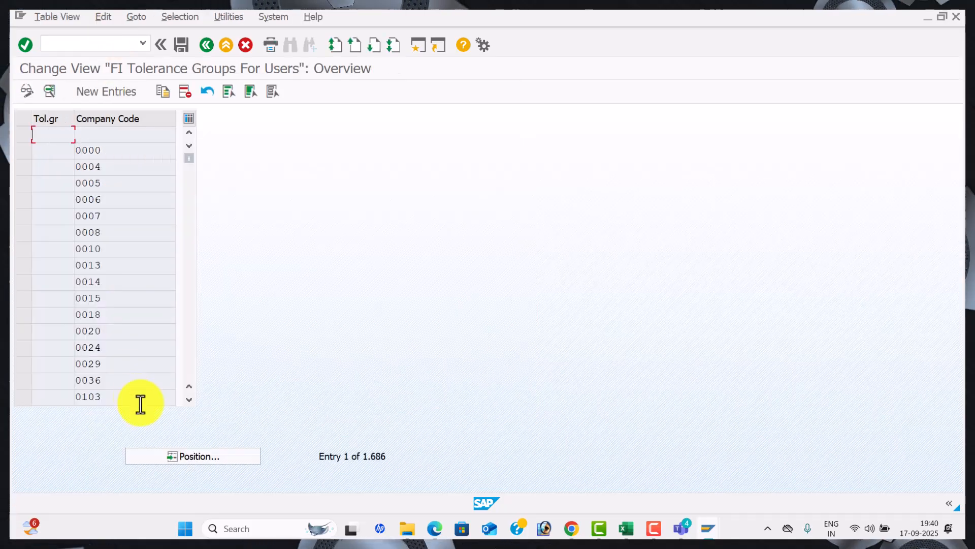
Position at tolerance group WAL1 and open its details for company code WAL1 to check the posting limits and permitted payment differences.
left_click(206, 457)
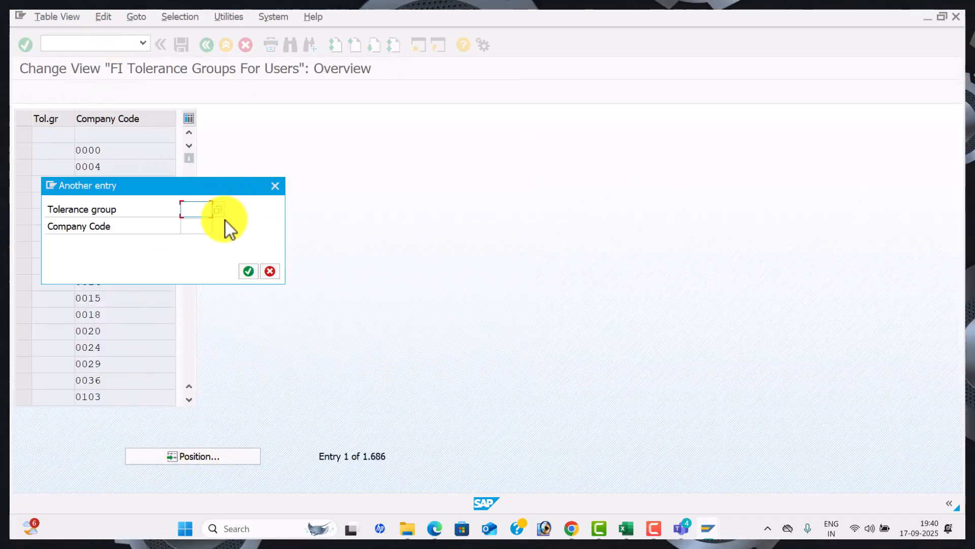
type("W")
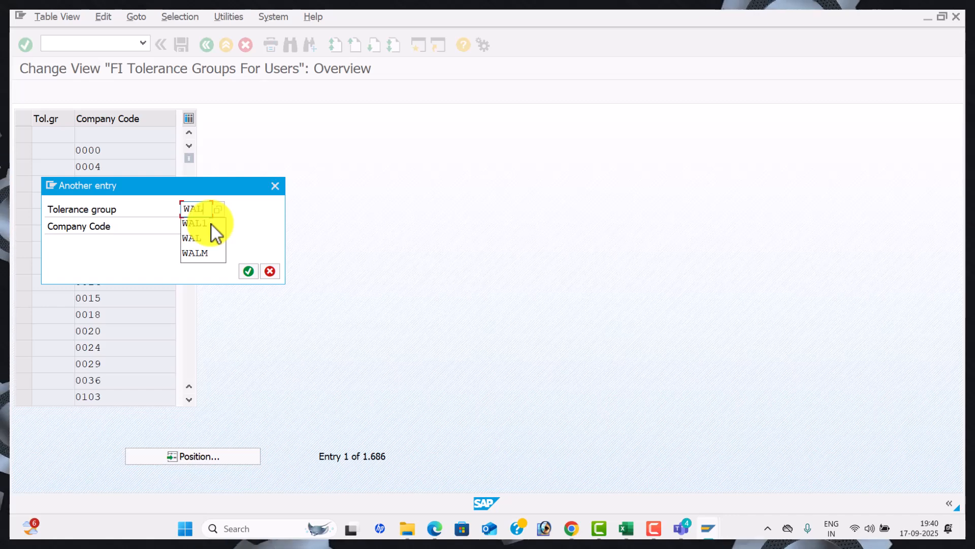
type("AL")
left_click(211, 225)
key("Return")
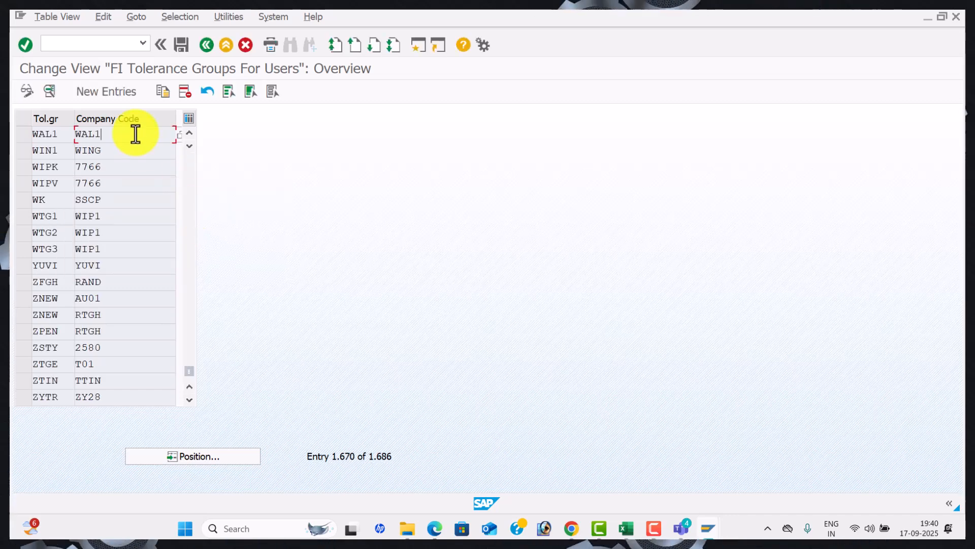
double_click(135, 134)
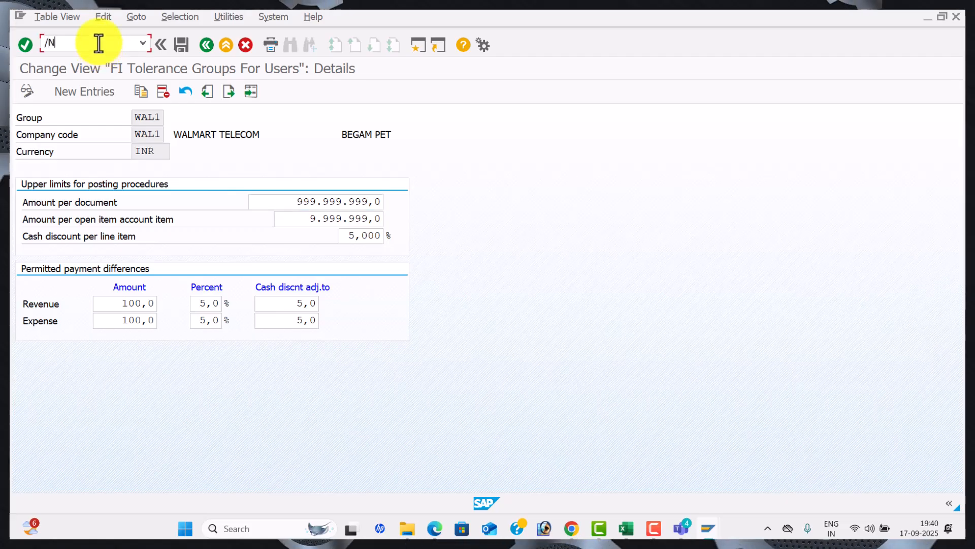
Consult the Excel code list, open transaction OBA0 in SAP and position at company code WAL1 to check its G/L account tolerance group.
key("Return")
key("alt+Tab")
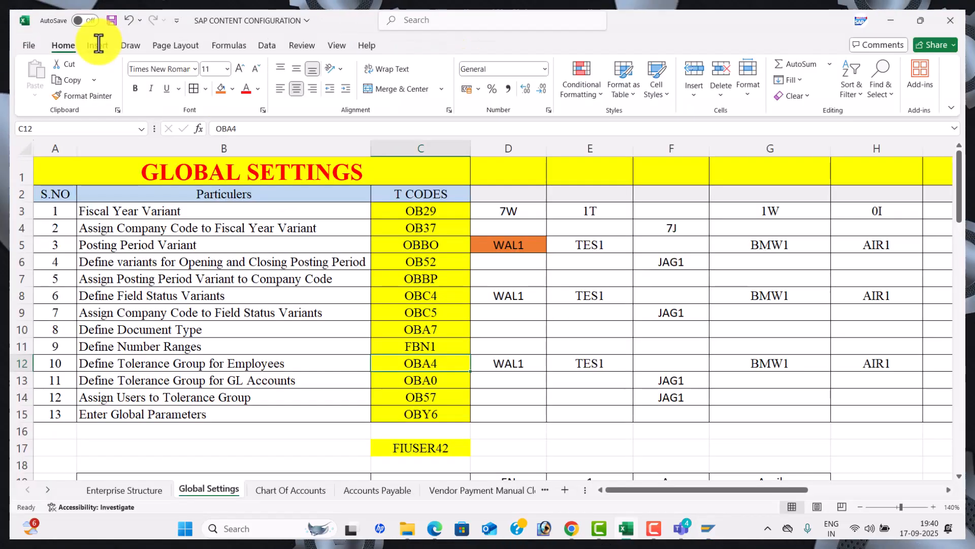
key("alt+Tab")
type("OBA0")
key("Return")
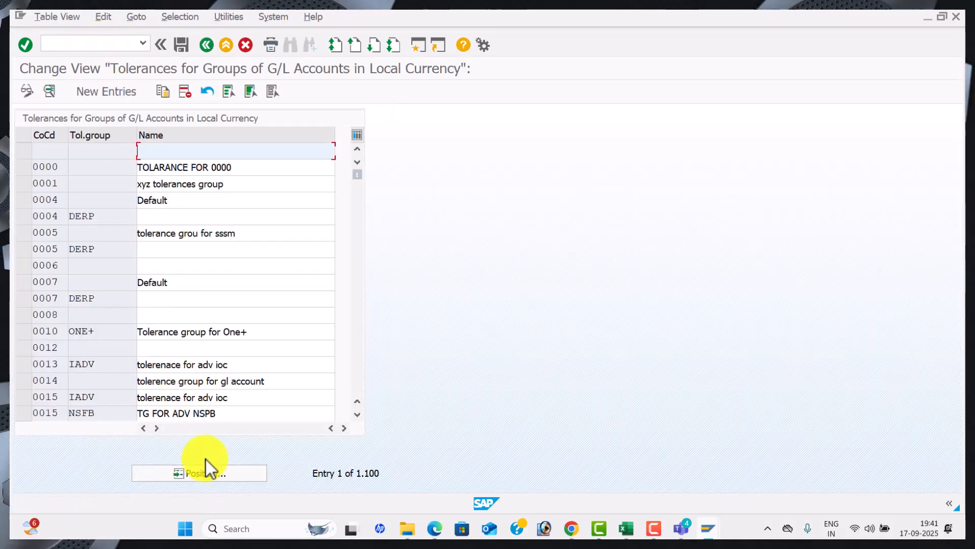
left_click(215, 468)
type("HAL")
key("Return")
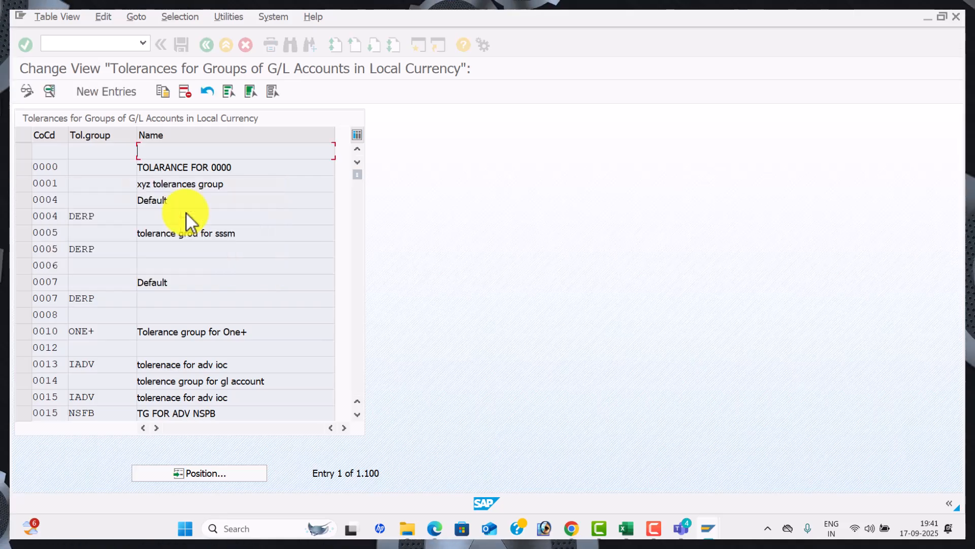
Consult the Excel code list and open transaction OB57 in SAP to view the assignment of users to tolerance groups.
key("alt+Tab")
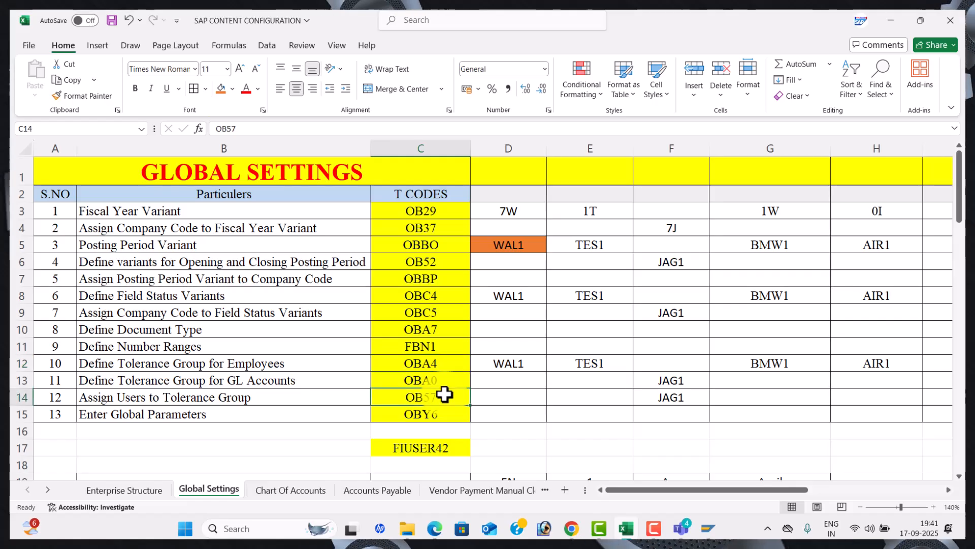
key("alt+Tab")
left_click(81, 44)
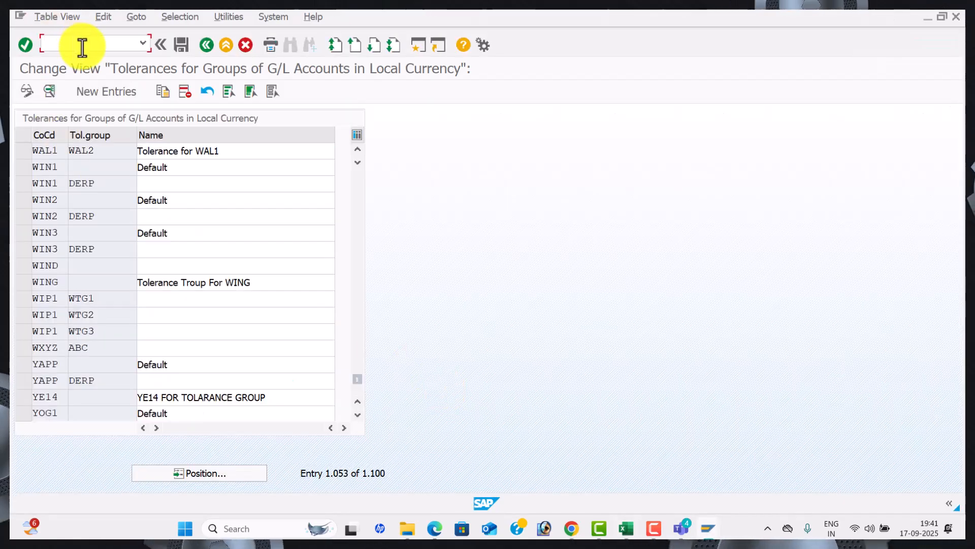
type("/NOB")
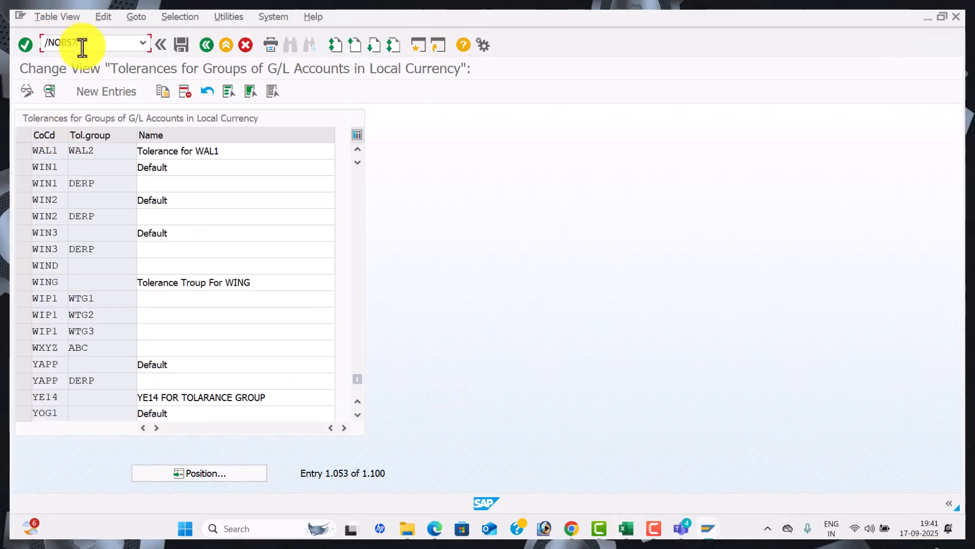
type("57")
key("Return")
Position the user list at FIUSER42 to check its assigned tolerance group.
left_click(275, 456)
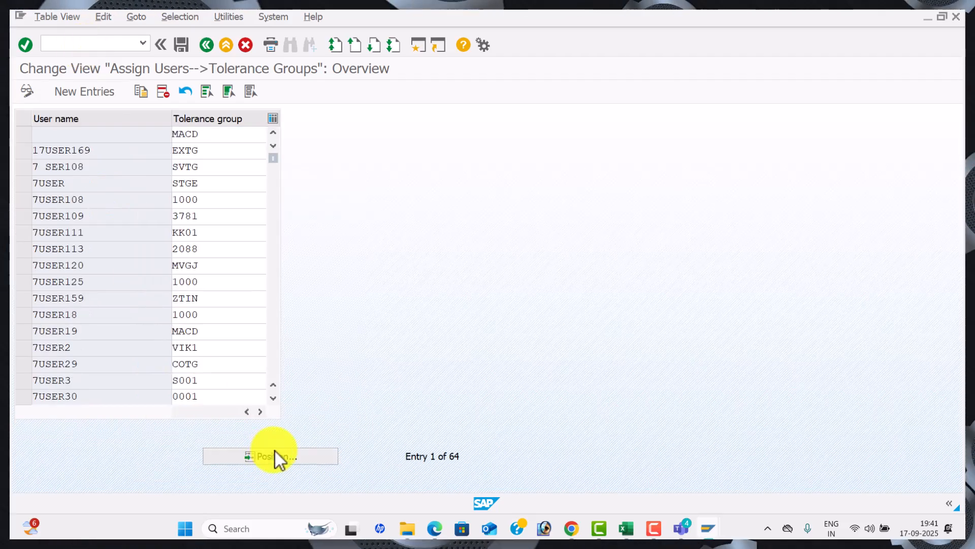
type("FIUSER42")
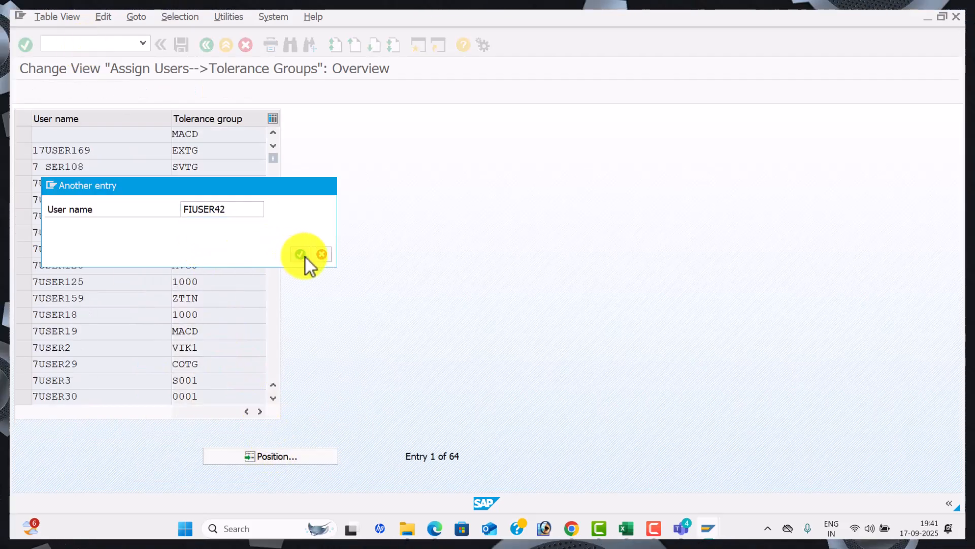
left_click(300, 254)
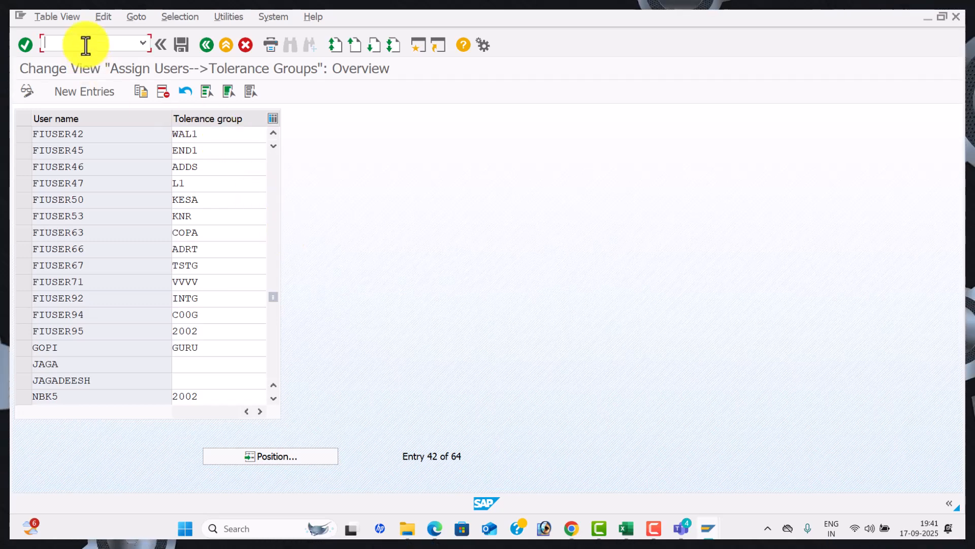
Consult the Excel code list and open transaction OBY6 in SAP to view the company code global data.
key("alt+Tab")
key("alt+Tab")
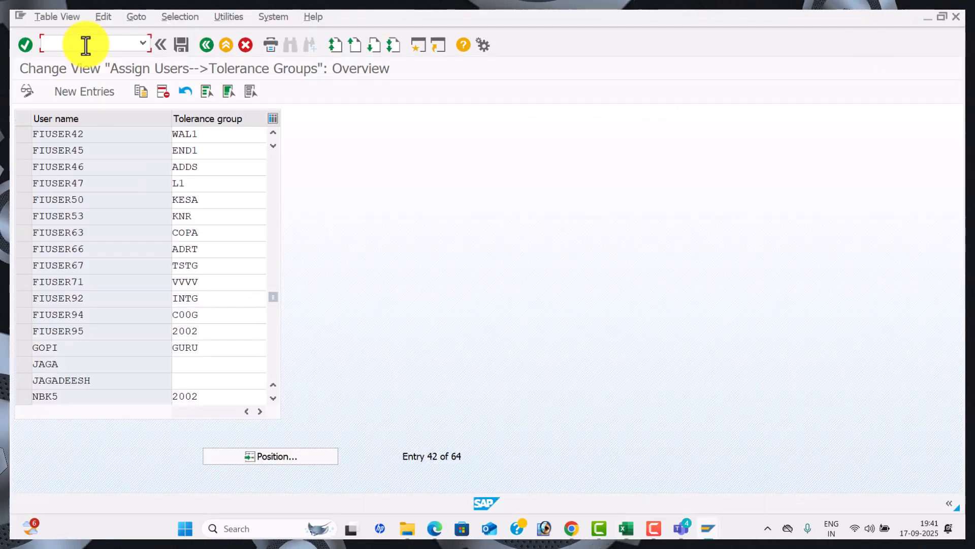
left_click(86, 45)
type("/NOB")
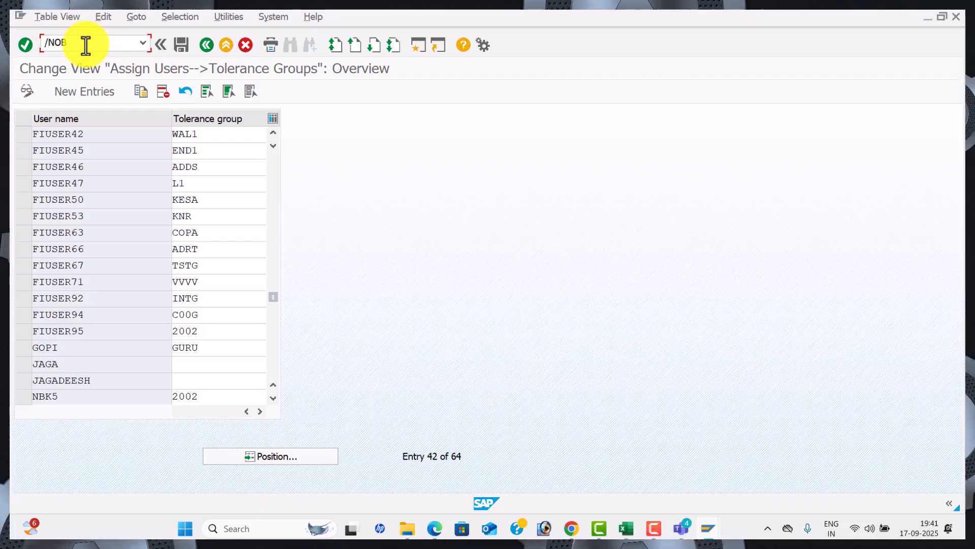
type("Y6")
key("Return")
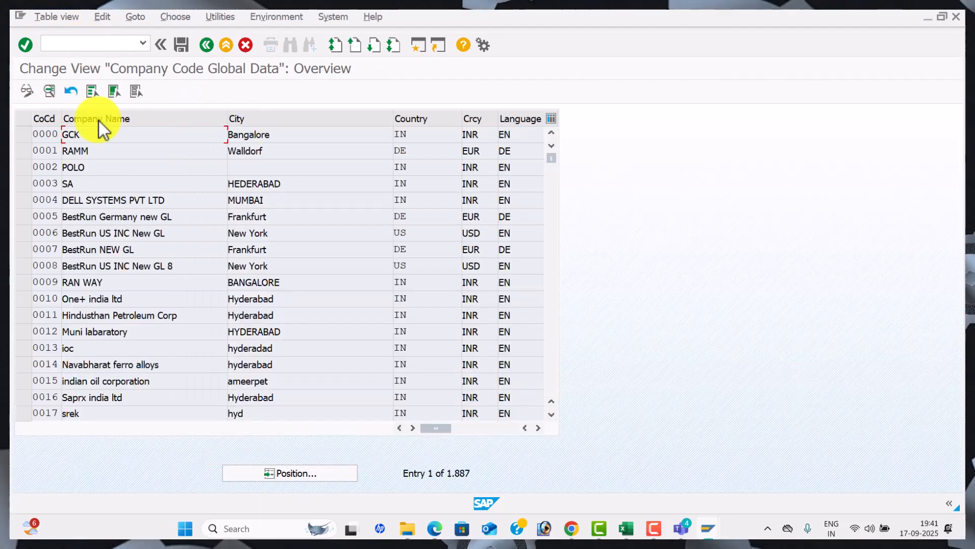
Position the company code global data overview at company code WAL1.
left_click(318, 474)
type("WA")
key("Down")
key("Return")
key("Return")
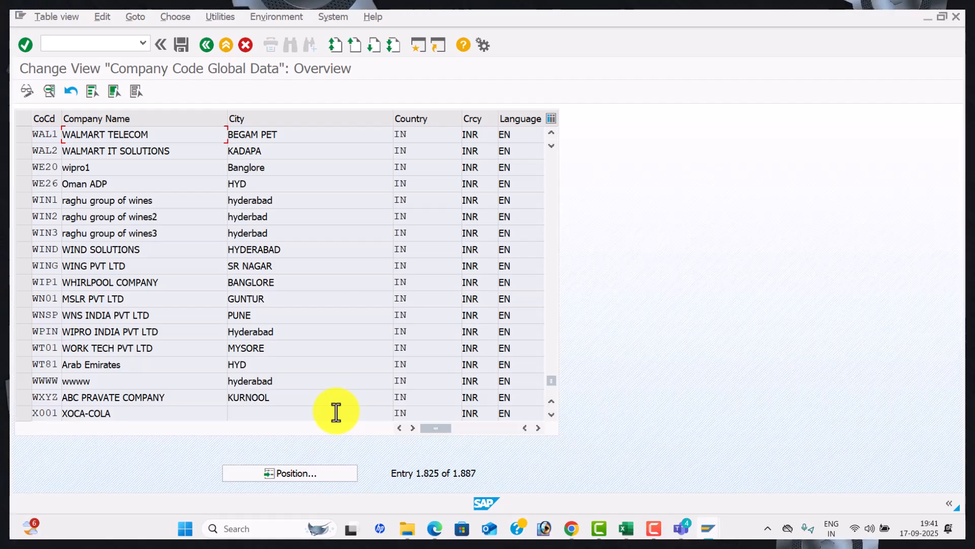
Switch to the Teams meeting to check its participants and the system's quick settings, and return to the SAP company code overview.
key("alt+Tab")
key("alt+Tab")
key("alt+Tab")
key("alt+Tab")
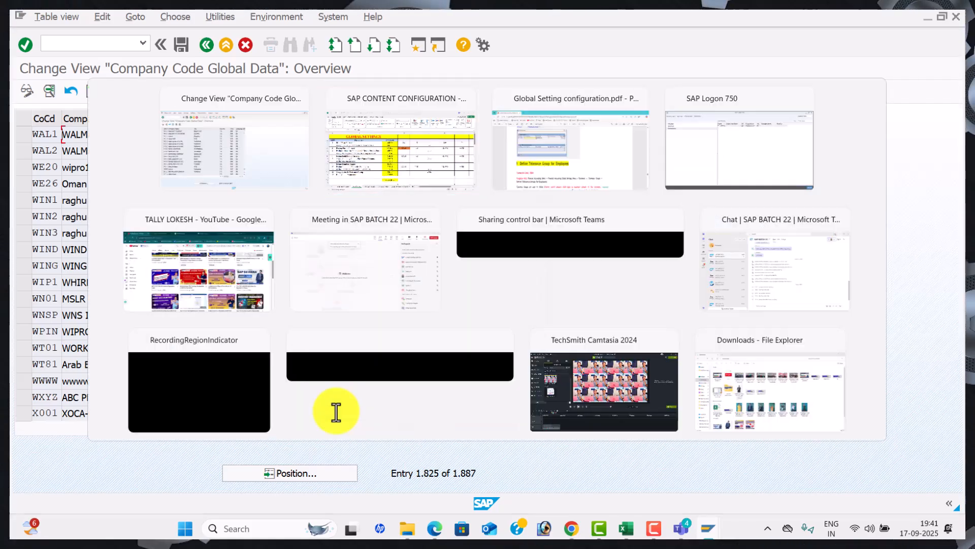
key("alt+Tab")
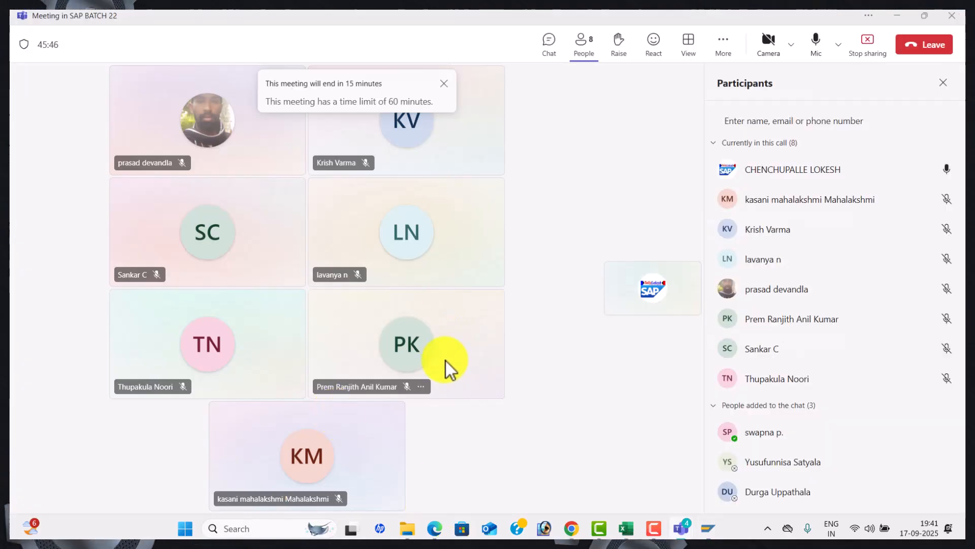
left_click(855, 528)
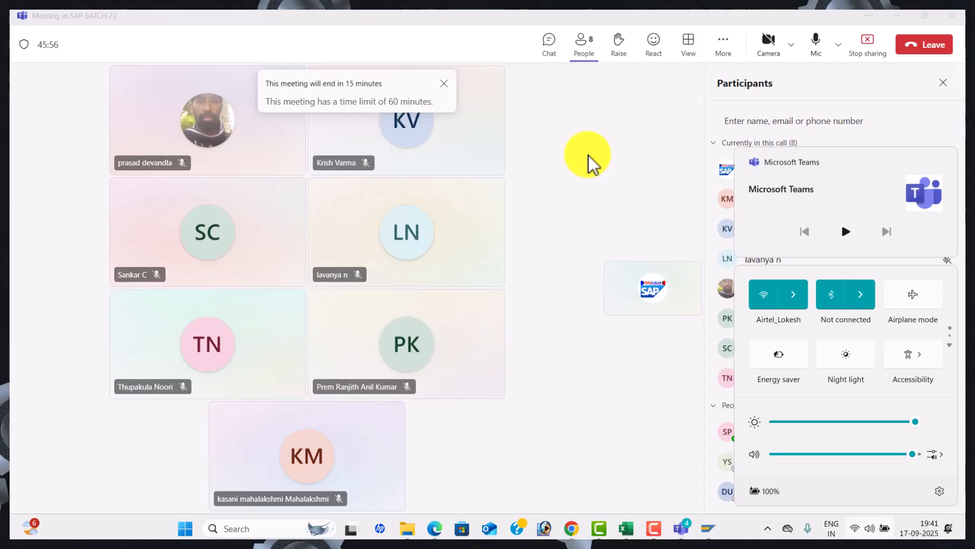
left_click(589, 156)
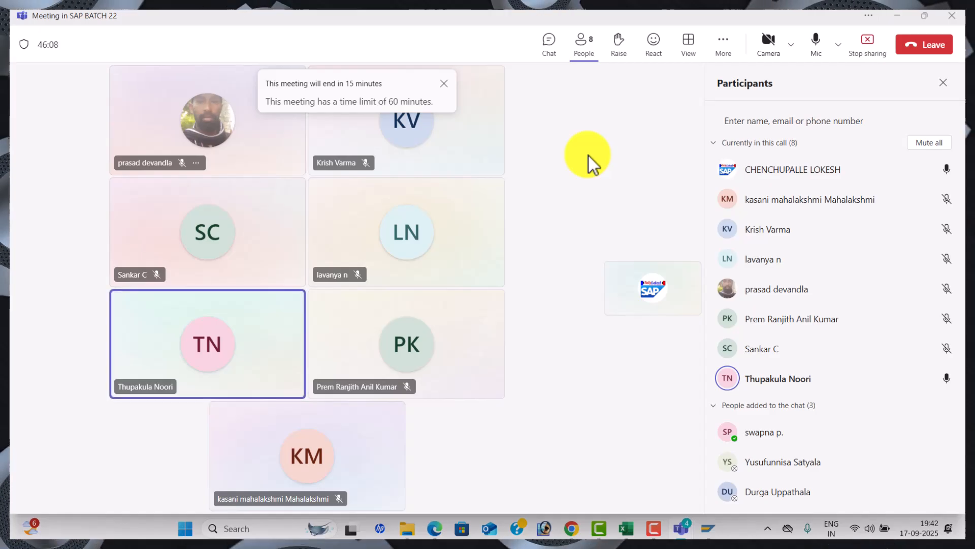
left_click(940, 51)
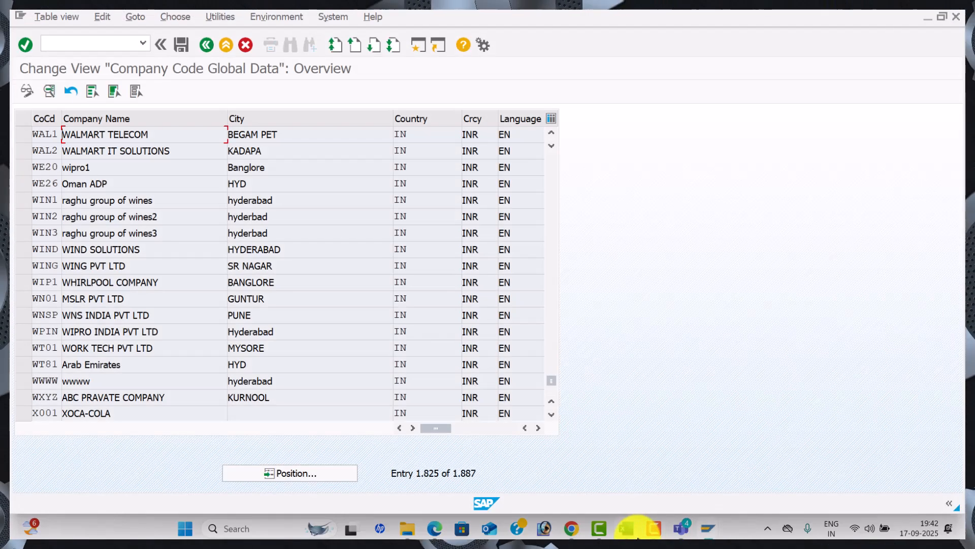